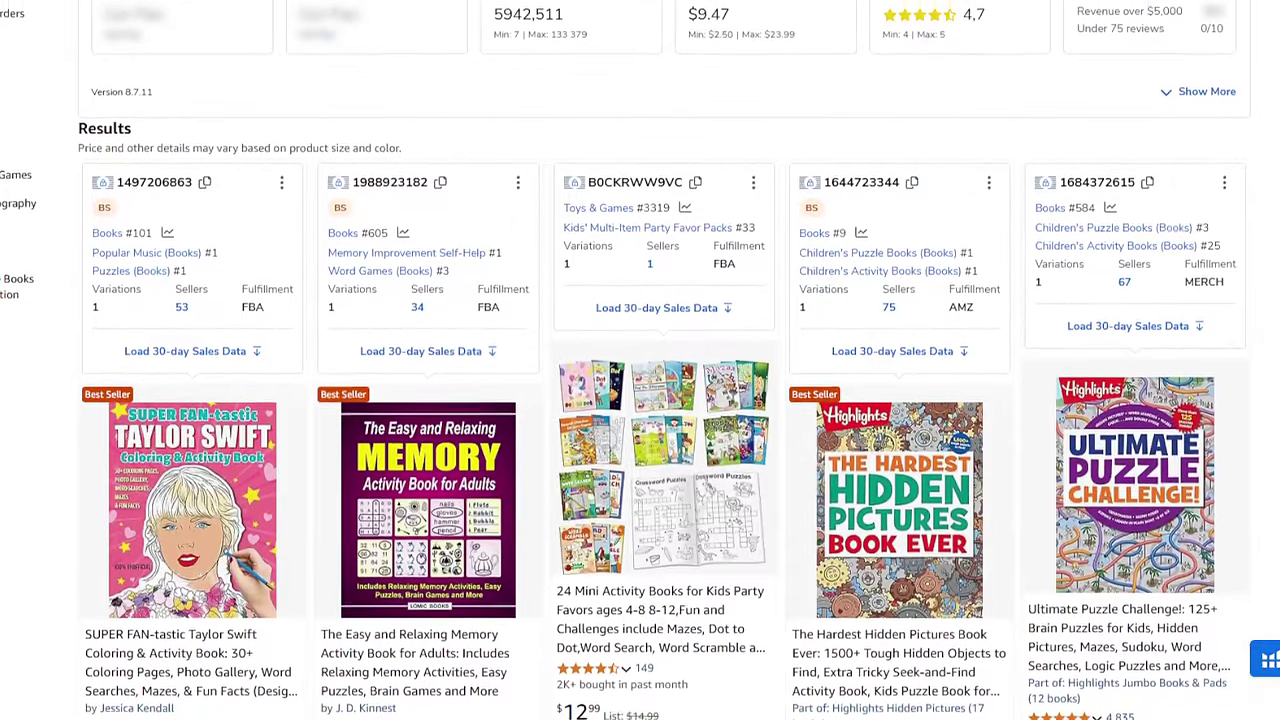
- Browse the activity and coloring book search results, comparing covers, prices, ratings, category ranks and seller data
scroll(640, 400, down, 2)
scroll(640, 400, down, 2)
scroll(640, 400, down, 2)
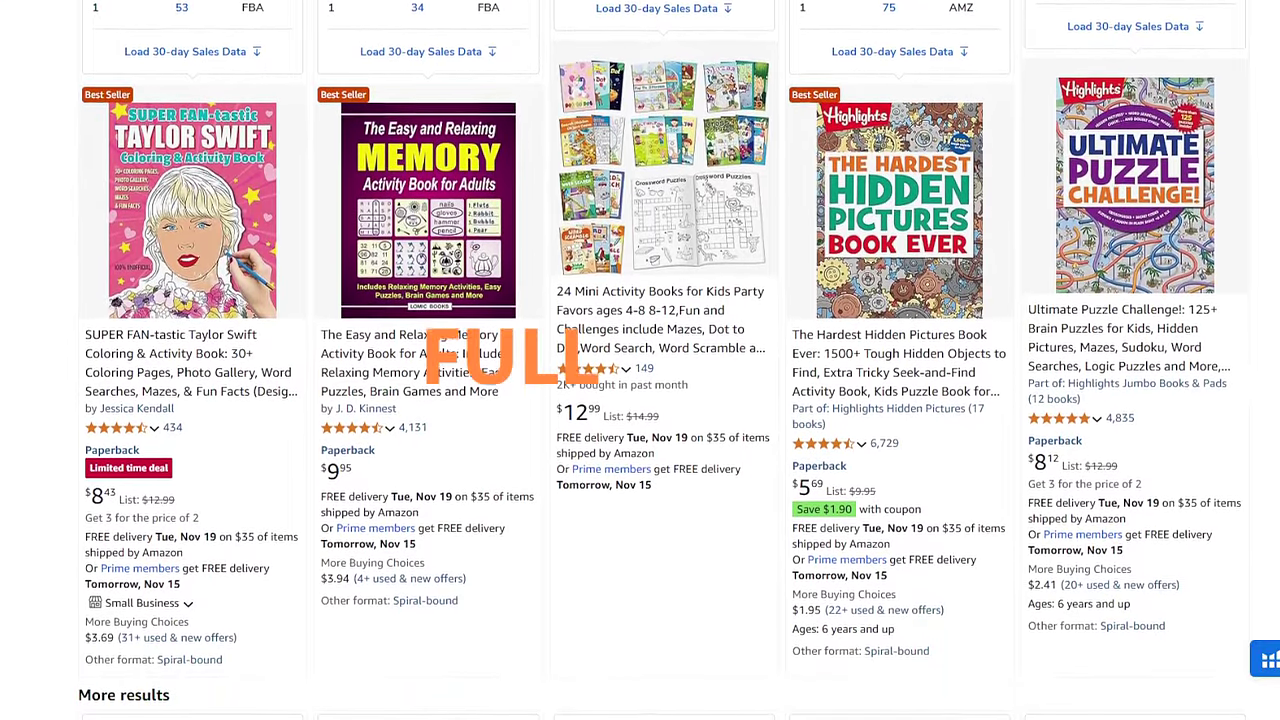
scroll(640, 400, down, 2)
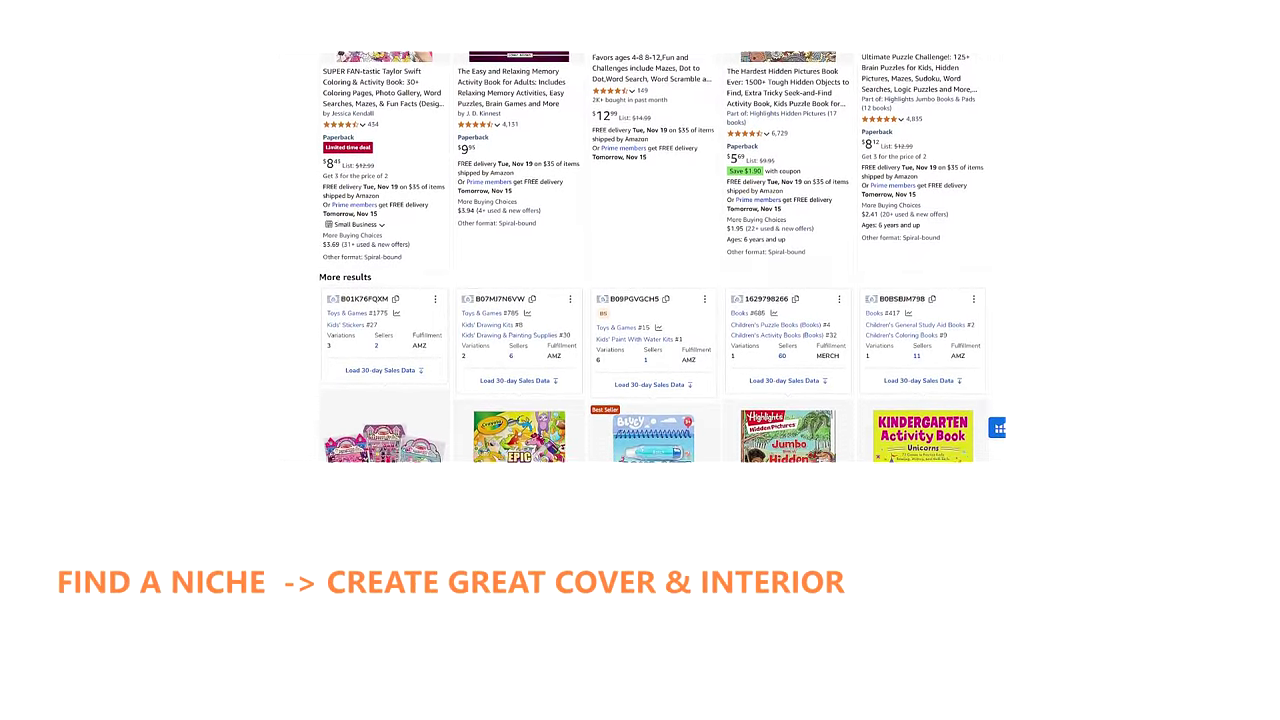
scroll(650, 300, down, 1)
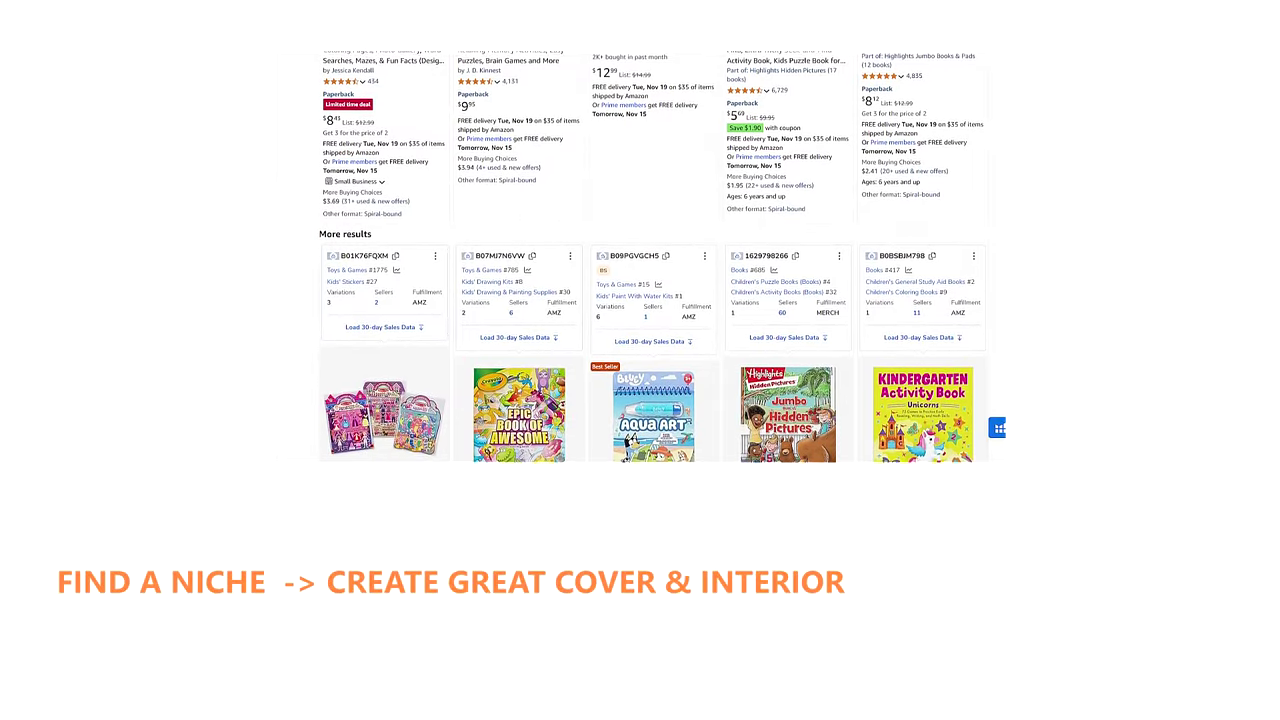
scroll(650, 300, down, 1)
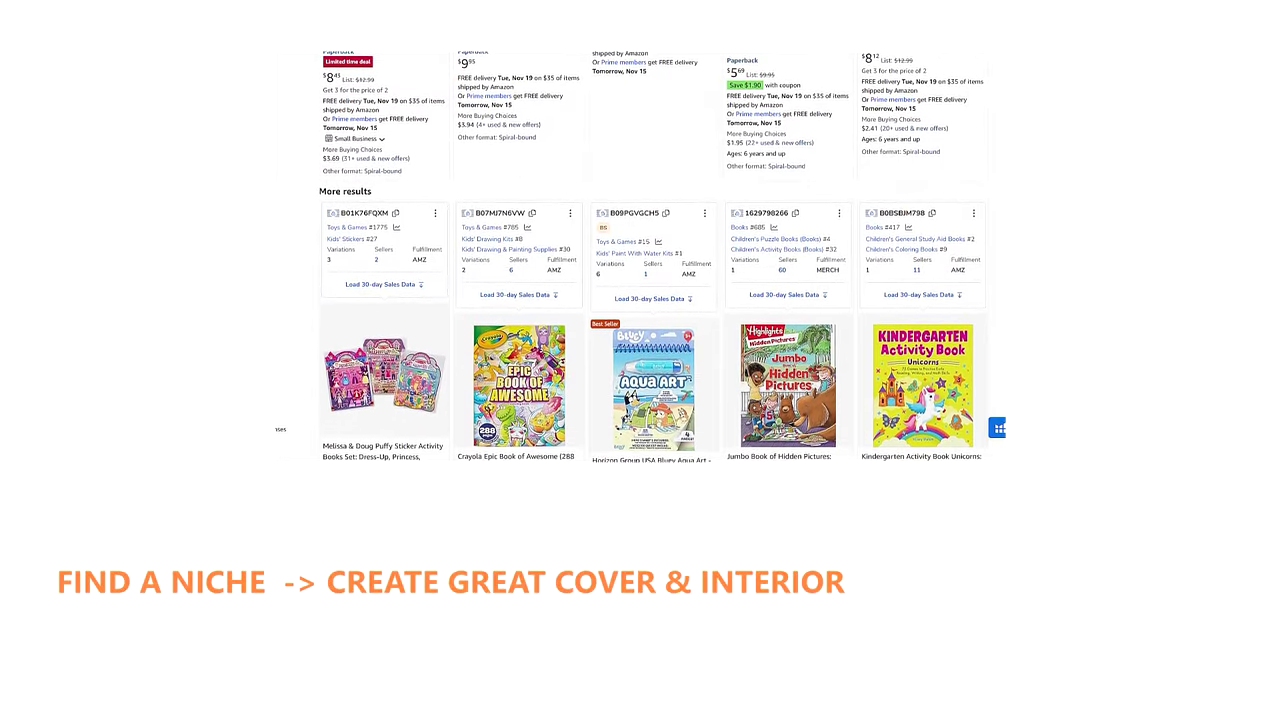
scroll(650, 300, down, 1)
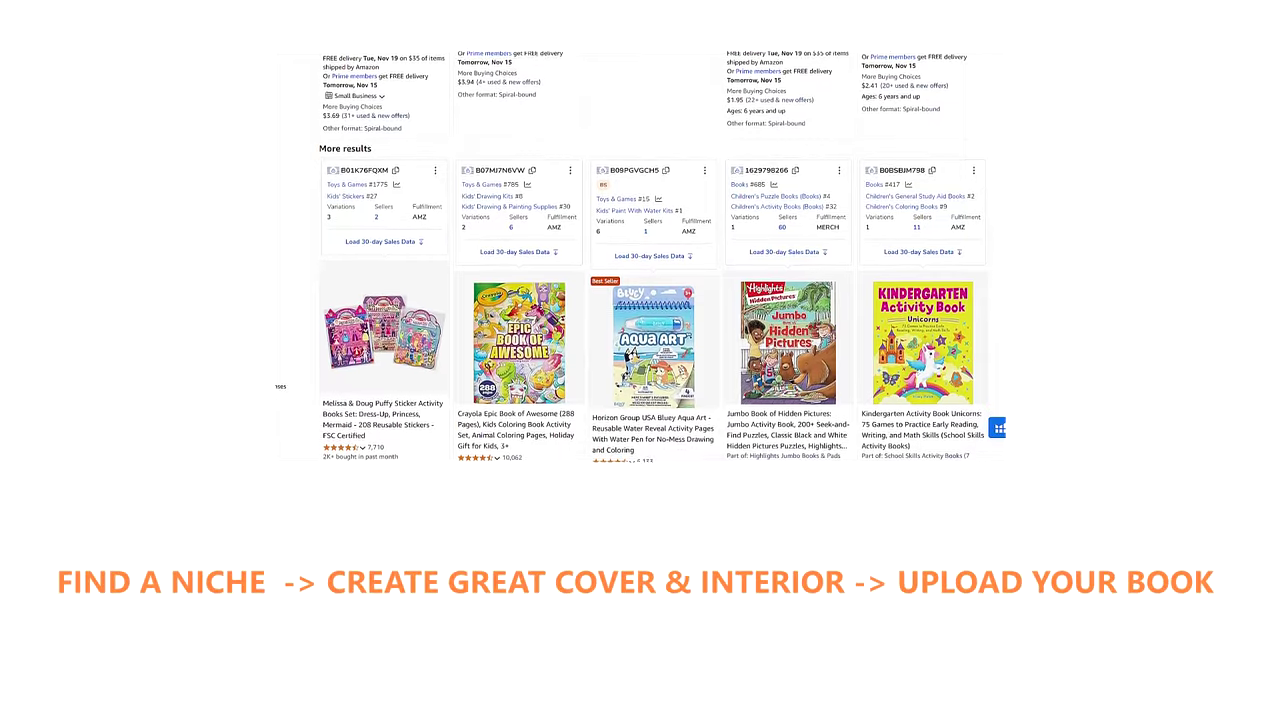
scroll(650, 300, down, 1)
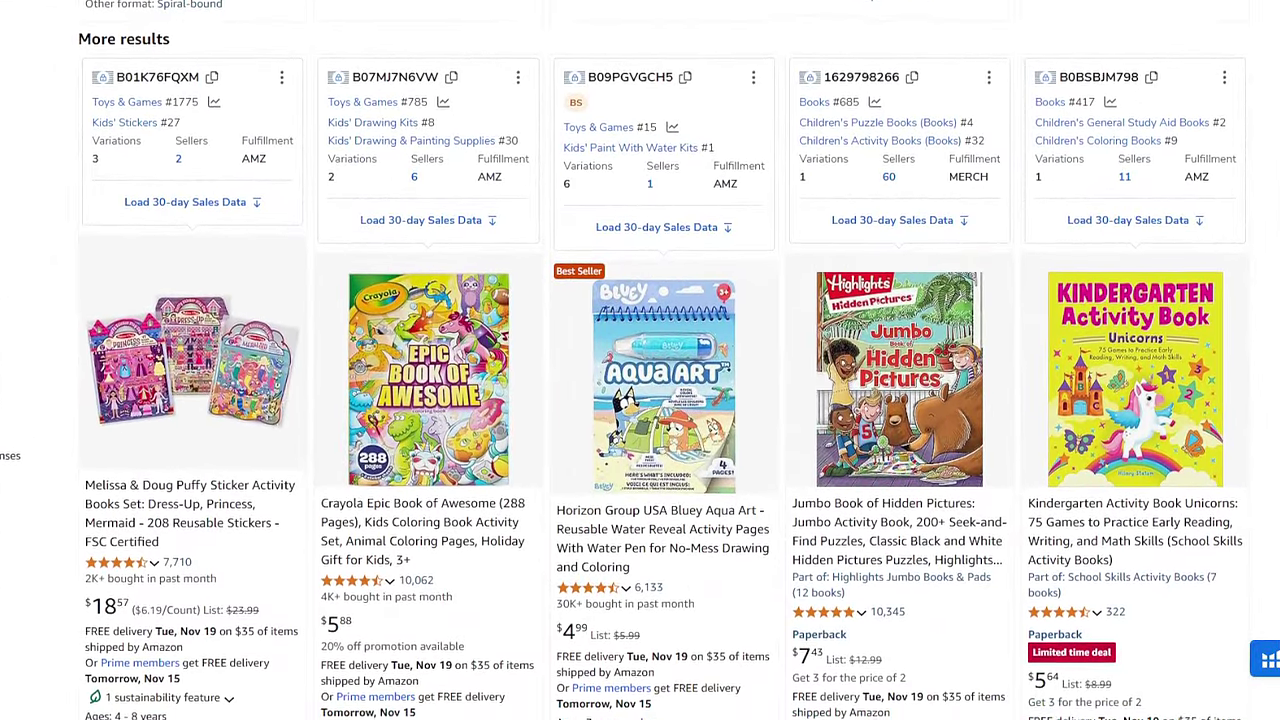
scroll(650, 300, down, 1)
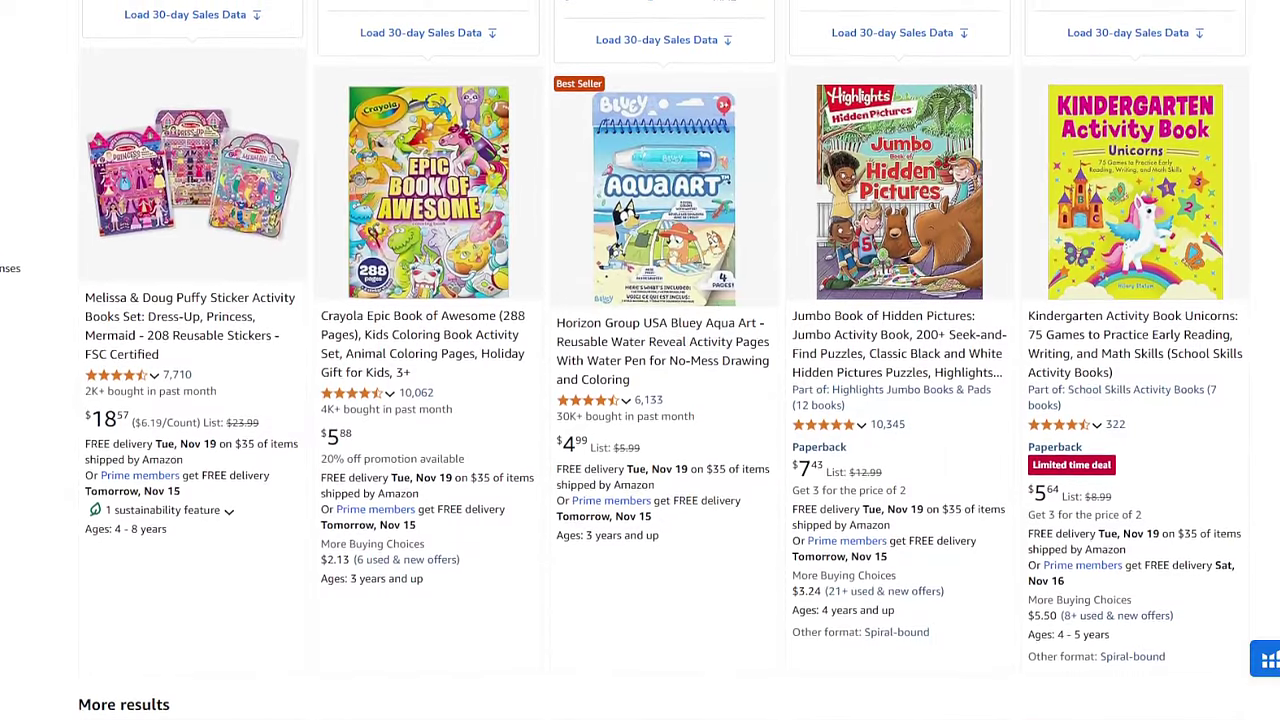
scroll(650, 300, down, 1)
scroll(650, 300, down, 1)
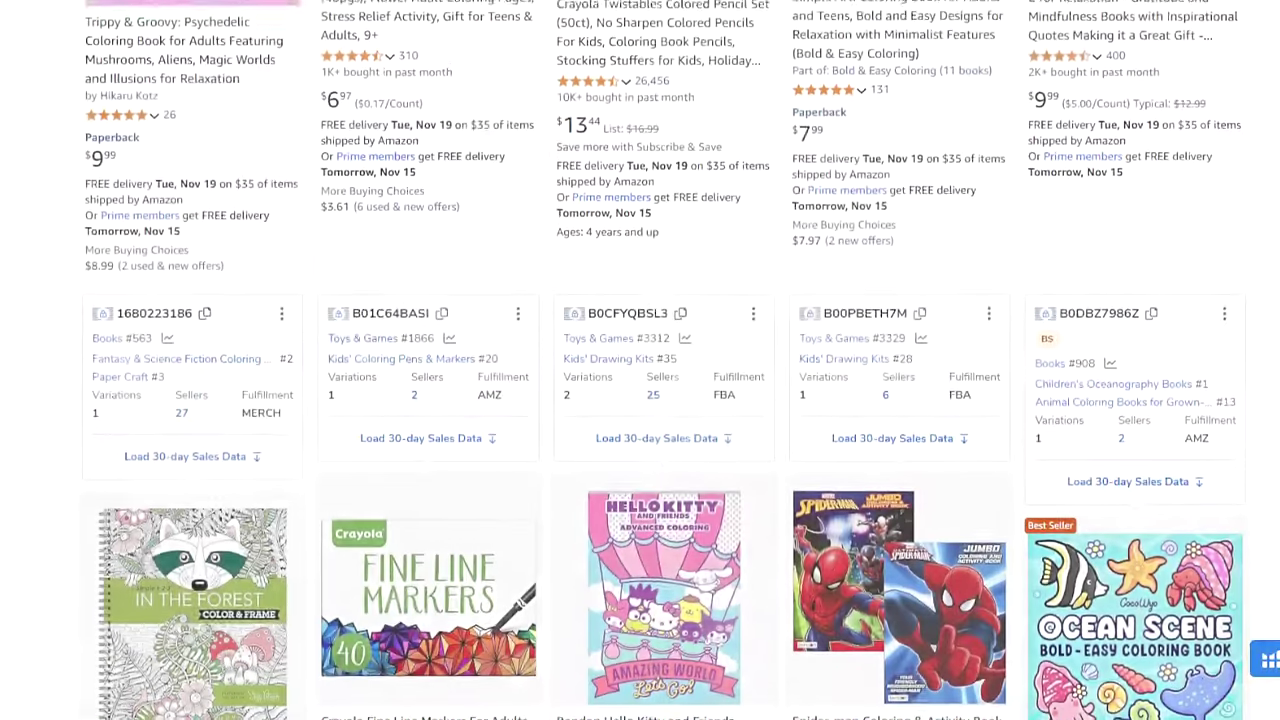
scroll(650, 360, down, 1)
scroll(640, 360, down, 2)
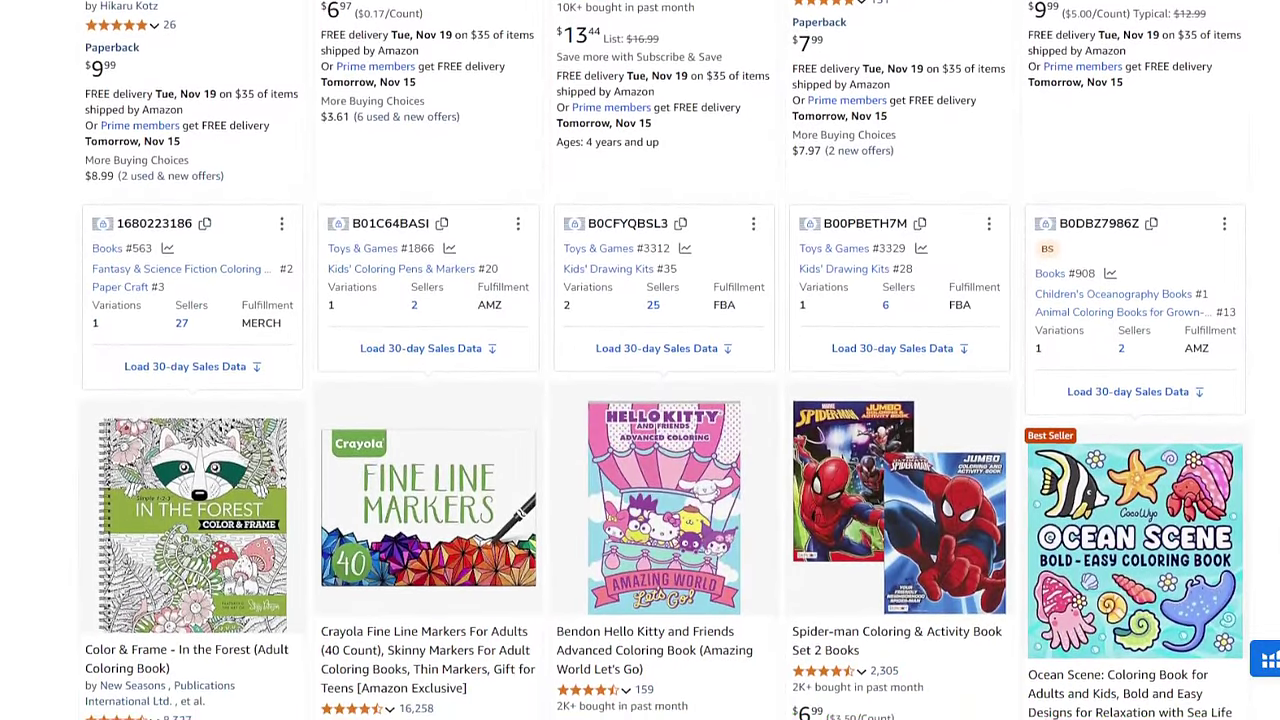
scroll(640, 360, down, 1)
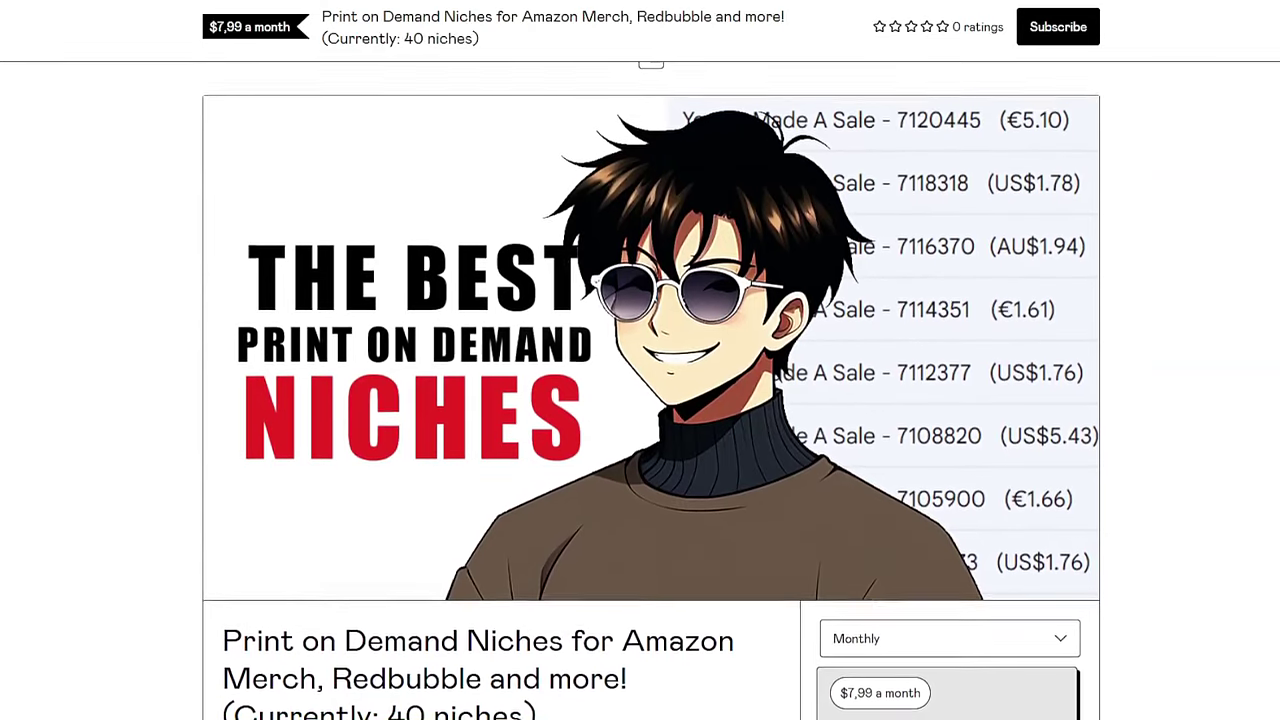
- Look over the Print on Demand Niches product page, including its banner, title and monthly subscription option
scroll(640, 360, down, 1)
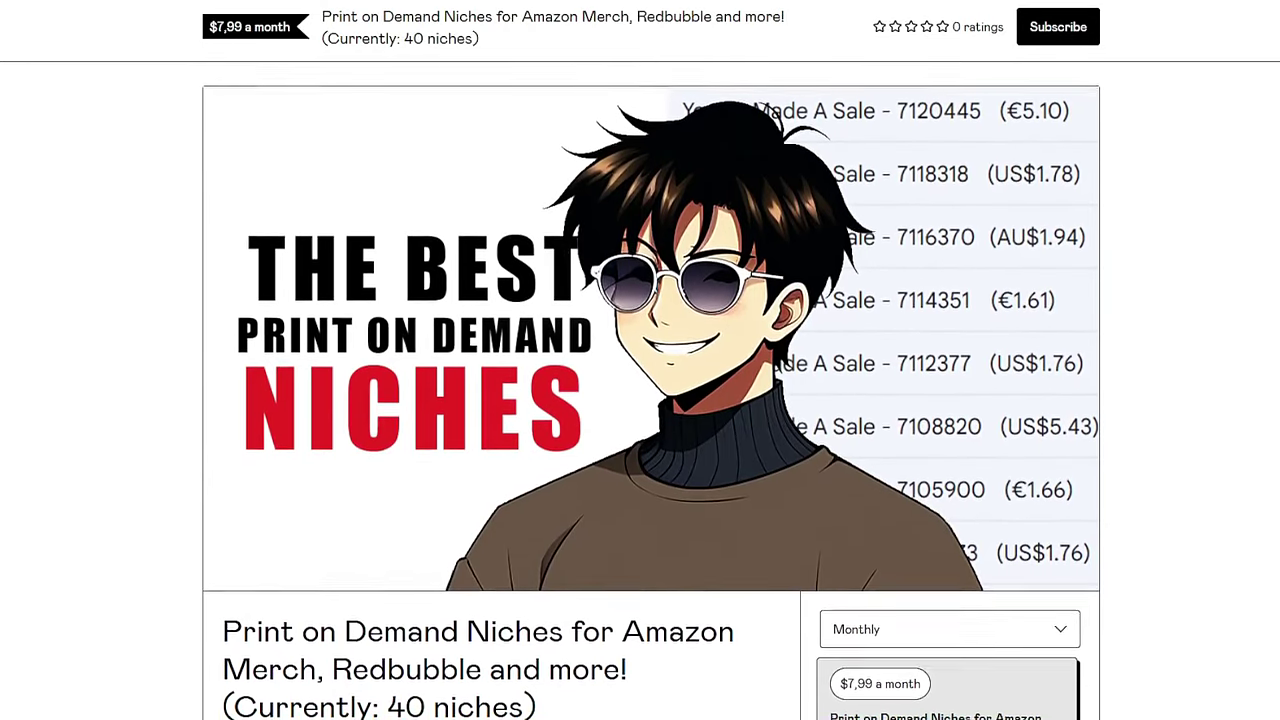
scroll(640, 360, down, 1)
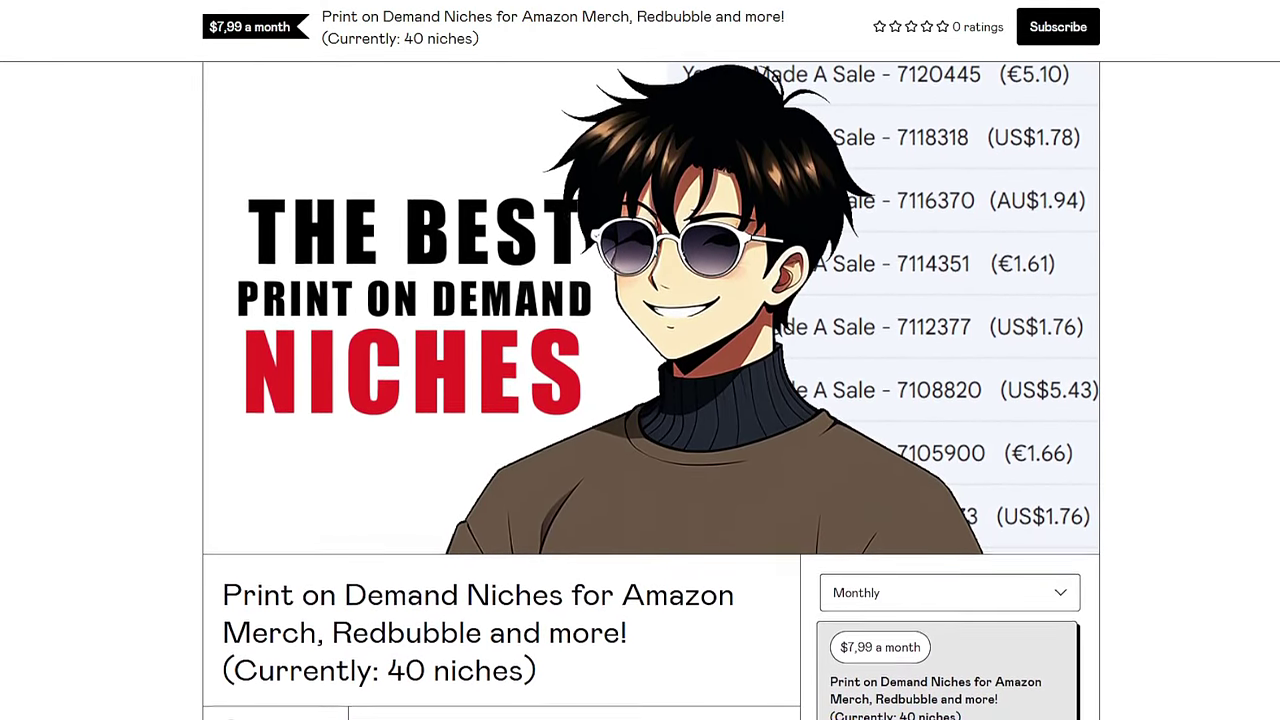
scroll(640, 360, down, 1)
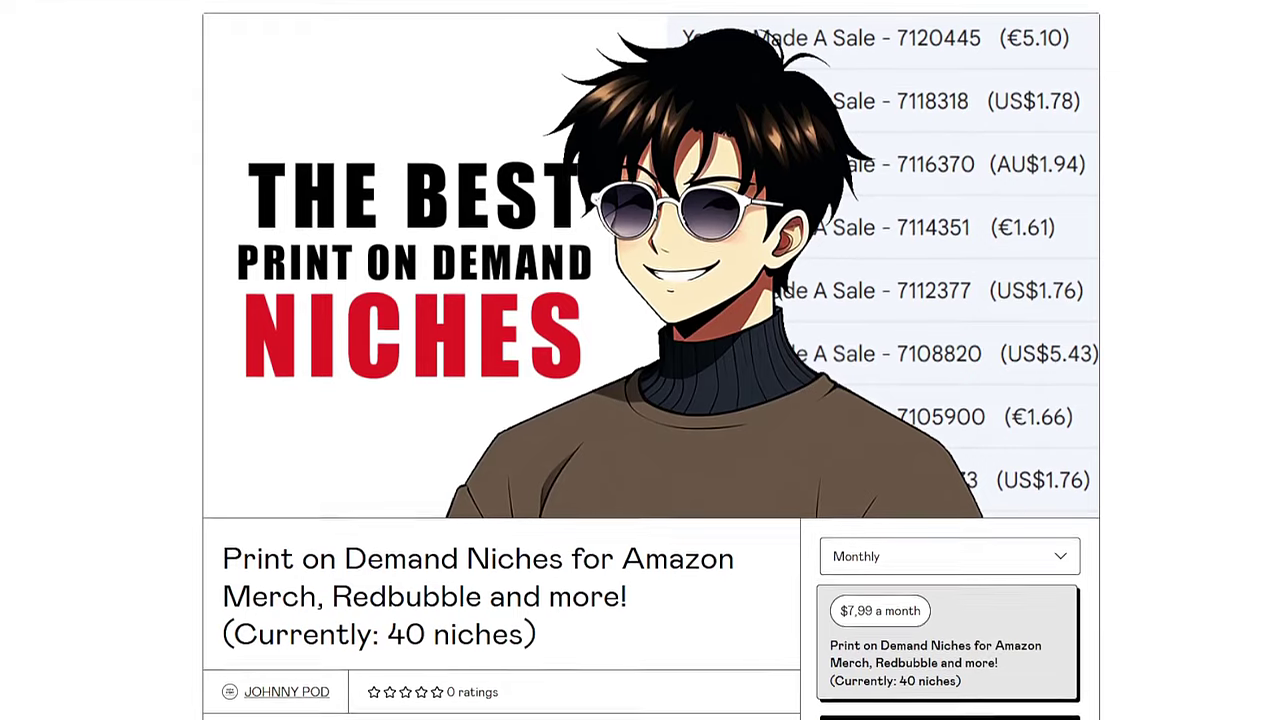
scroll(640, 360, down, 1)
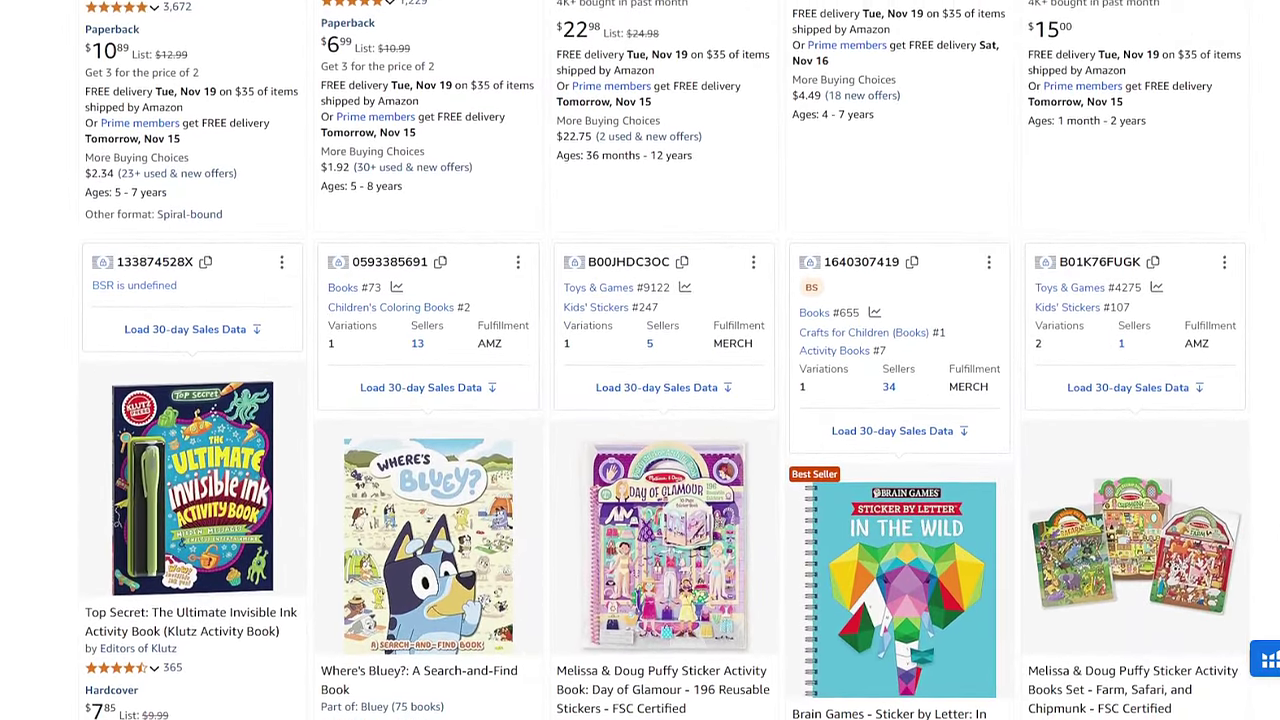
- Examine further activity book listings on Amazon, comparing themes, age groups, best-seller ranks, review counts and prices
scroll(640, 360, down, 2)
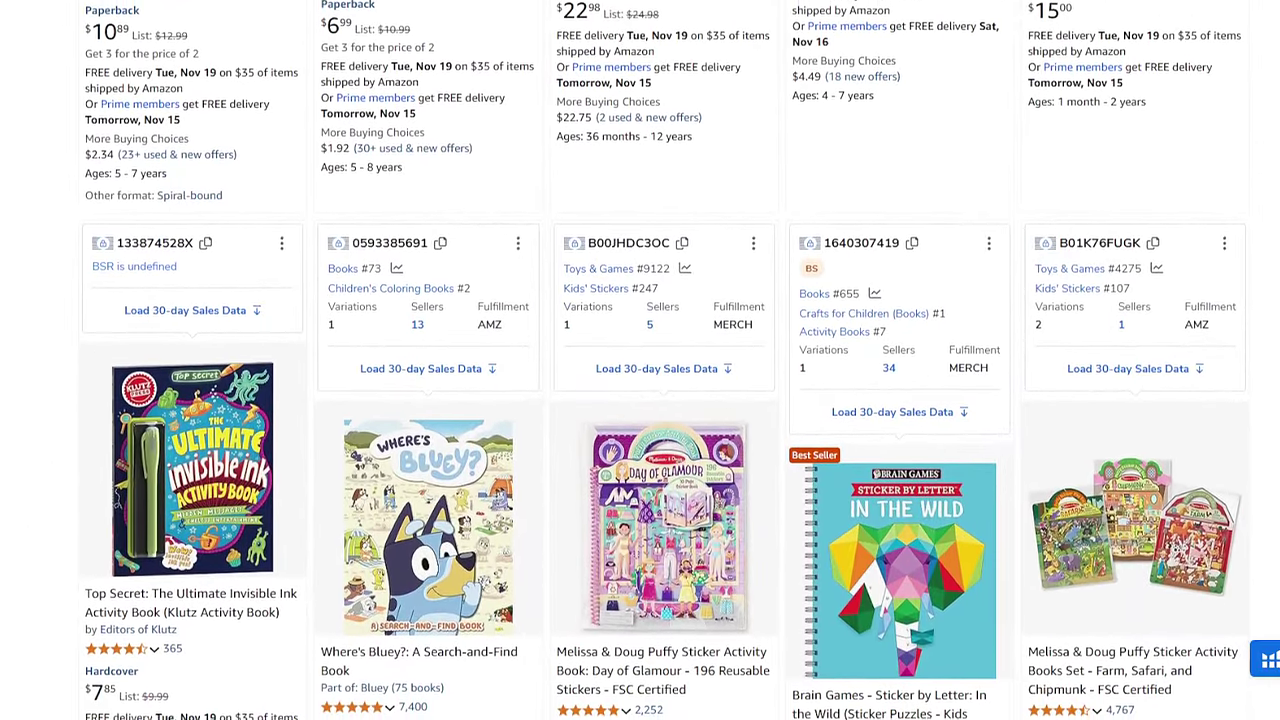
scroll(640, 360, down, 2)
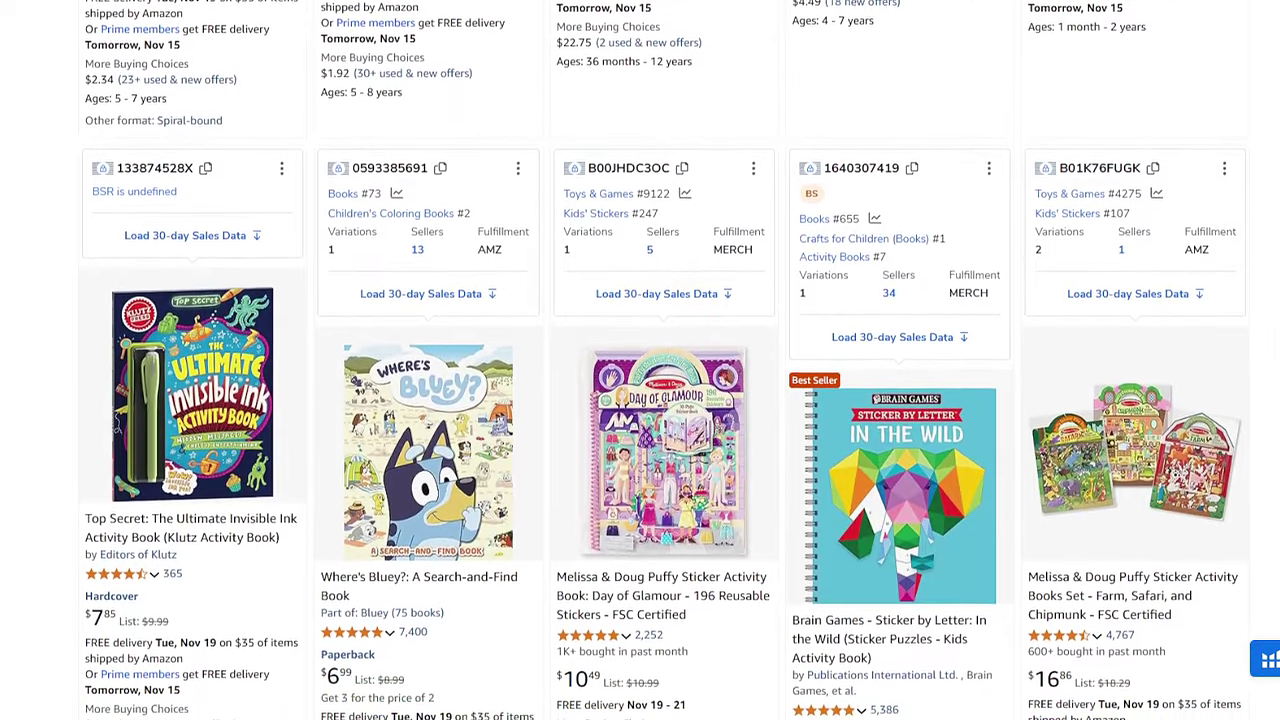
scroll(640, 360, down, 2)
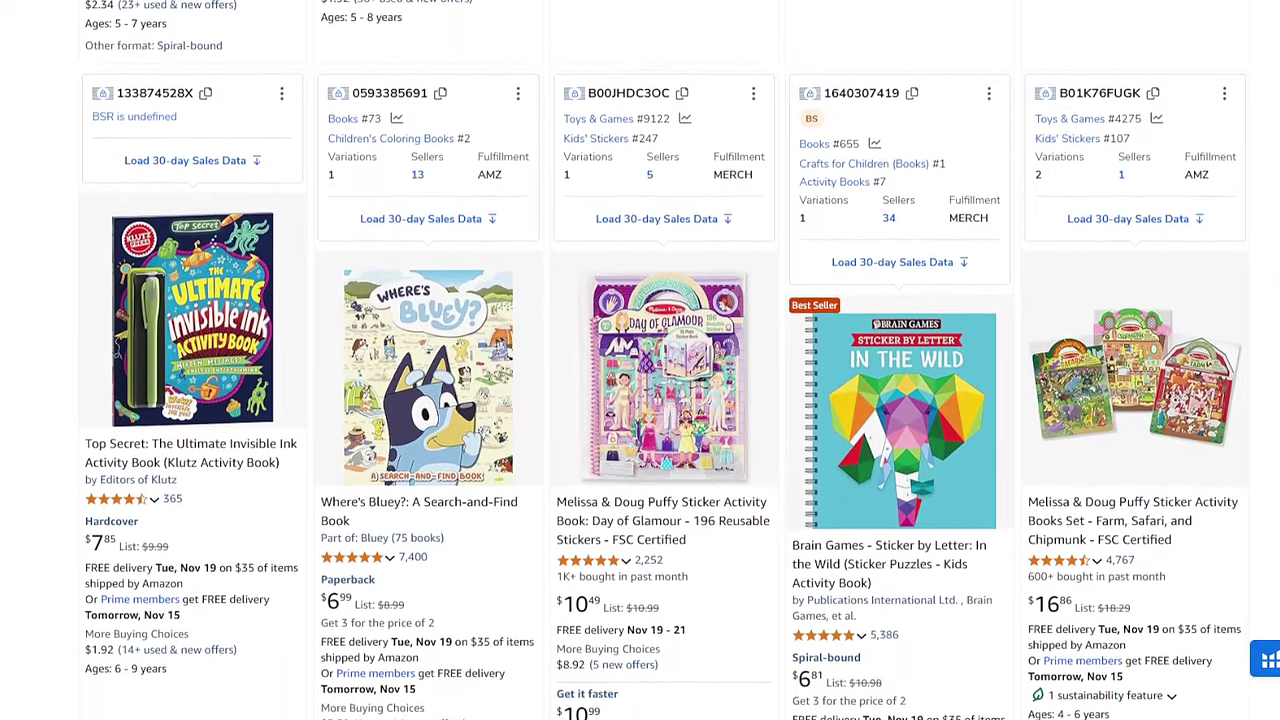
scroll(640, 360, down, 2)
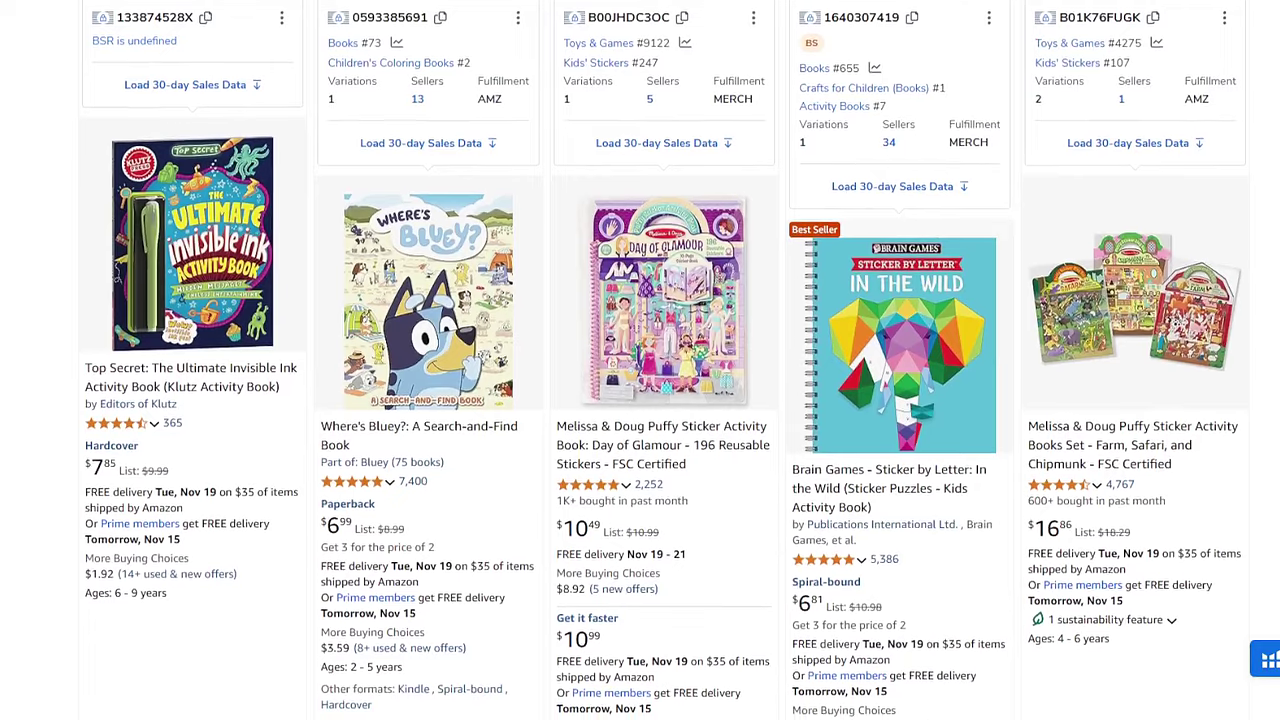
scroll(640, 360, down, 1)
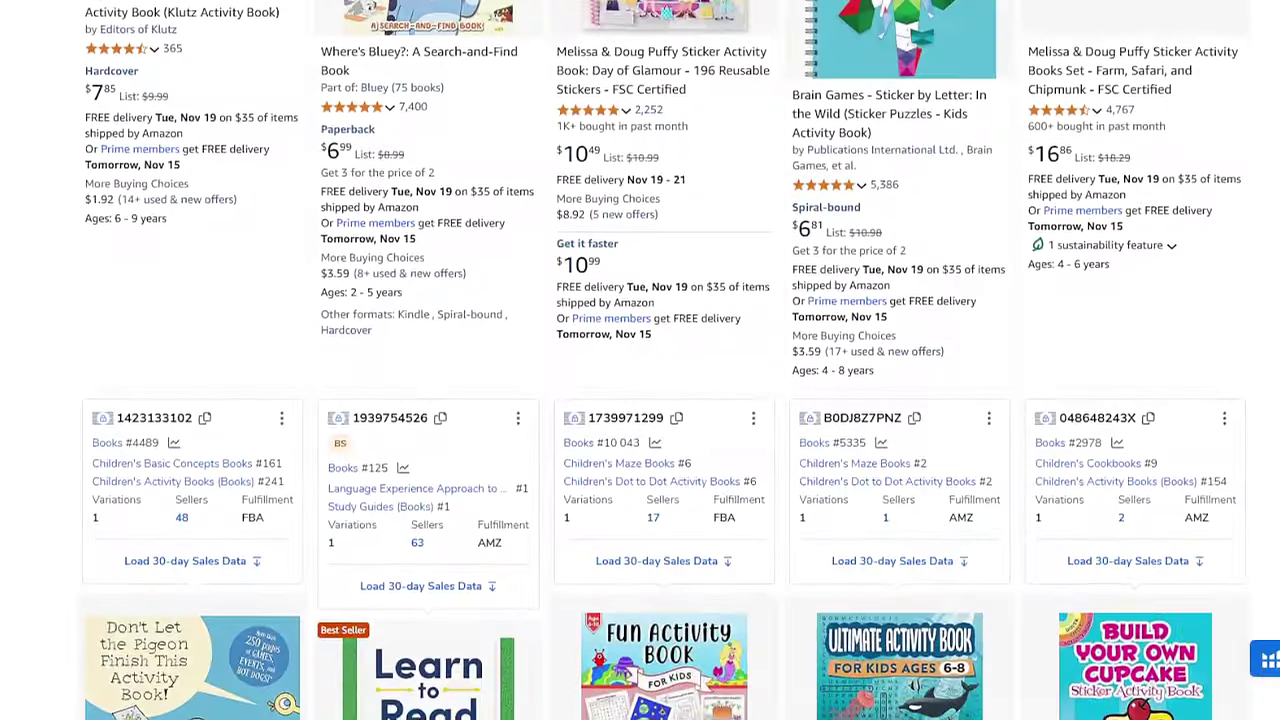
scroll(640, 360, down, 1)
scroll(640, 360, down, 1)
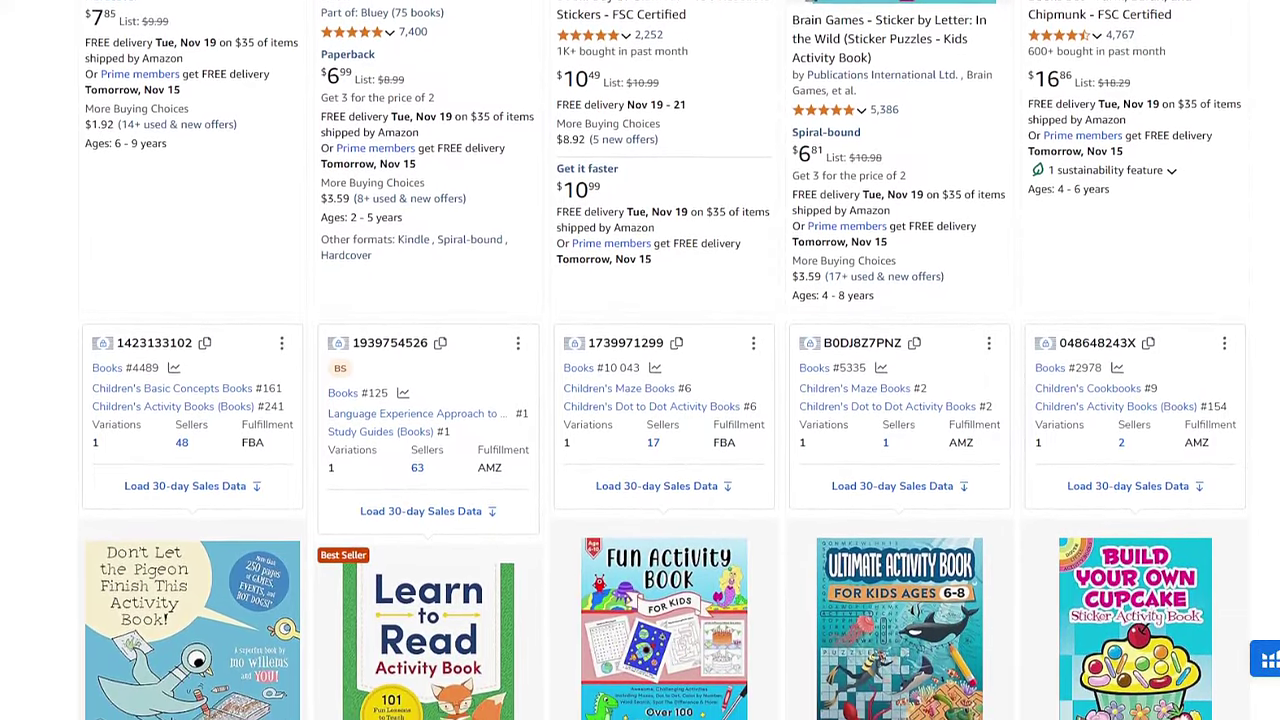
scroll(640, 360, down, 1)
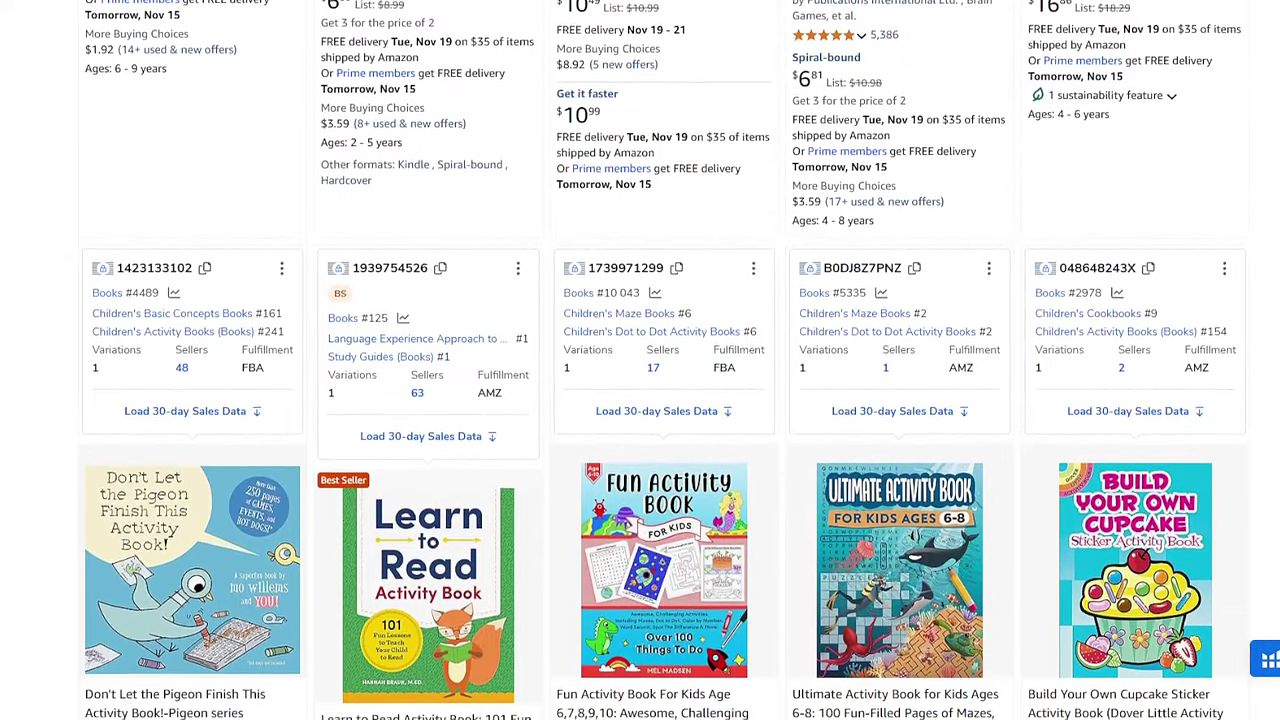
scroll(640, 360, down, 1)
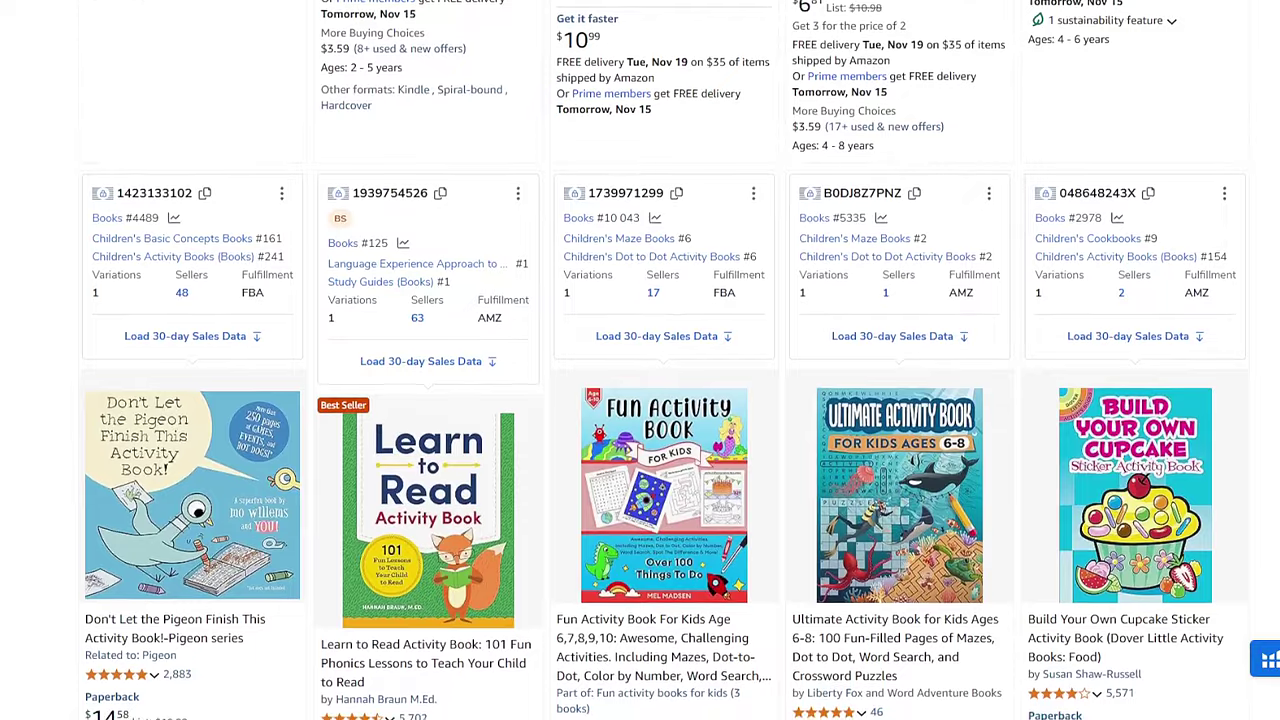
scroll(640, 360, down, 1)
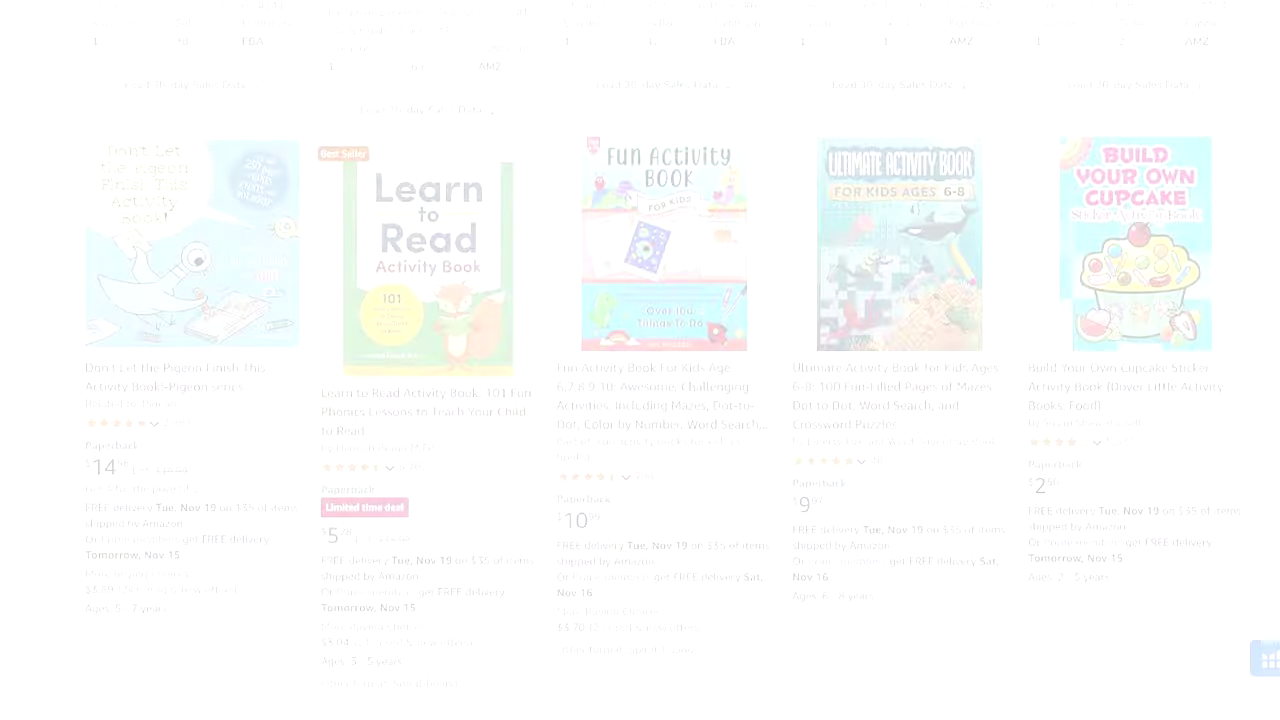
scroll(660, 360, down, 2)
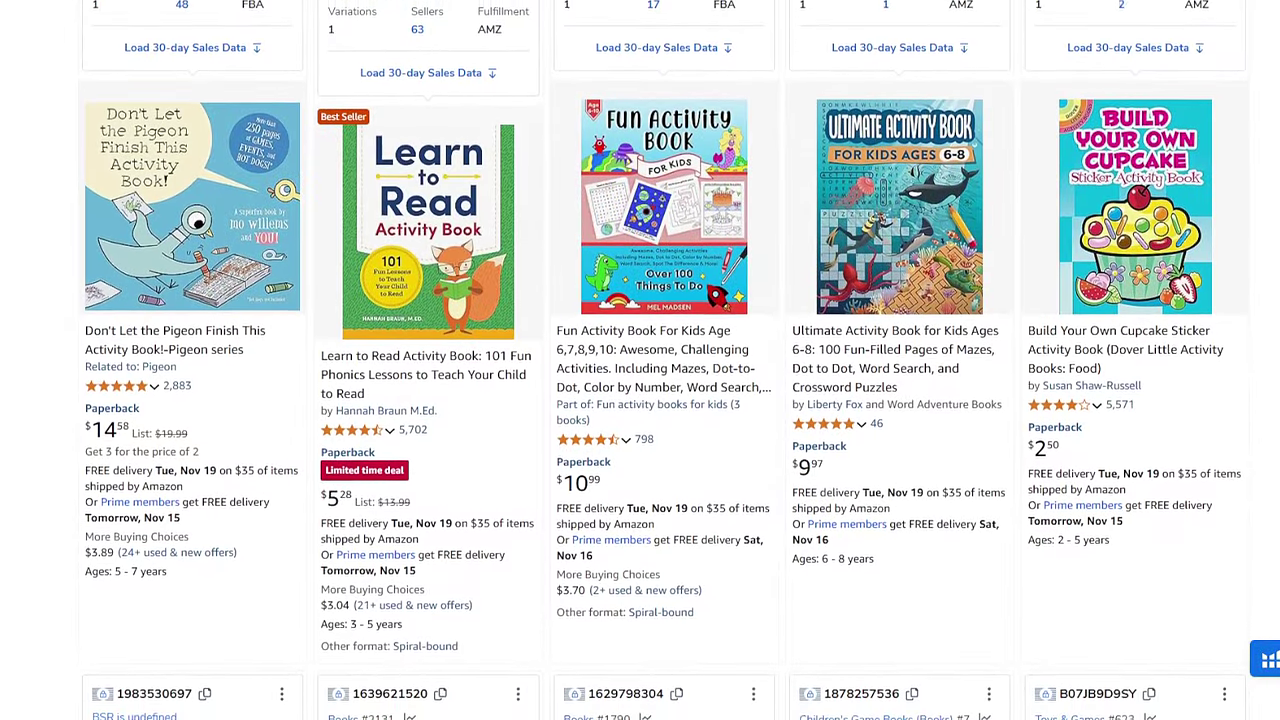
scroll(660, 360, down, 2)
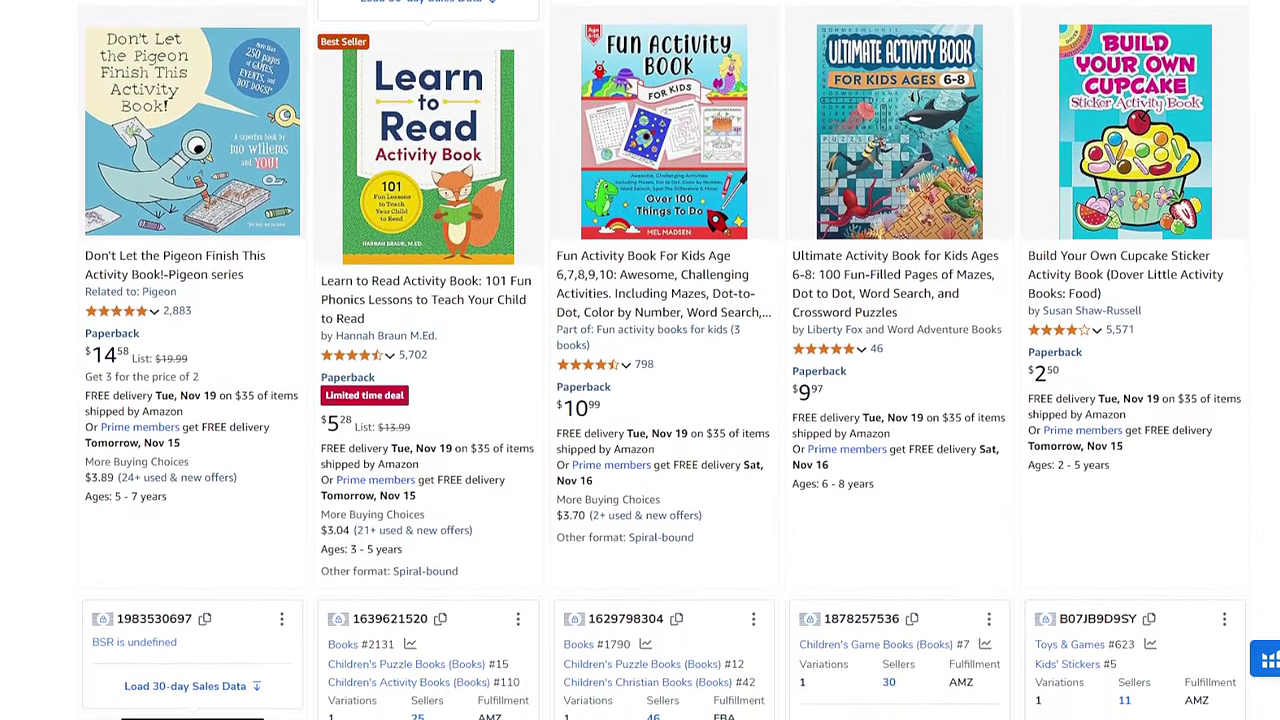
scroll(660, 360, down, 2)
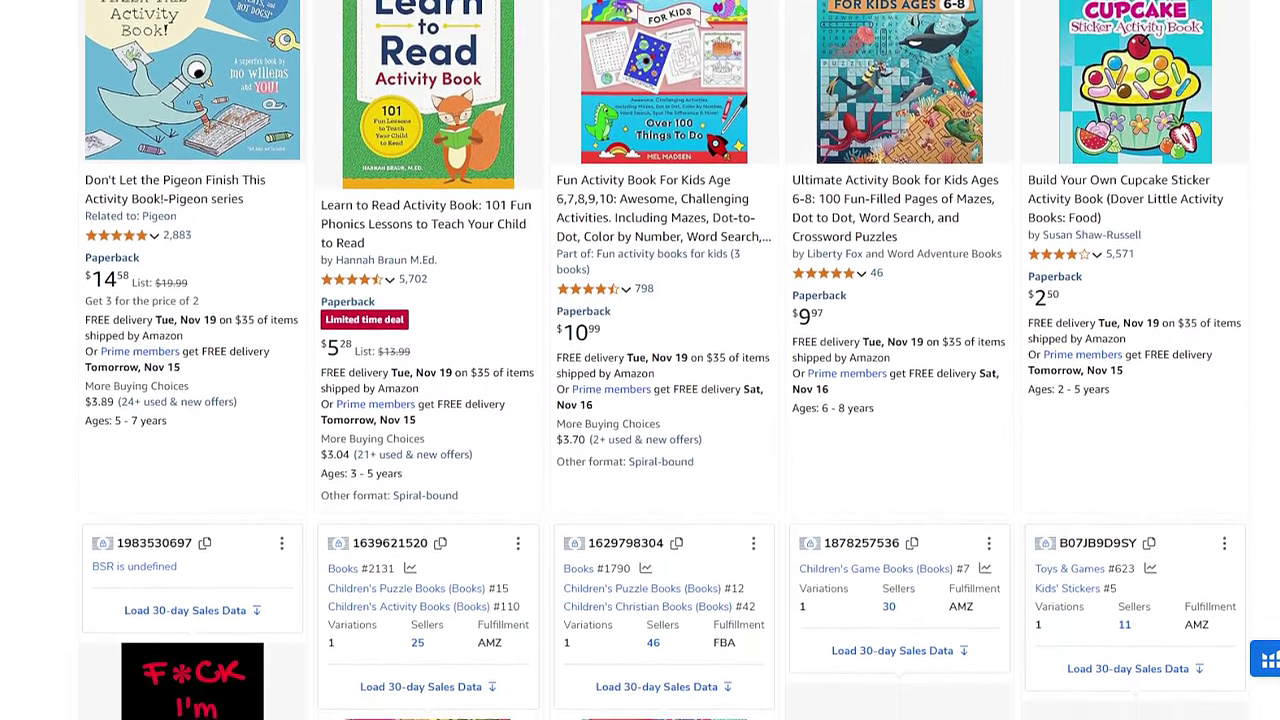
scroll(660, 360, down, 2)
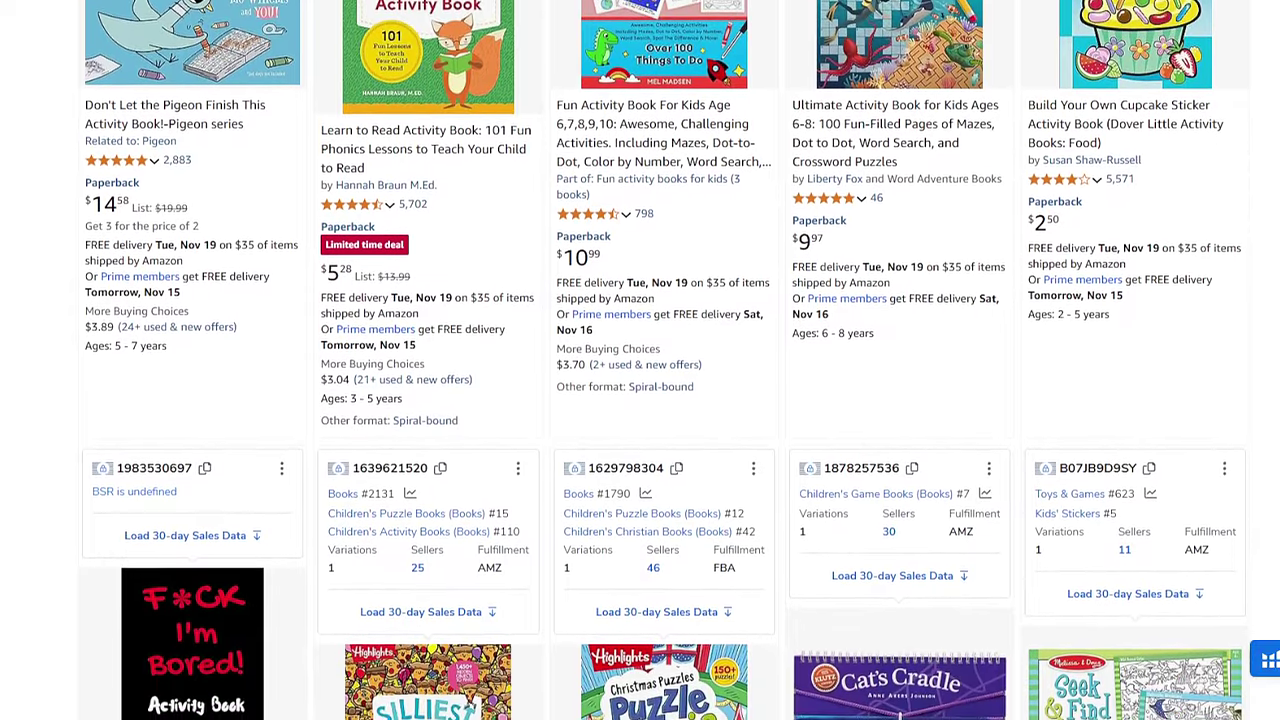
scroll(660, 360, down, 2)
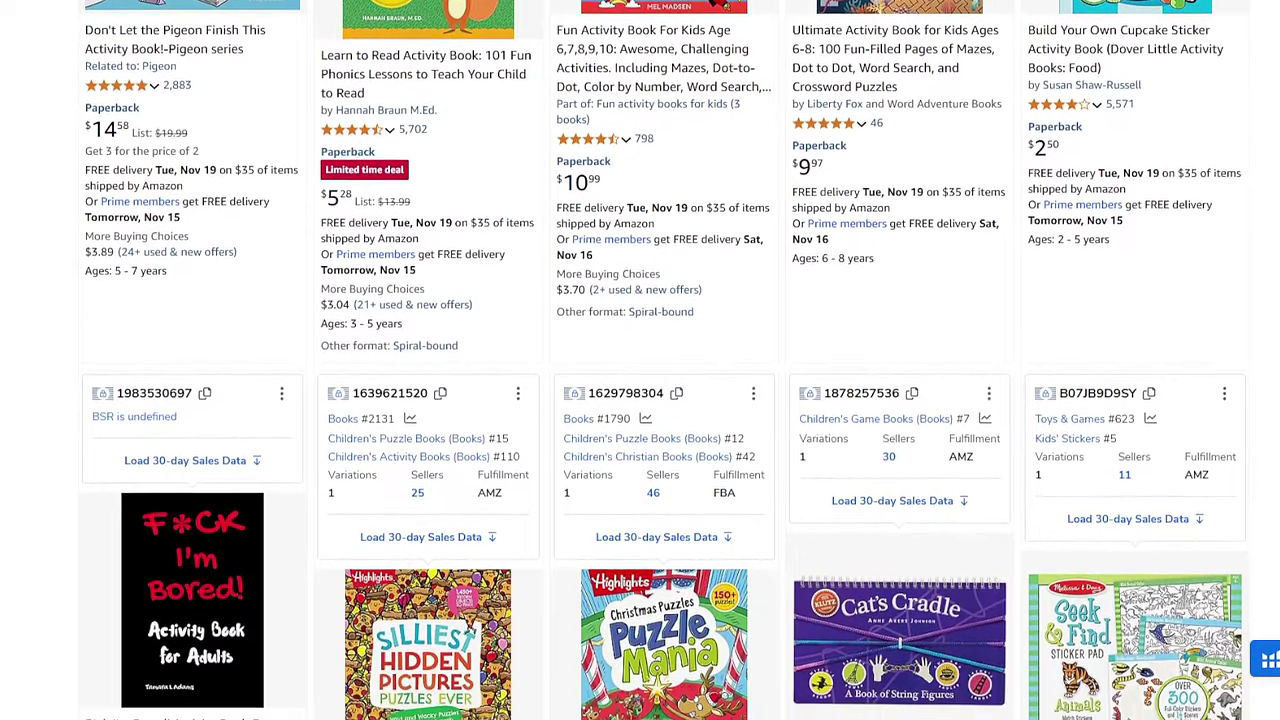
scroll(660, 360, down, 2)
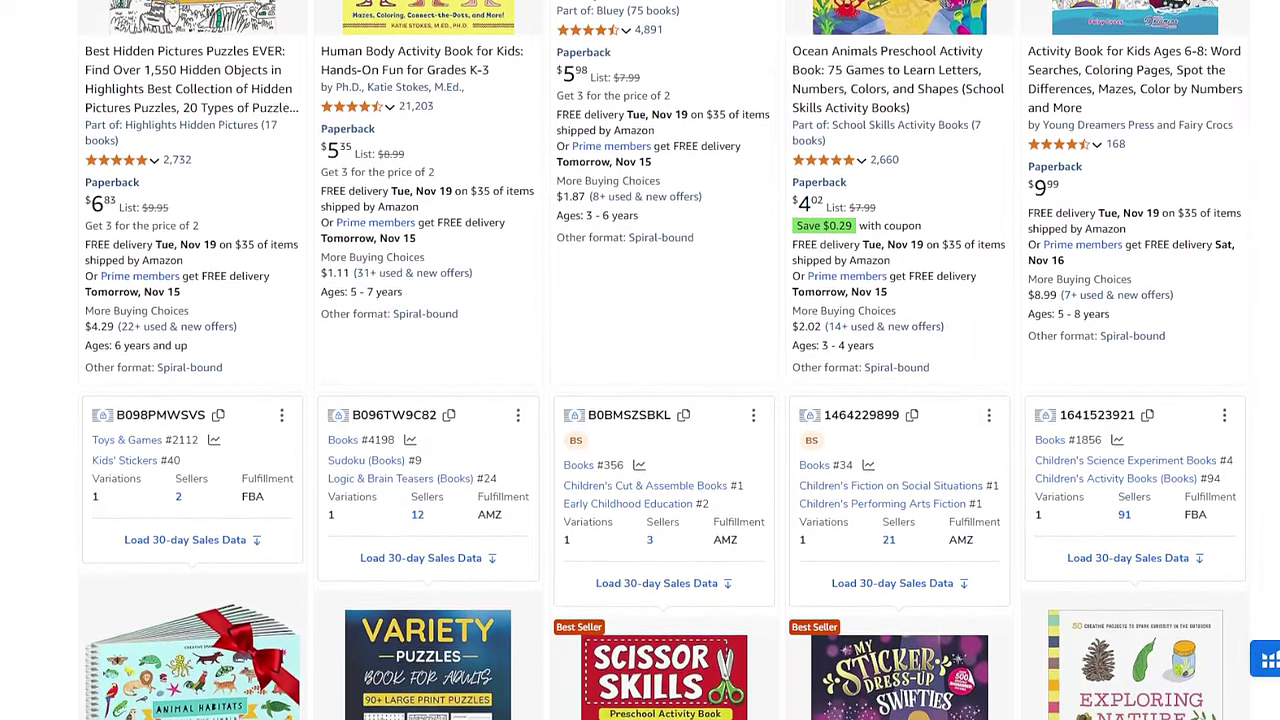
scroll(640, 360, down, 2)
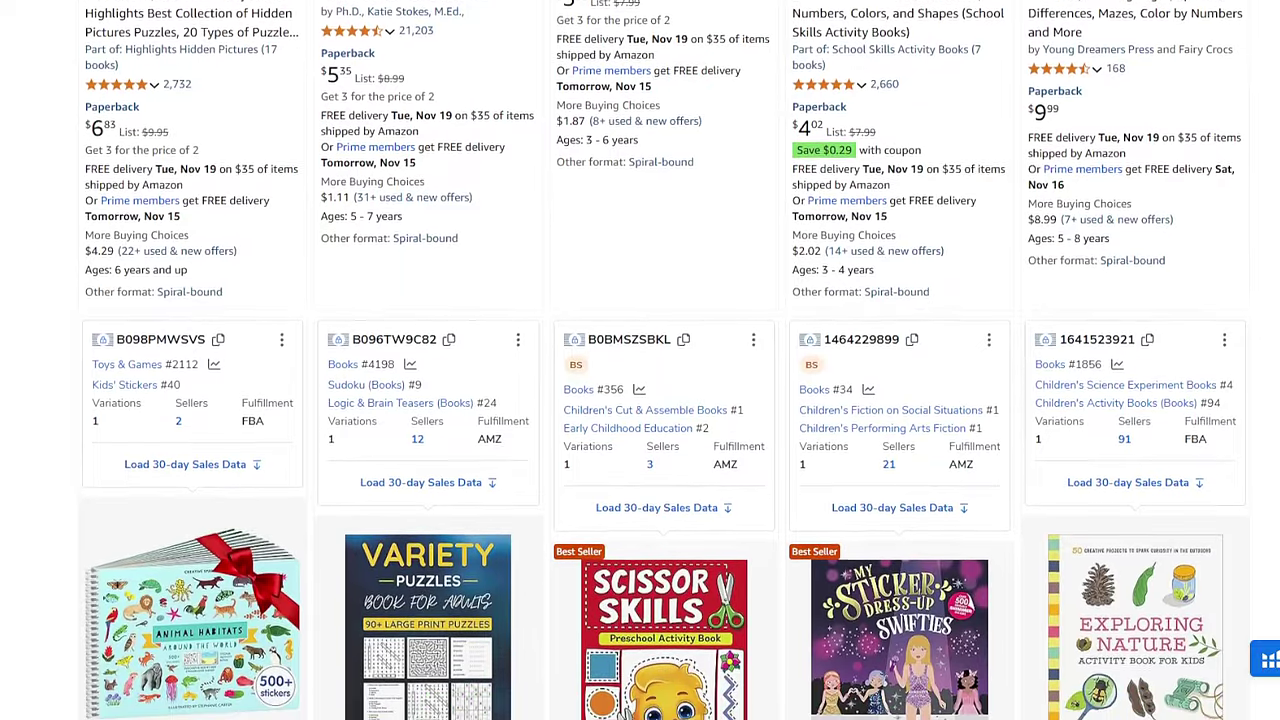
scroll(640, 360, down, 2)
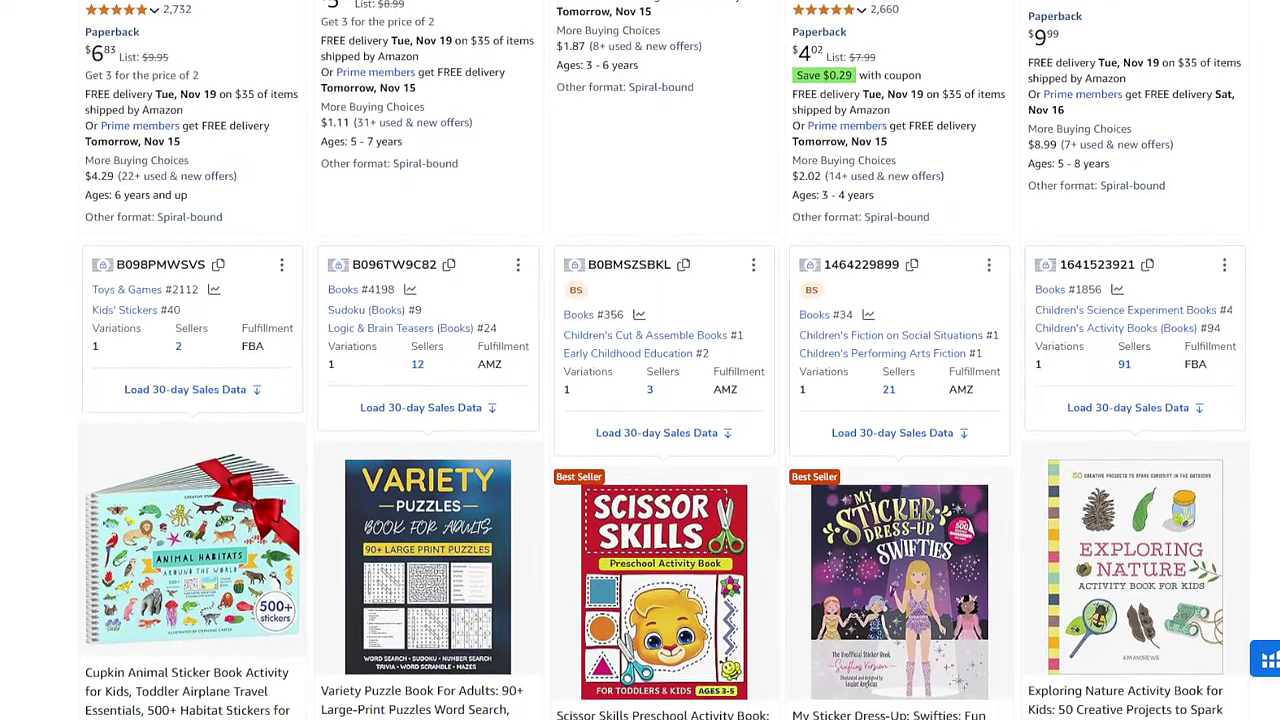
scroll(640, 360, down, 2)
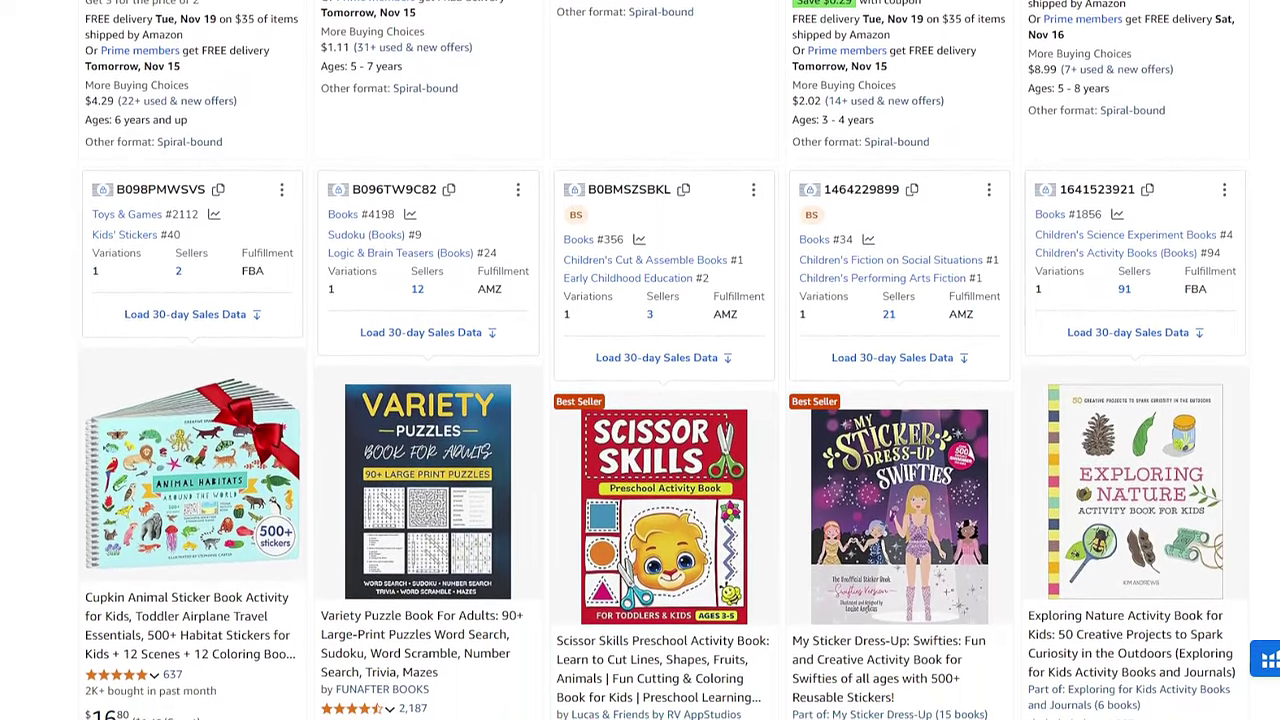
scroll(640, 360, down, 1)
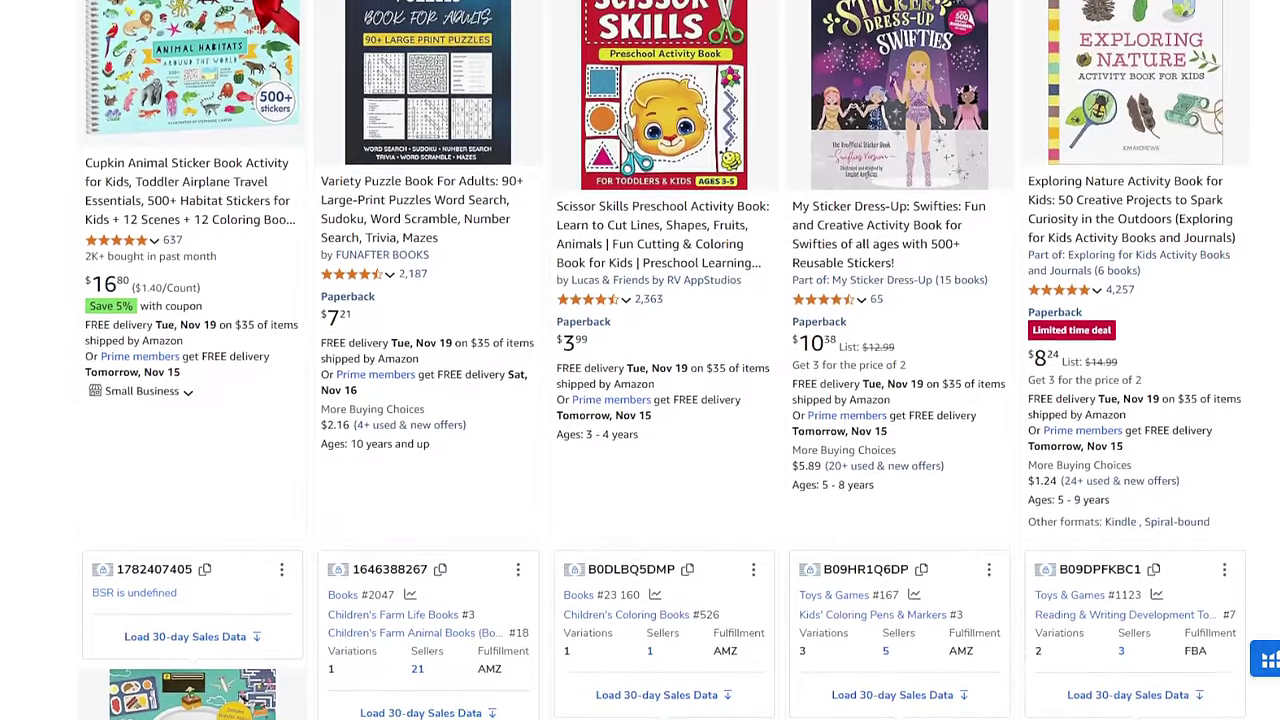
scroll(640, 360, down, 2)
scroll(640, 360, down, 2)
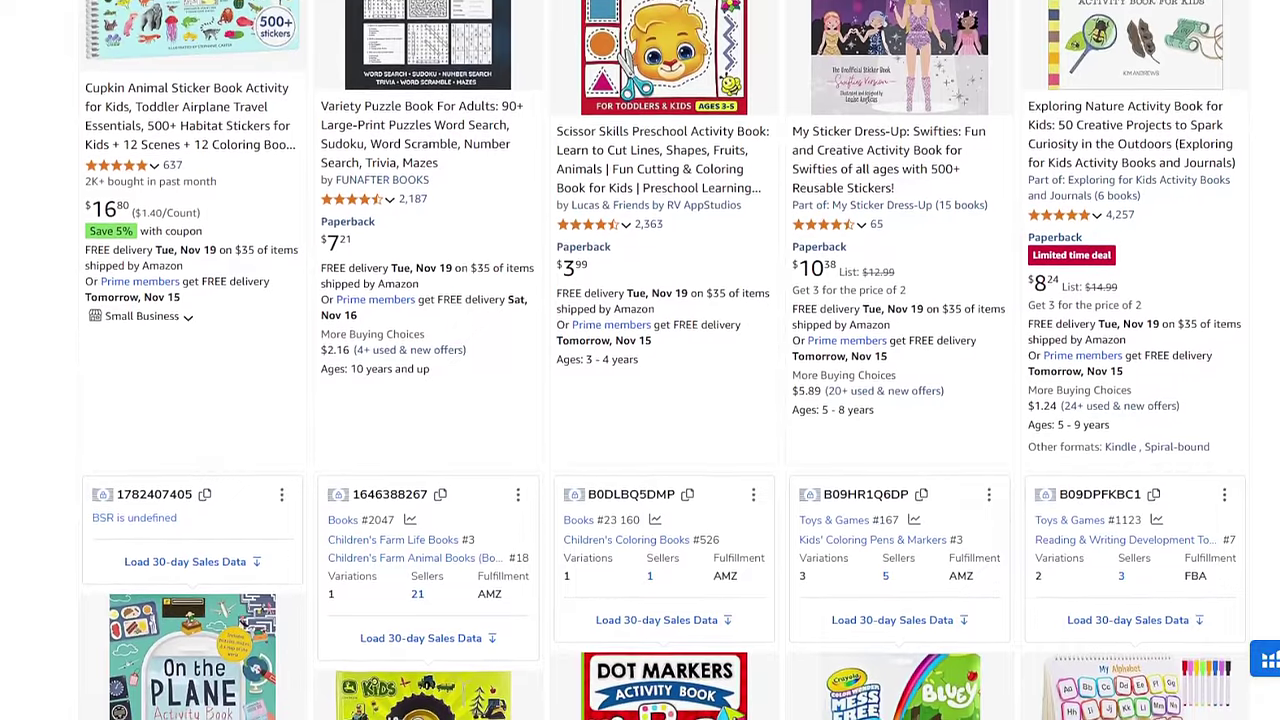
scroll(640, 360, down, 2)
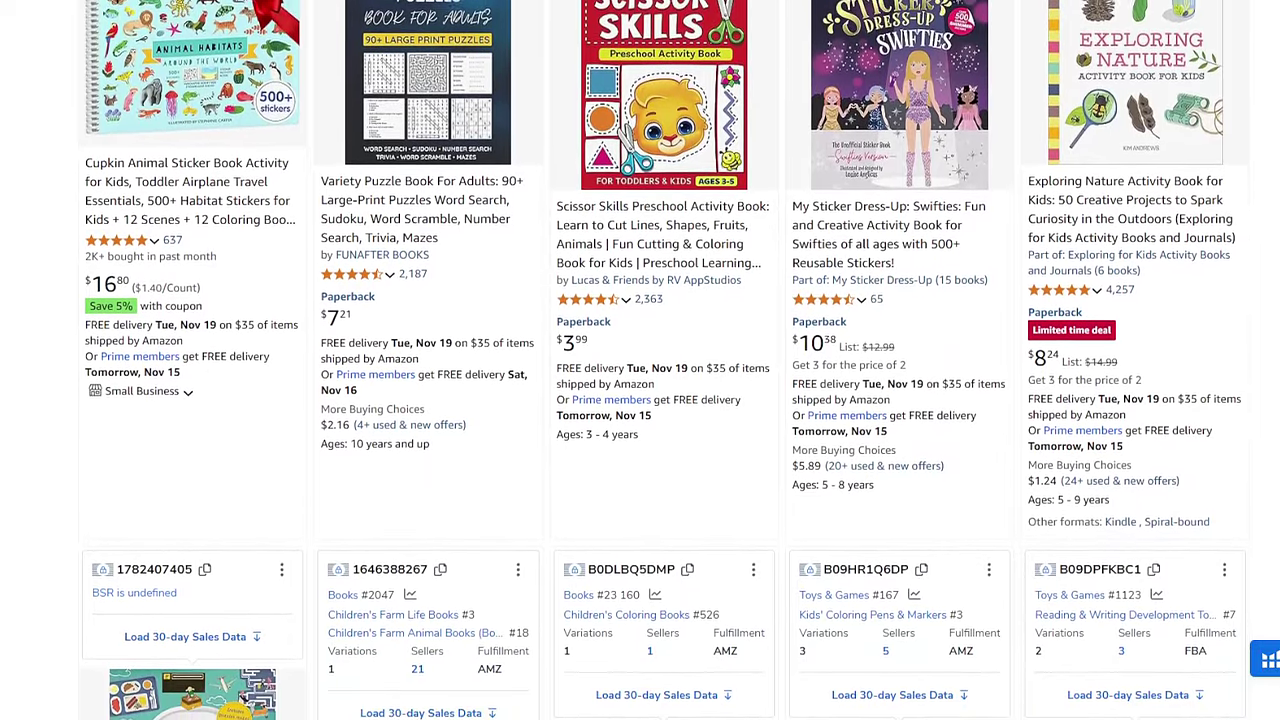
- Compare the ranks, prices and seller data of the sticker, puzzle and scissor skills activity books
scroll(640, 360, down, 1)
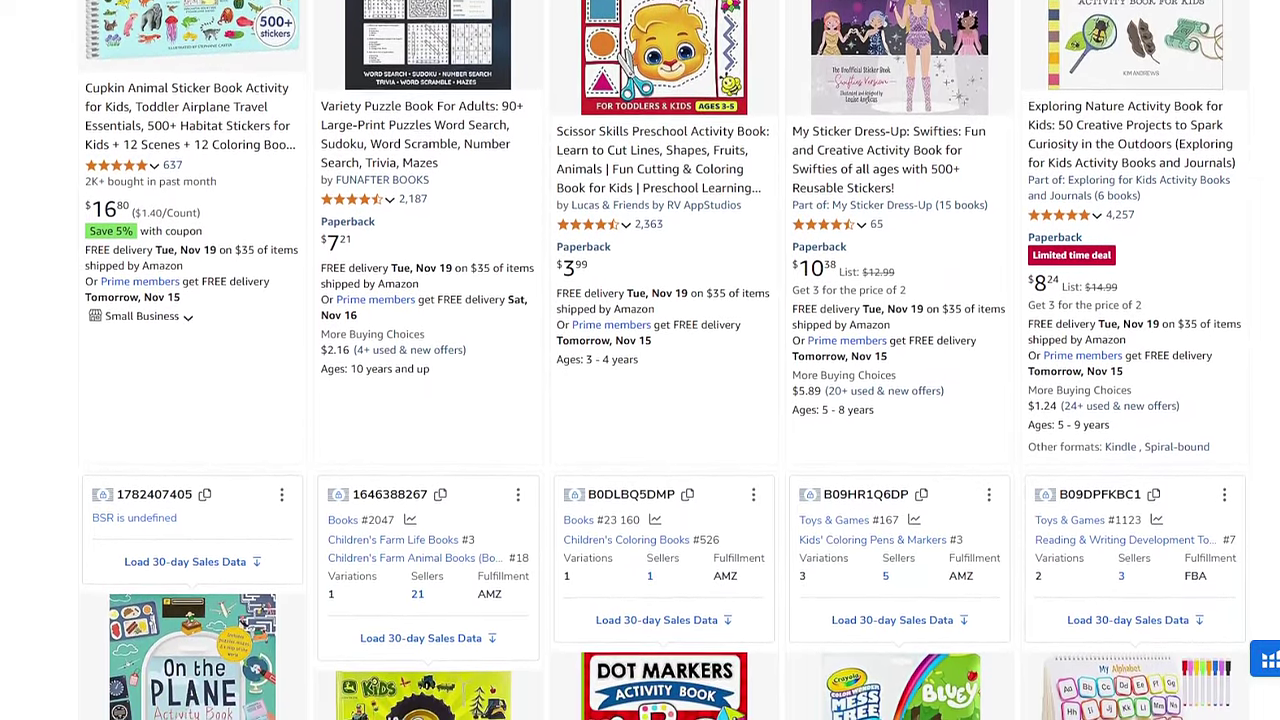
scroll(640, 360, down, 1)
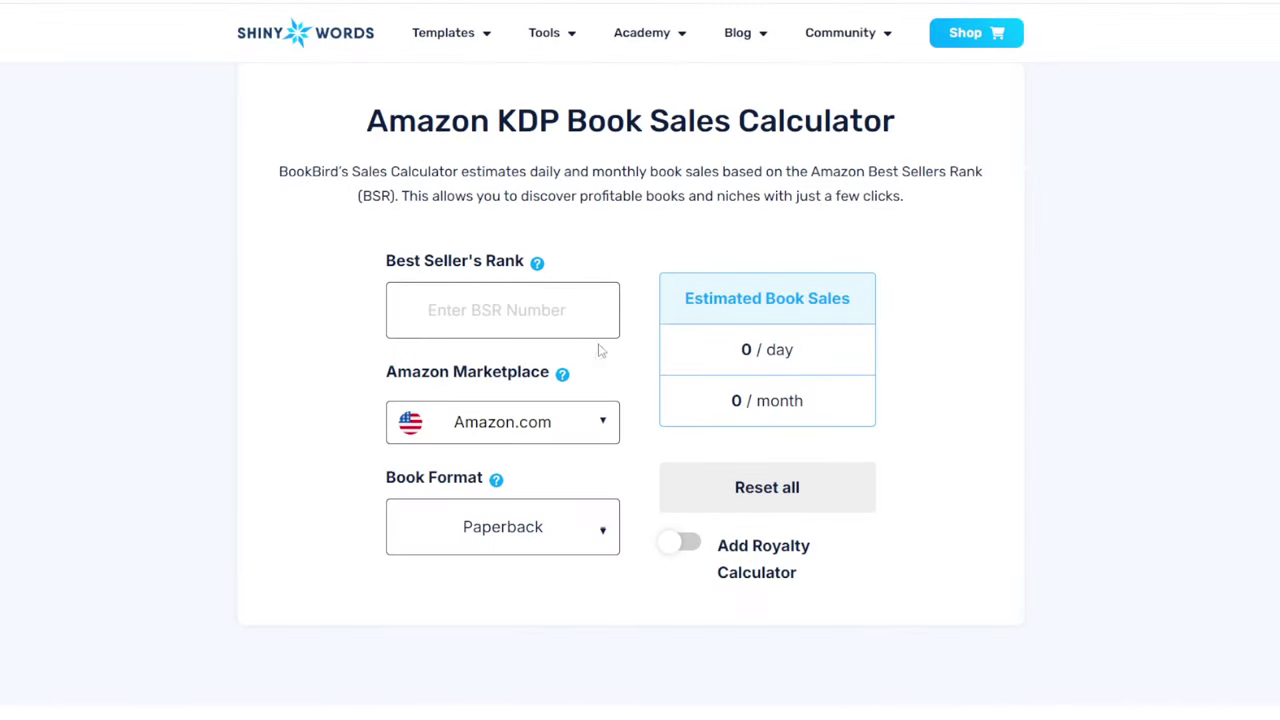
- In the Amazon KDP Book Sales Calculator, estimate Amazon.com paperback sales for Best Seller's Ranks 200000 and 1000
click(577, 428)
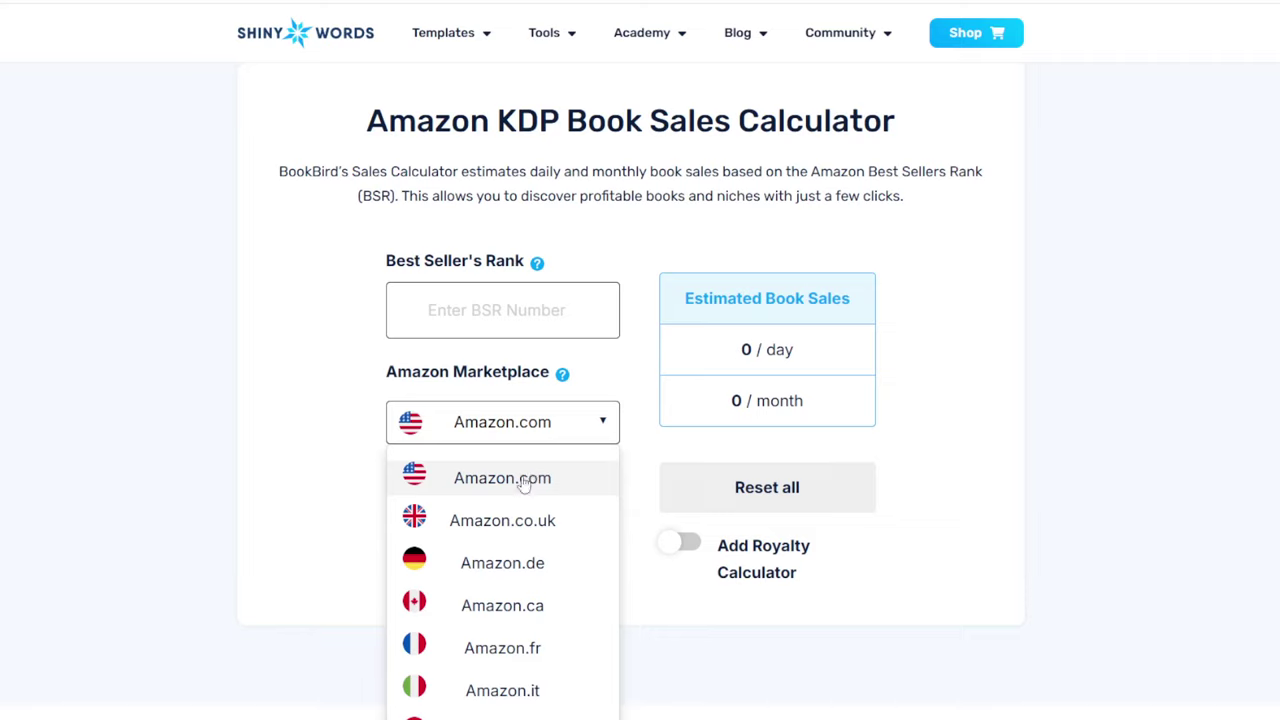
click(523, 480)
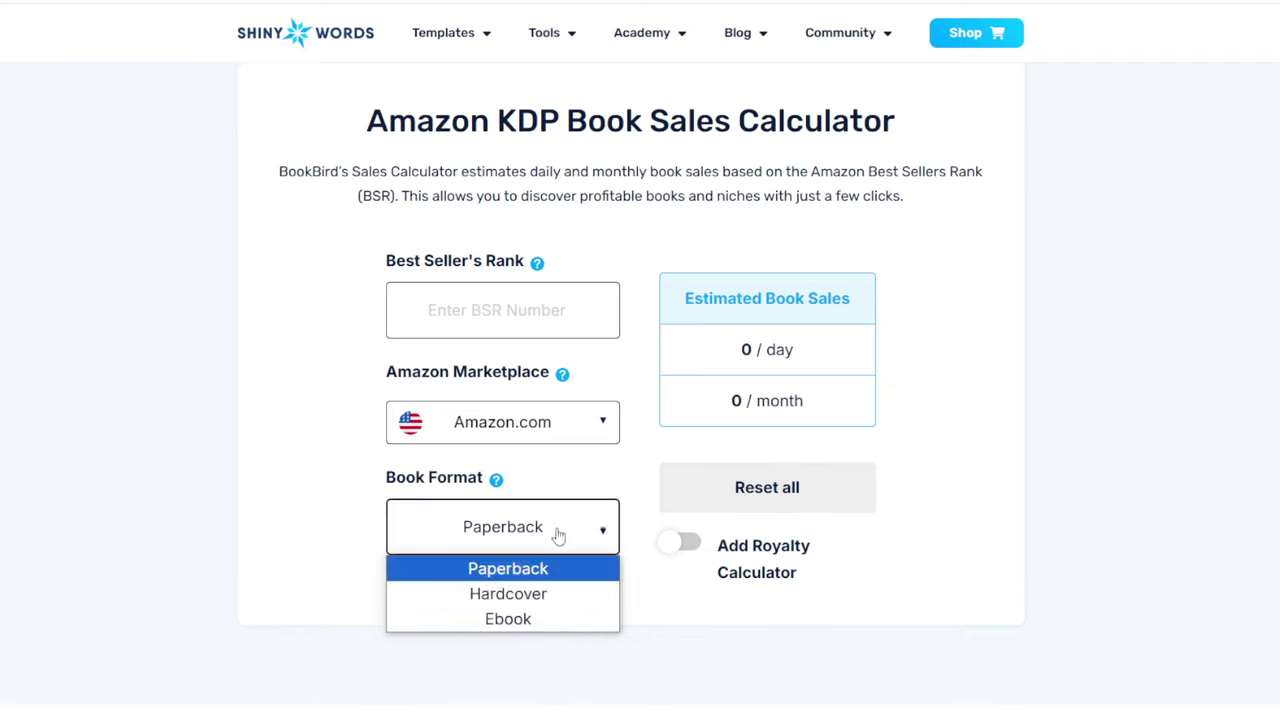
click(536, 572)
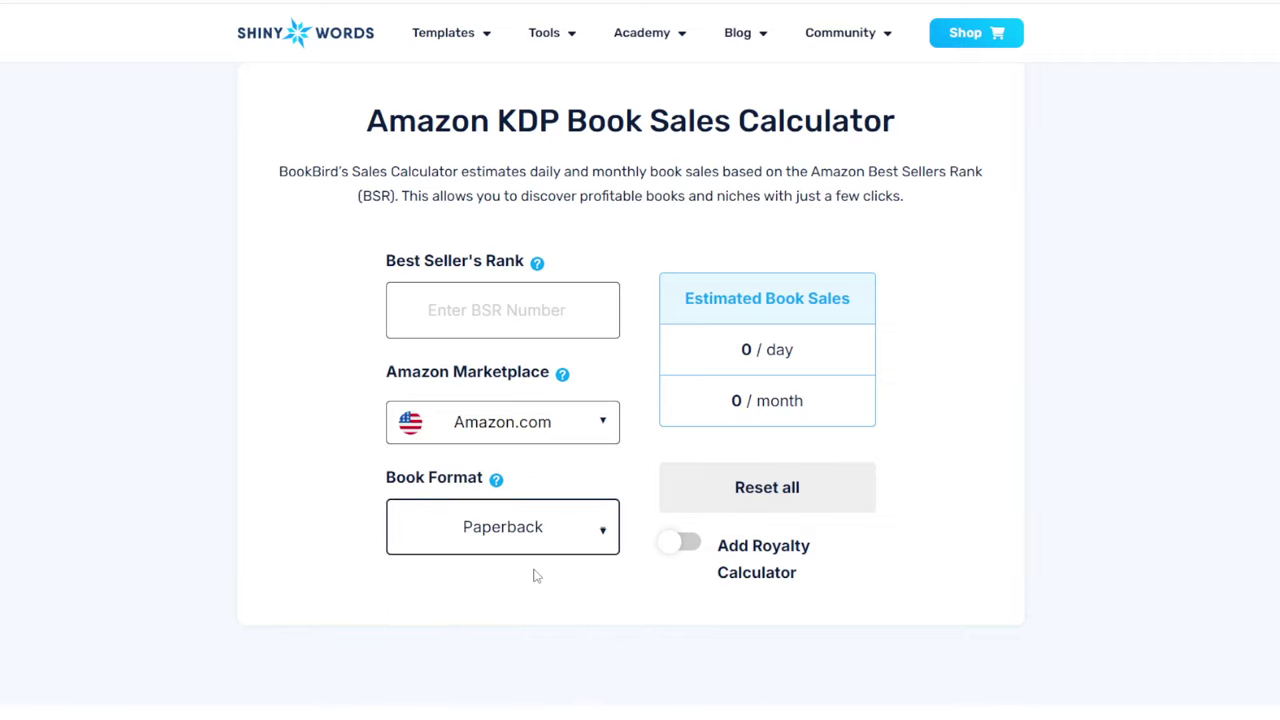
click(574, 312)
text(200000)
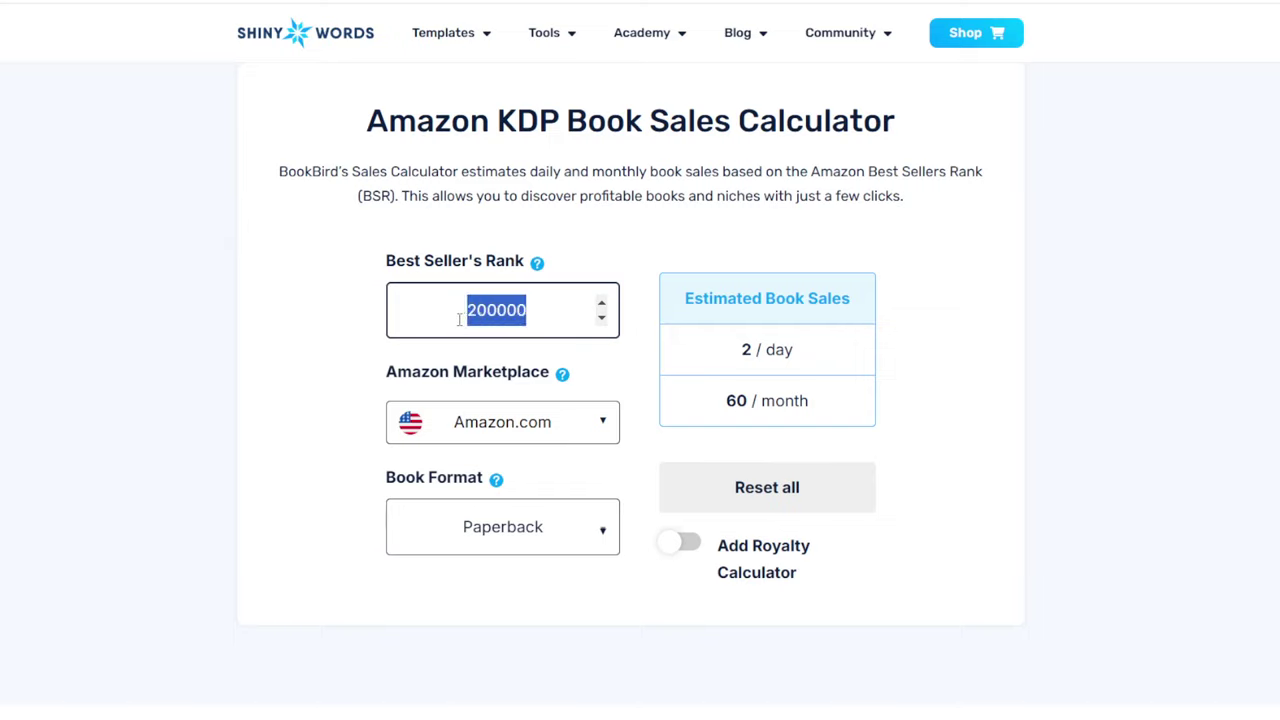
text(1000)
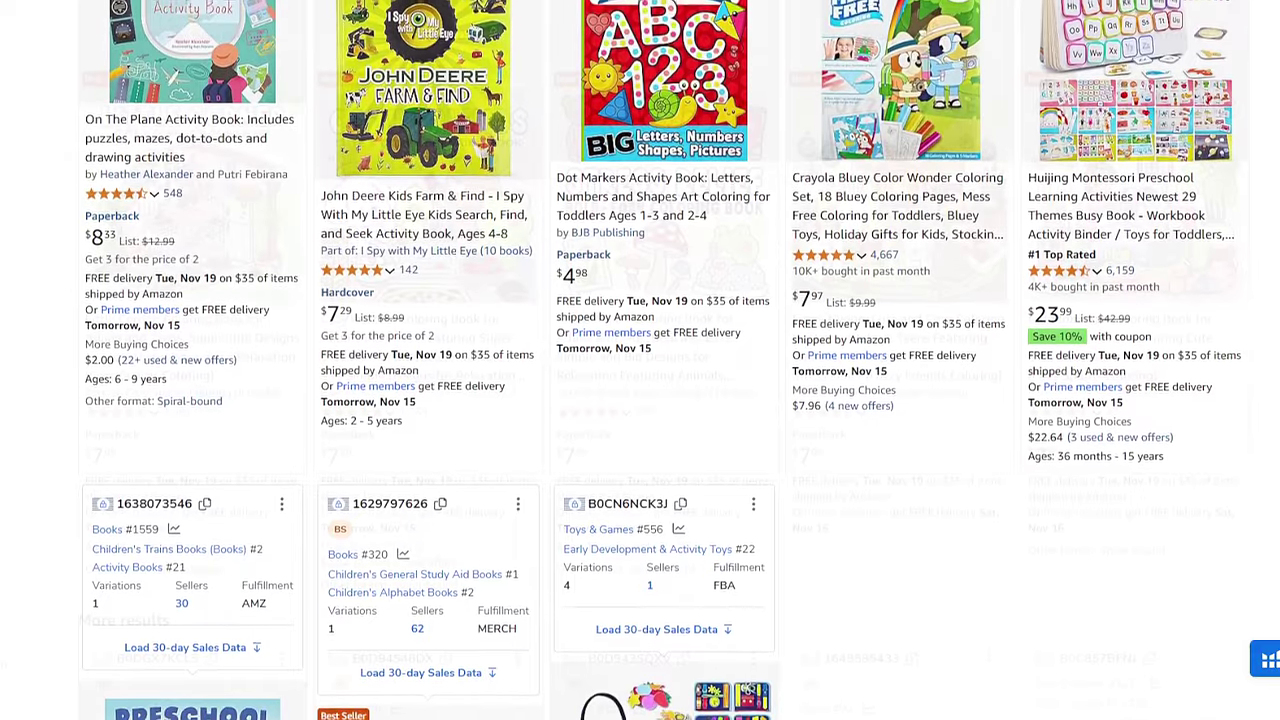
- Examine the best-selling coloring books on Amazon, comparing themes, book ranks, review counts, prices and numbers of sellers
scroll(640, 360, down, 1)
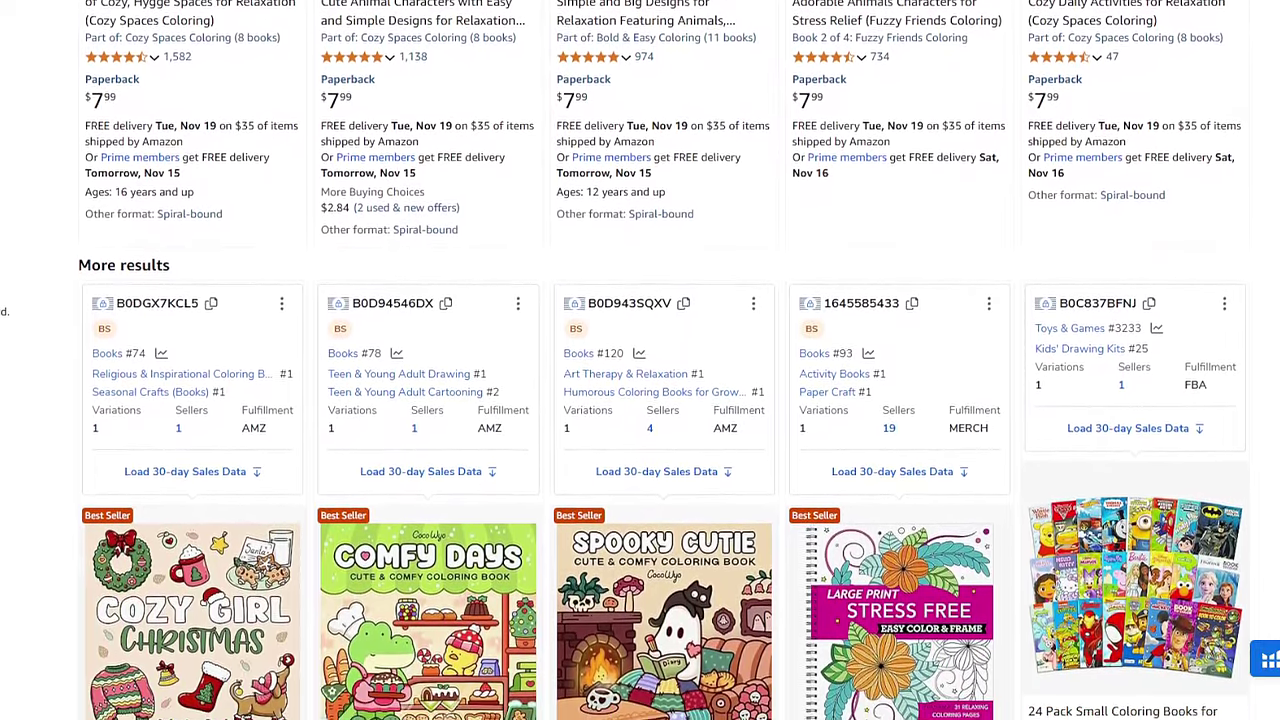
scroll(640, 360, down, 2)
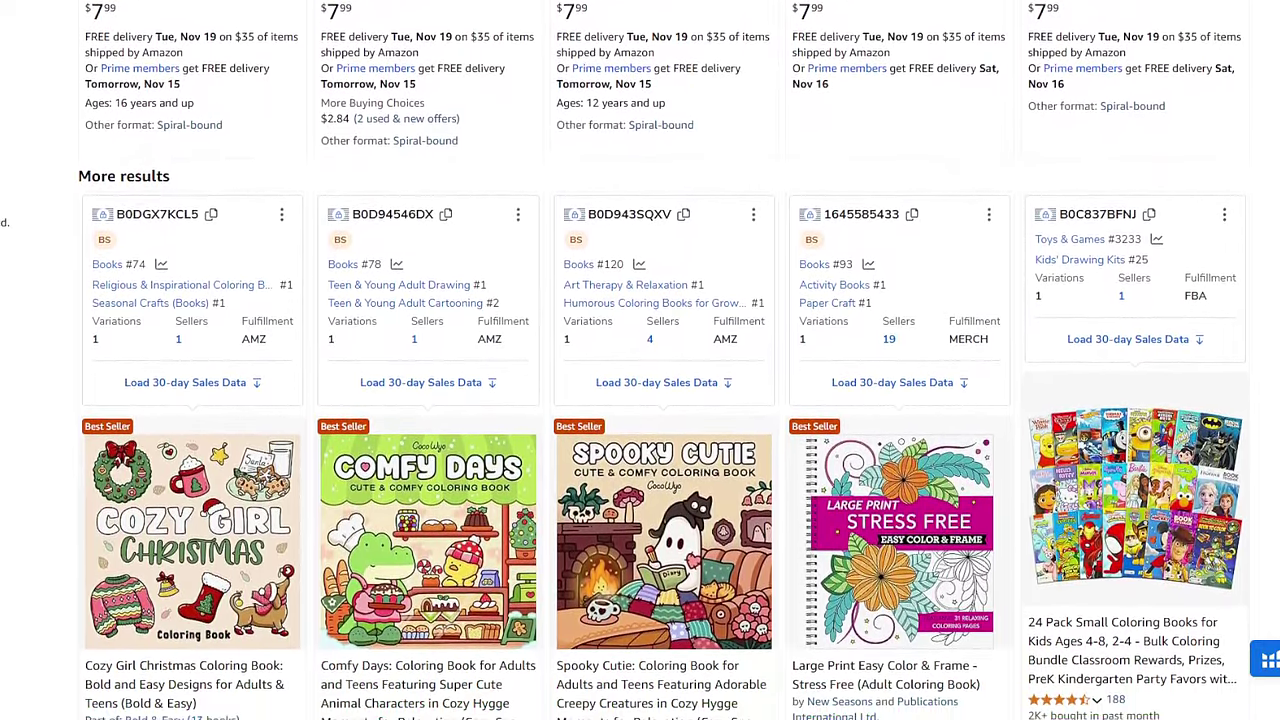
scroll(640, 360, down, 2)
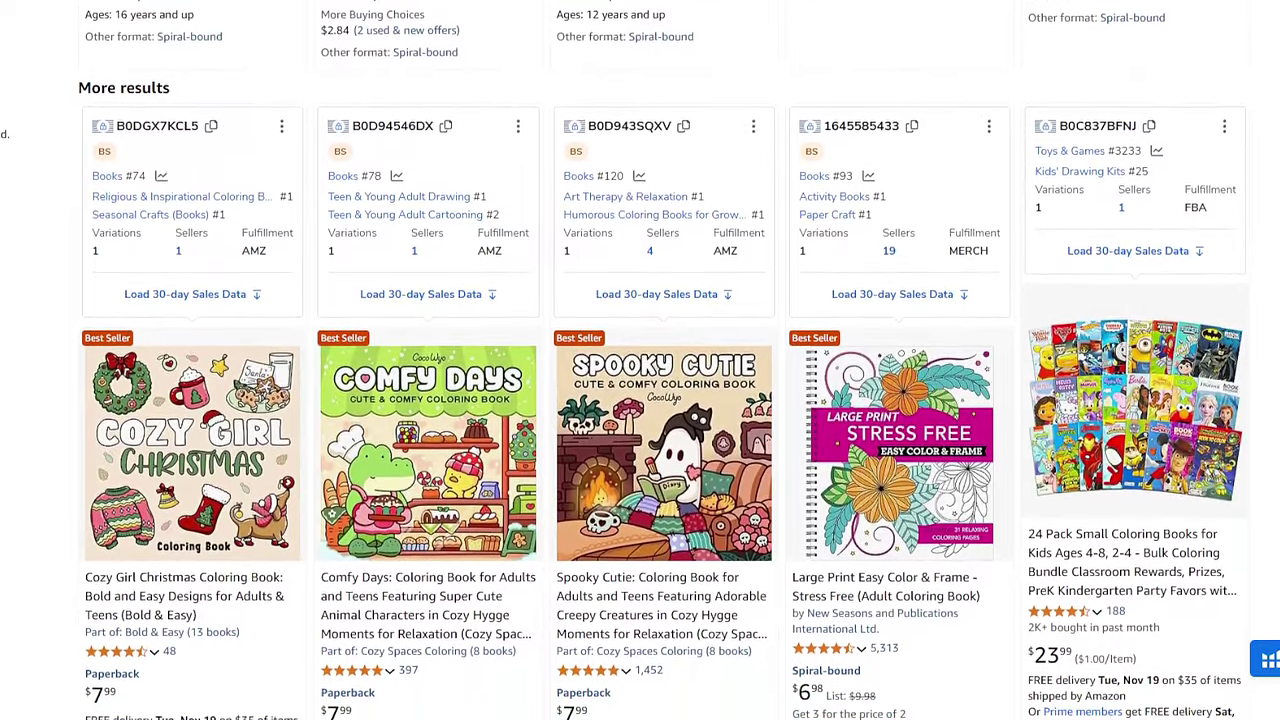
scroll(640, 360, down, 2)
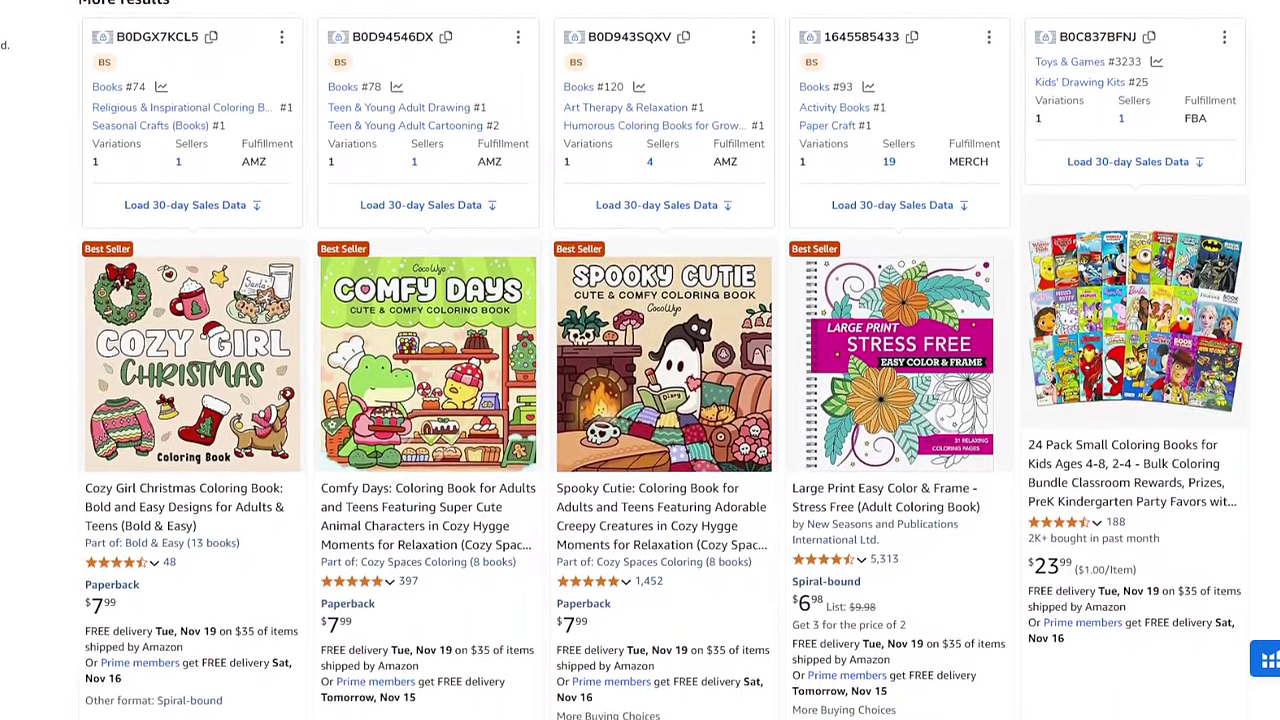
scroll(640, 360, down, 2)
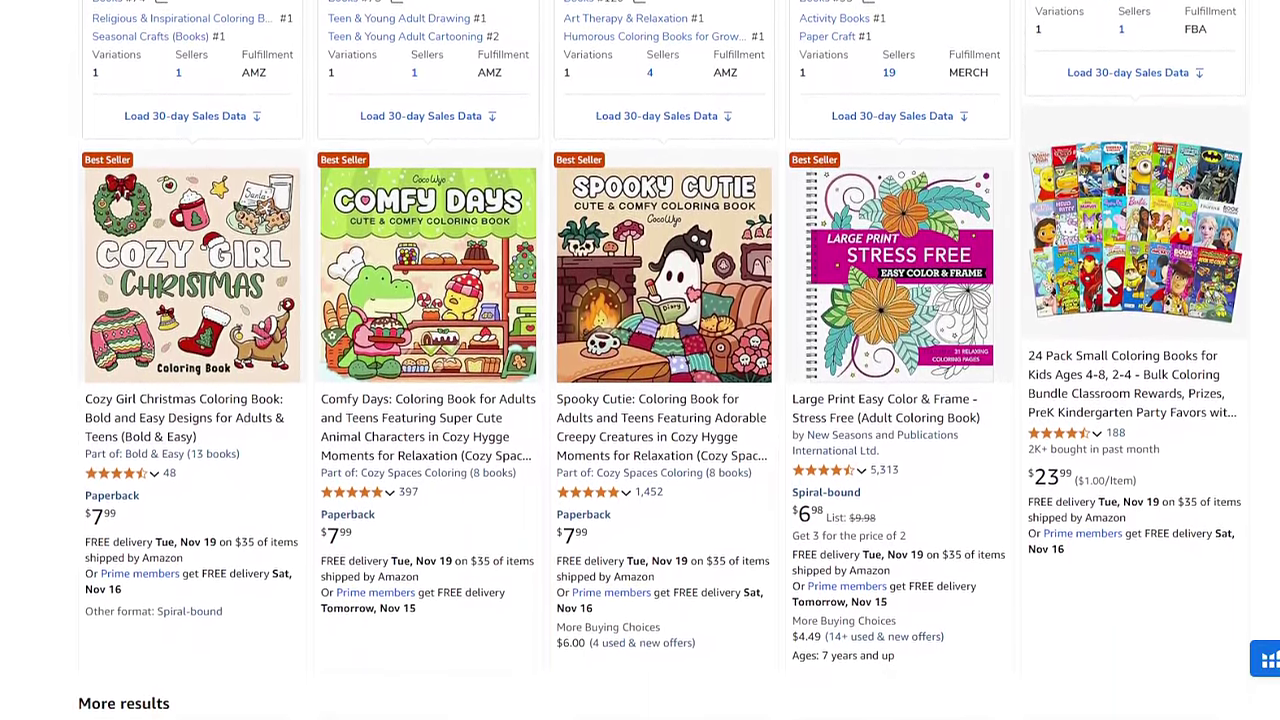
scroll(640, 360, down, 1)
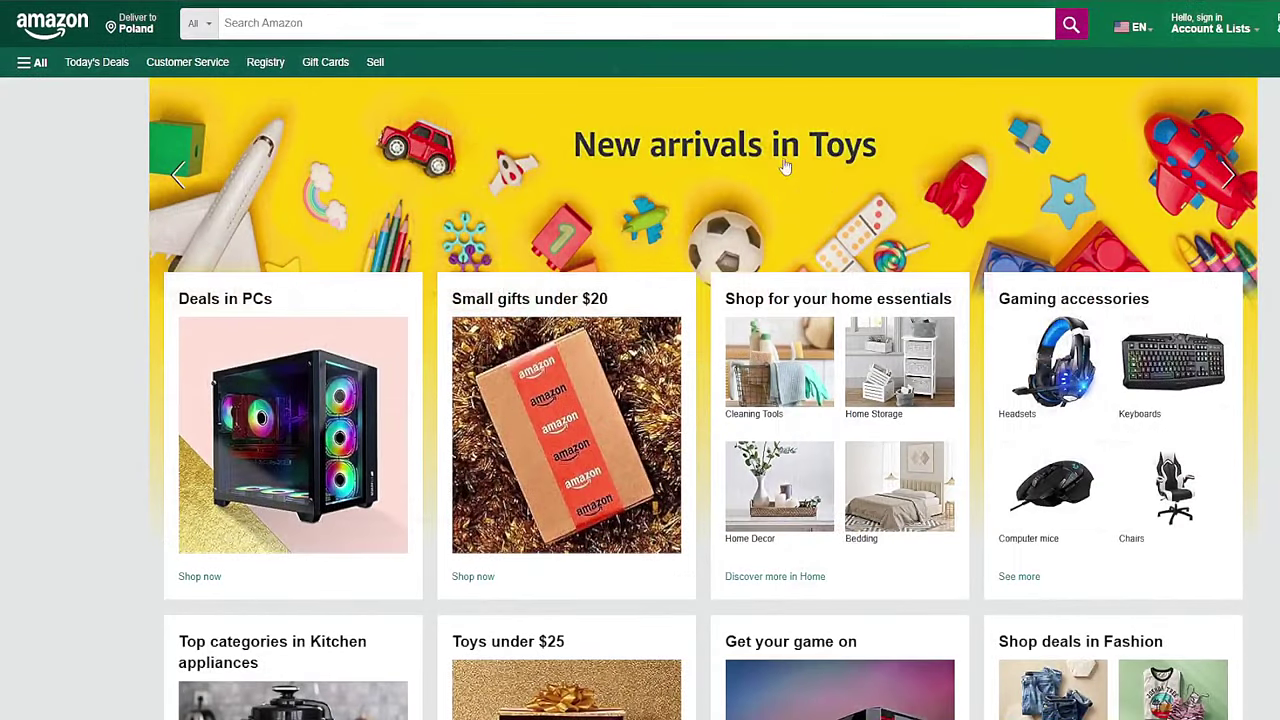
click(288, 23)
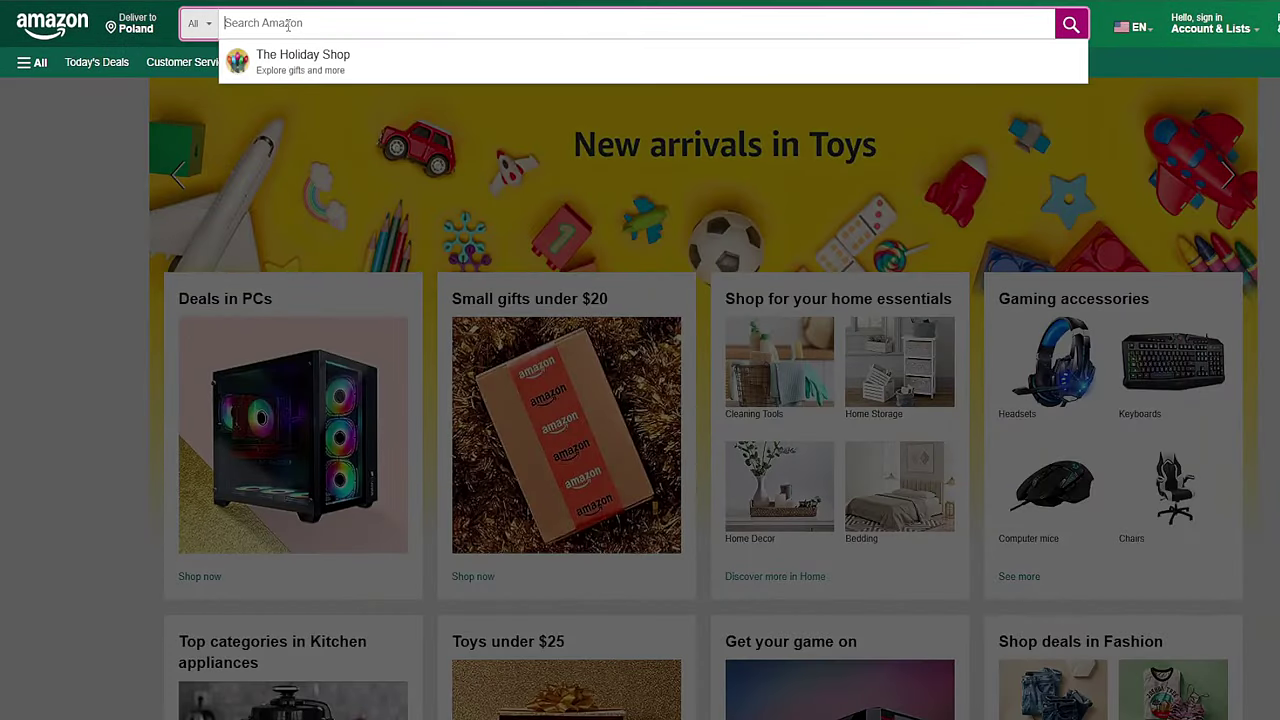
text(coloring book)
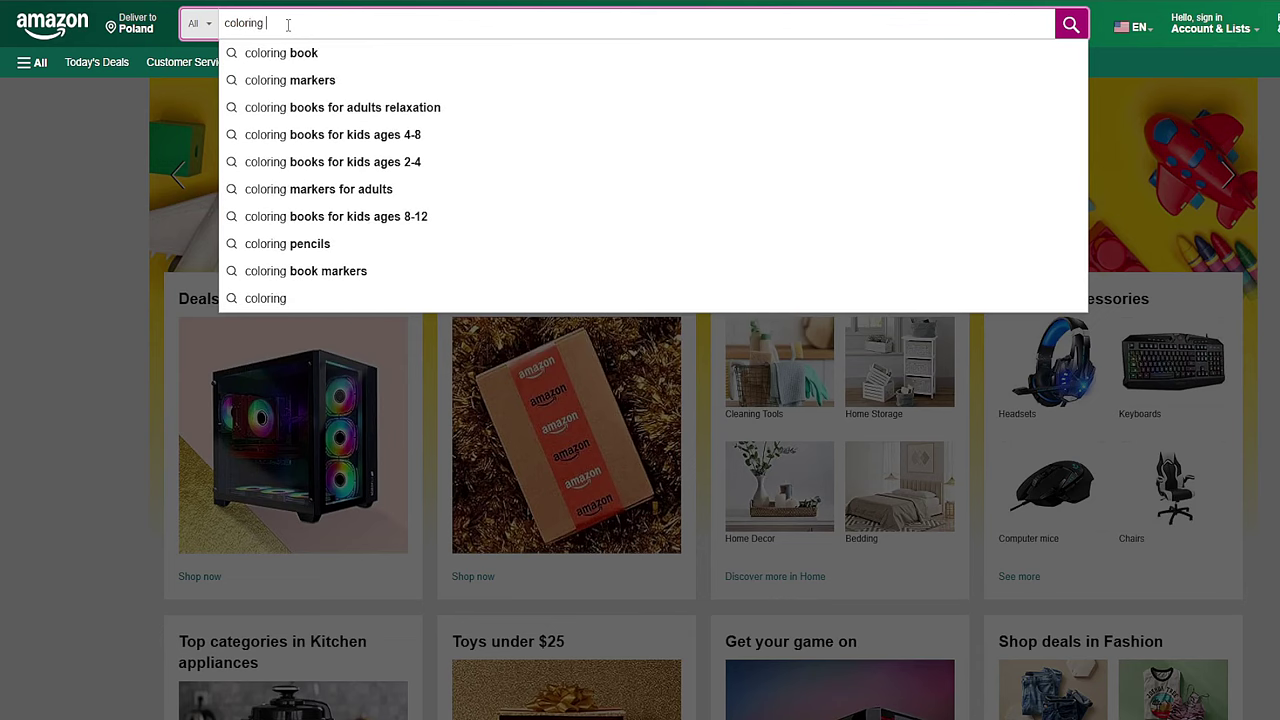
click(101, 141)
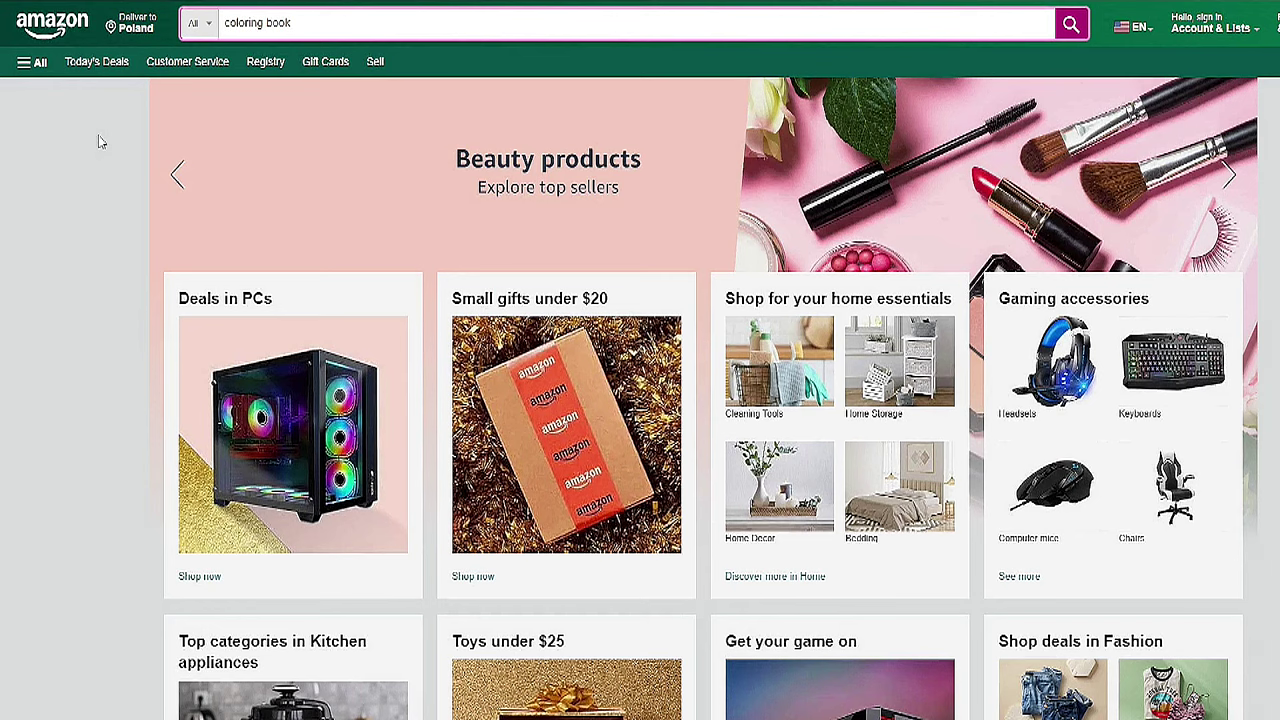
click(138, 126)
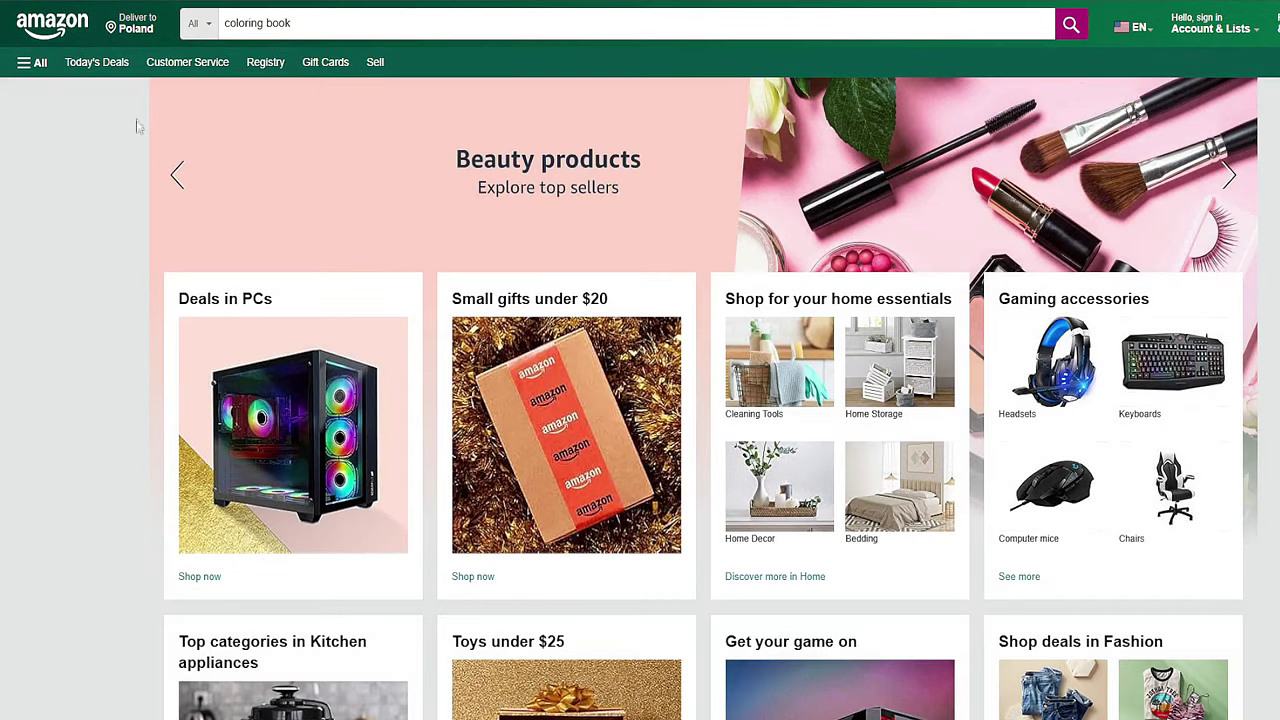
- Set the Amazon delivery location to US zip code 10001
click(146, 30)
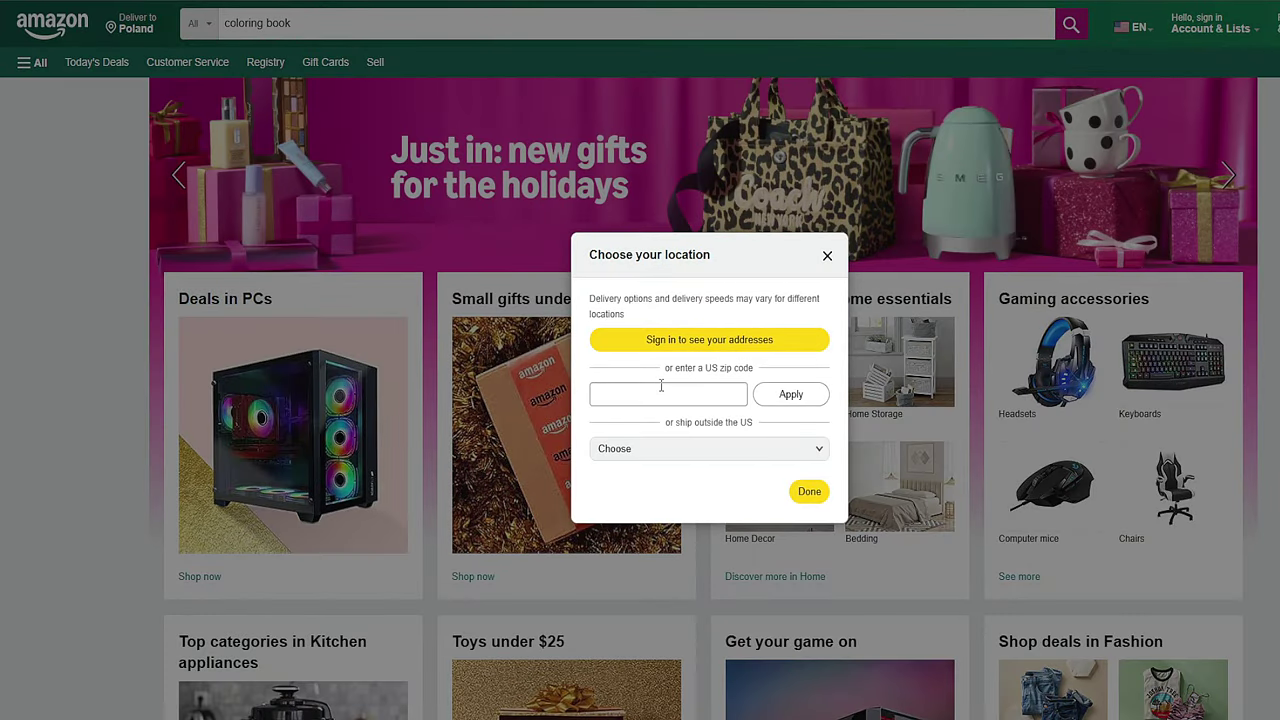
click(661, 385)
text(10001)
click(785, 396)
click(789, 440)
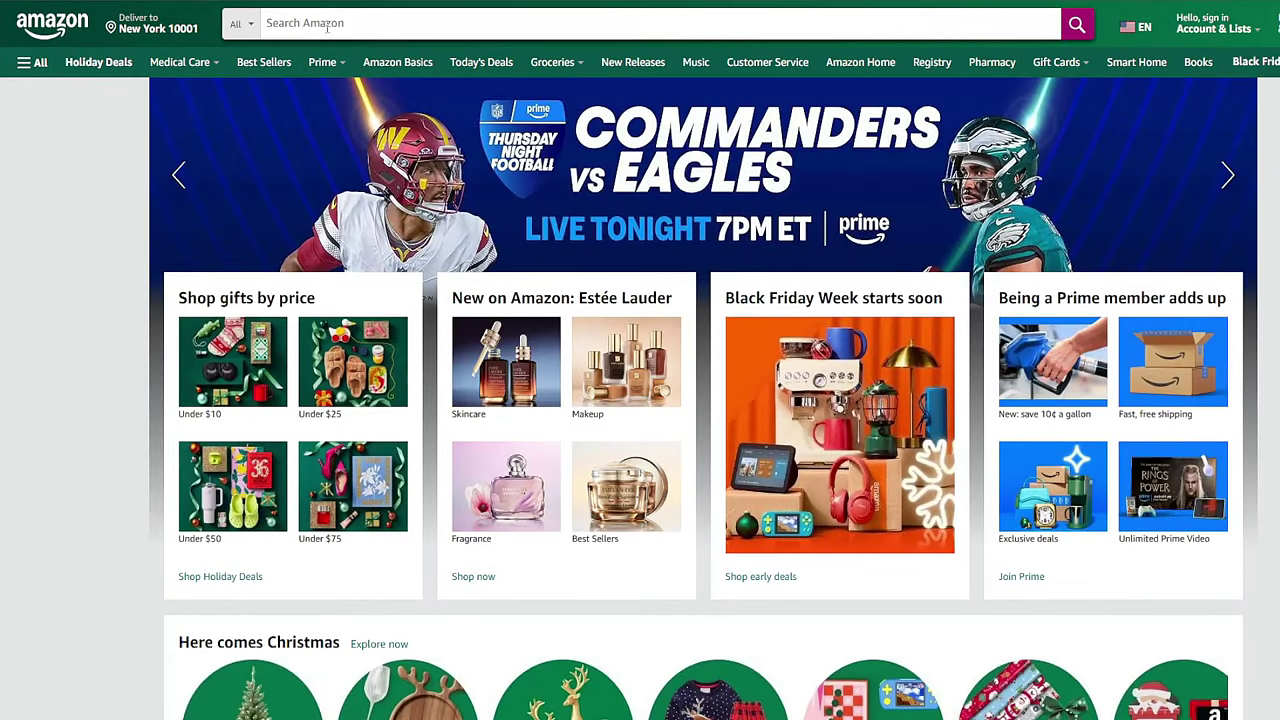
- Search Amazon for "coloring book"
click(325, 23)
text(c)
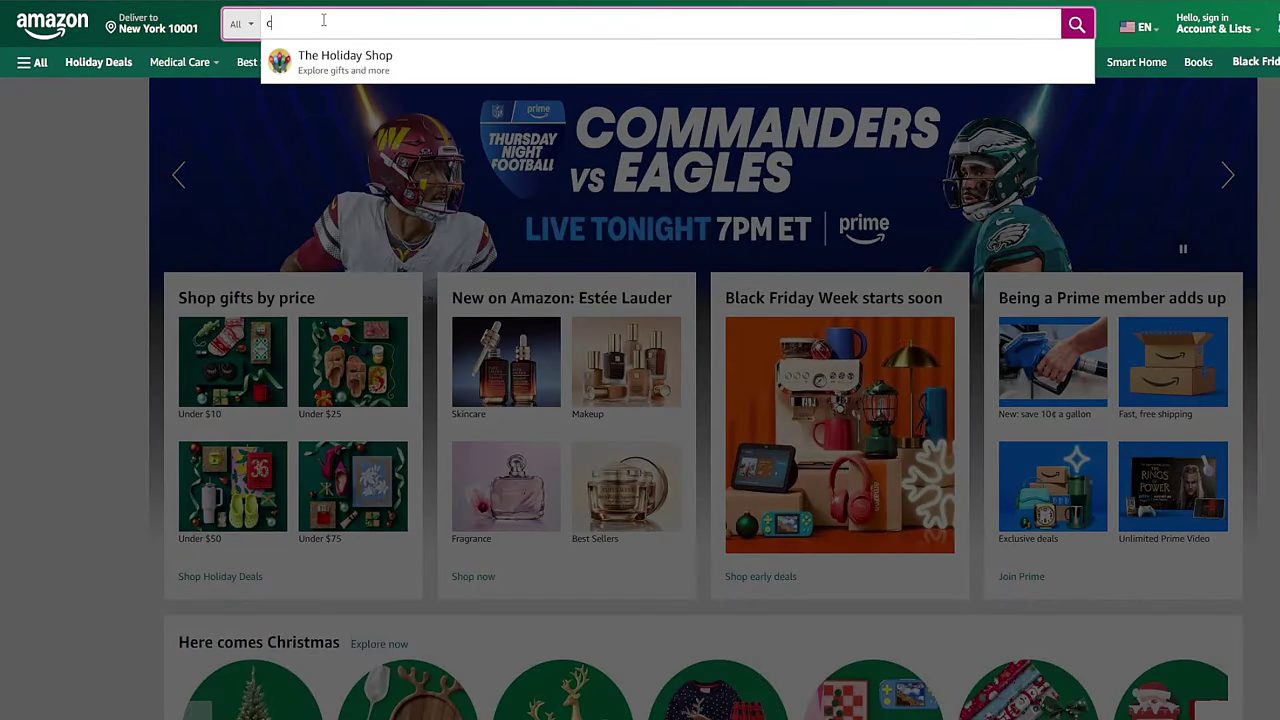
text(oloring book)
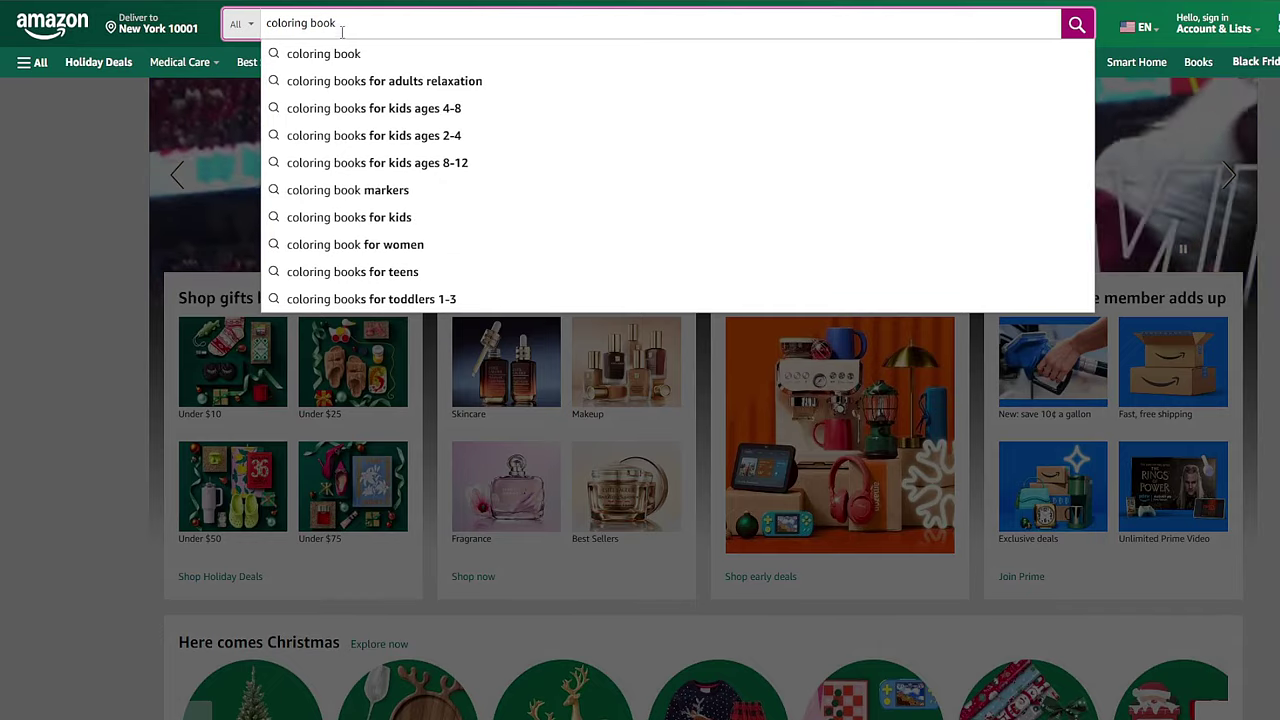
click(1074, 24)
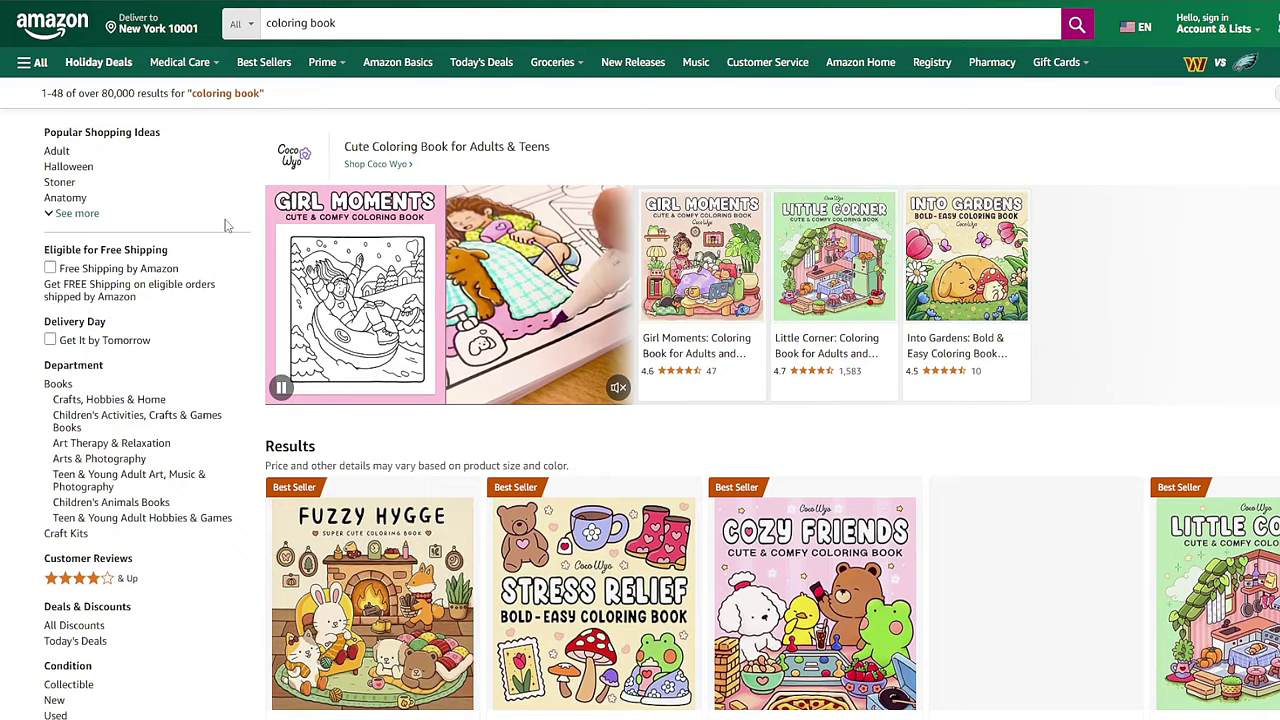
- Look over the coloring book results, comparing cover styles, best-seller badges, category ranks, reviews and the available book departments
scroll(222, 230, down, 3)
scroll(640, 360, down, 1)
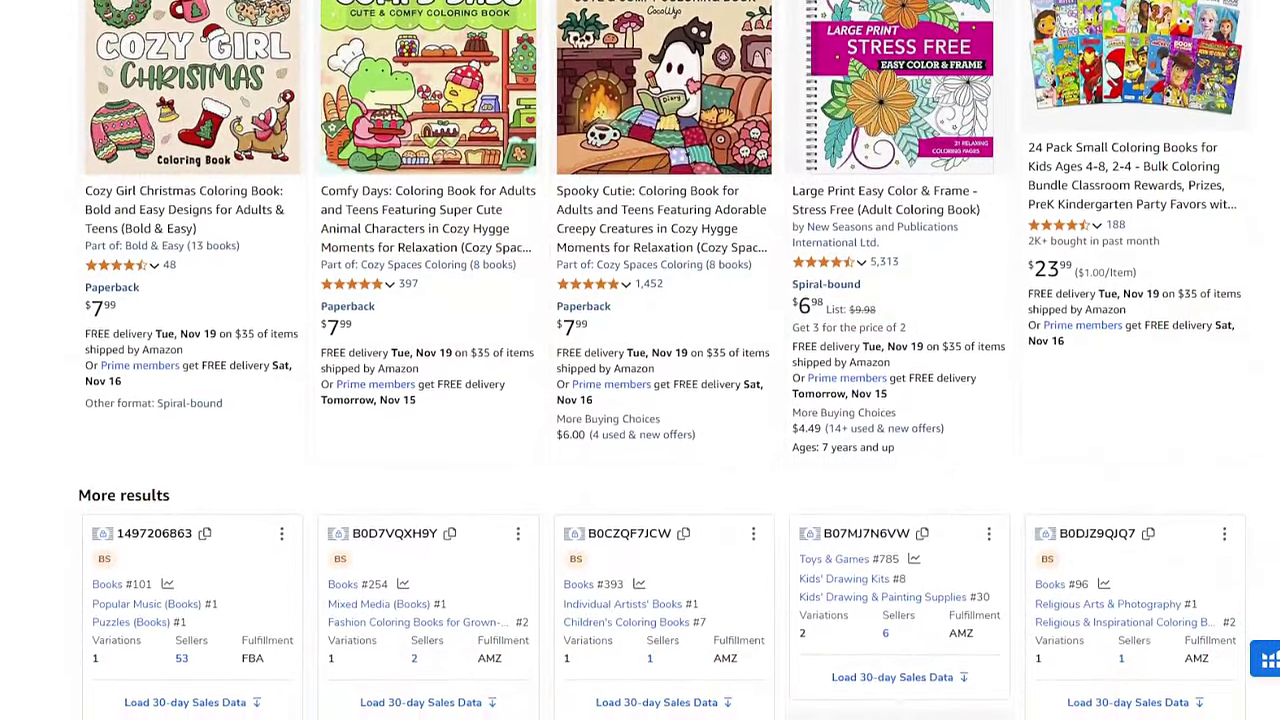
scroll(640, 360, down, 2)
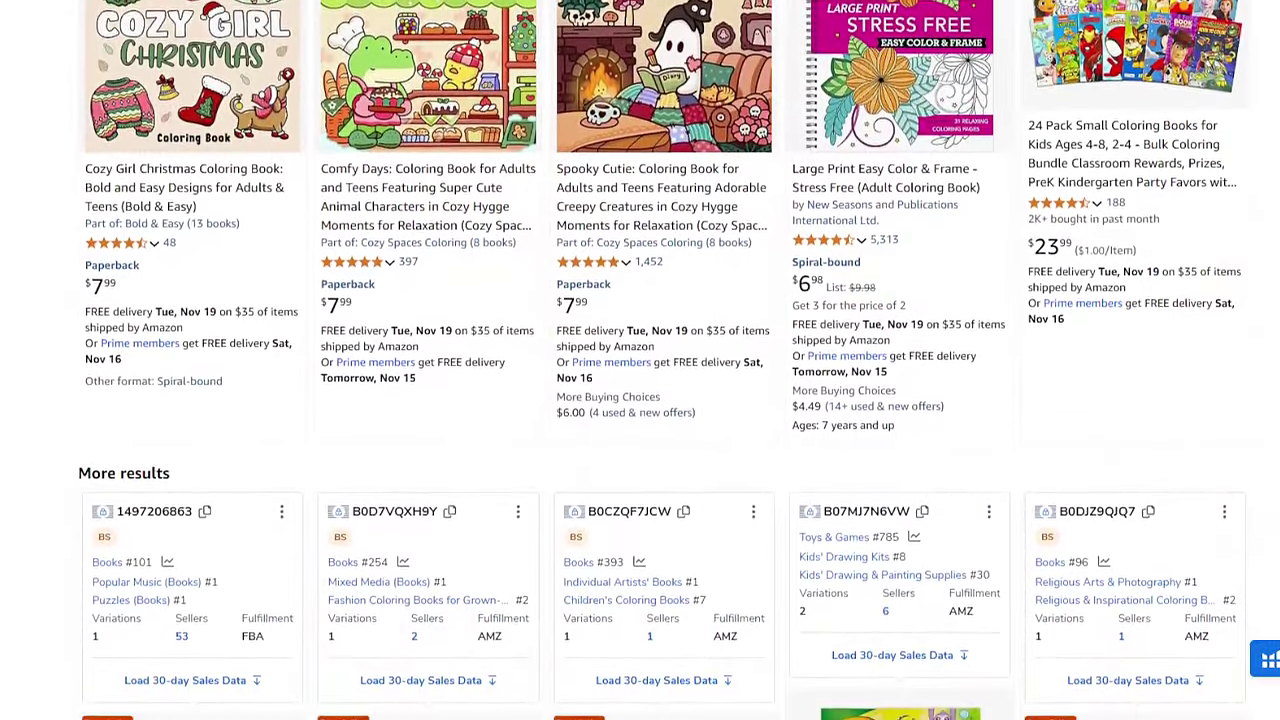
scroll(640, 360, down, 2)
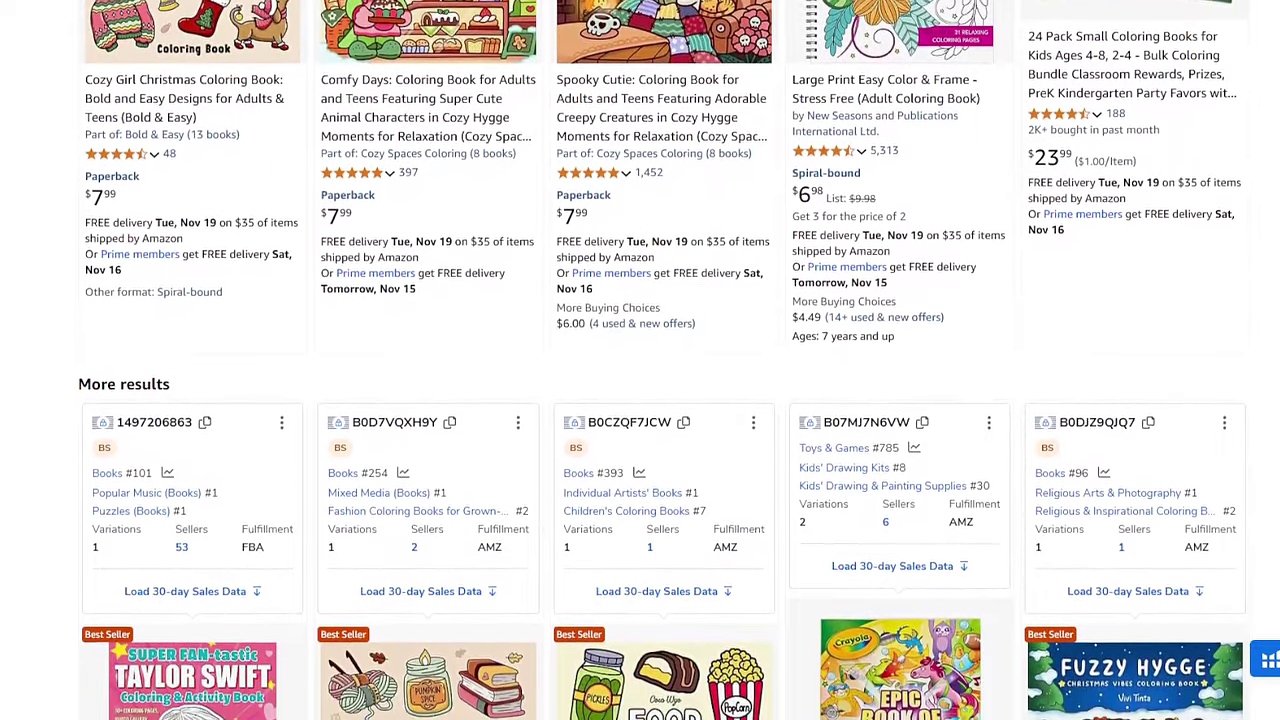
scroll(640, 360, down, 1)
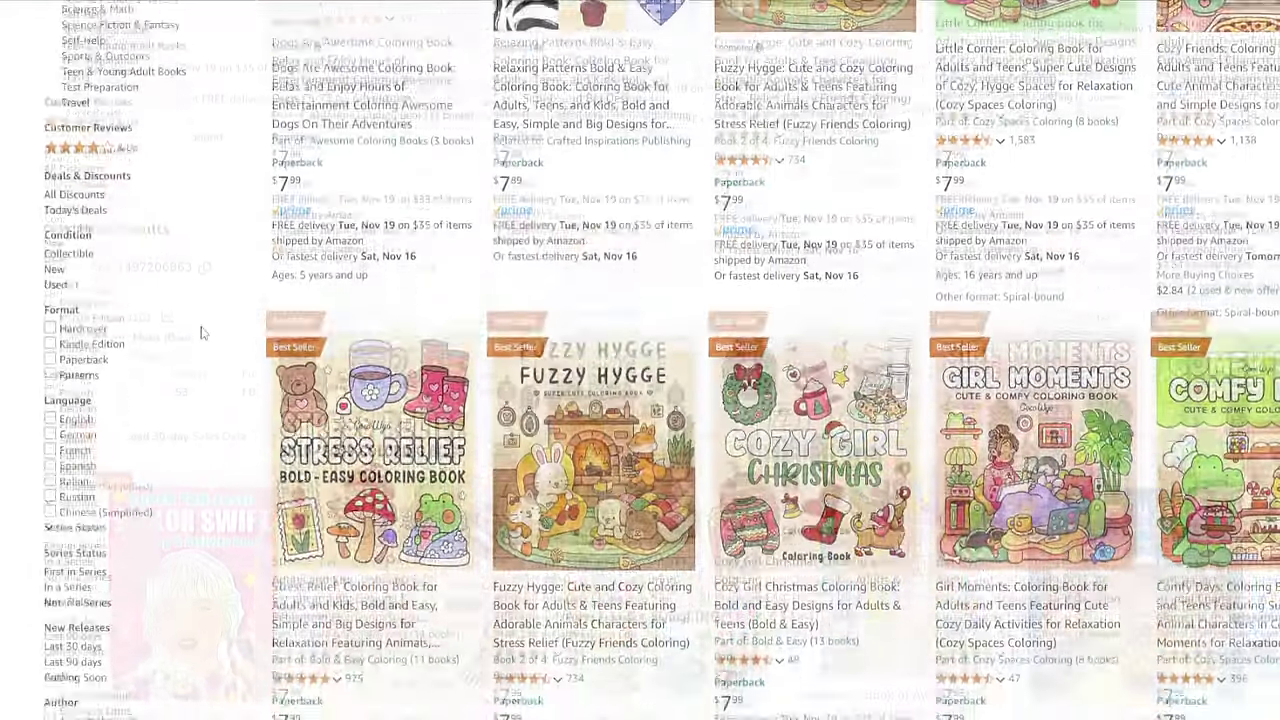
scroll(185, 370, down, 3)
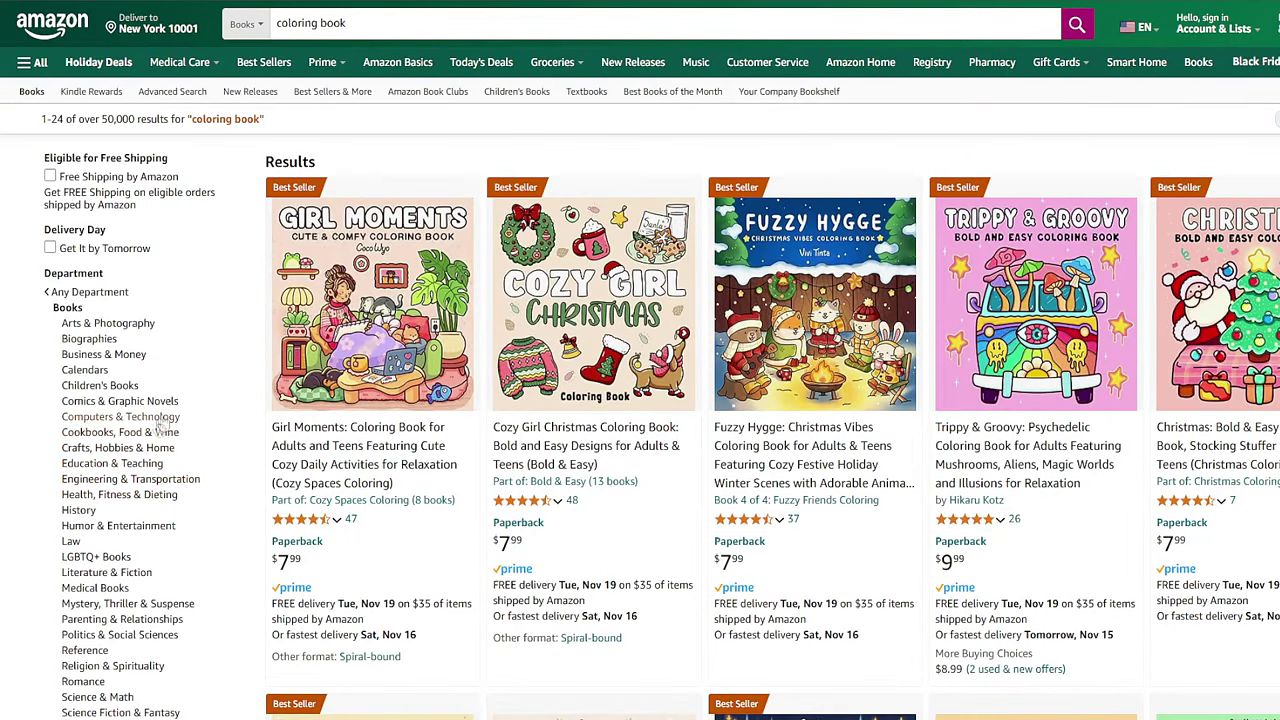
scroll(157, 426, down, 5)
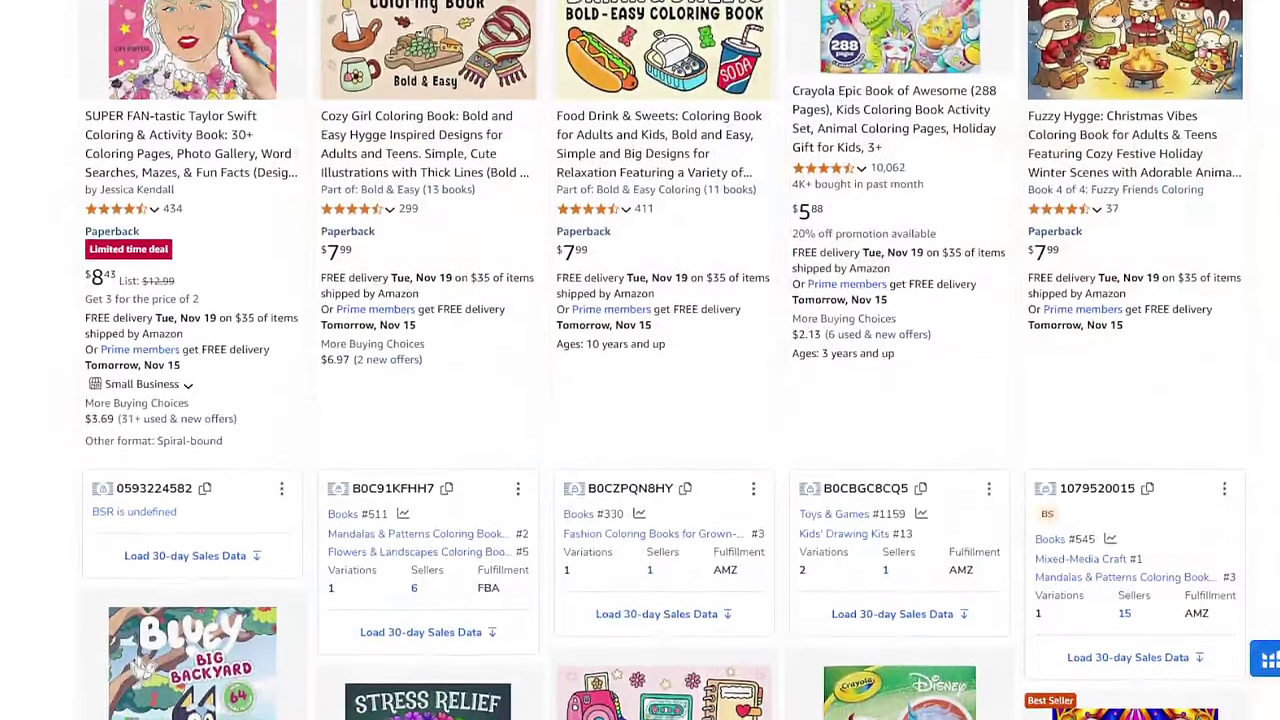
- Examine more coloring book listings, including character, stress relief and adult pattern themes, comparing book ranks, sellers, reviews and prices
scroll(640, 360, down, 2)
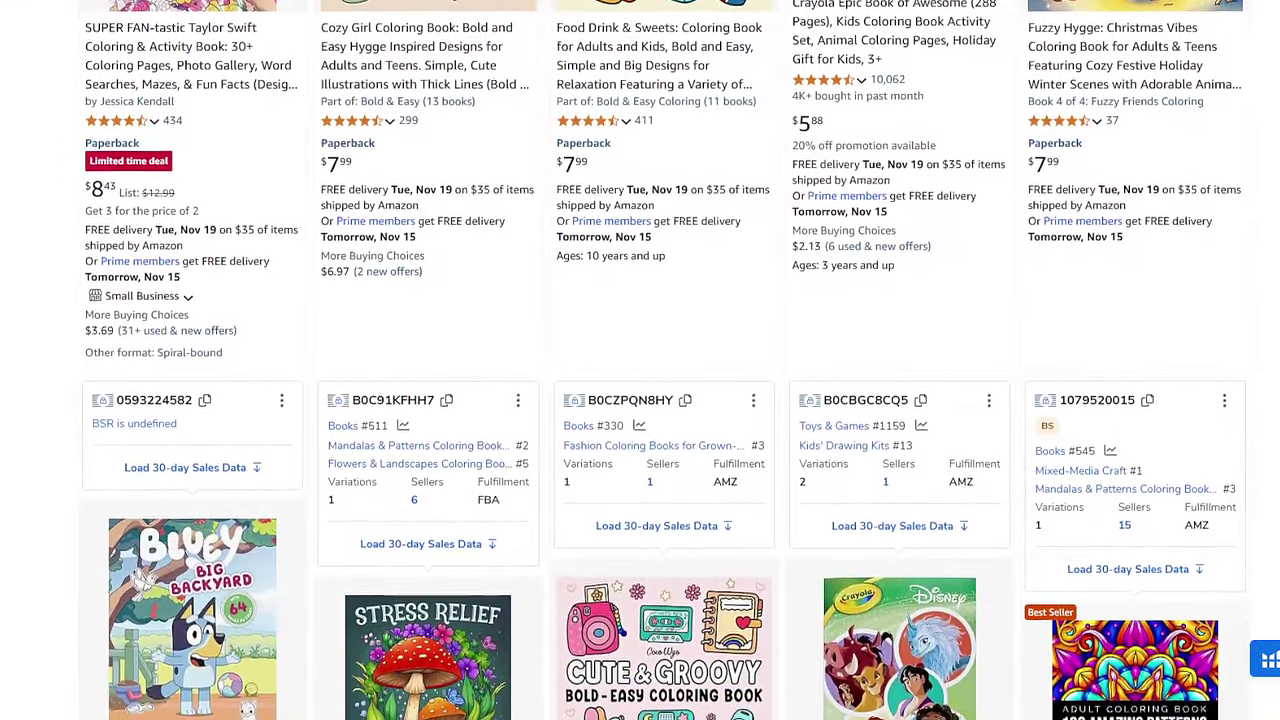
scroll(640, 360, down, 2)
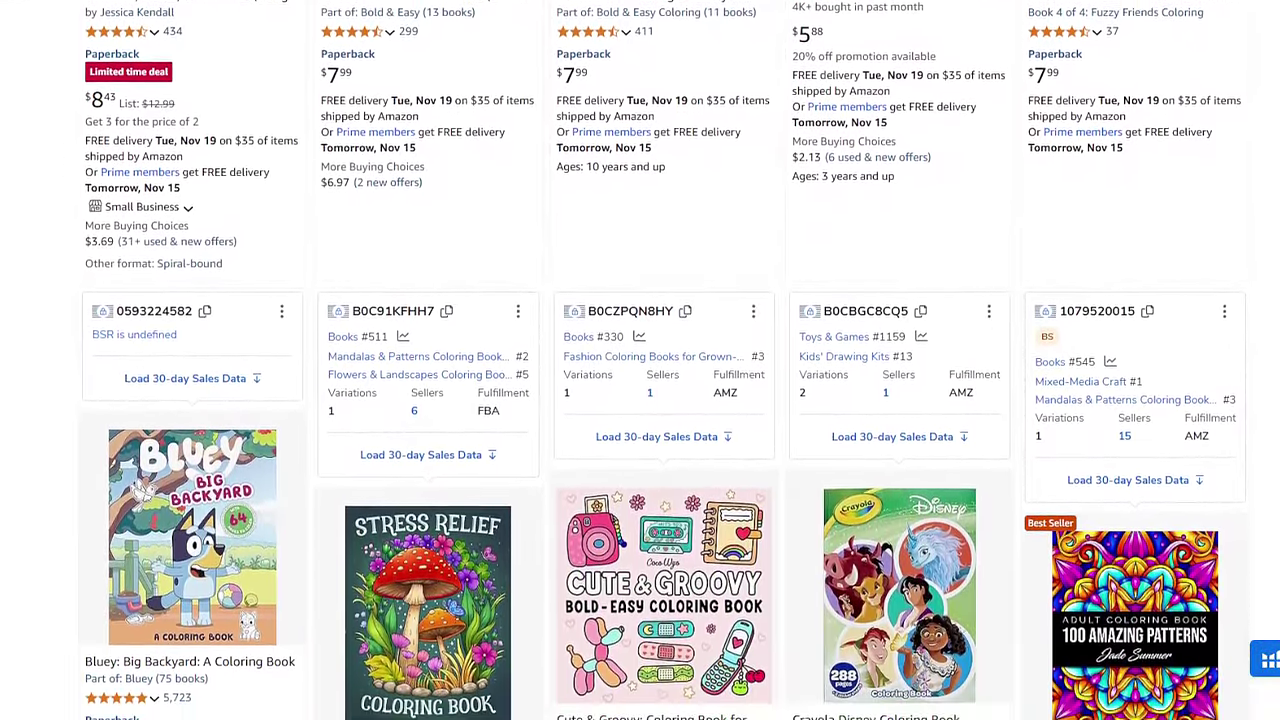
scroll(640, 360, down, 2)
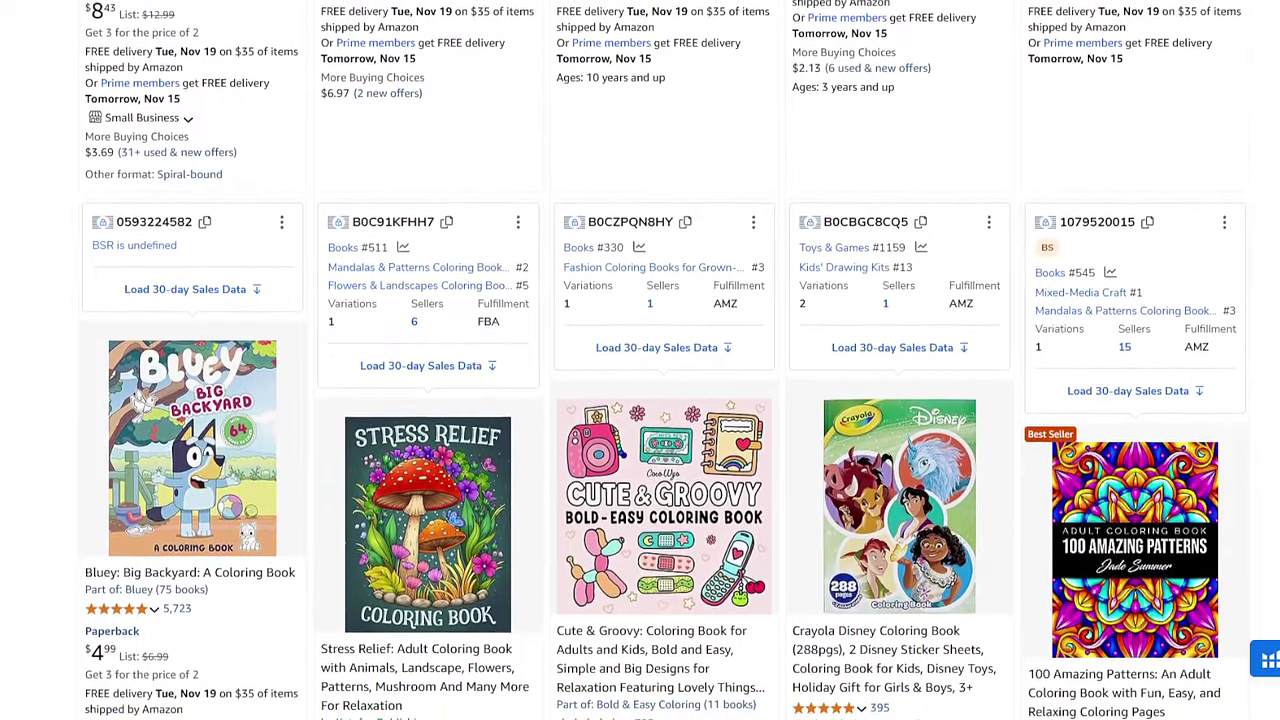
scroll(640, 360, down, 2)
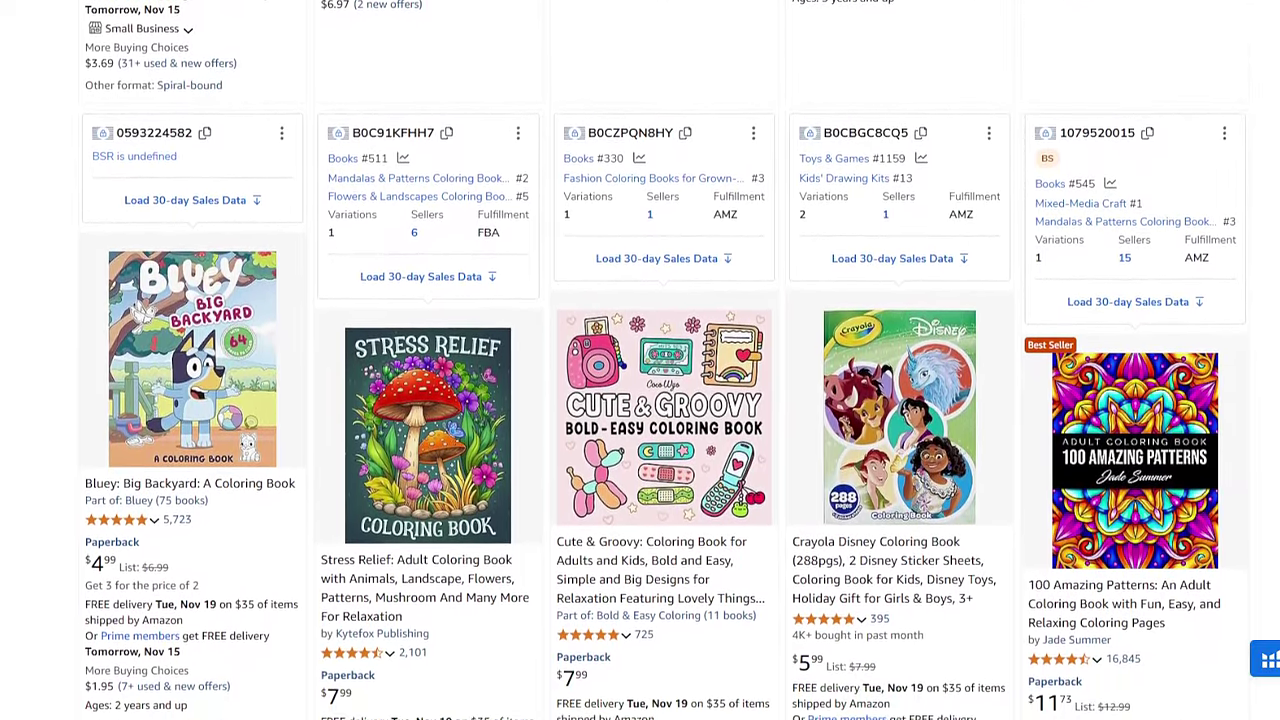
scroll(640, 360, down, 2)
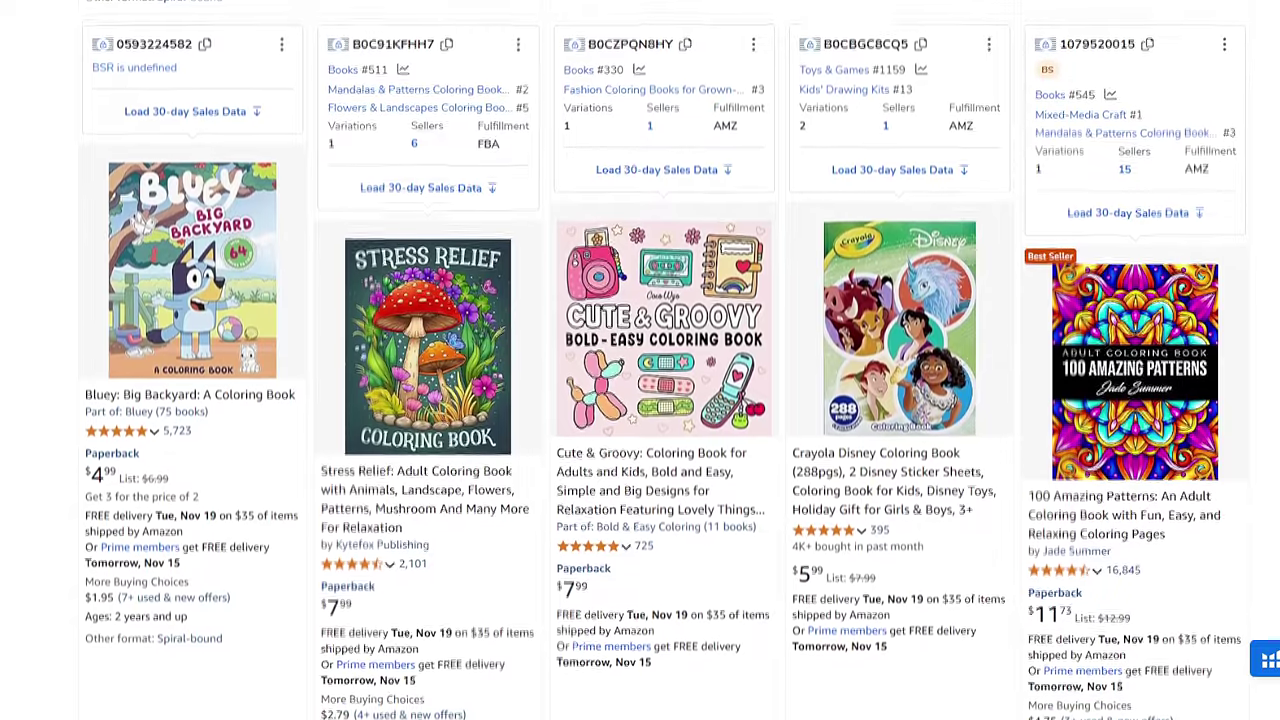
scroll(640, 360, down, 2)
scroll(640, 360, down, 2)
scroll(640, 360, down, 2)
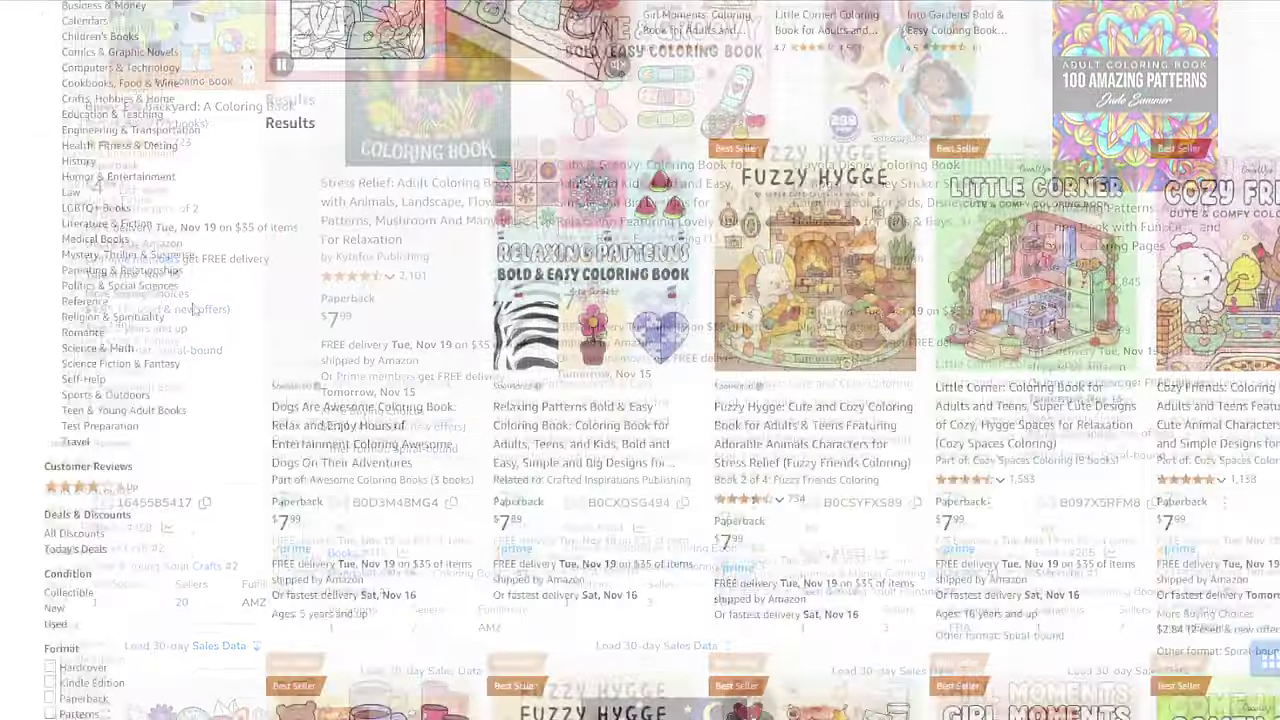
scroll(200, 329, down, 4)
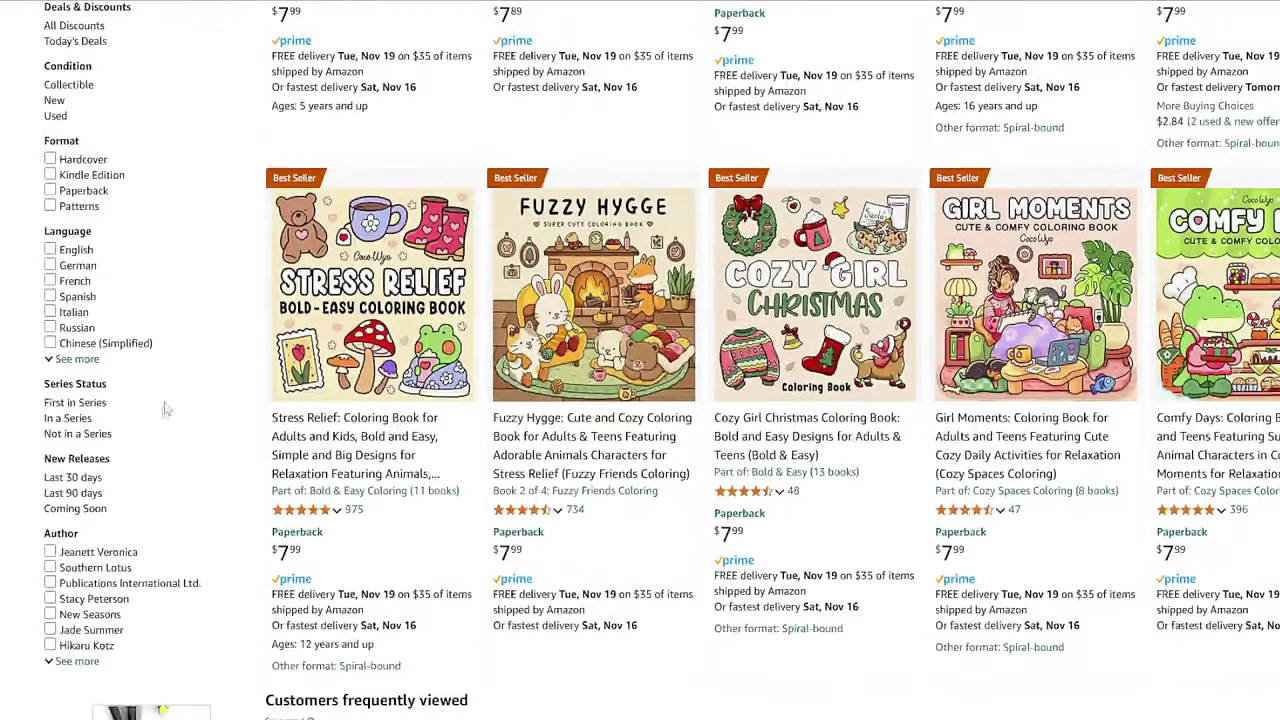
- Filter the coloring book results to new releases from the last 90 days
click(88, 493)
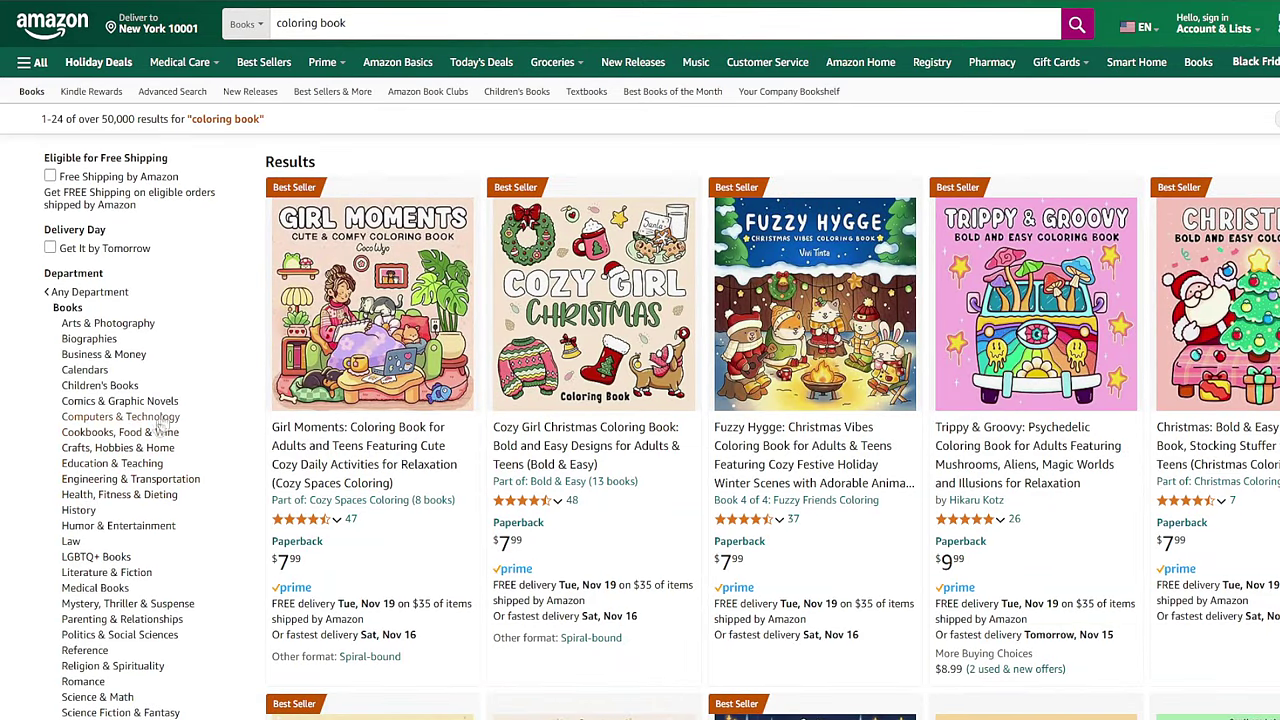
scroll(160, 425, down, 5)
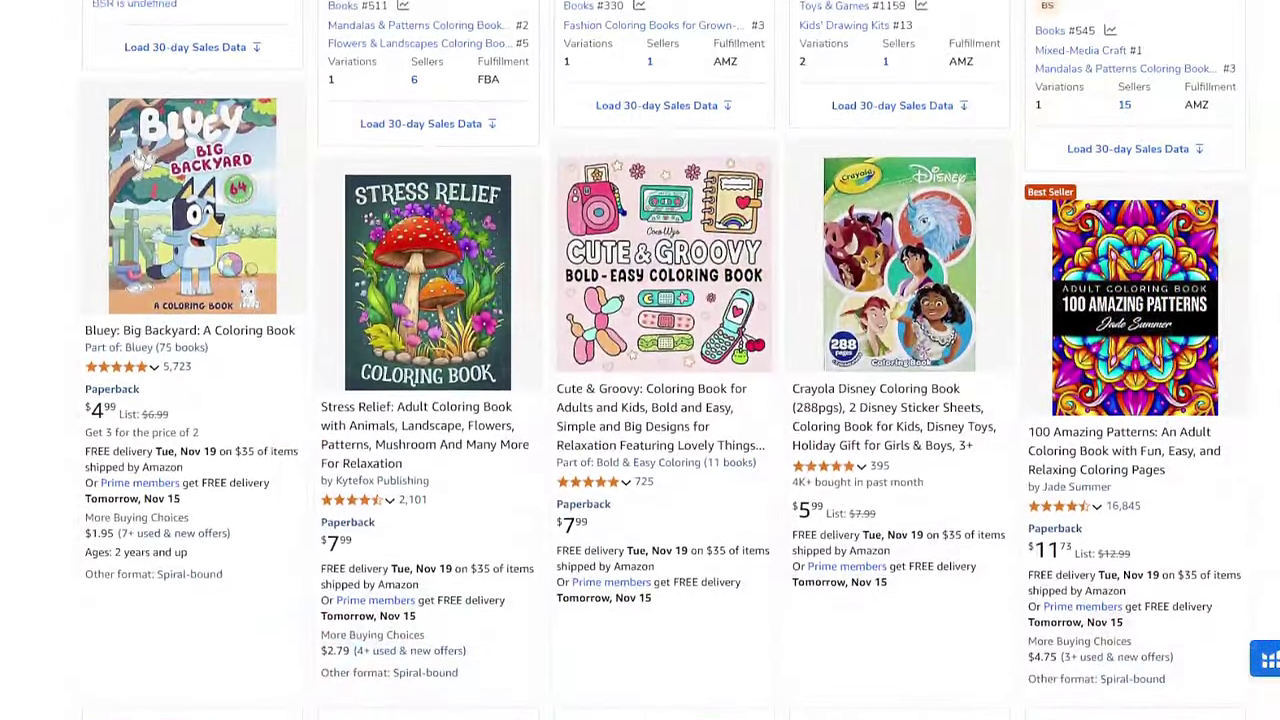
- Examine the coloring book listings from stress relief and cute-and-groovy titles to creepy and swear-word themes, comparing book ranks, sellers, reviews and prices
scroll(640, 360, down, 2)
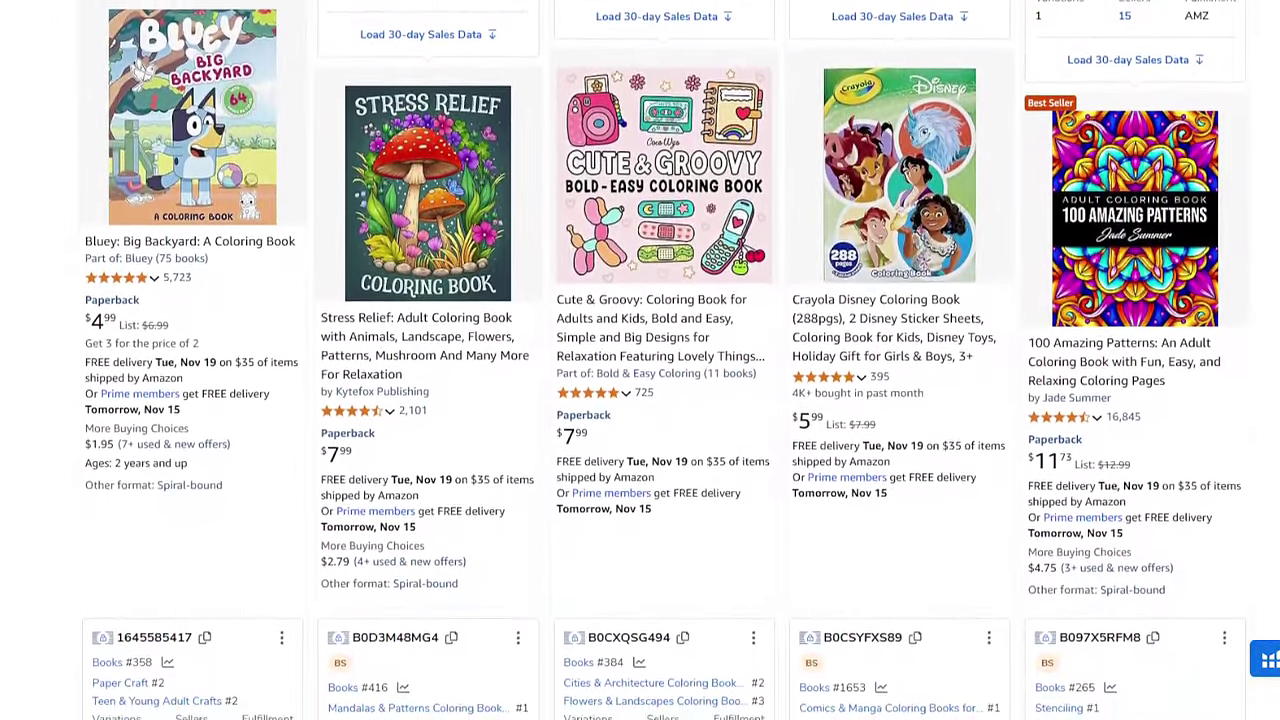
scroll(640, 360, down, 2)
scroll(640, 360, down, 2)
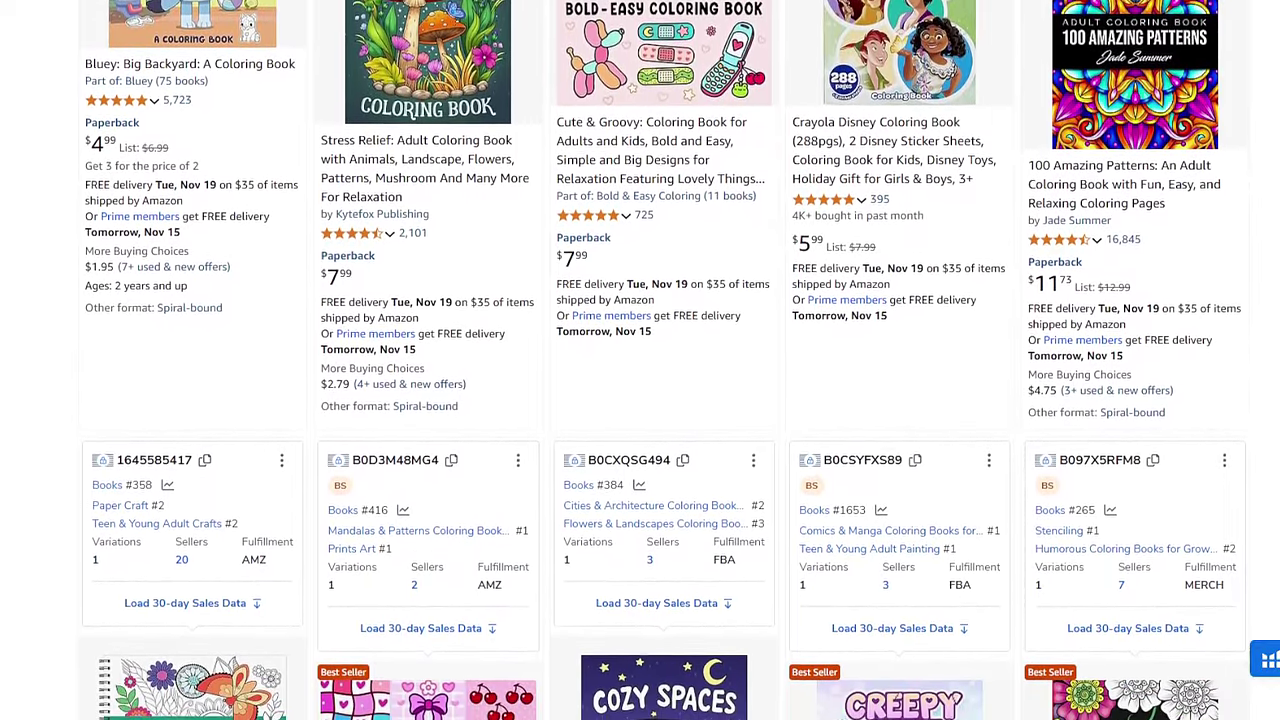
scroll(640, 360, down, 2)
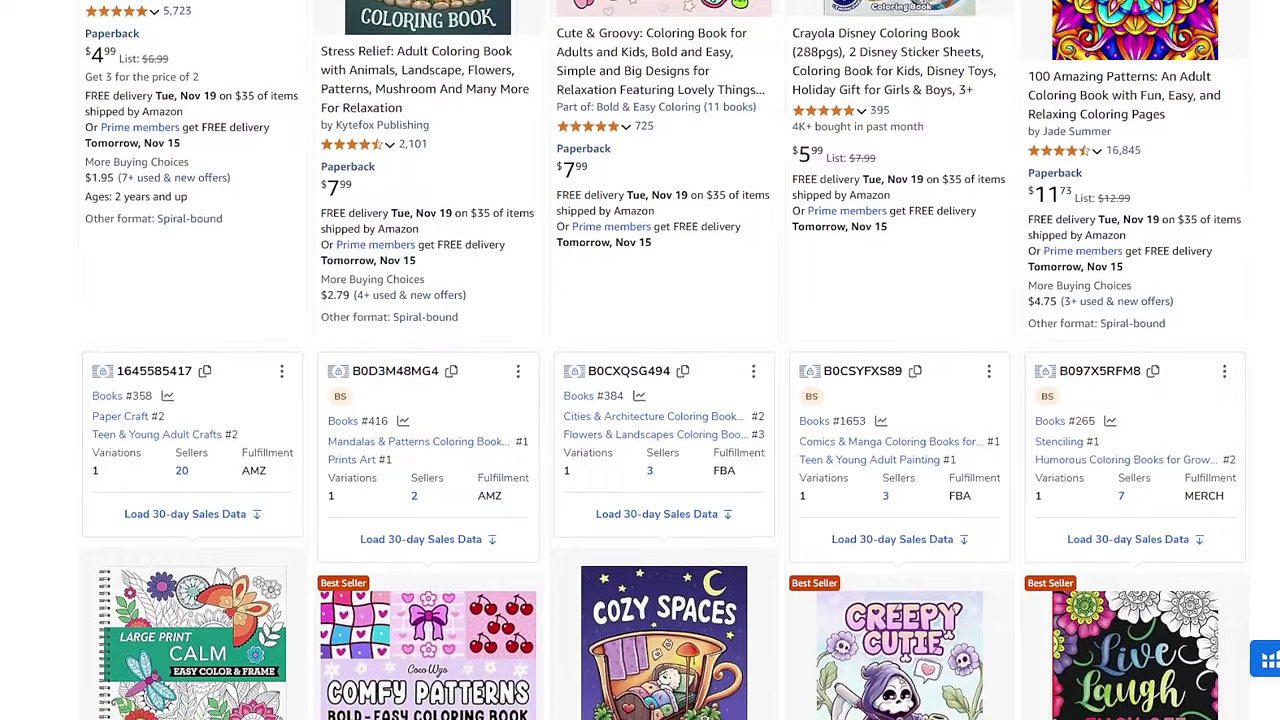
scroll(640, 360, down, 2)
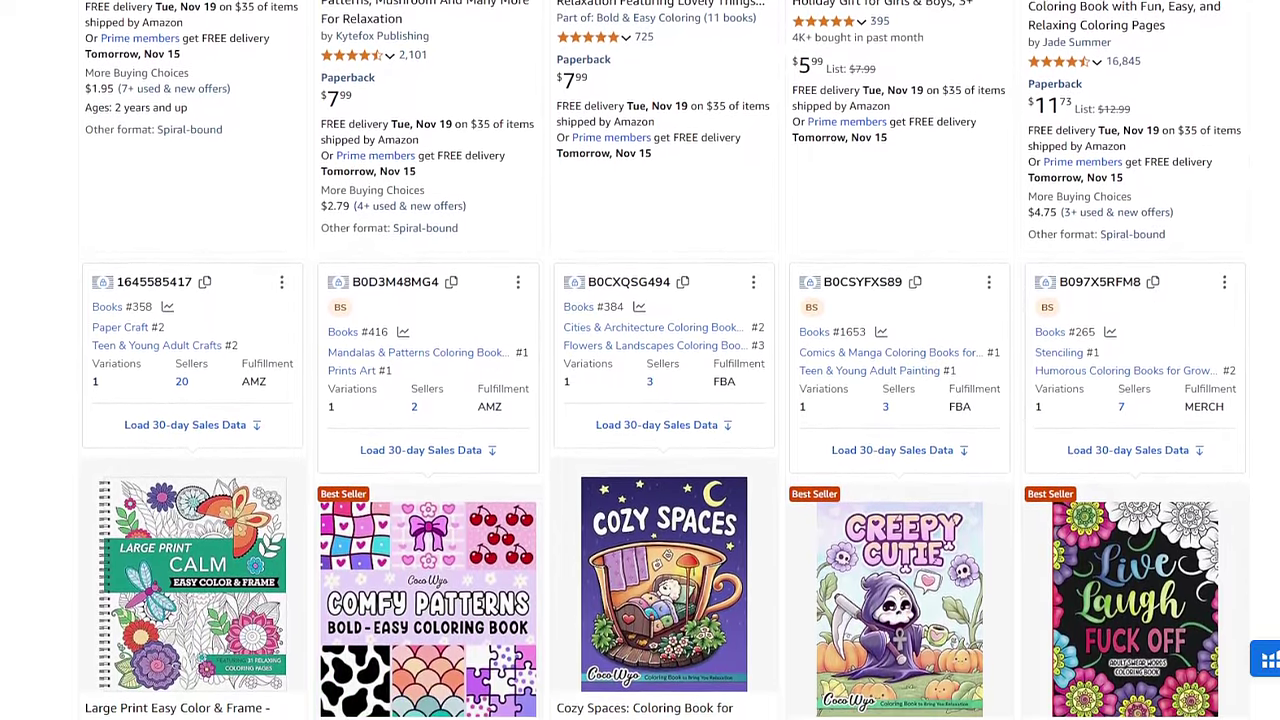
scroll(640, 360, down, 2)
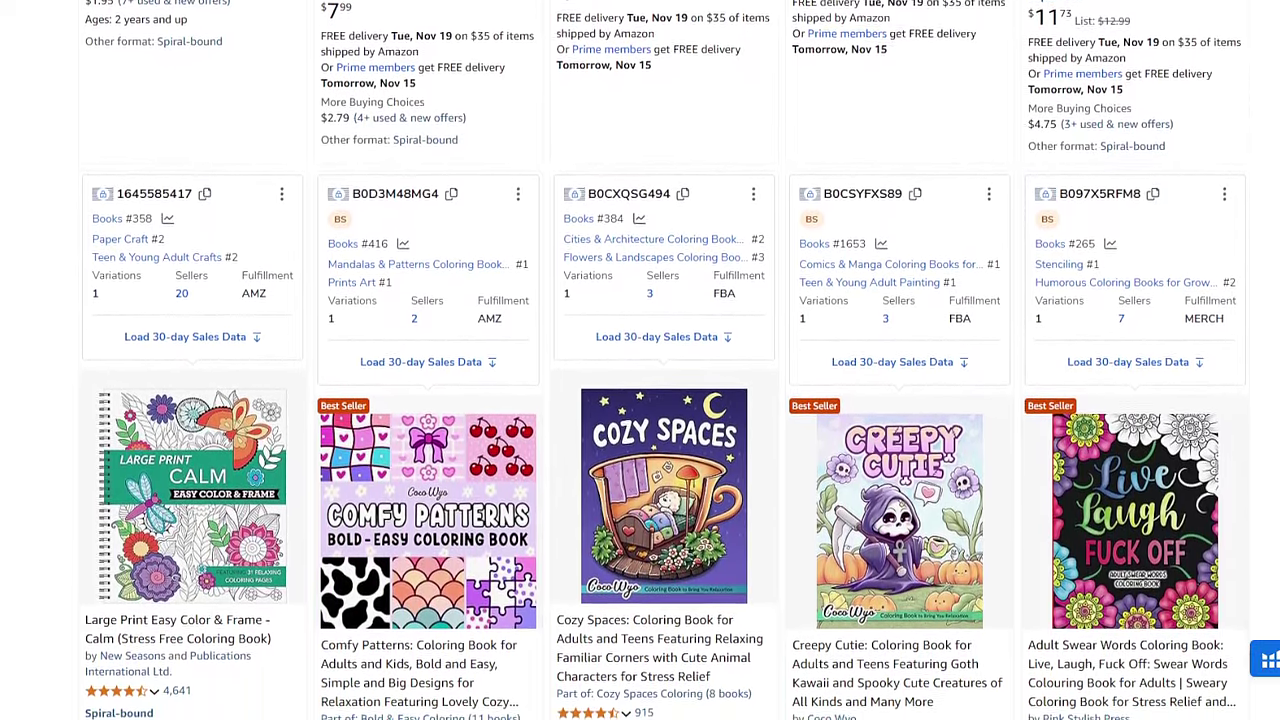
scroll(640, 360, down, 2)
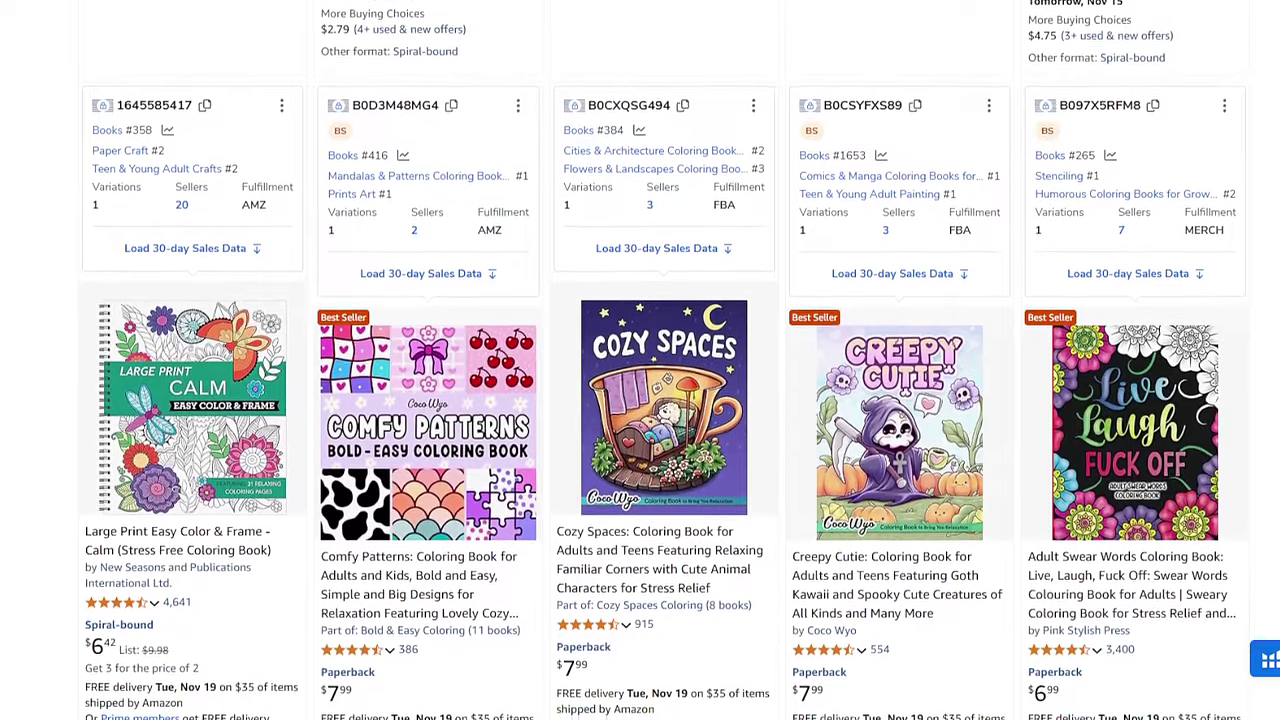
scroll(640, 360, down, 2)
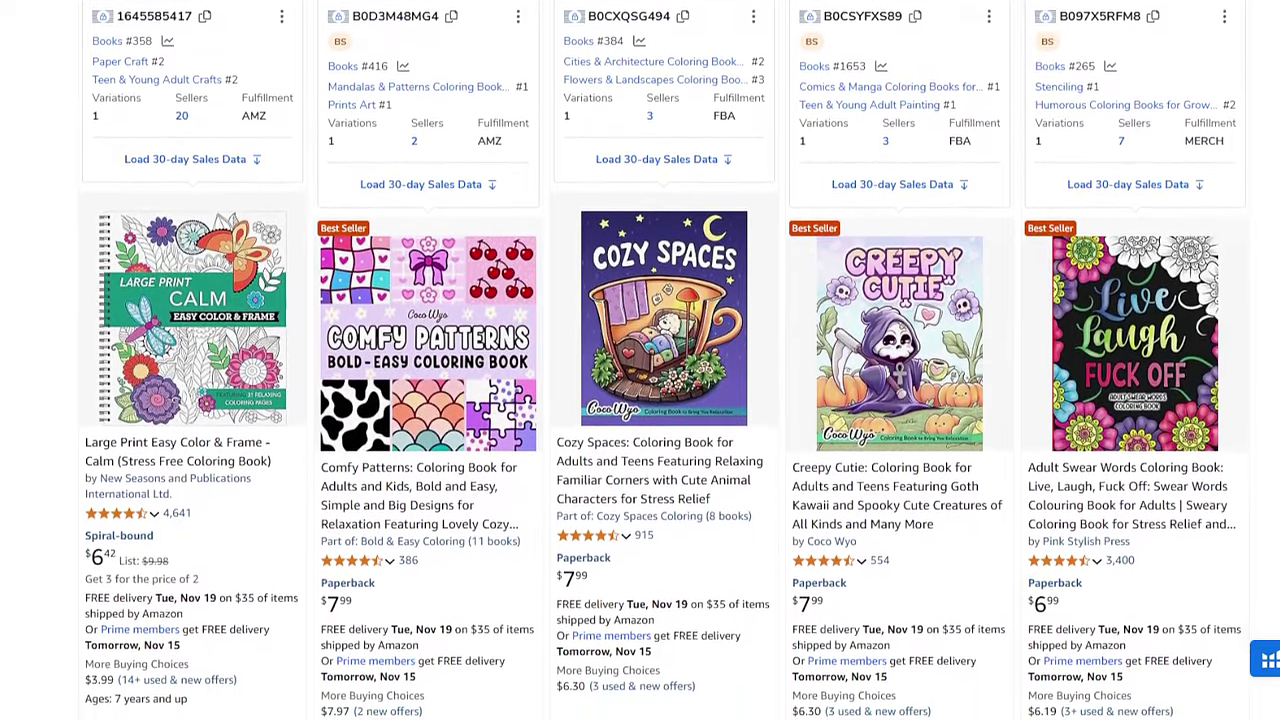
scroll(640, 360, down, 2)
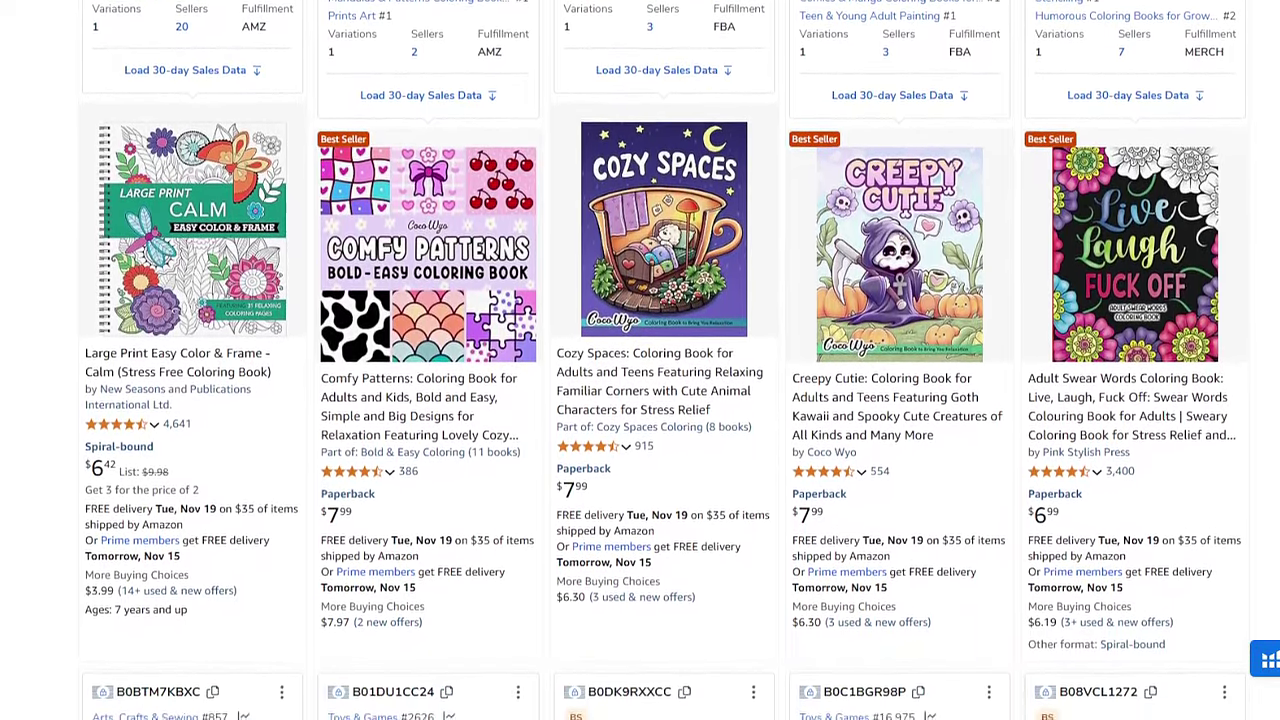
scroll(640, 360, down, 2)
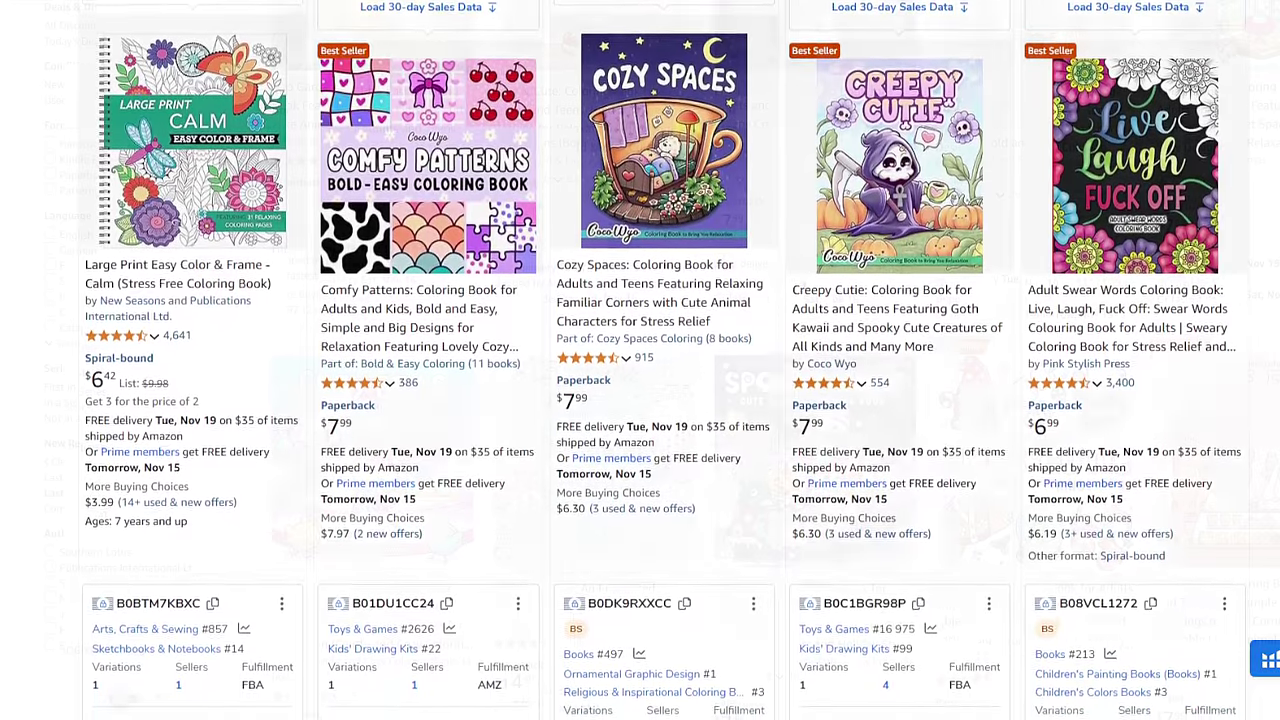
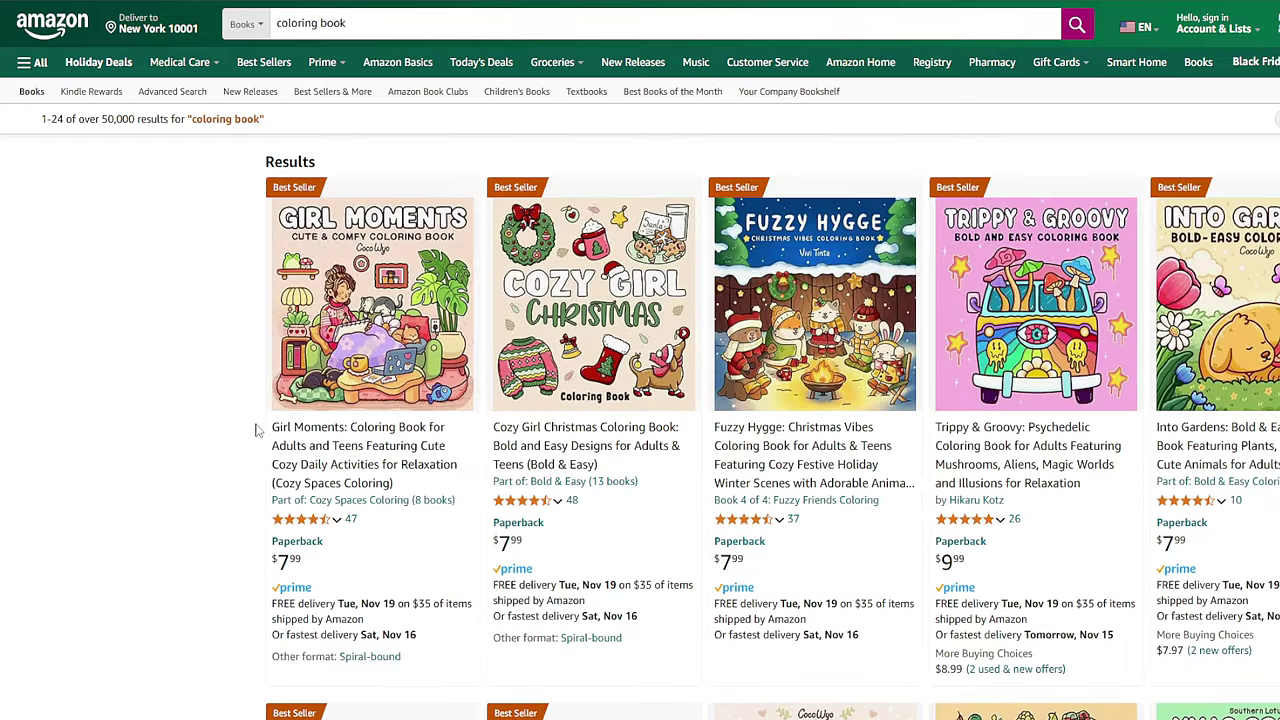
- Look over the paperback coloring books released in the last 90 days, comparing themes, cover styles, best-seller badges, review counts and prices
scroll(237, 433, down, 3)
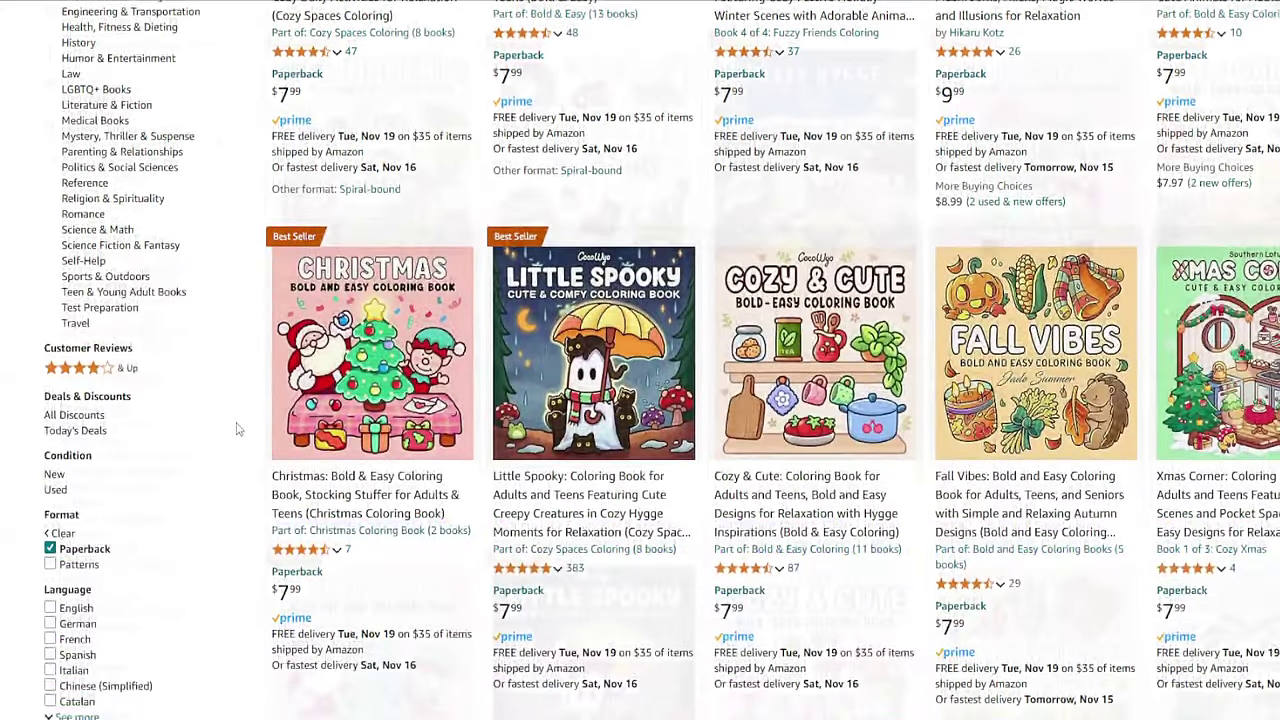
scroll(237, 433, up, 1)
scroll(237, 433, down, 2)
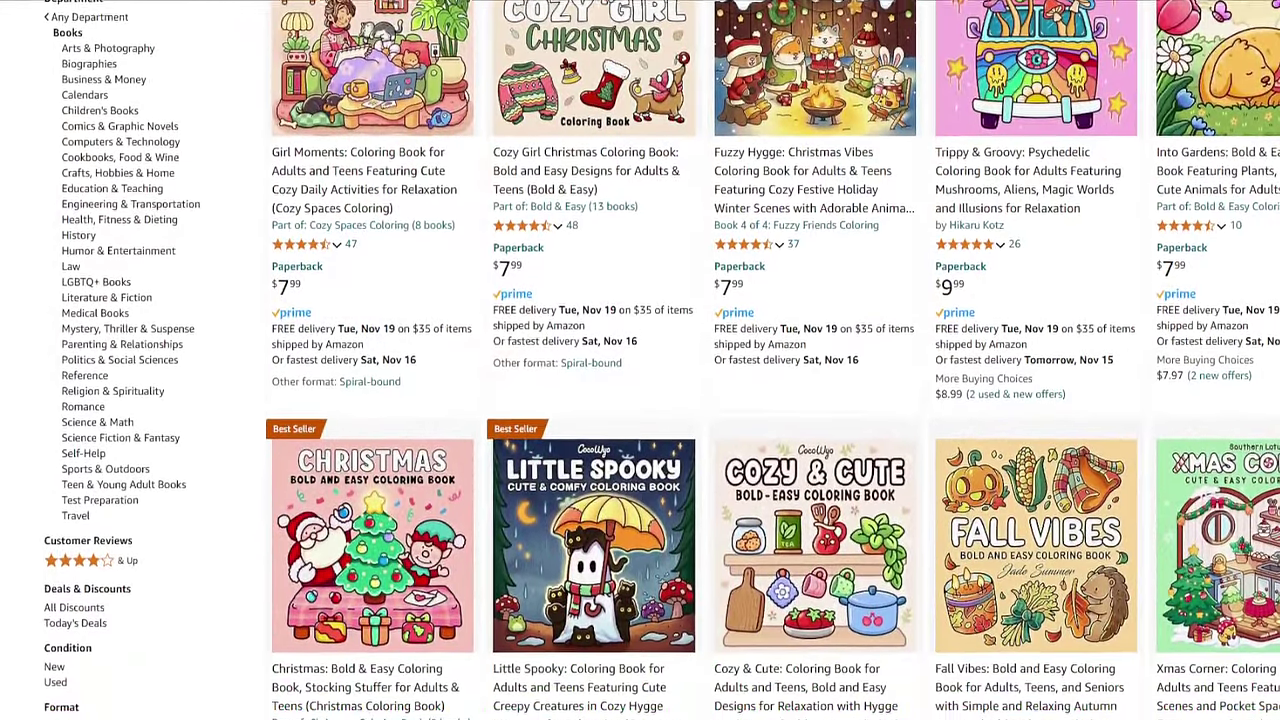
scroll(640, 360, down, 2)
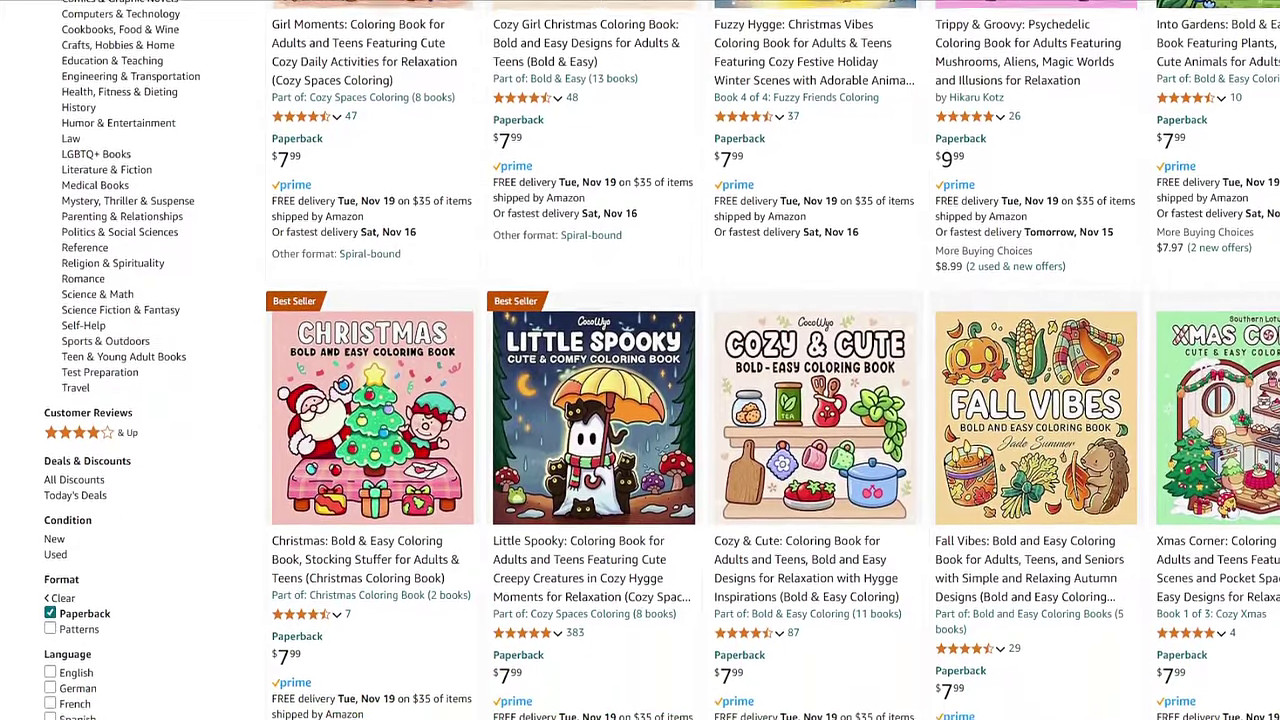
scroll(640, 360, down, 2)
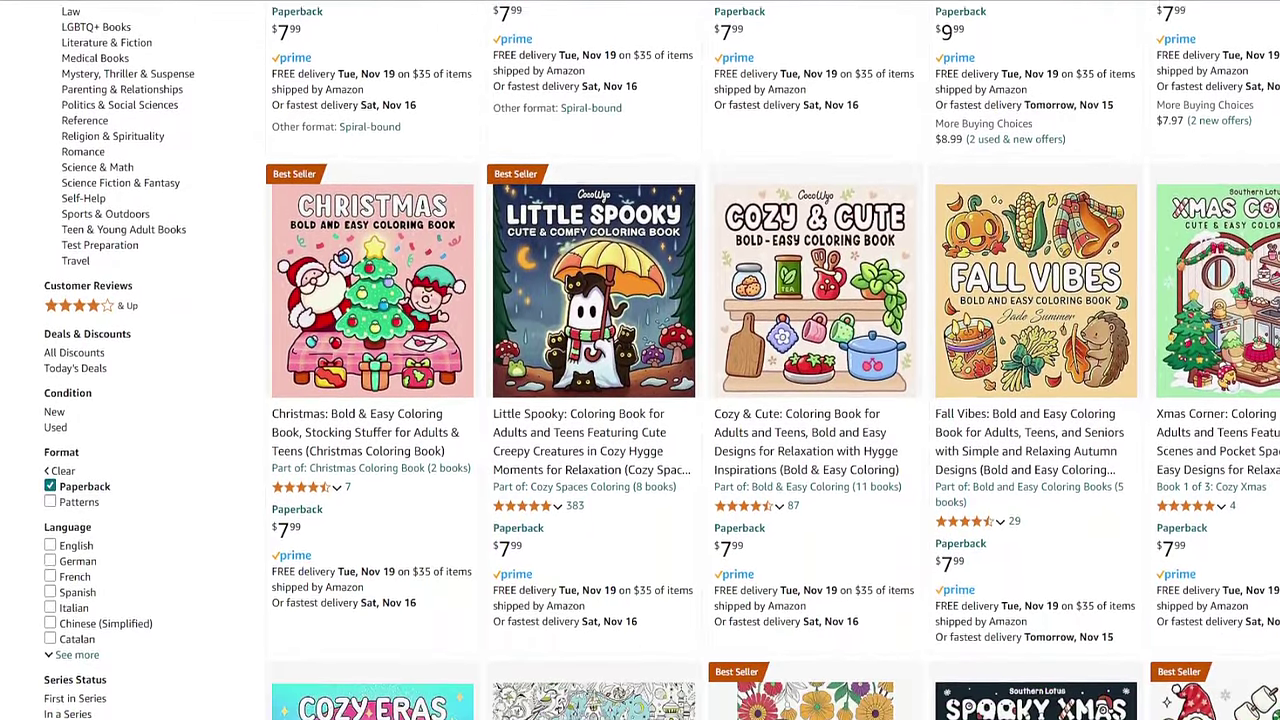
scroll(640, 360, down, 2)
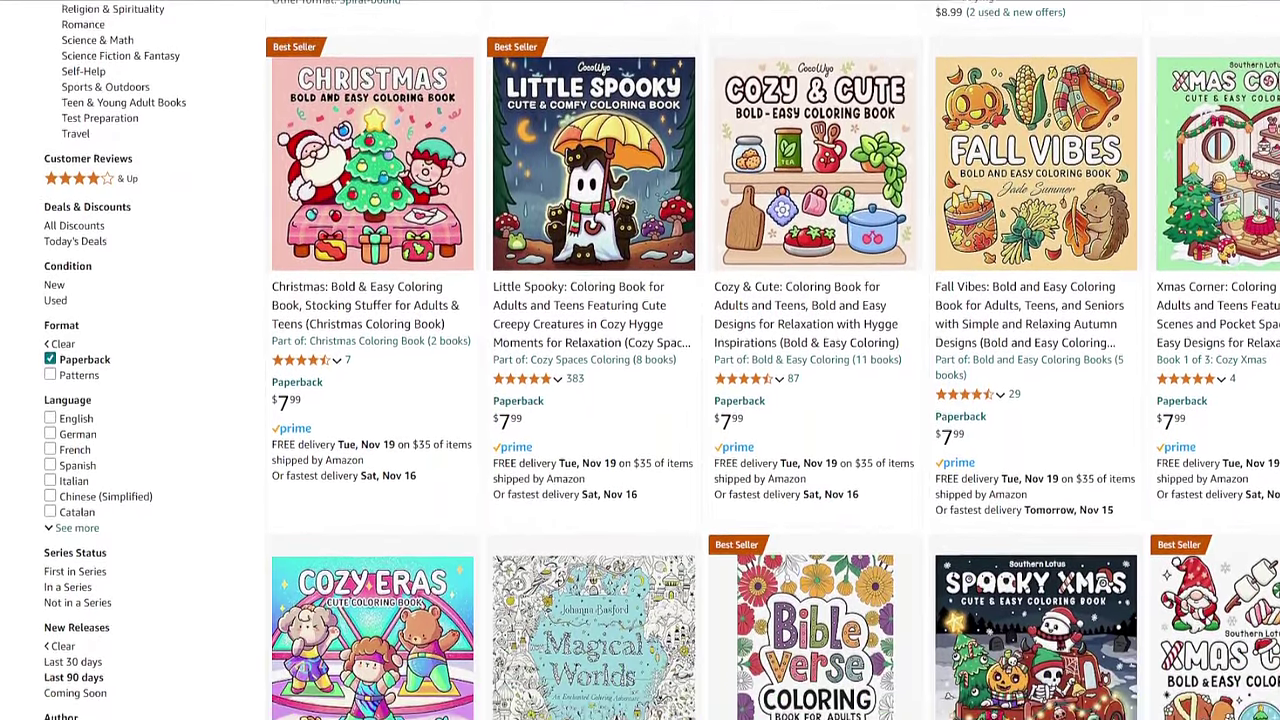
scroll(640, 360, down, 2)
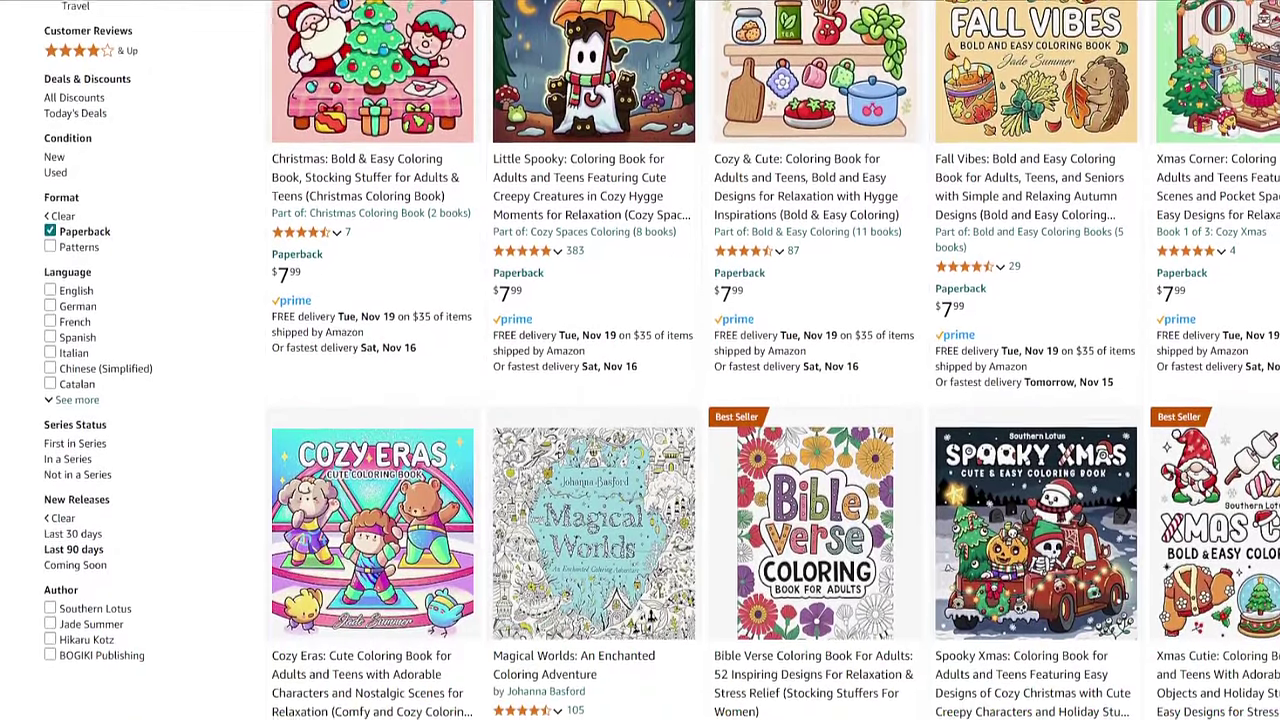
scroll(640, 360, down, 2)
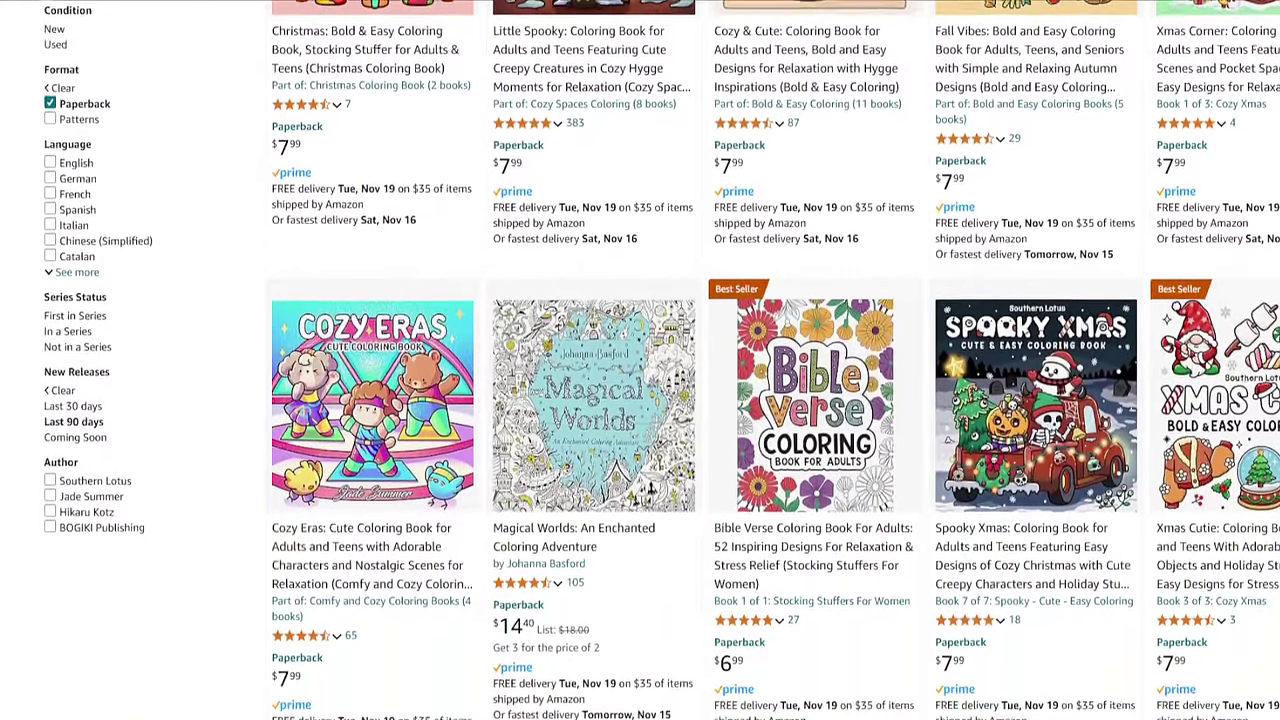
scroll(640, 360, down, 1)
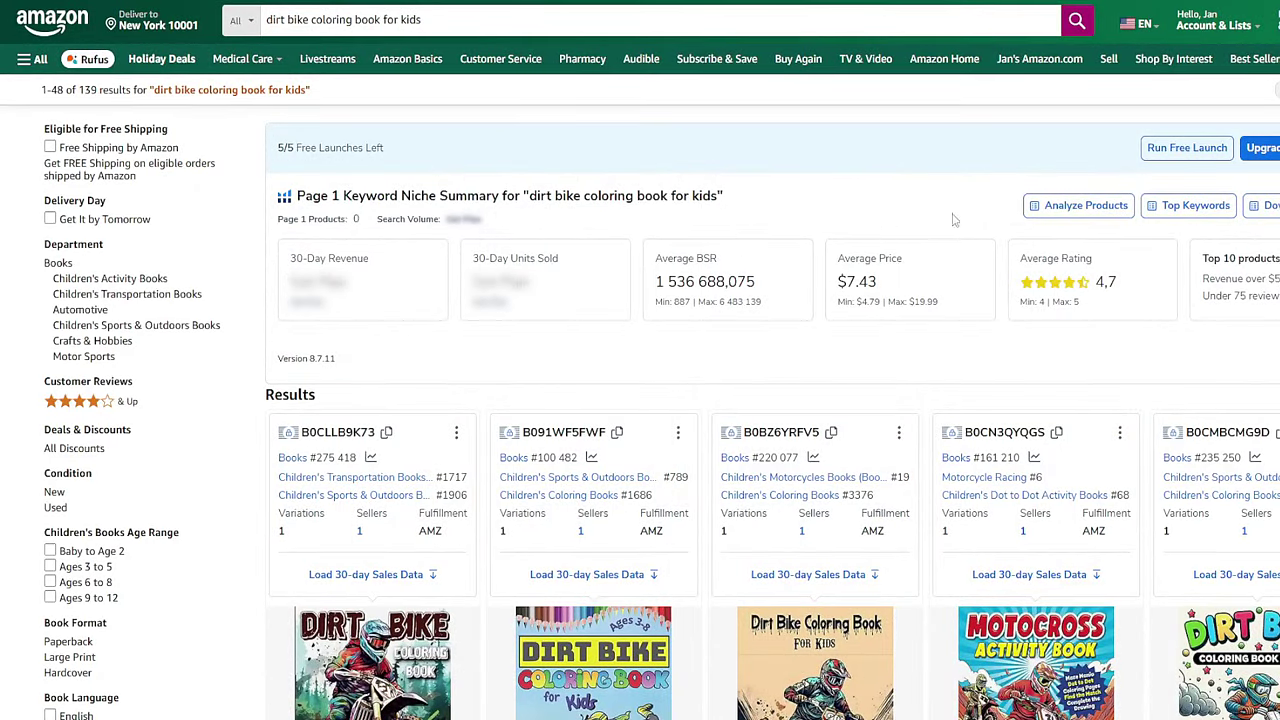
- Examine the "dirt bike coloring book for kids" results, checking the niche summary, book ranks, category ranks, review counts and covers
scroll(953, 220, down, 2)
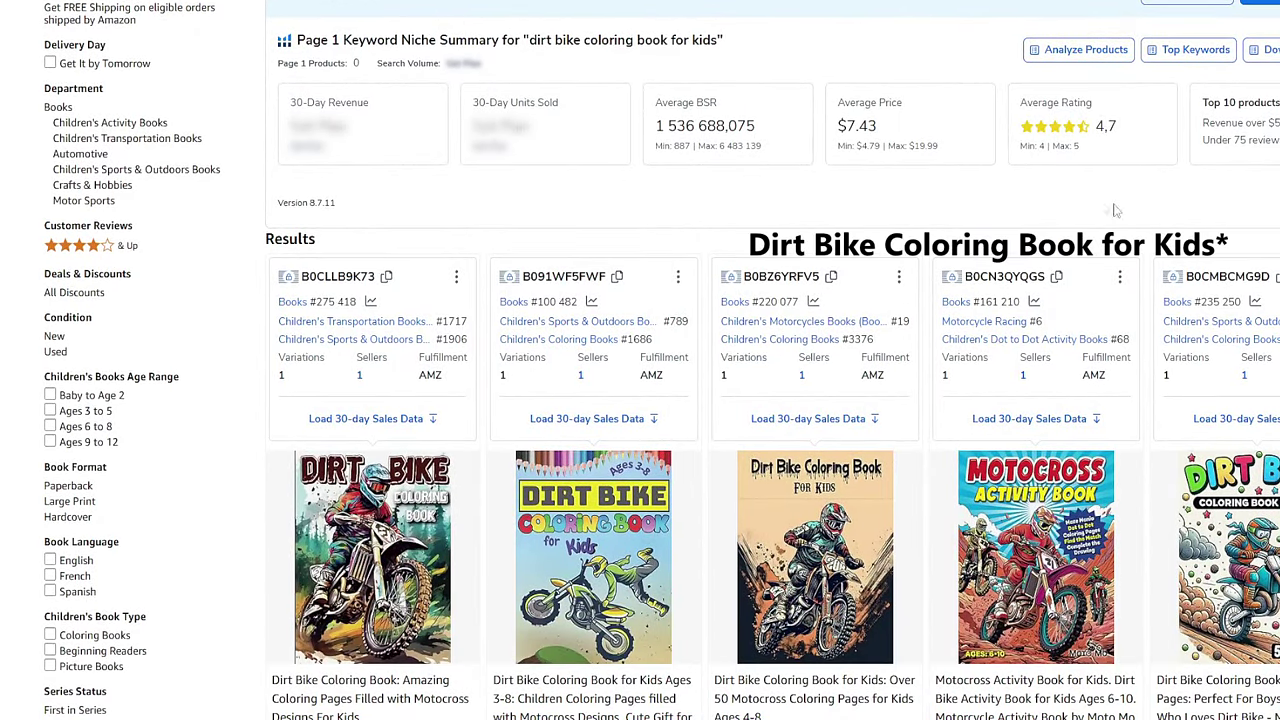
scroll(1080, 200, down, 1)
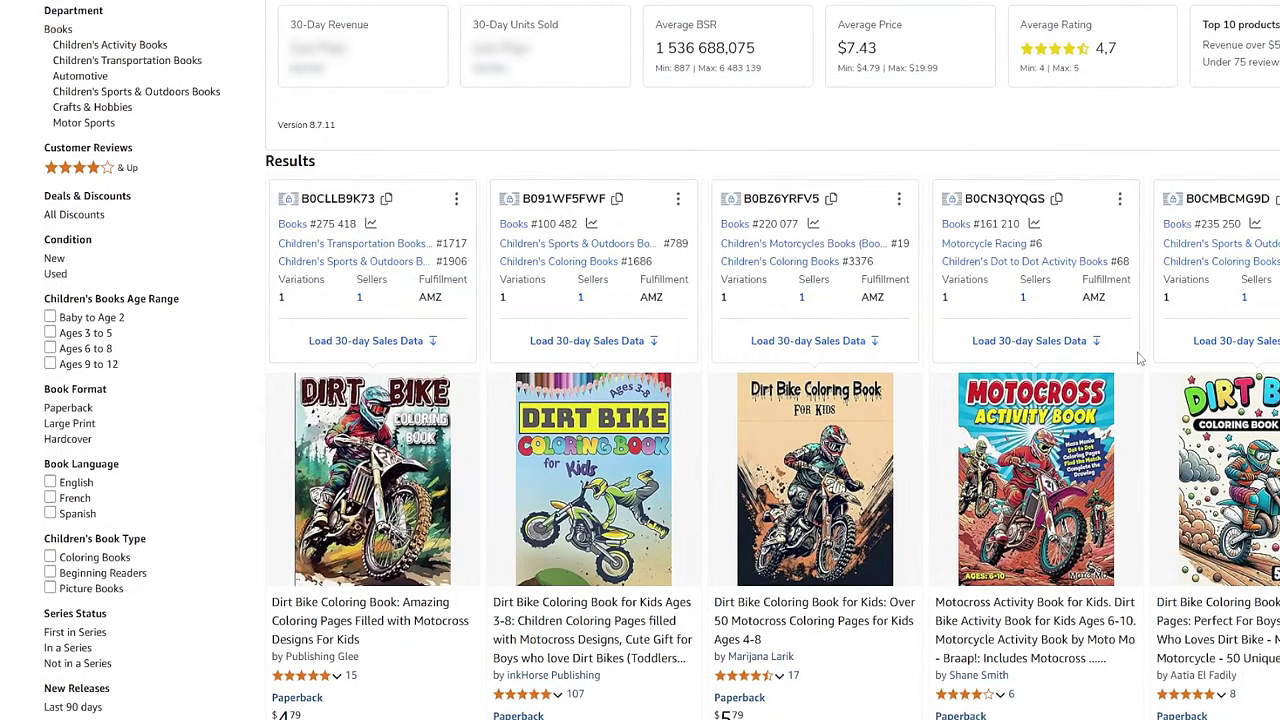
scroll(1138, 358, down, 6)
scroll(1127, 370, down, 1)
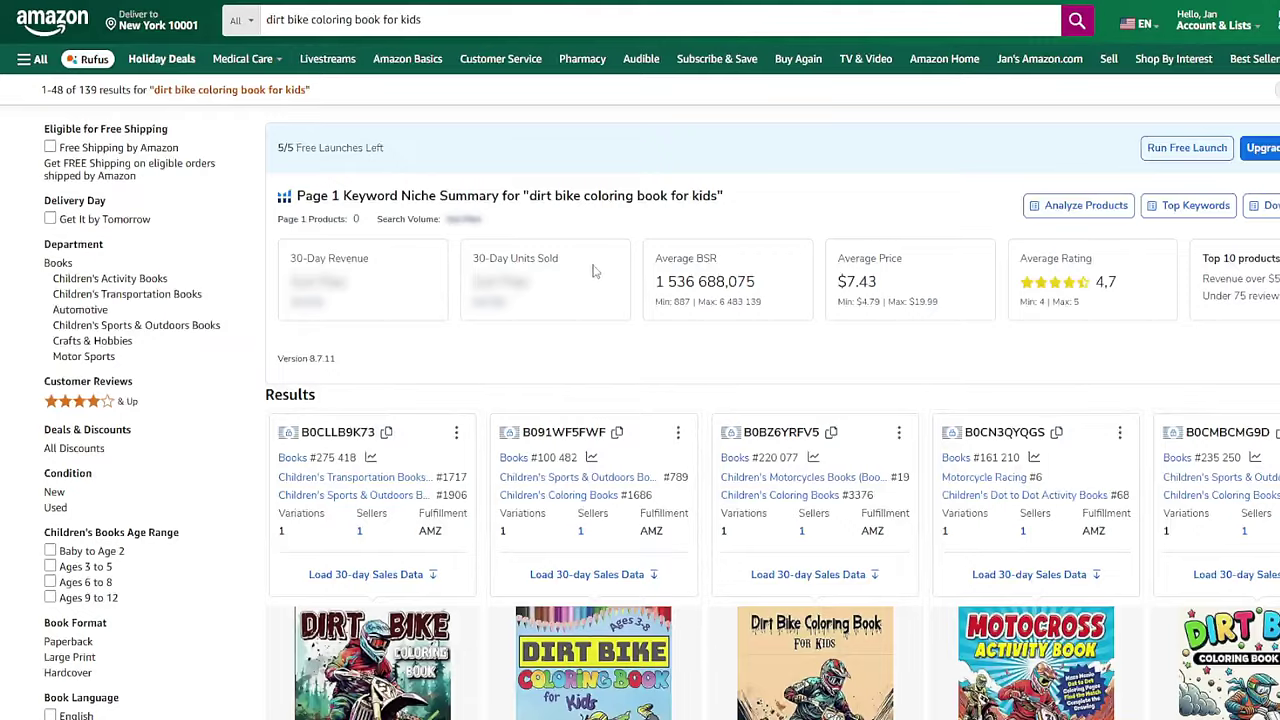
scroll(640, 400, down, 3)
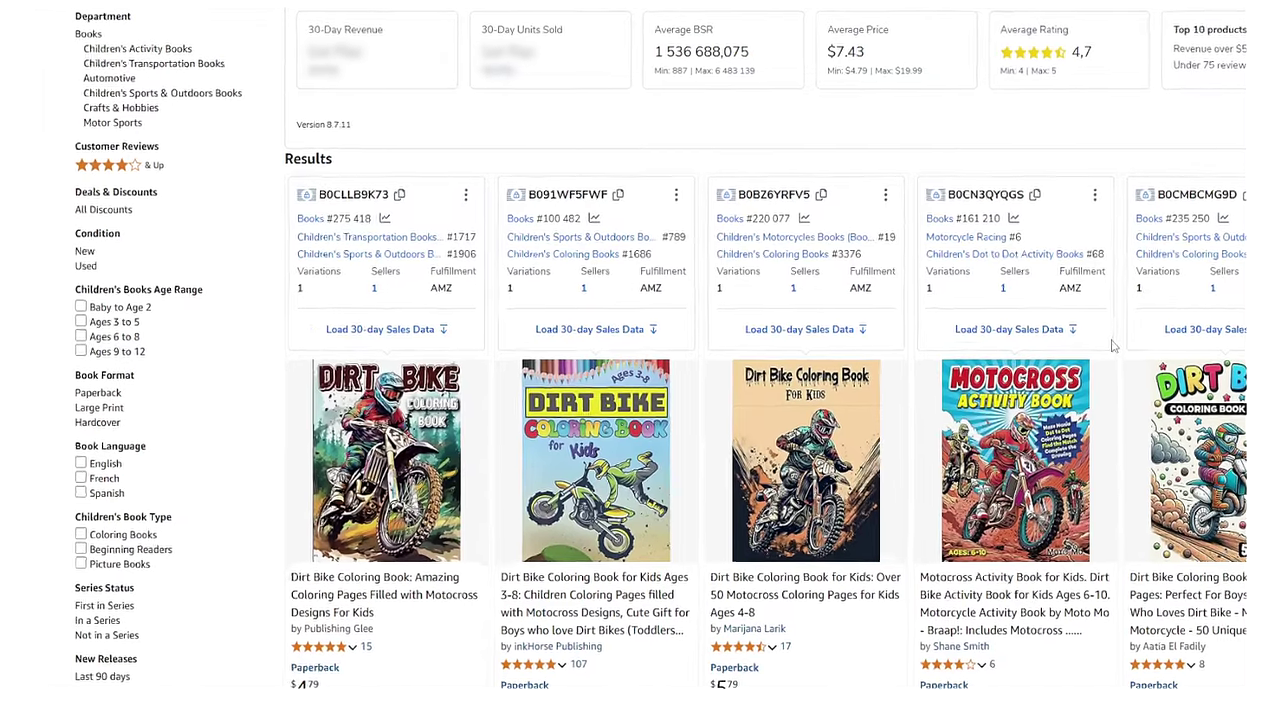
scroll(1166, 308, down, 5)
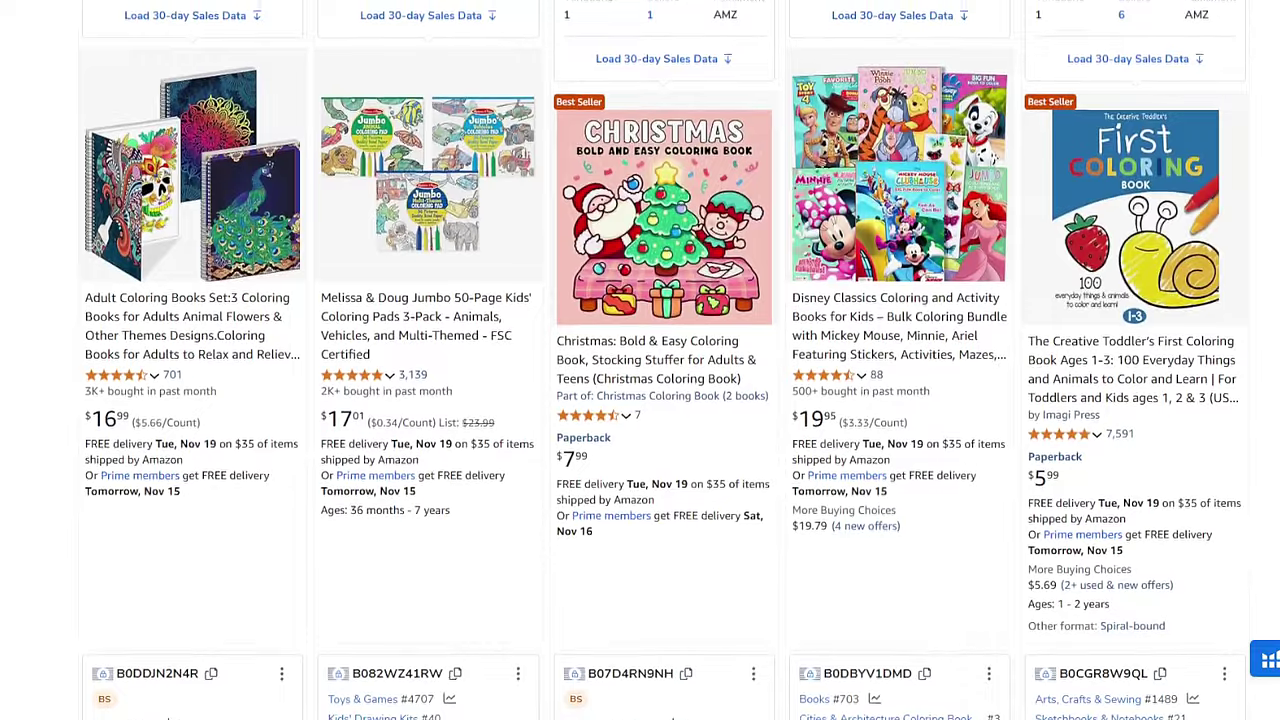
- Examine the general coloring book listings with Christmas, Disney, toddler, floral and bold-and-easy themes, comparing ranks, monthly purchases, reviews and prices
scroll(640, 360, down, 2)
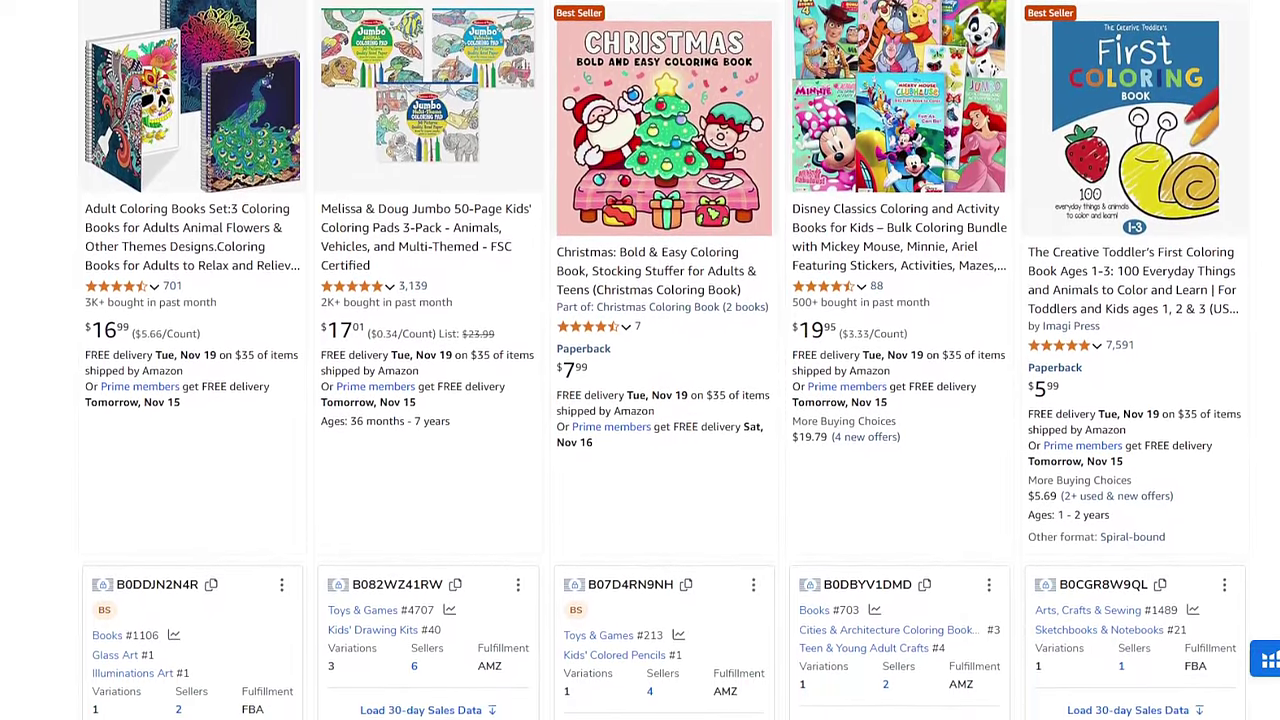
scroll(640, 360, down, 2)
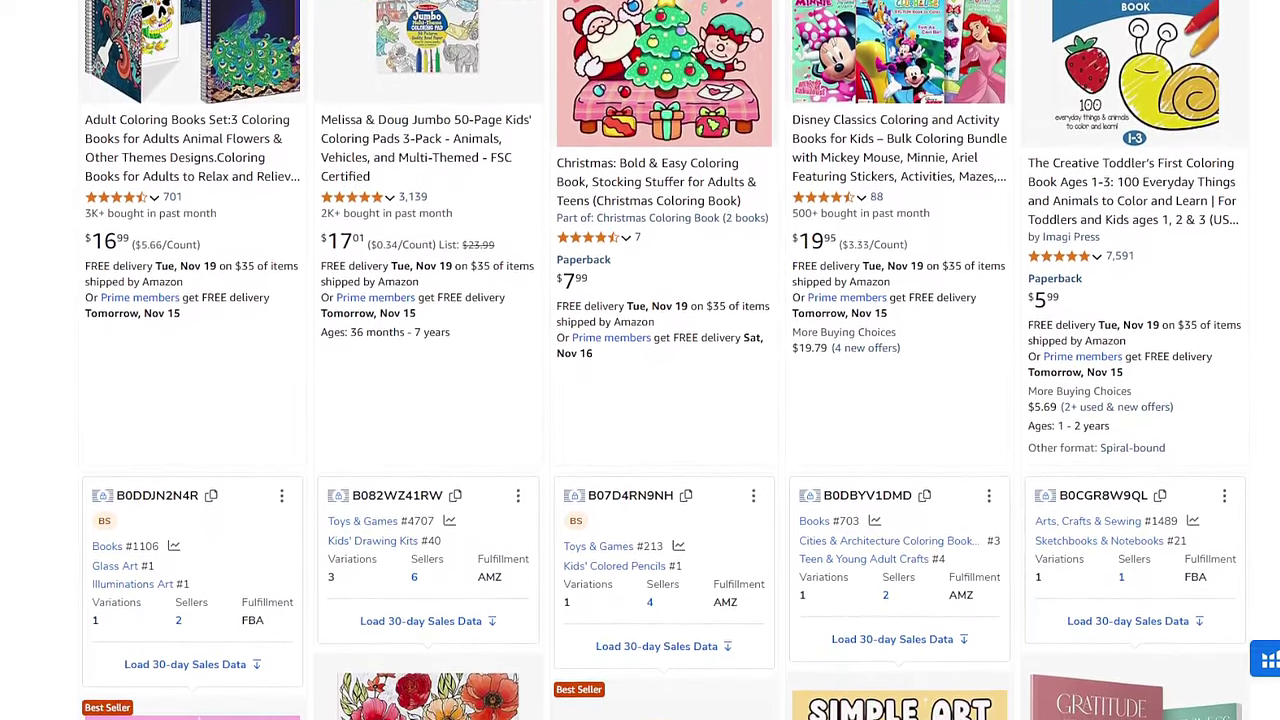
scroll(640, 360, down, 2)
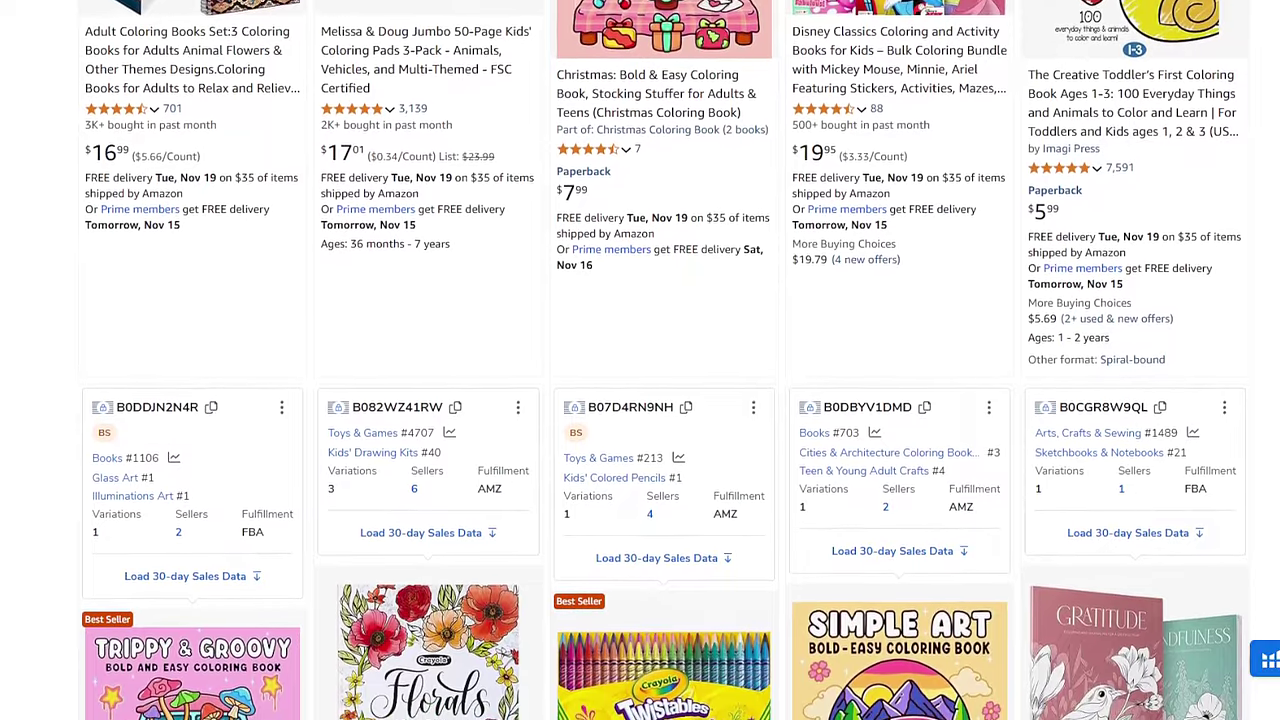
scroll(640, 360, down, 2)
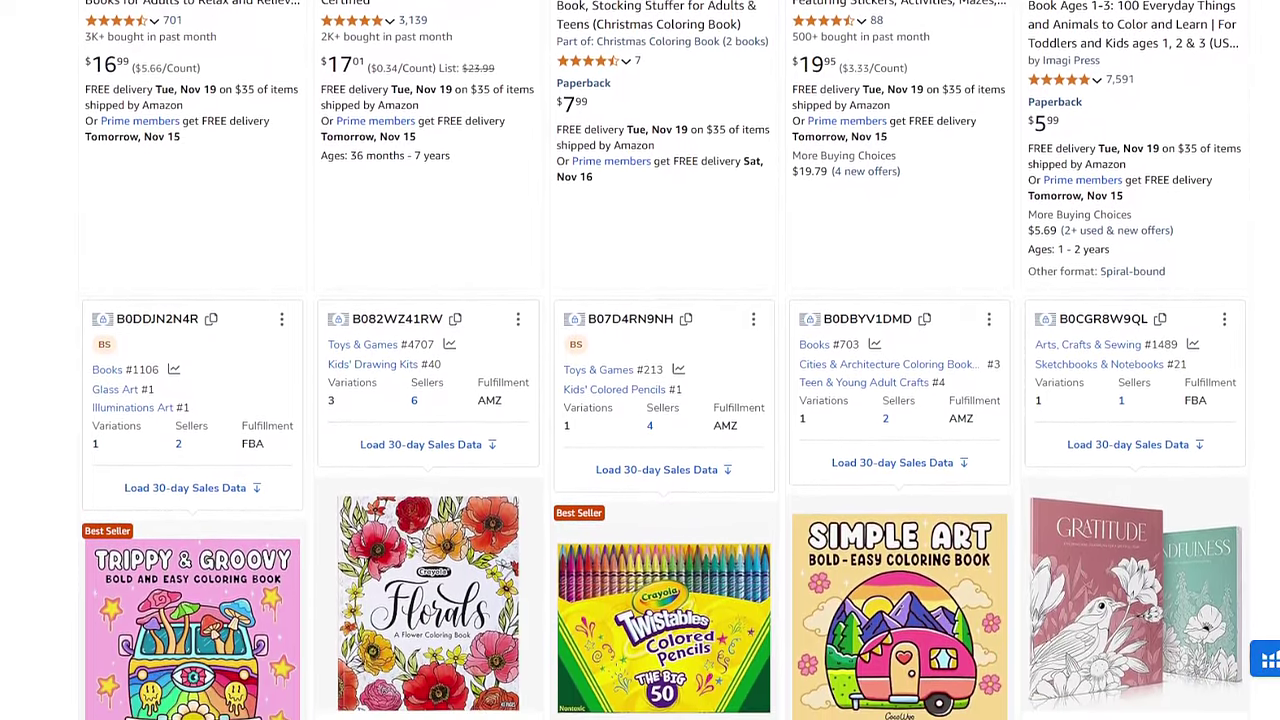
scroll(640, 360, down, 2)
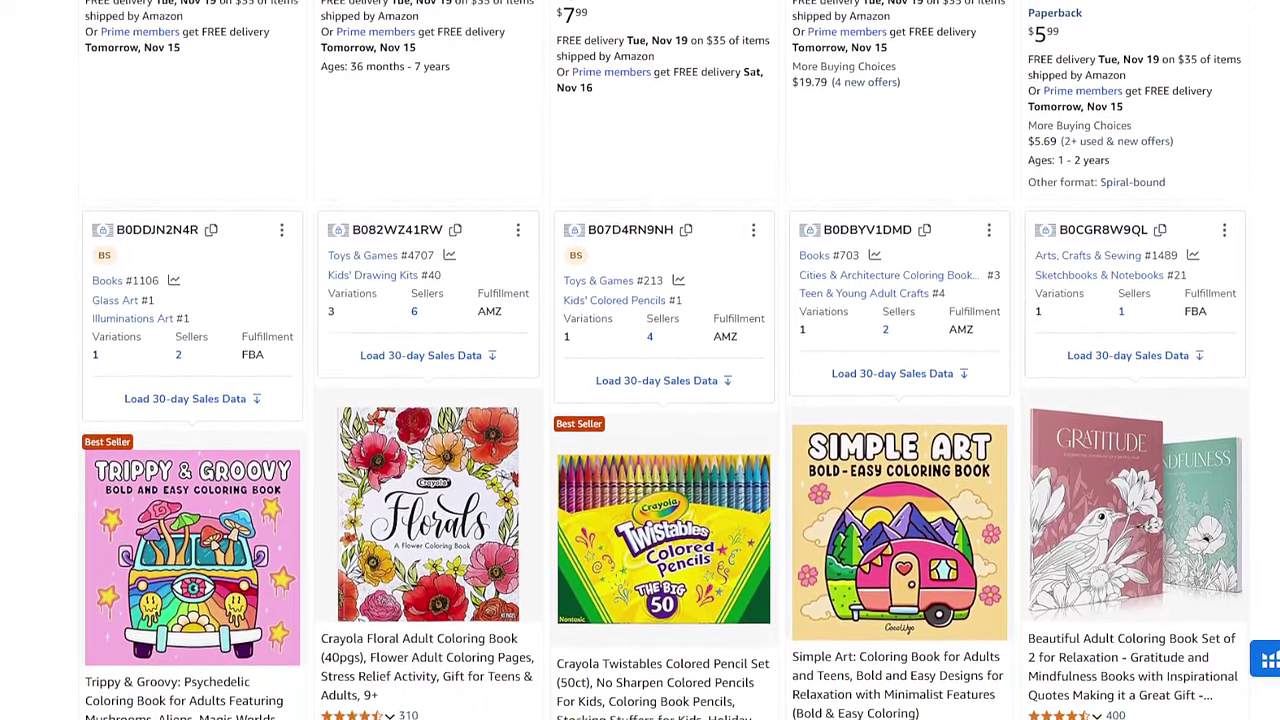
scroll(640, 360, down, 2)
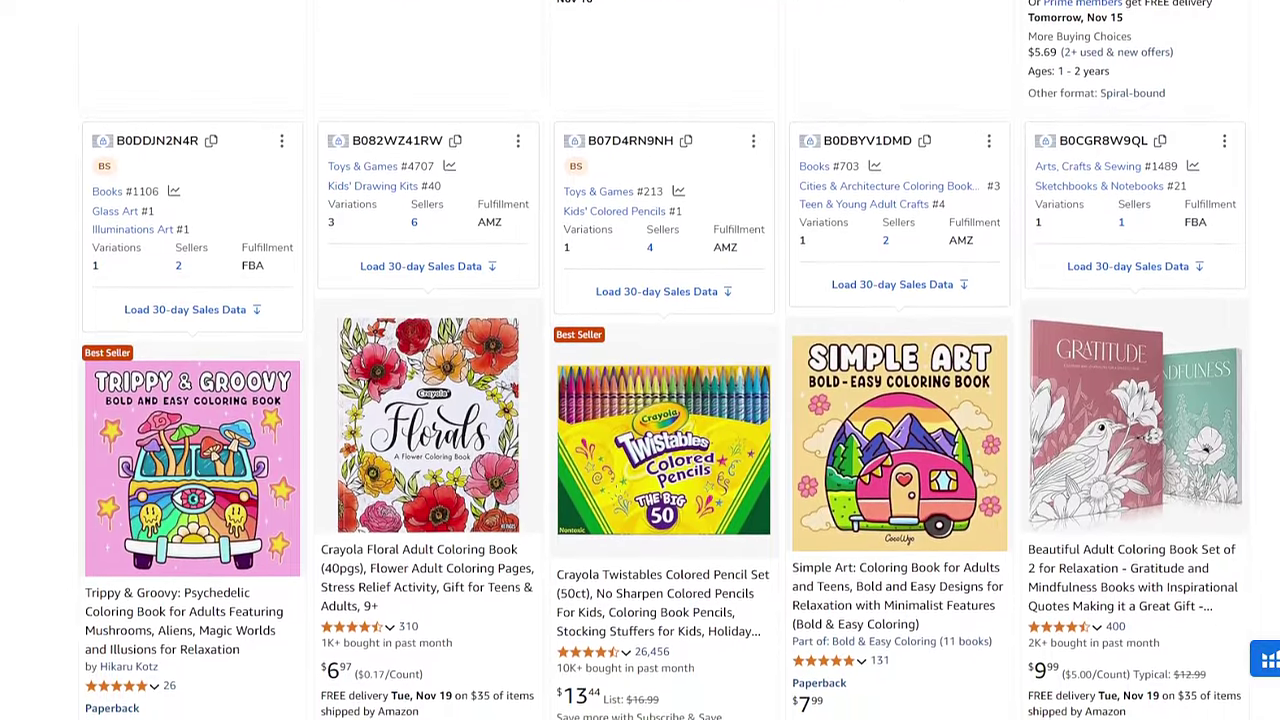
scroll(640, 360, down, 2)
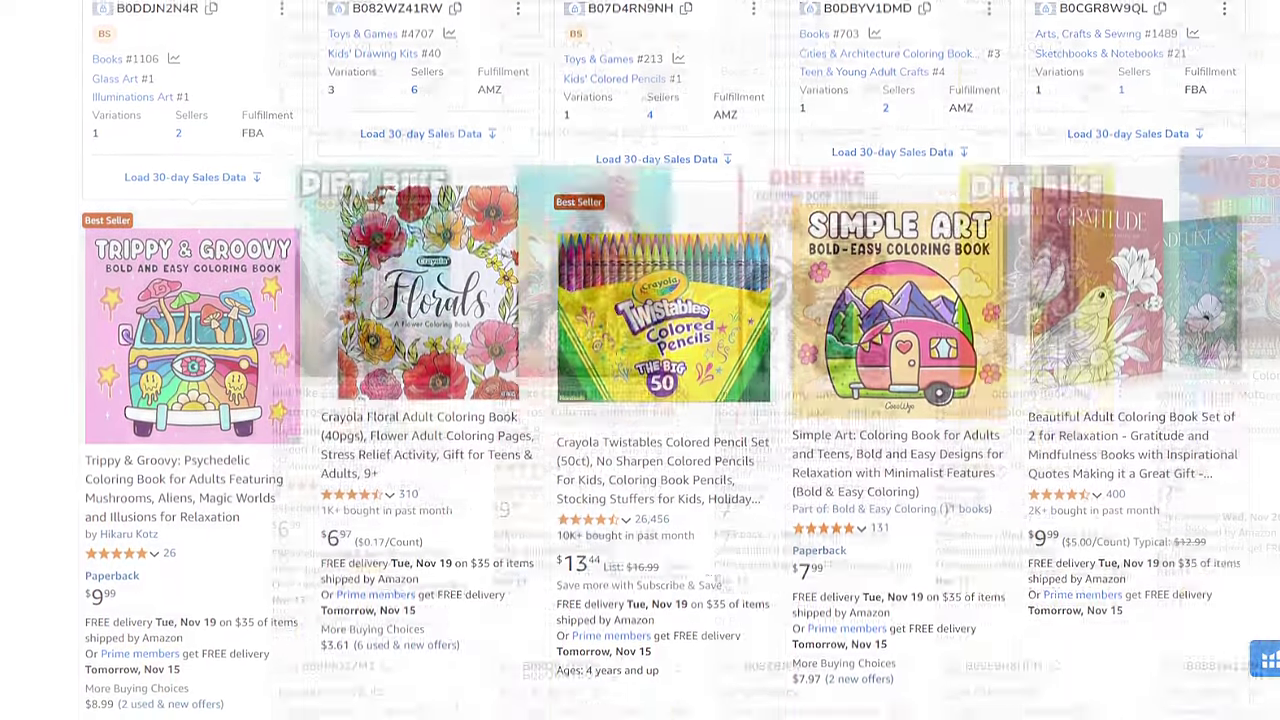
- Review the remaining dirt bike and motorcycle coloring books through the end of the first results page, comparing ranks, reviews and prices
scroll(640, 360, down, 10)
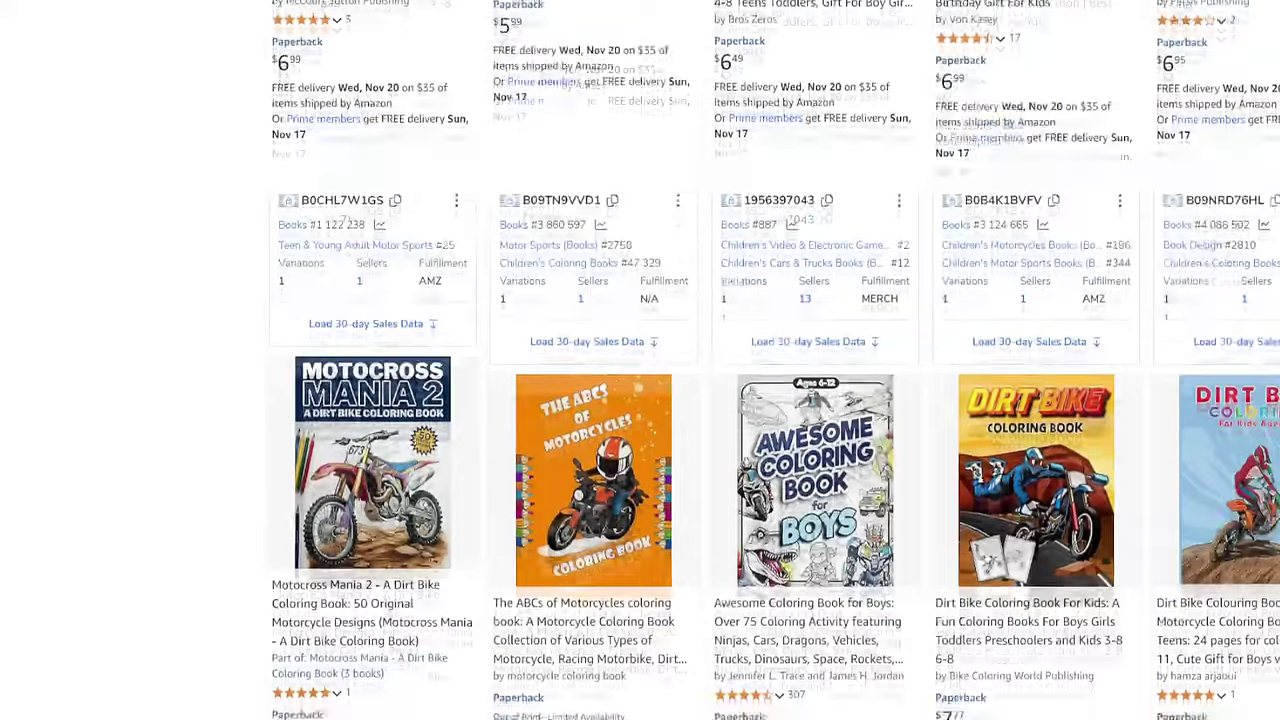
scroll(640, 360, down, 12)
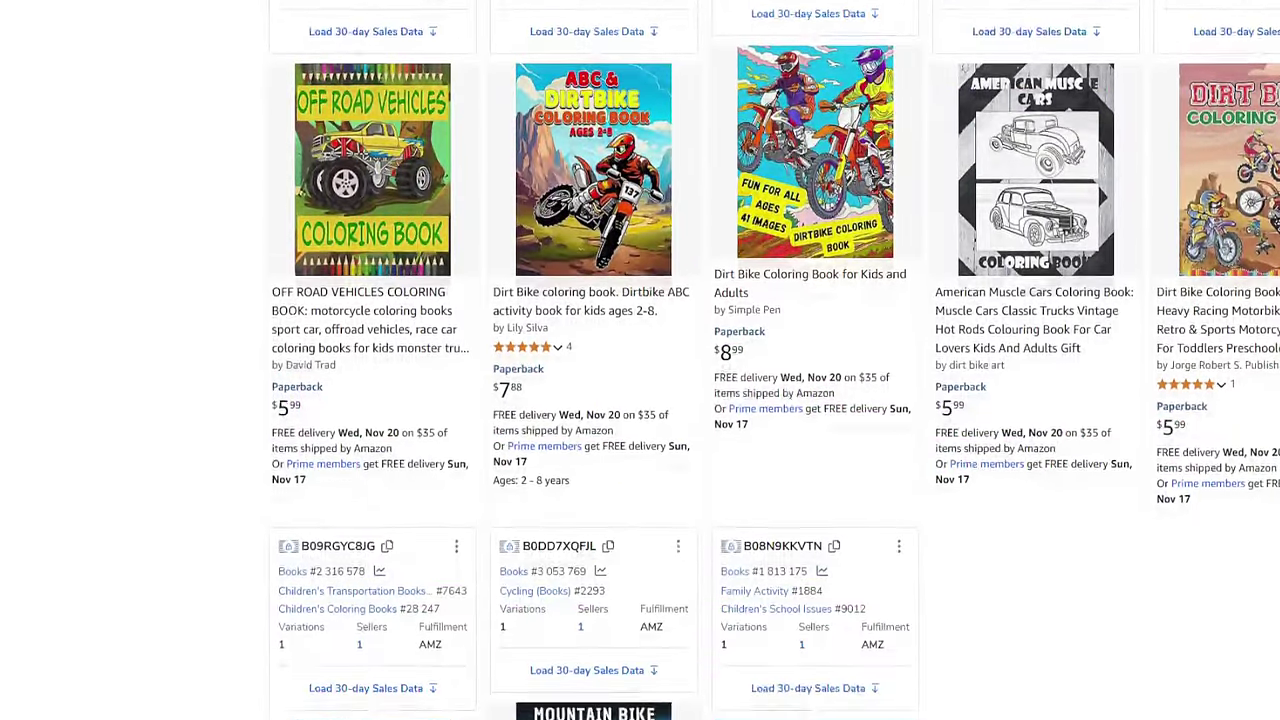
scroll(640, 360, down, 3)
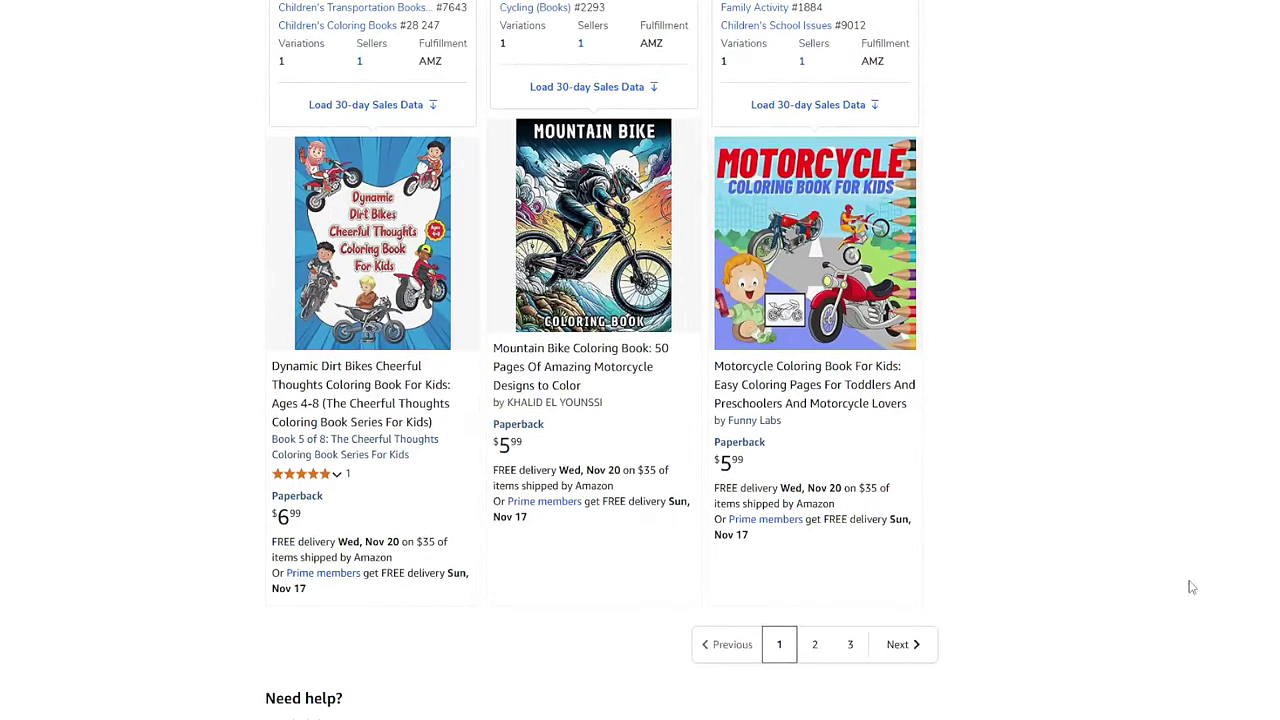
- Go to the third page of the dirt bike coloring book results and check the total result count
click(852, 644)
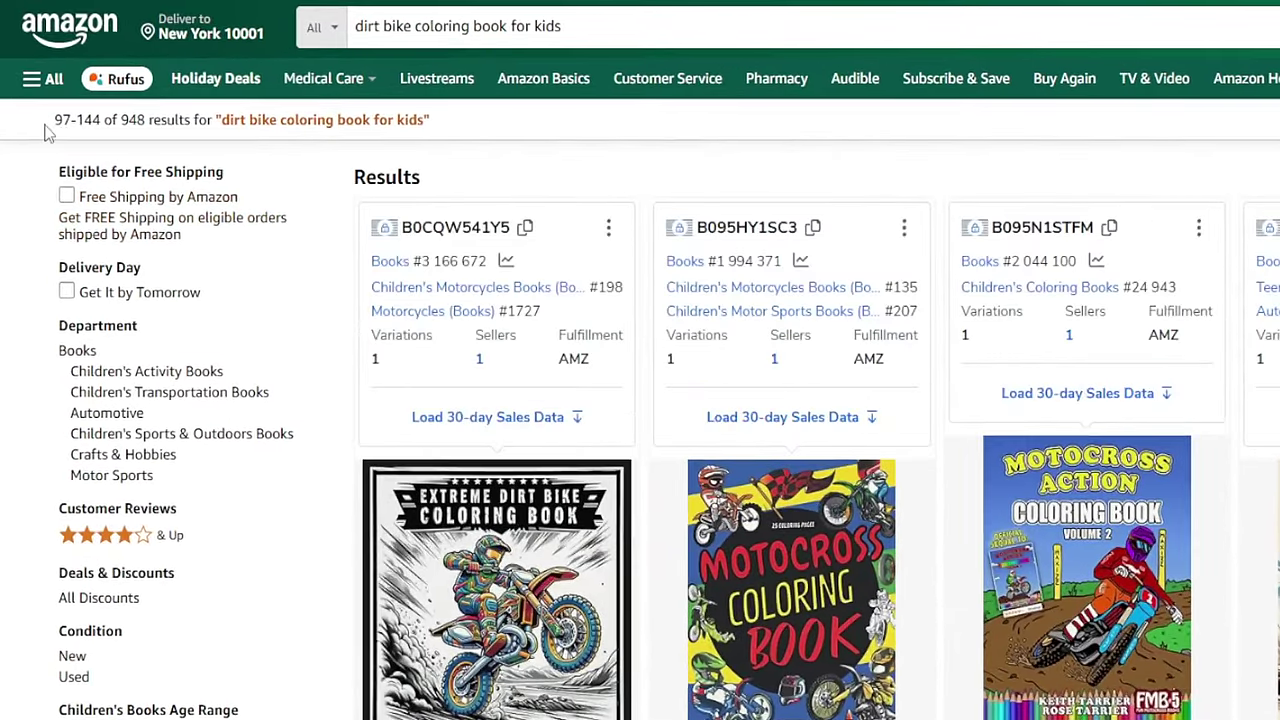
drag(44, 95, 112, 97)
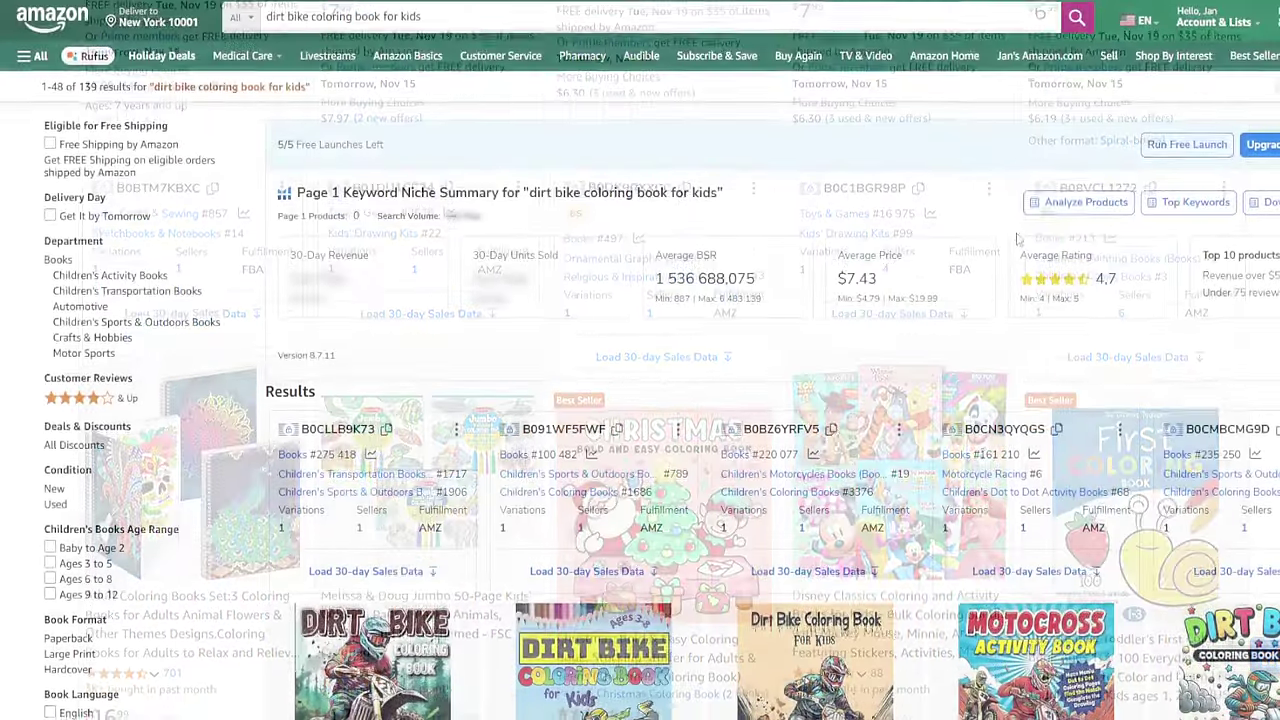
- Open the "Dirt Bike Coloring Book for Kids Ages 3-8" listing and examine its Best Sellers Rank in the product details
scroll(1103, 274, down, 3)
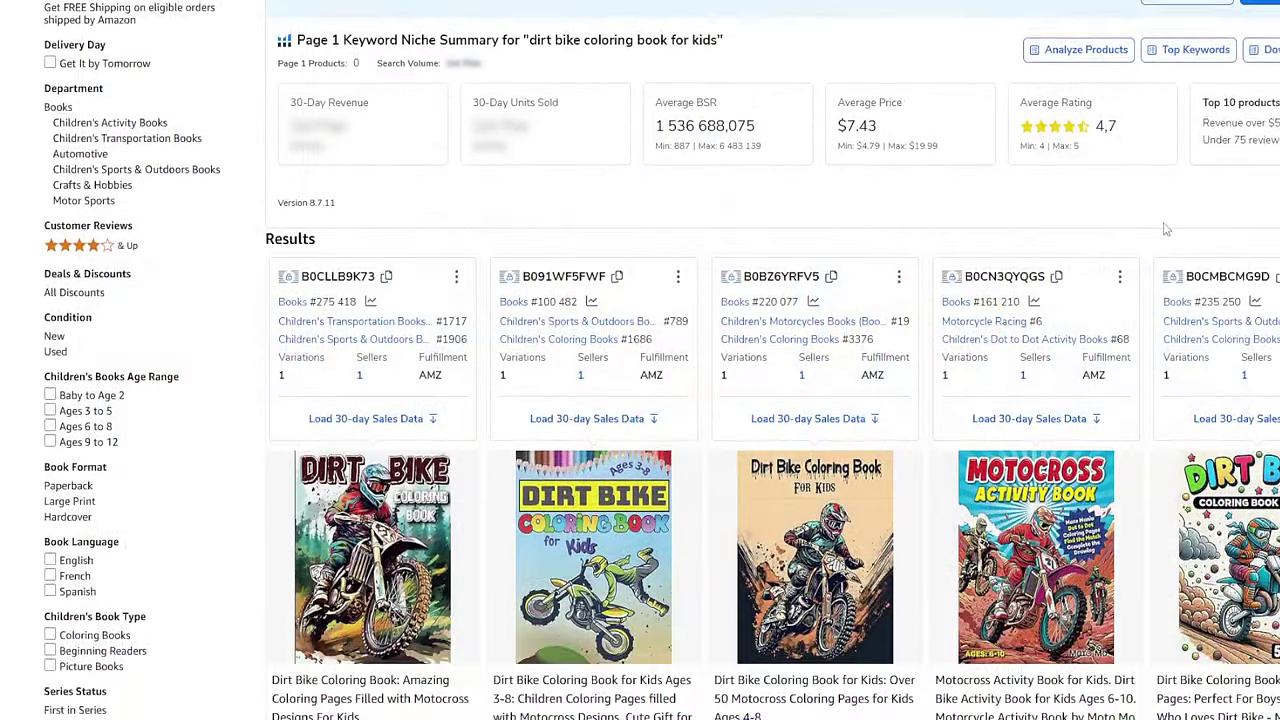
scroll(1059, 199, down, 2)
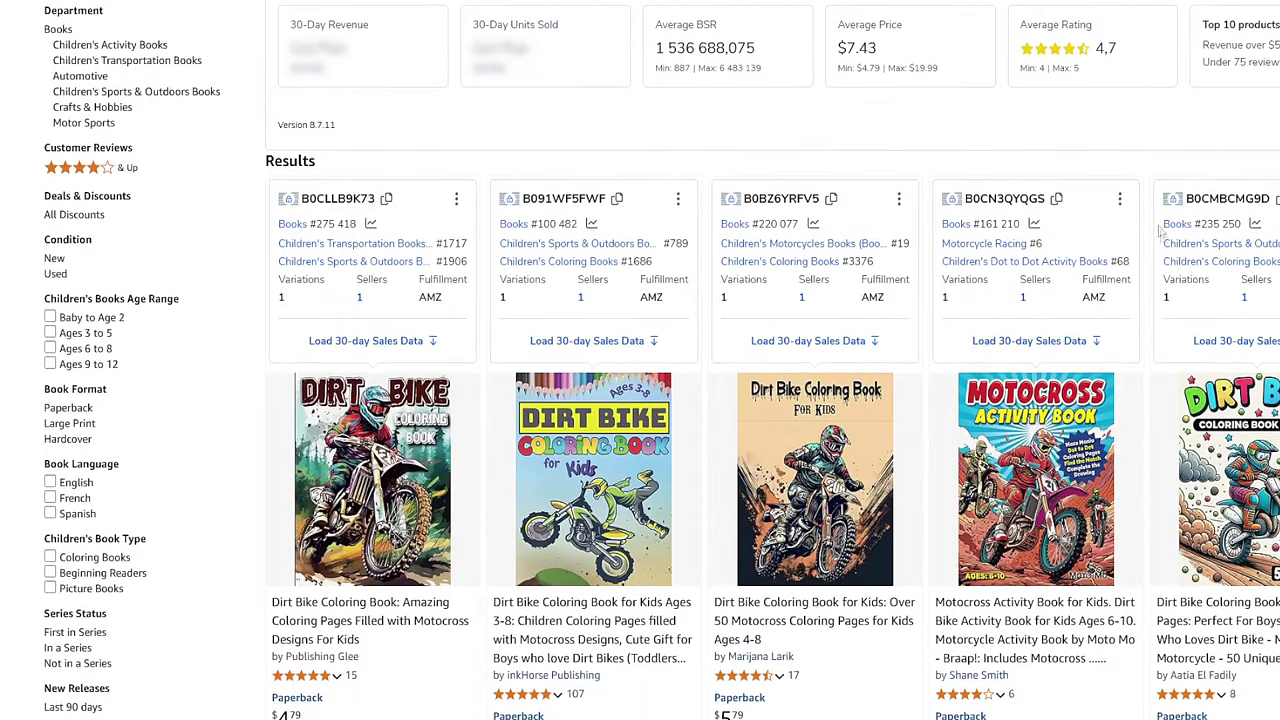
scroll(1136, 358, down, 10)
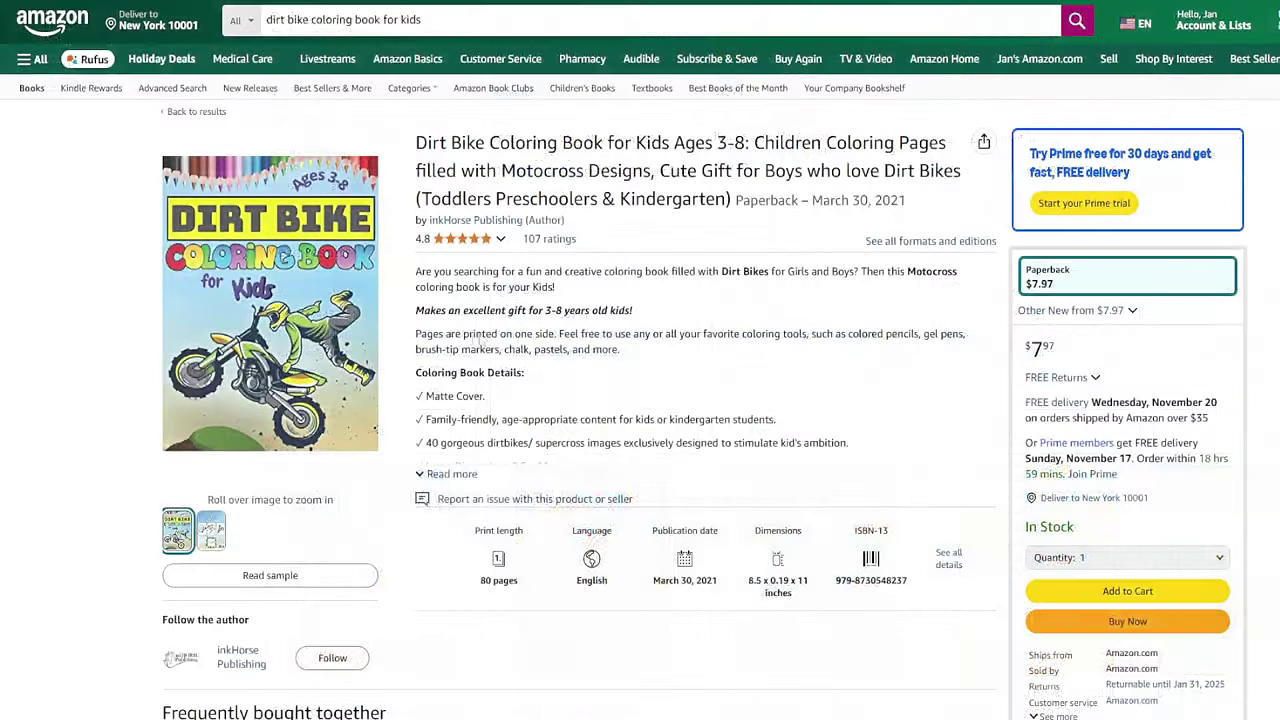
scroll(407, 380, down, 15)
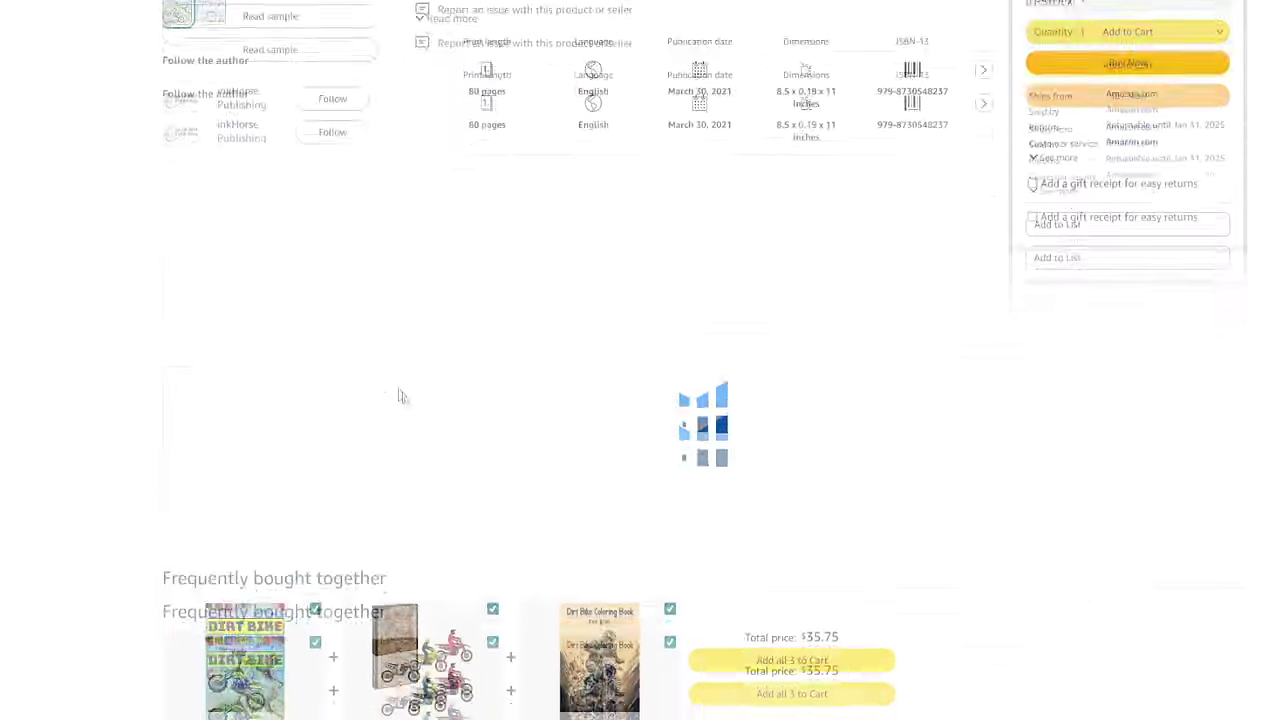
scroll(397, 418, down, 10)
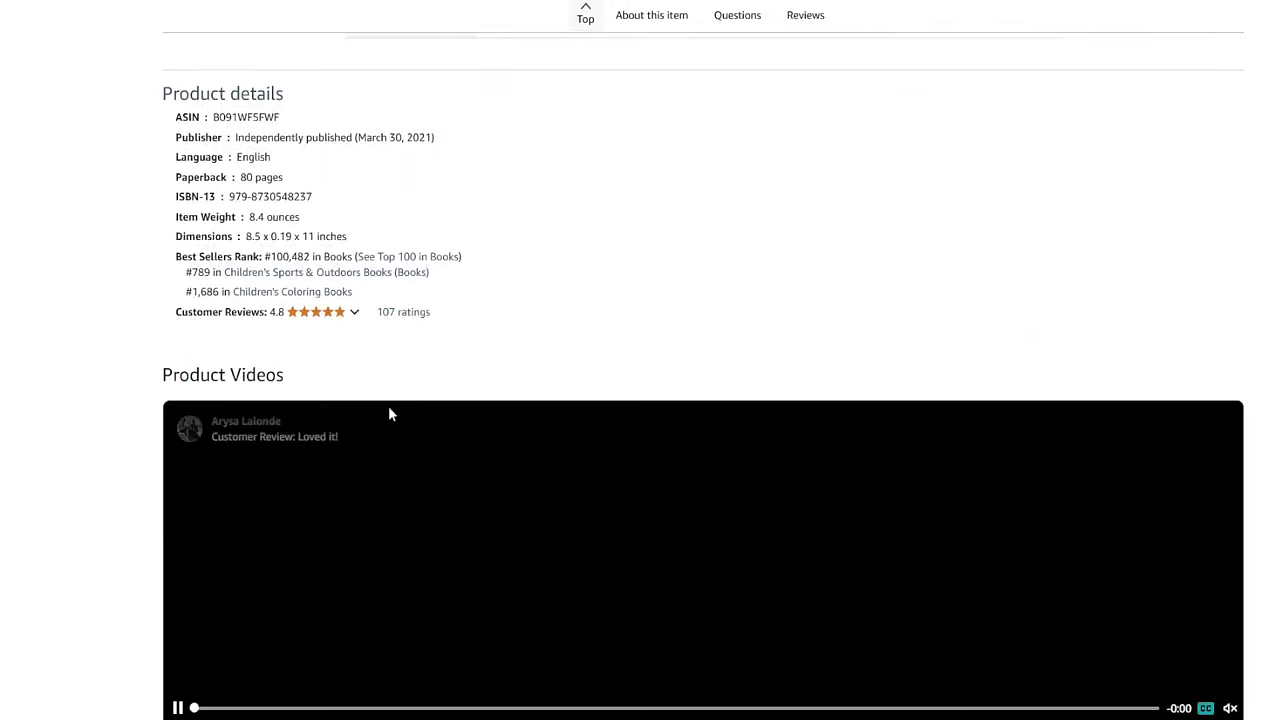
scroll(388, 410, up, 3)
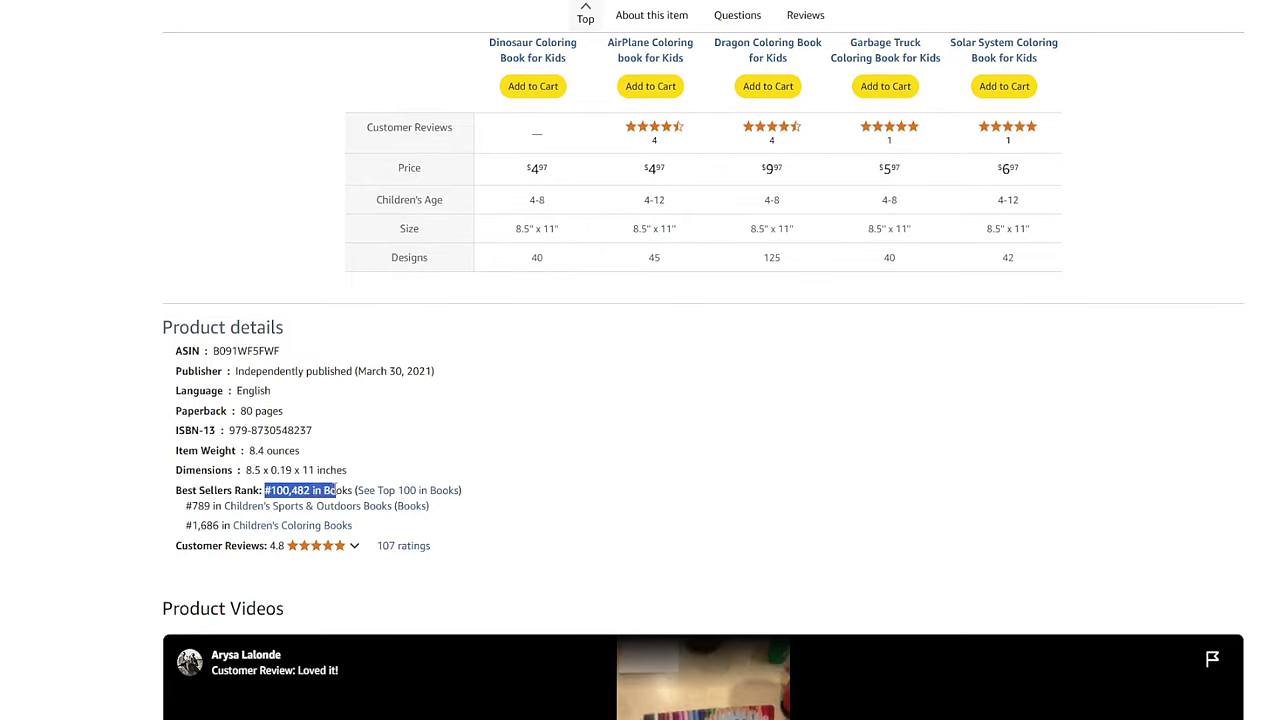
click(474, 420)
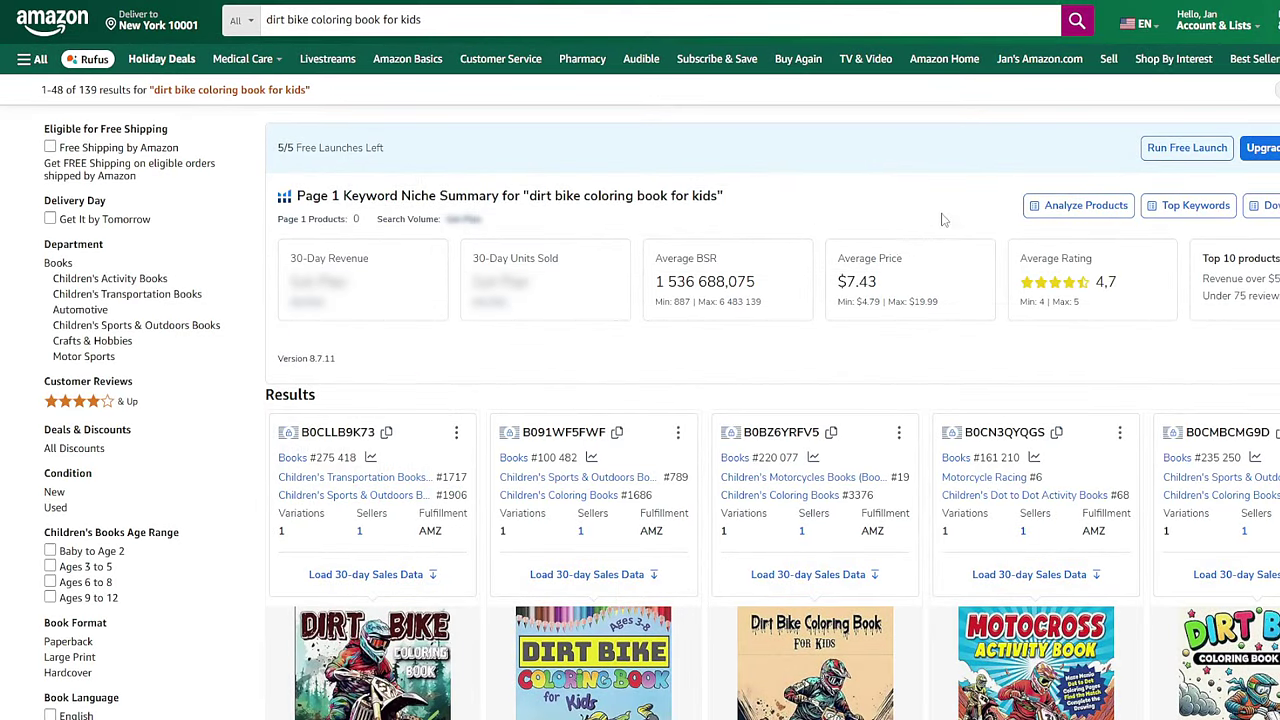
- Examine the niche summary and the first page of dirt bike coloring books, comparing ranks, review counts, prices and cover designs
scroll(942, 219, down, 3)
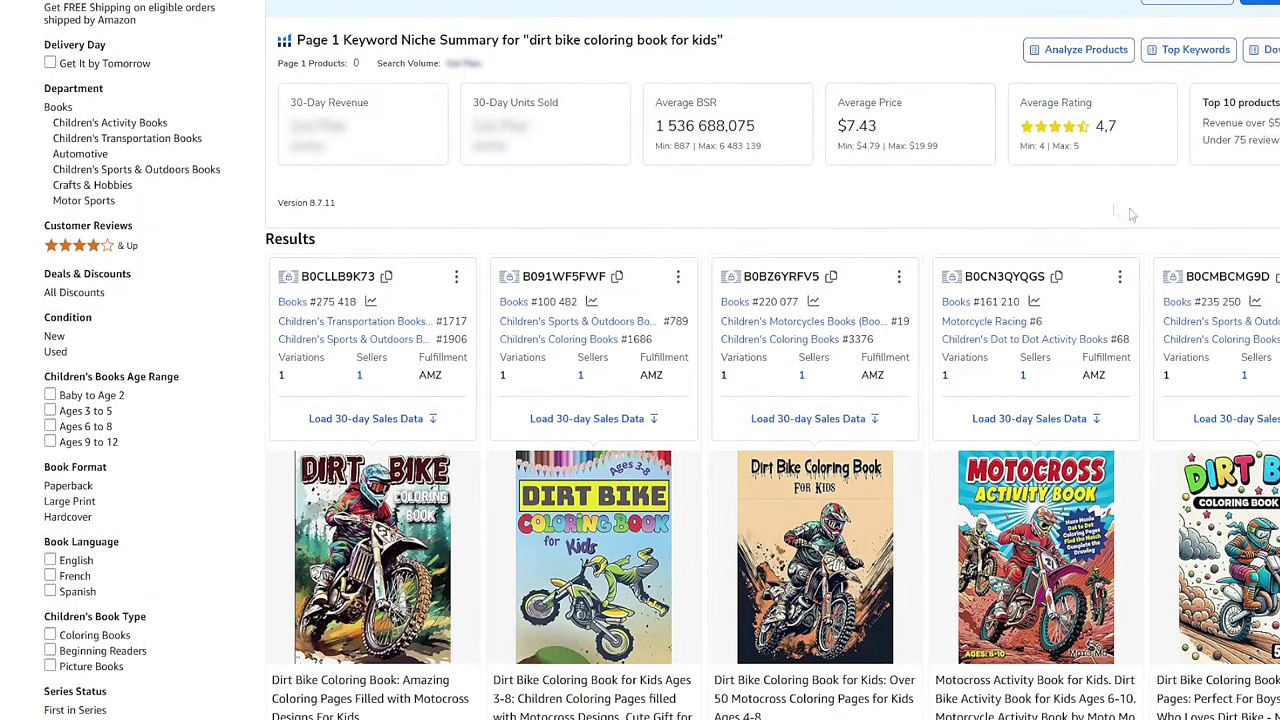
scroll(1131, 214, down, 2)
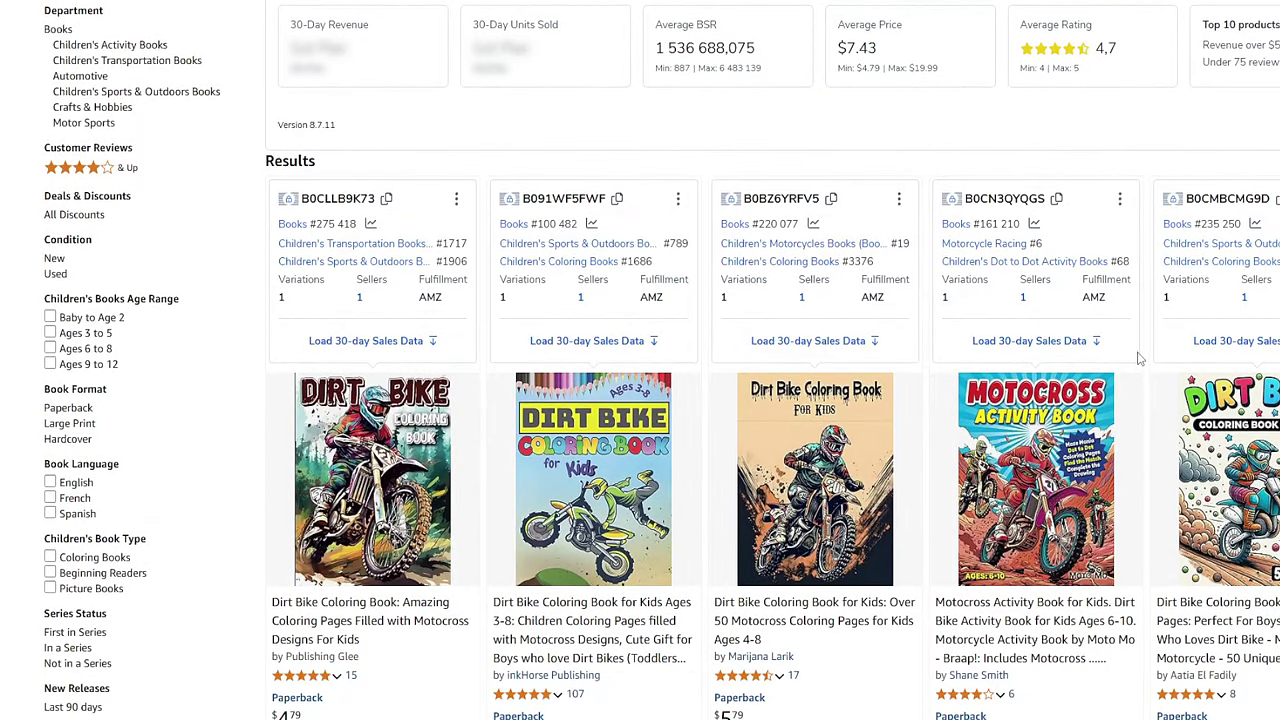
scroll(1137, 358, down, 10)
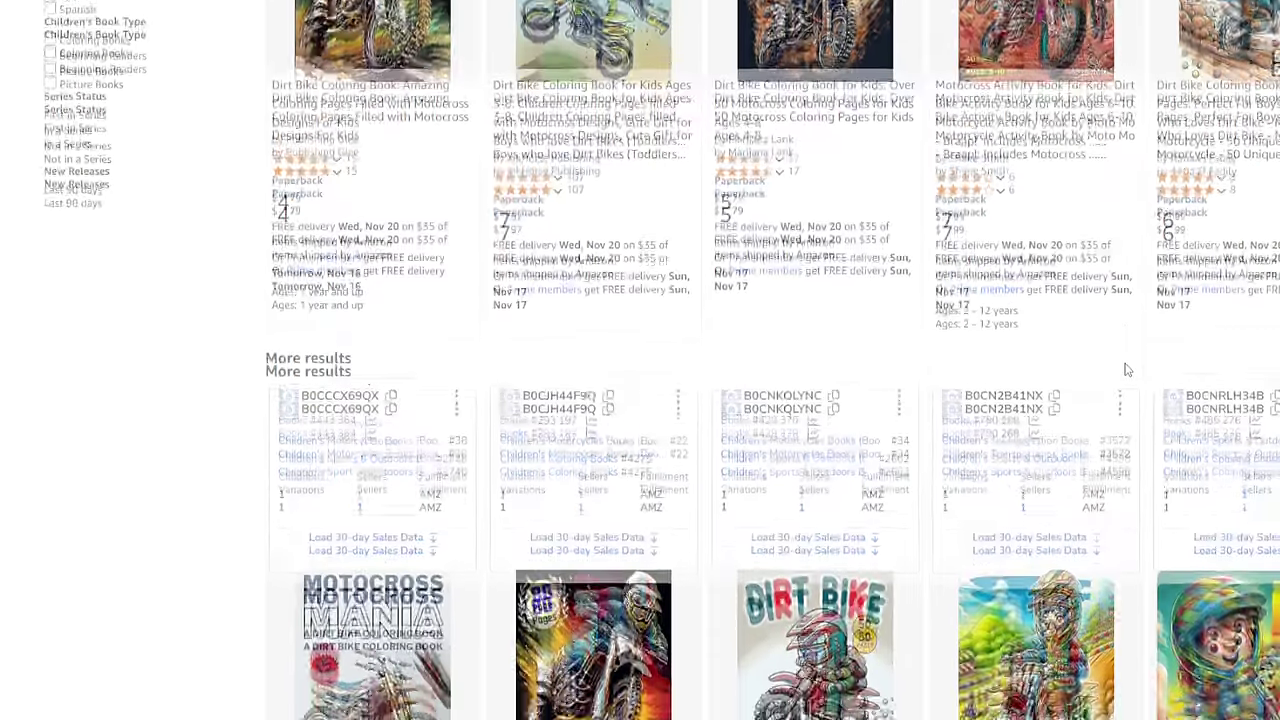
scroll(1127, 370, down, 2)
scroll(1128, 370, down, 15)
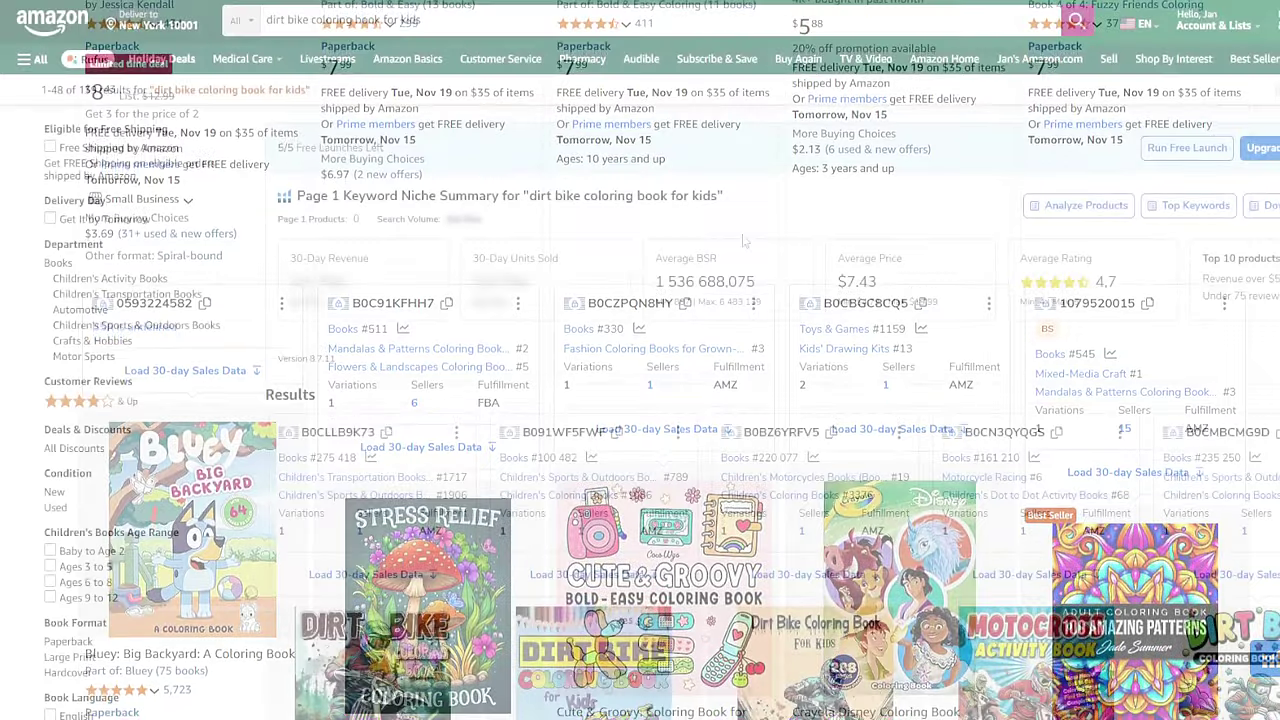
scroll(1103, 277, down, 2)
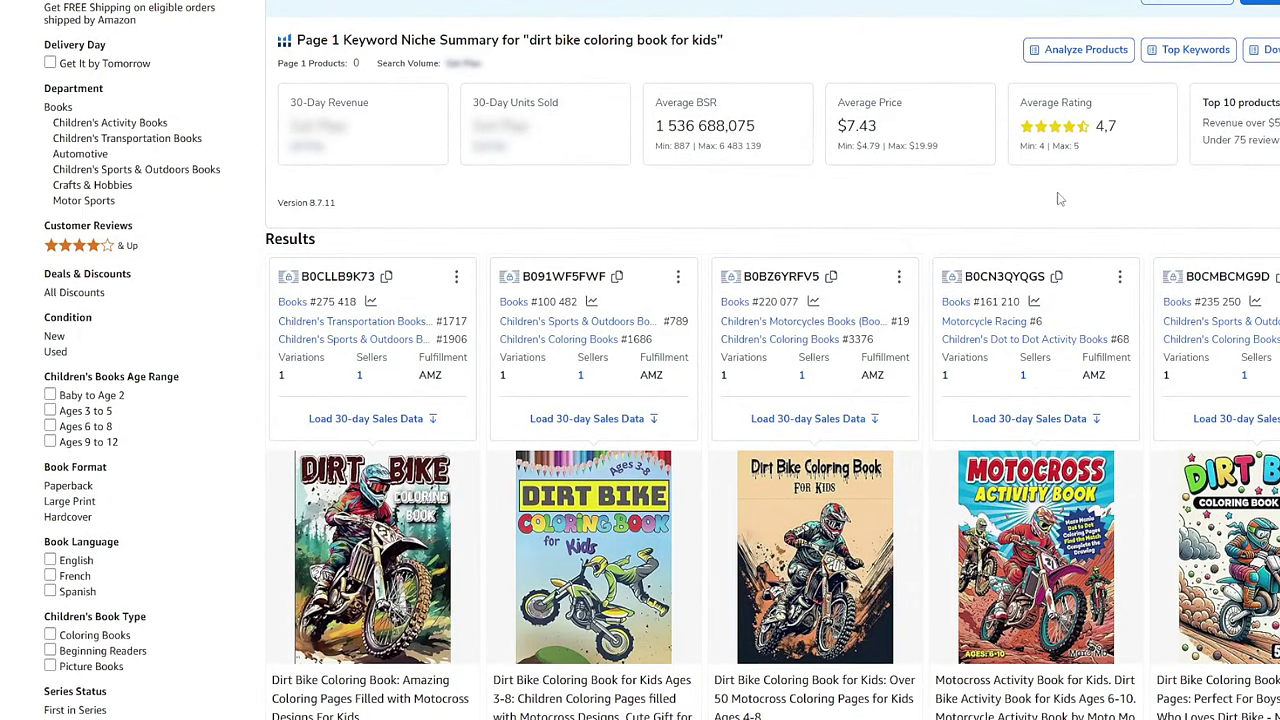
scroll(1058, 186, down, 1)
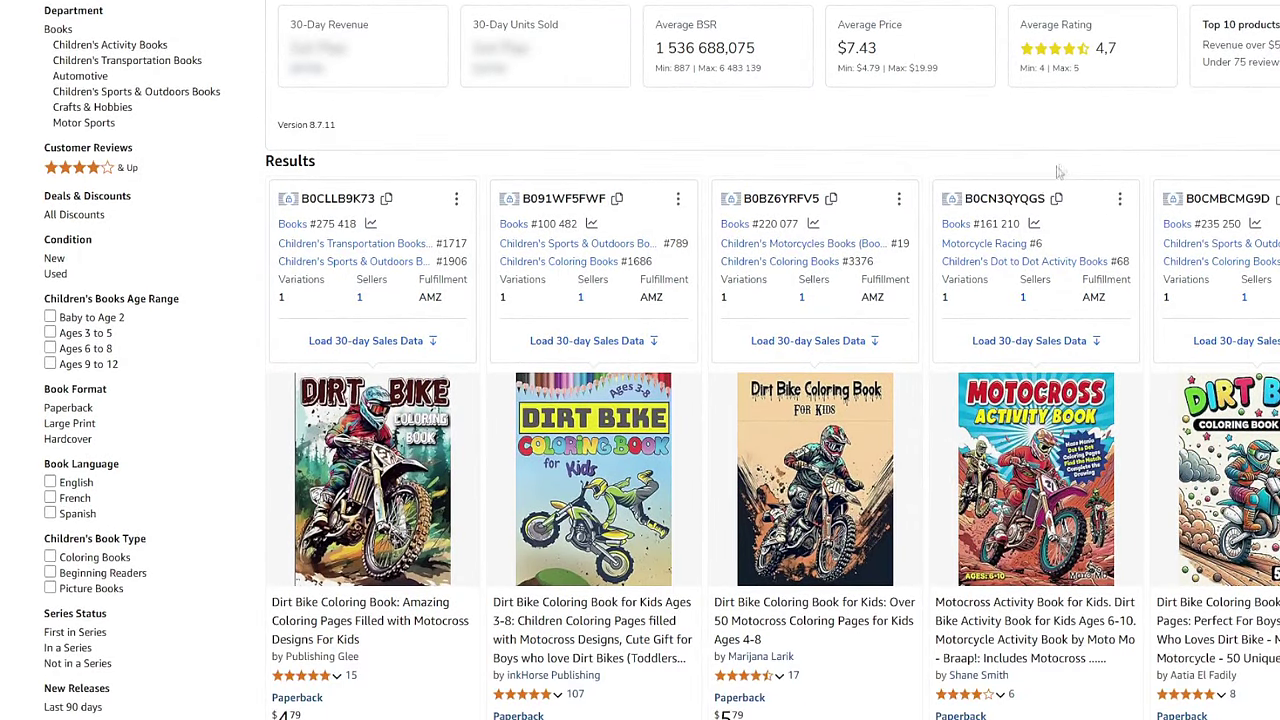
scroll(1136, 358, down, 2)
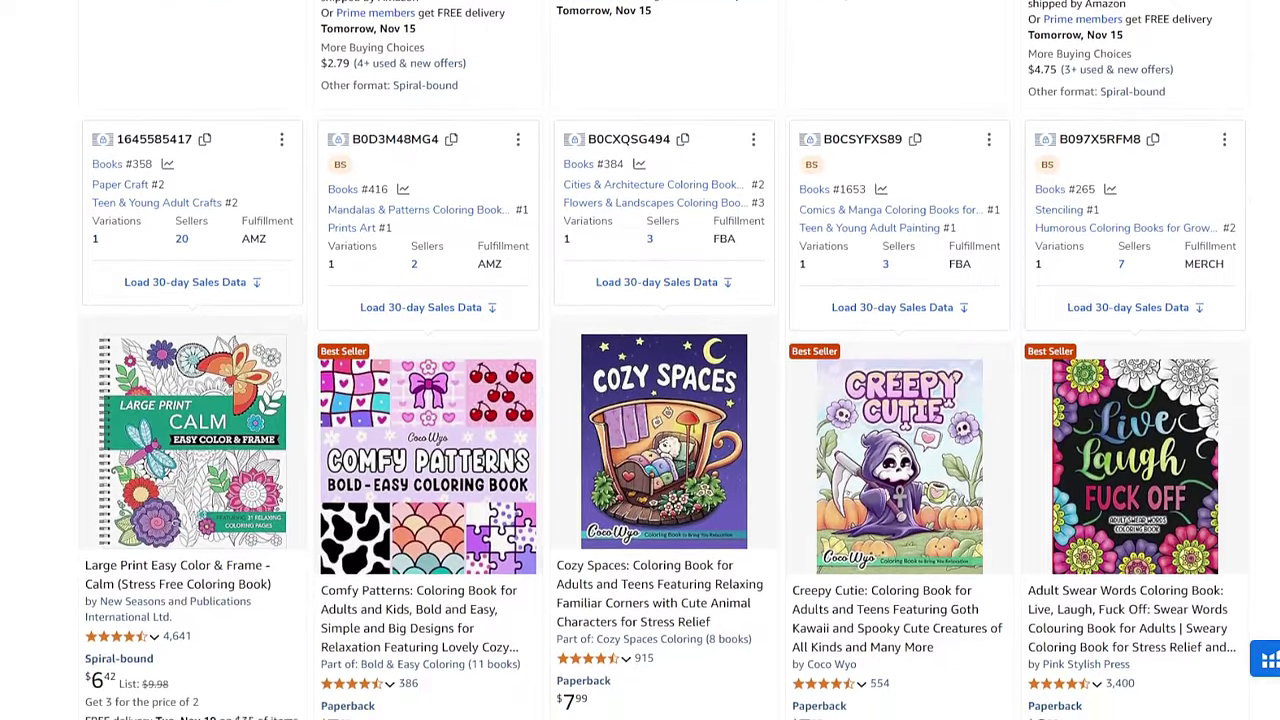
- Compare the calm, comfy patterns, cozy spaces, creepy-cute and swear-word coloring books by category rank, reviews and price
scroll(640, 400, down, 2)
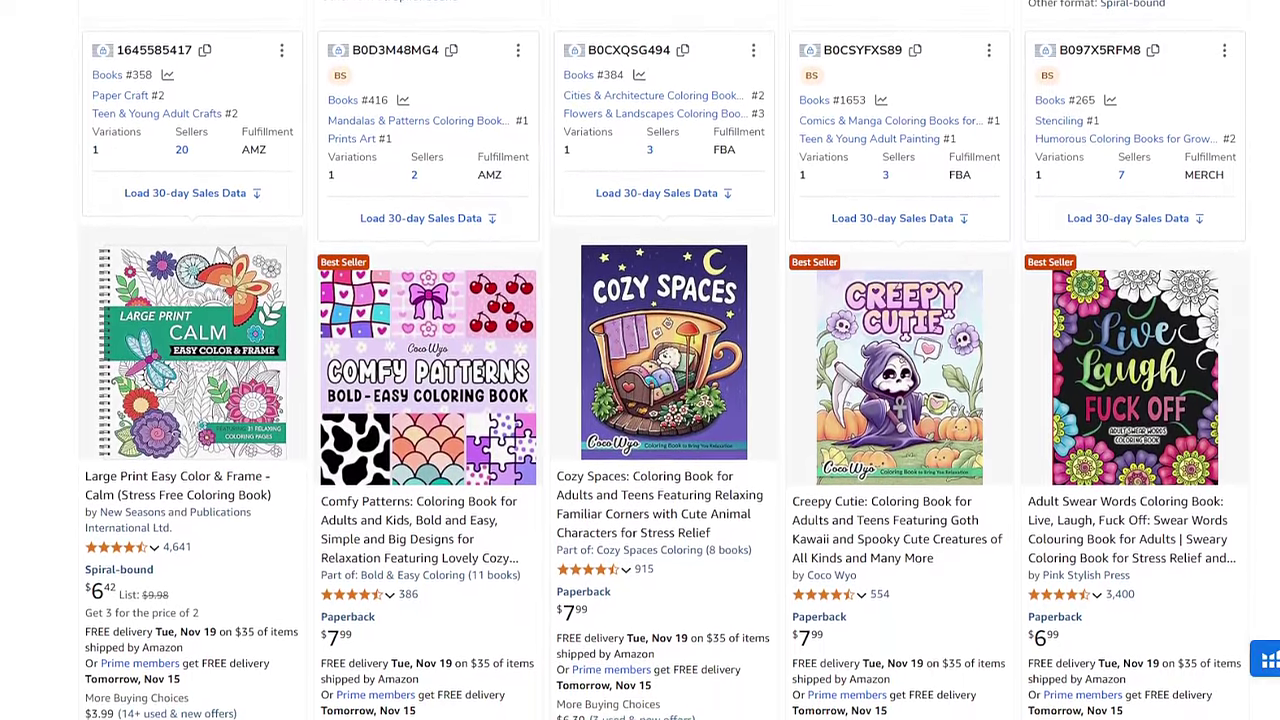
scroll(640, 400, down, 2)
scroll(640, 400, down, 1)
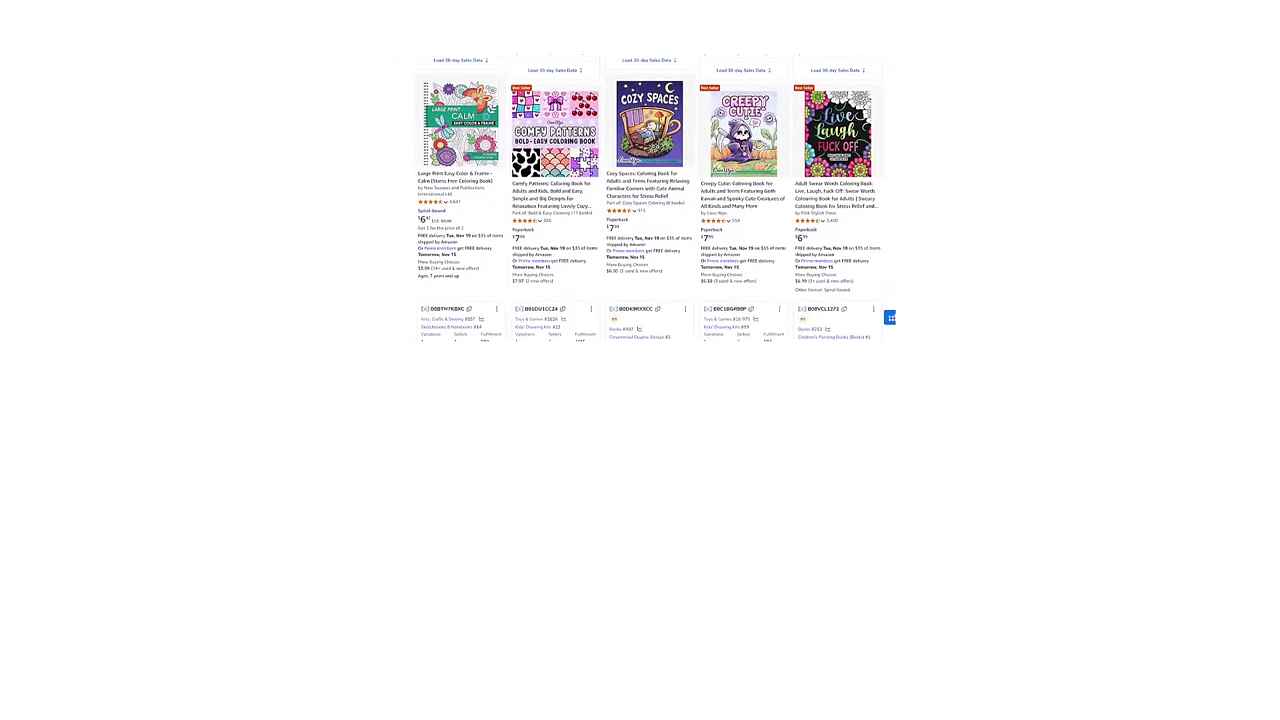
scroll(650, 200, down, 1)
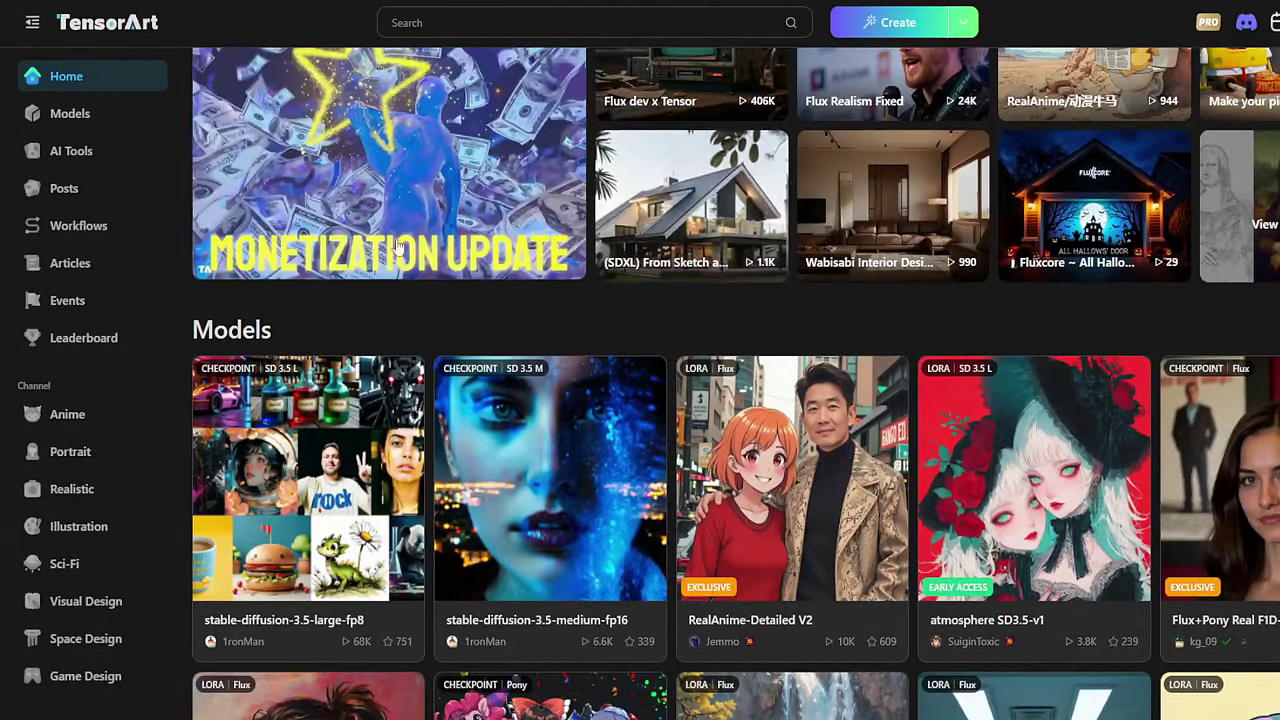
- Switch to TensorArt, look over the featured models on its home page and start signing in
scroll(398, 246, down, 5)
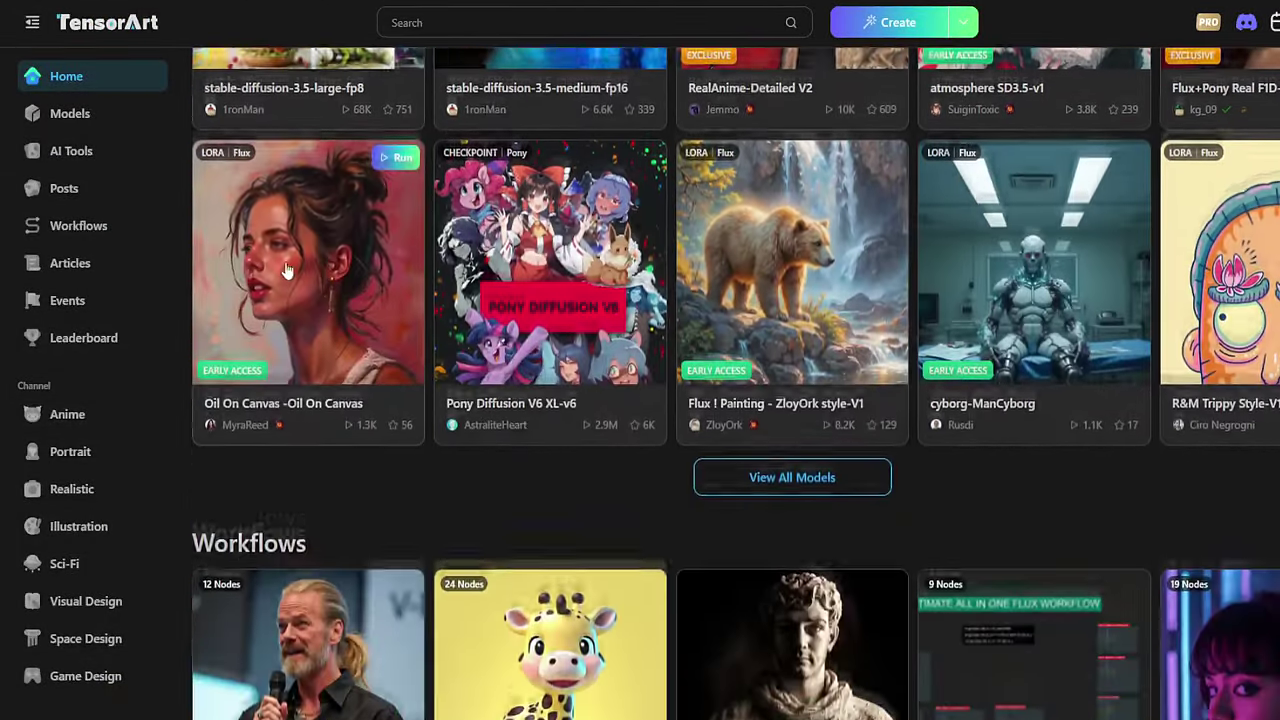
scroll(260, 266, down, 3)
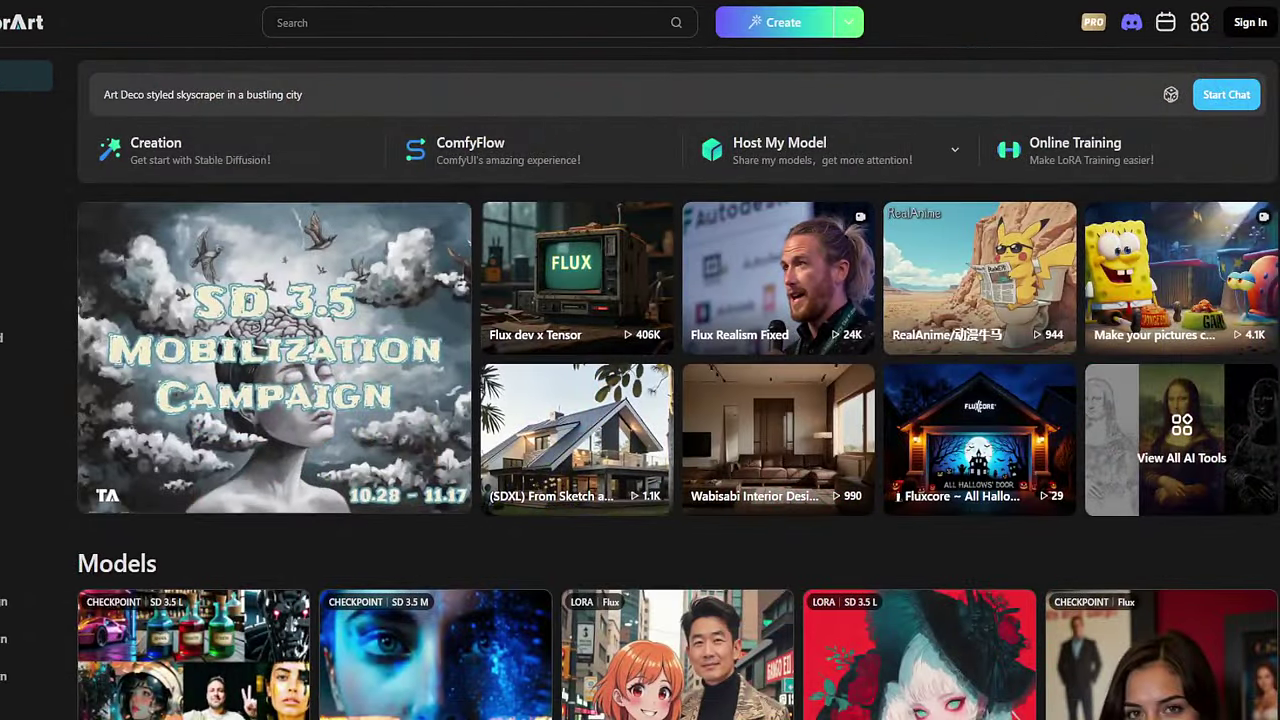
click(1249, 22)
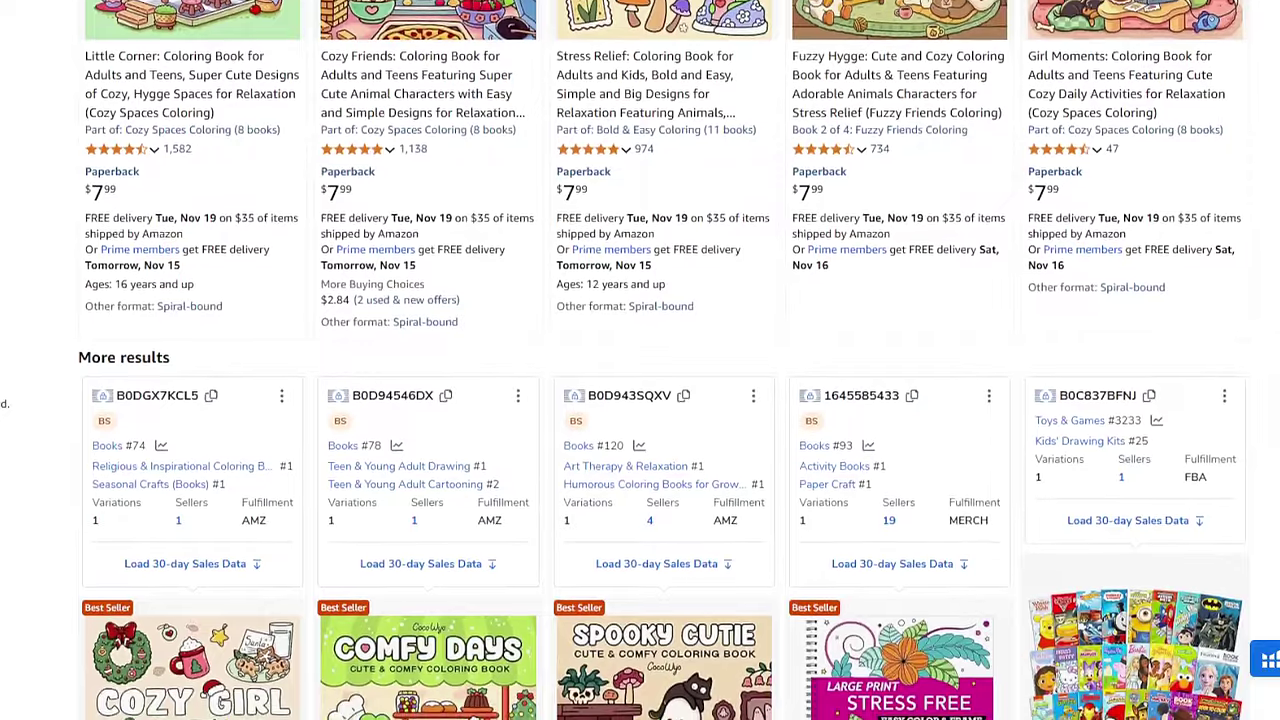
- Switch to the Amazon coloring book results and examine the cozy, Christmas, spooky-cute and stress-relief titles' ranks, reviews, prices and covers
scroll(640, 360, down, 2)
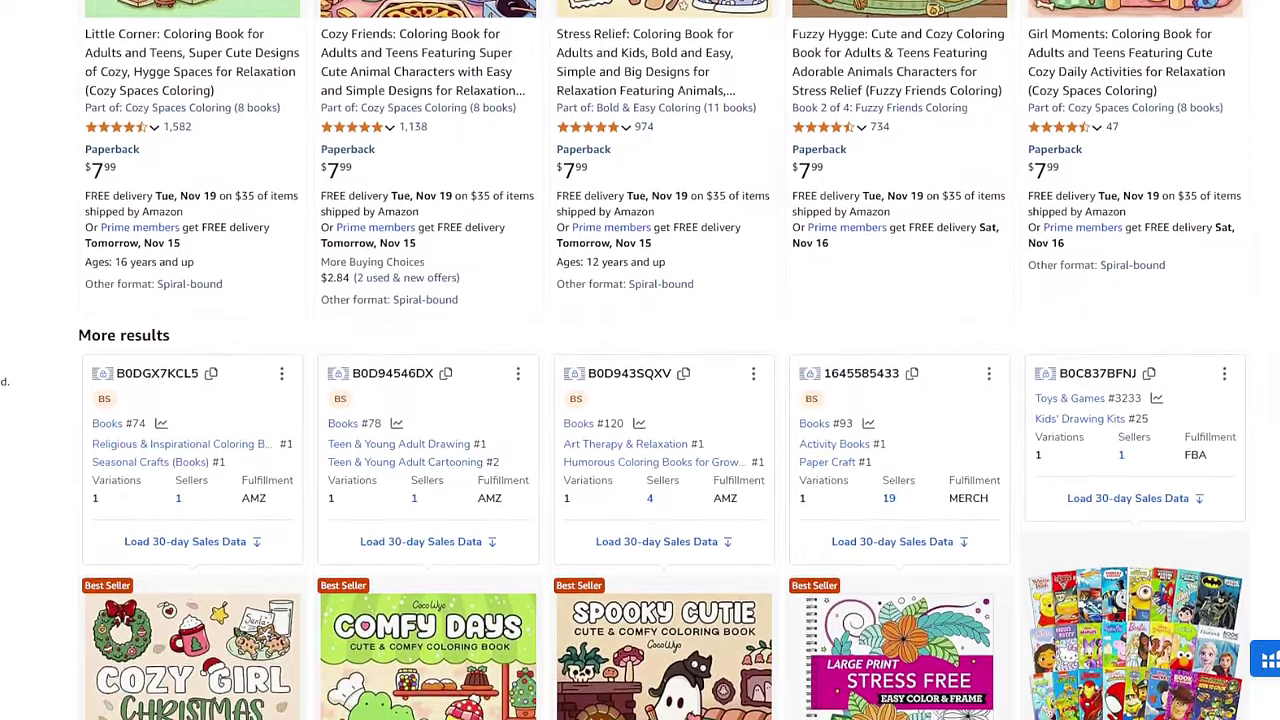
scroll(640, 360, down, 2)
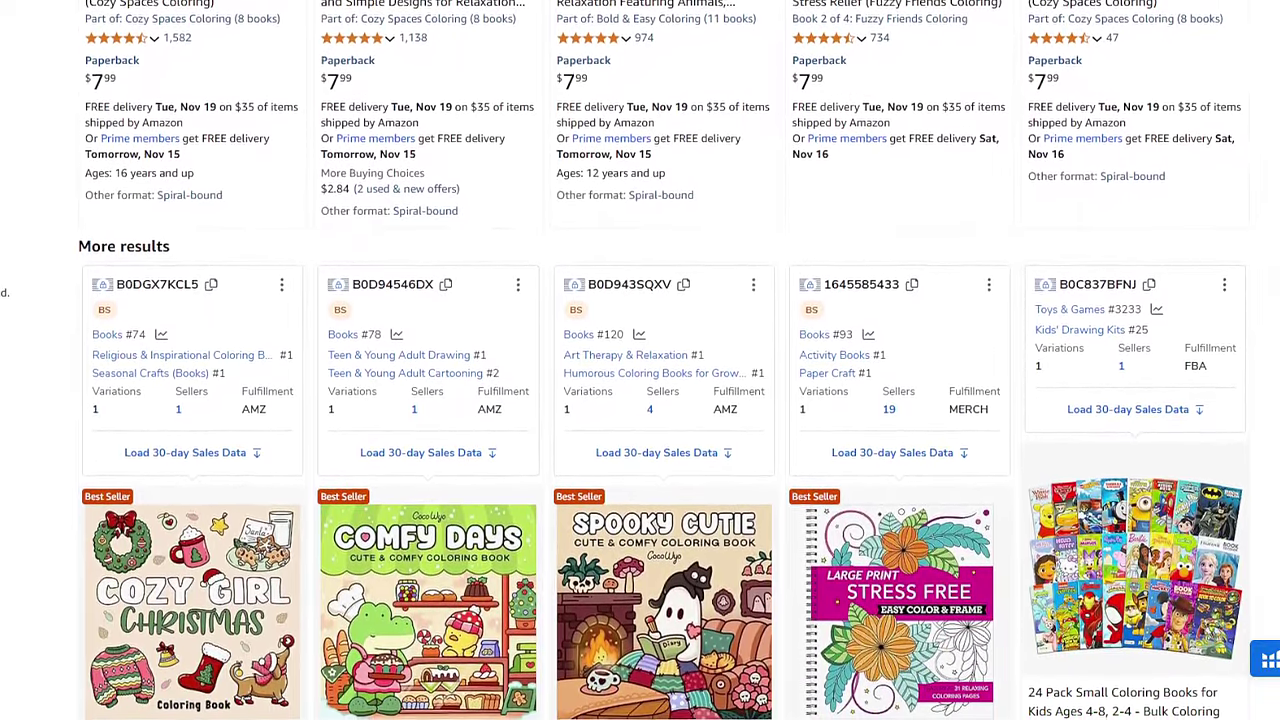
scroll(640, 360, down, 2)
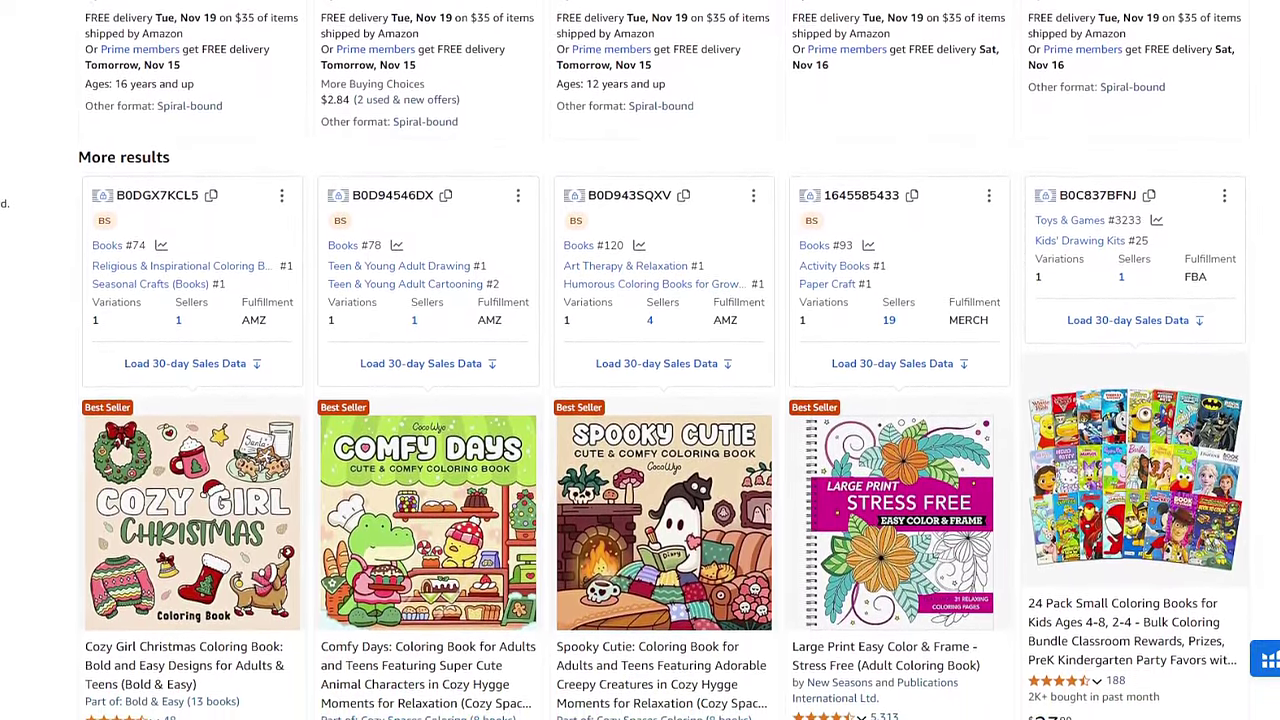
scroll(640, 360, down, 2)
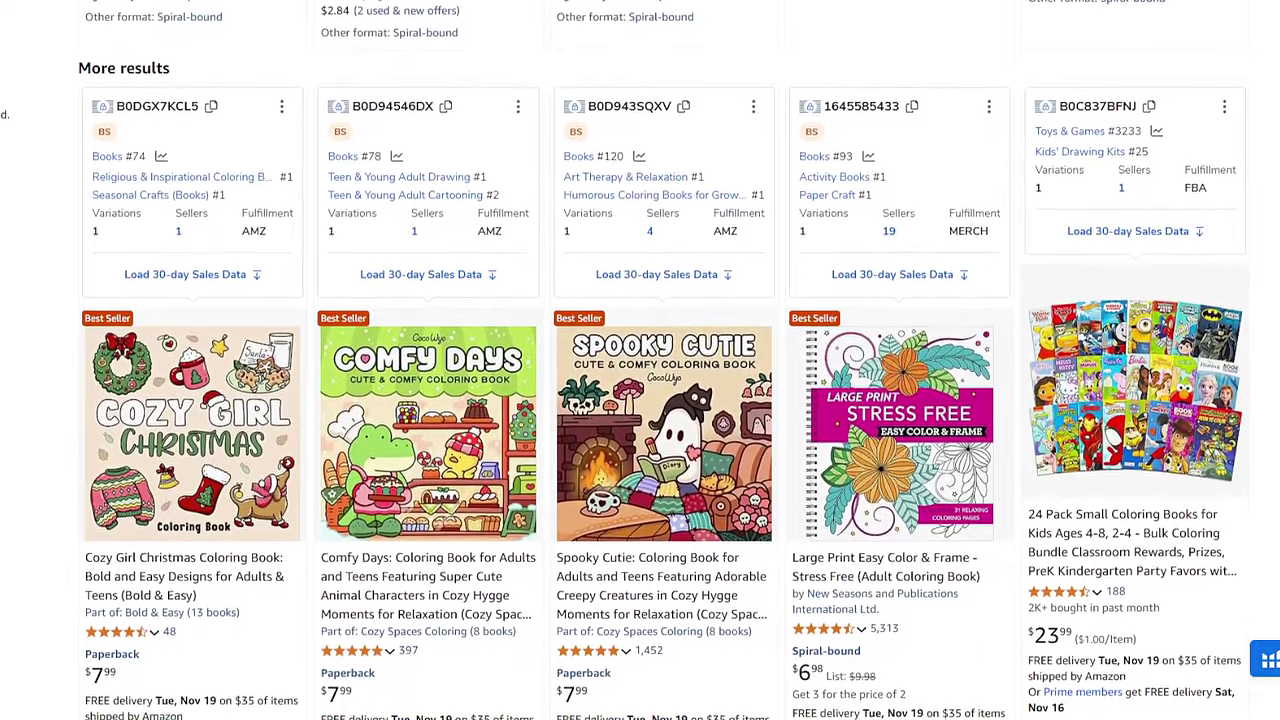
scroll(640, 360, down, 2)
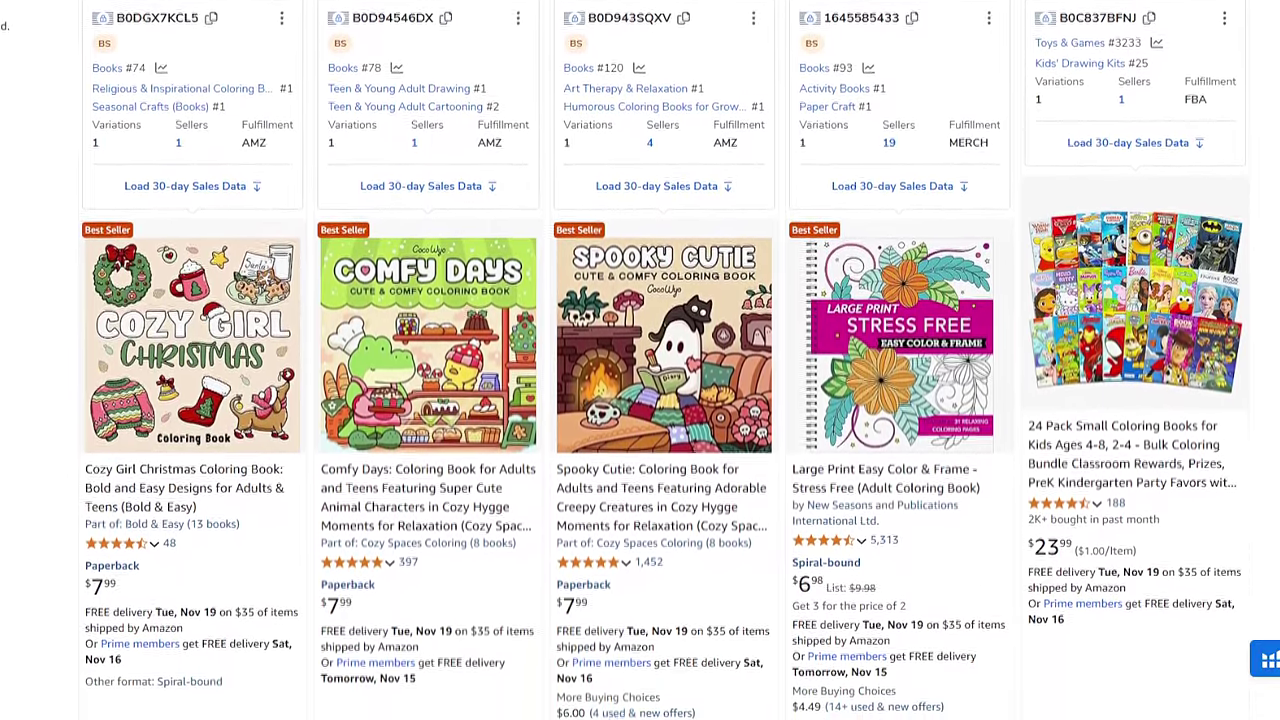
scroll(640, 360, down, 2)
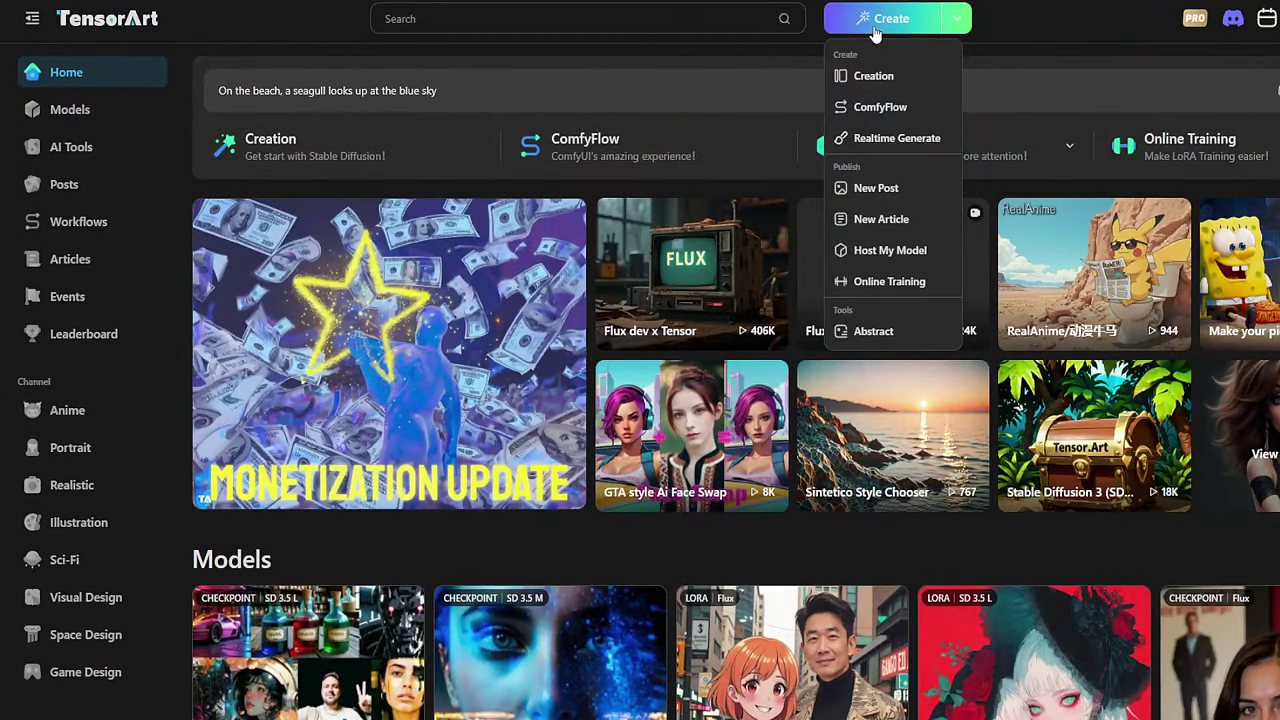
- Switch to TensorArt, start a new text-to-image creation and choose Line art Sketchup 1.0 as its base model
click(874, 30)
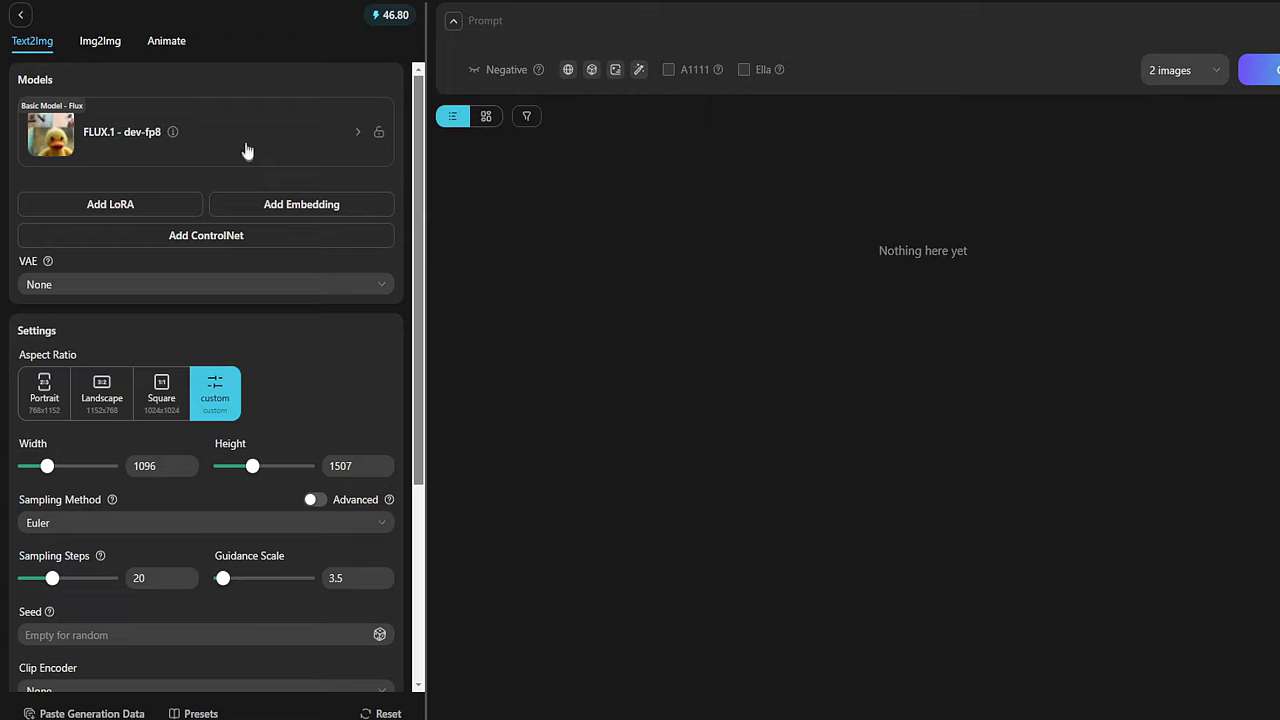
click(337, 136)
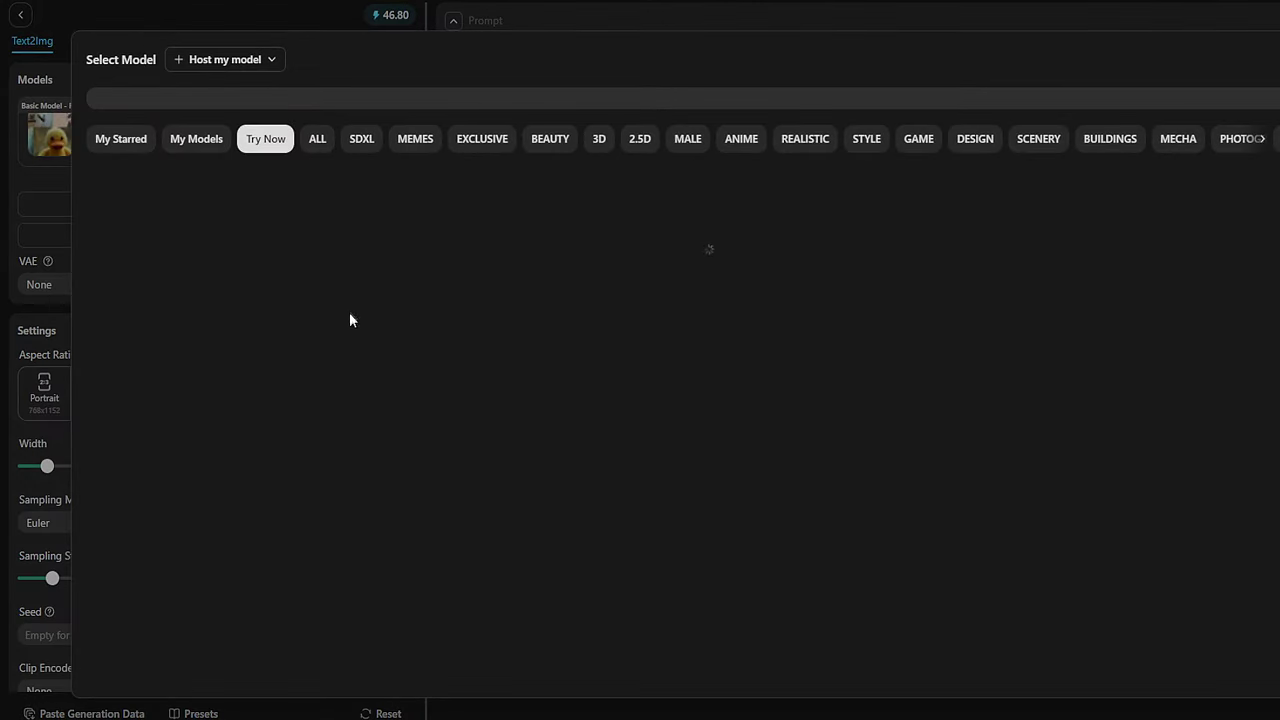
scroll(498, 466, down, 1)
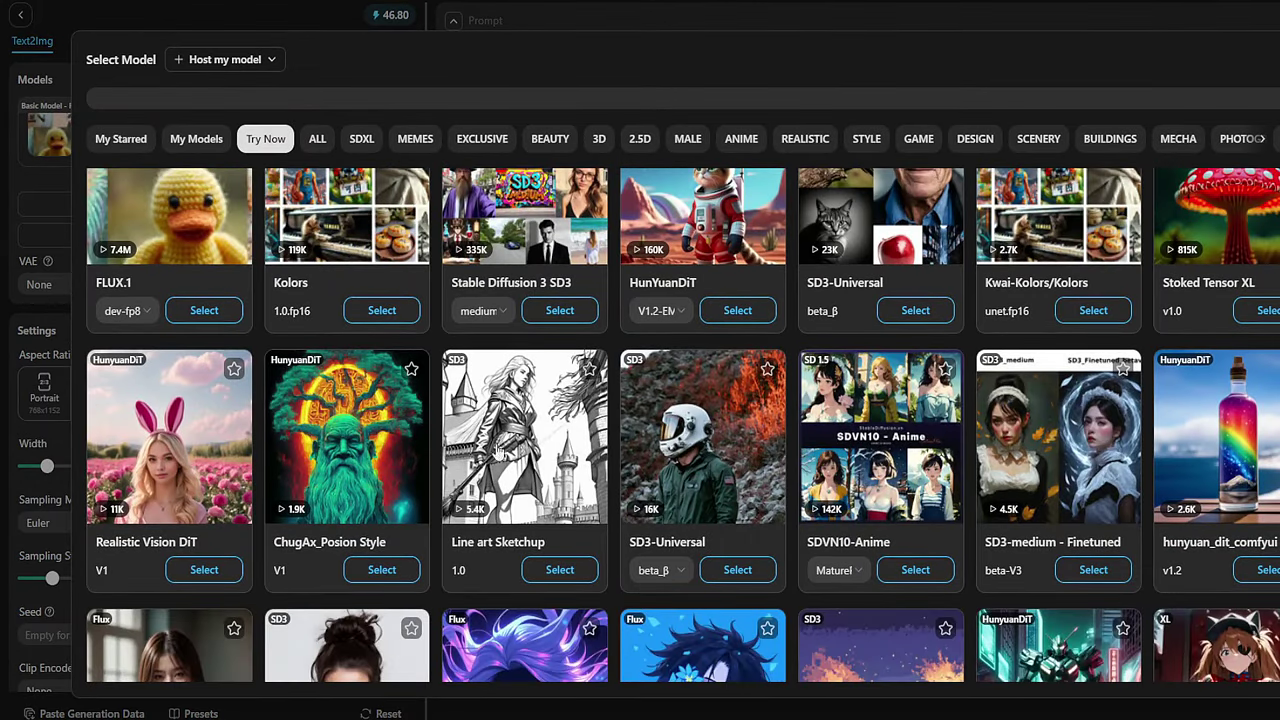
click(560, 571)
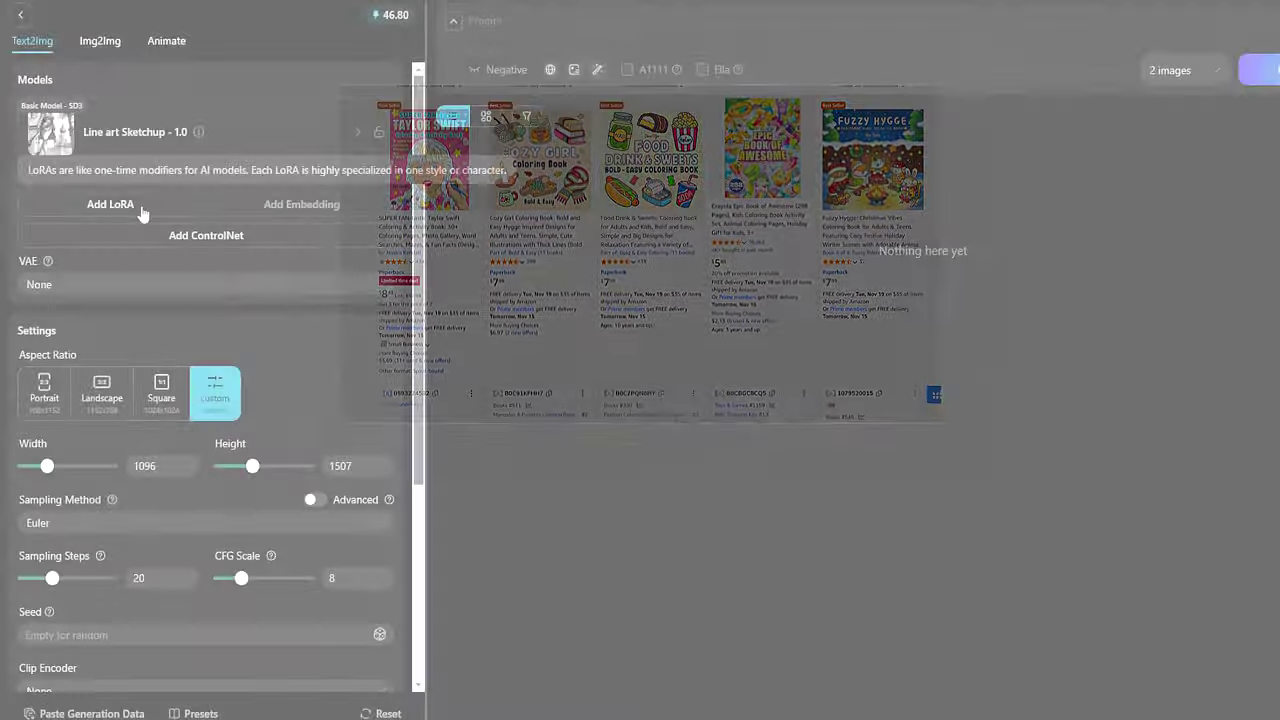
- Add the Animal Coloring Book V2 LoRA and keep Line art Sketchup instead of the author's recommended base model
click(143, 210)
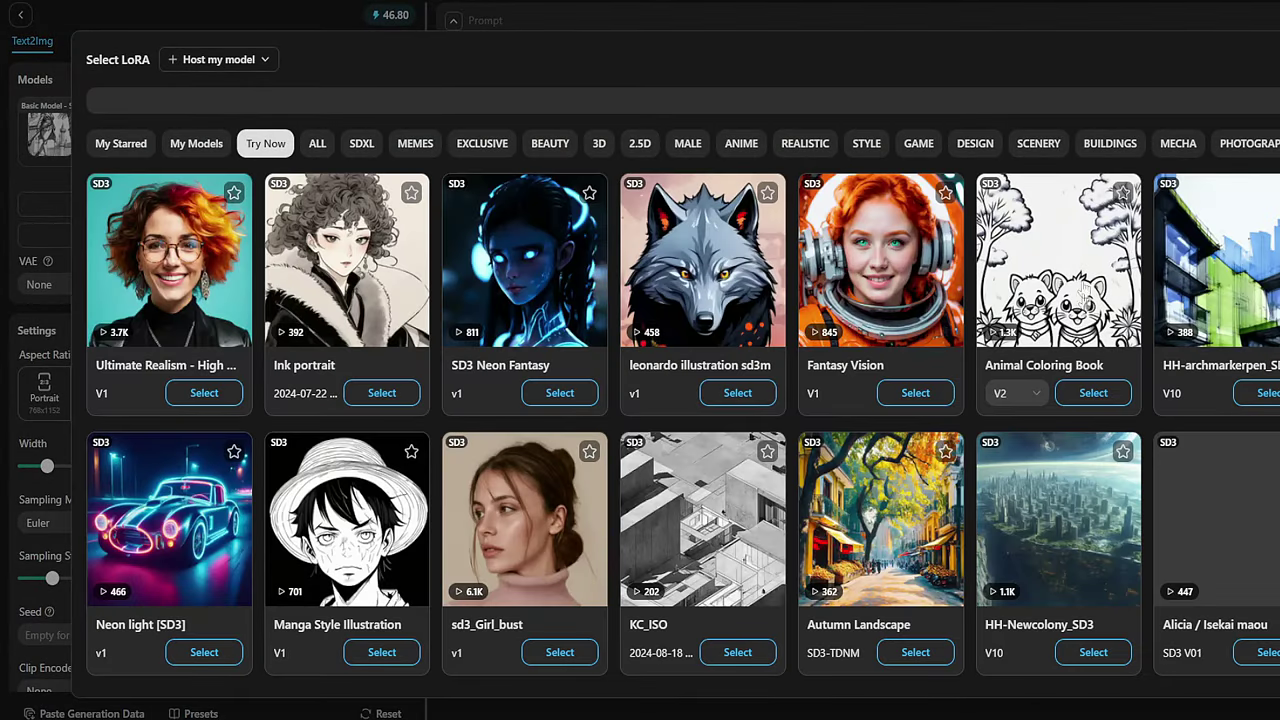
click(1093, 393)
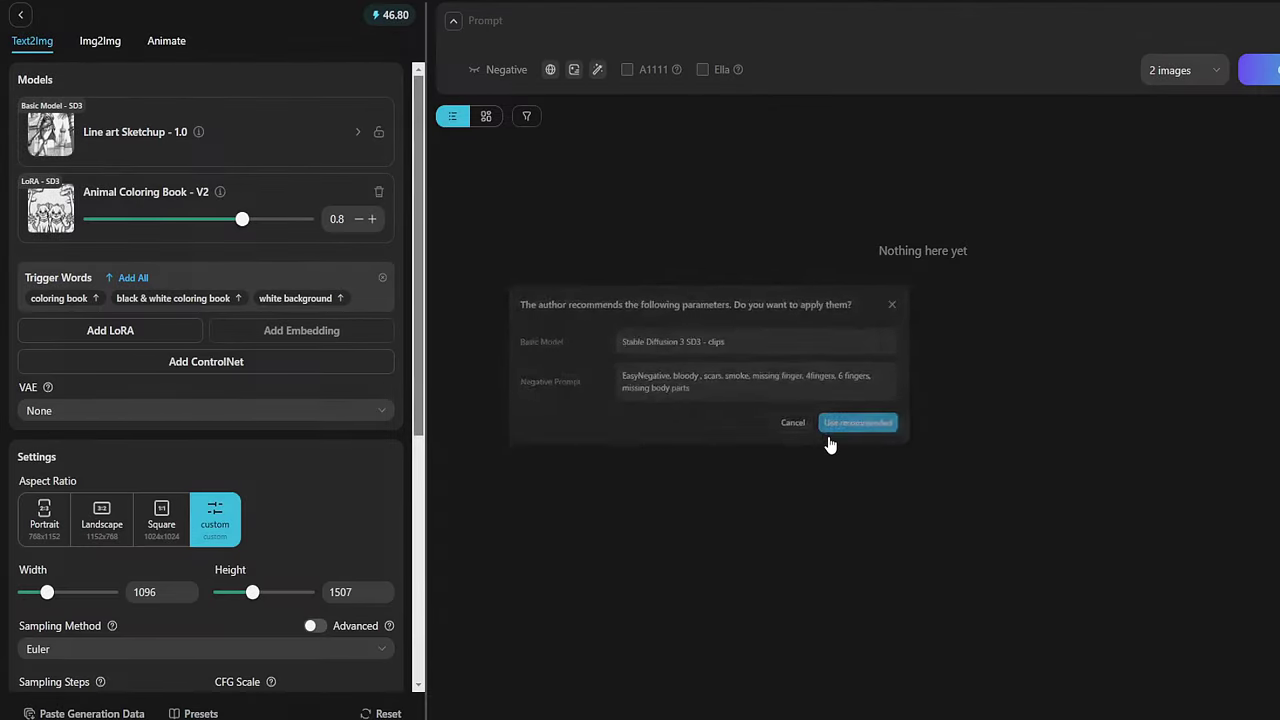
click(817, 440)
scroll(305, 375, down, 1)
scroll(295, 399, down, 1)
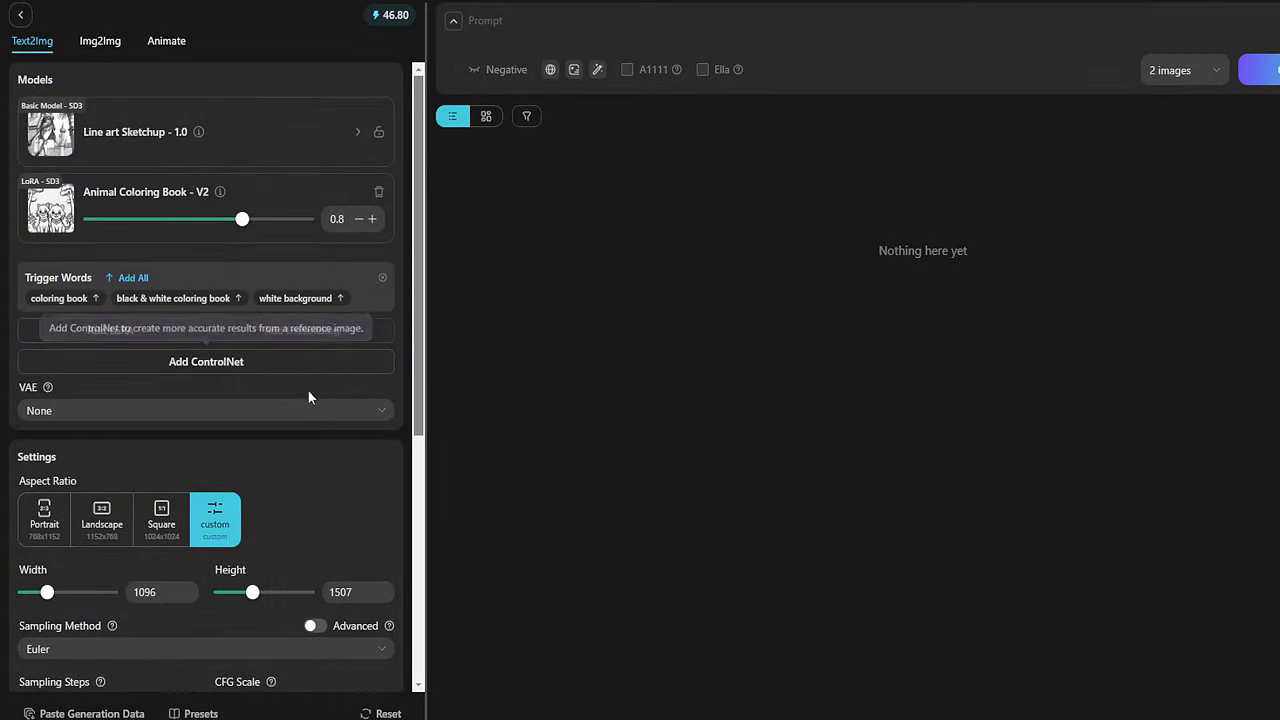
- Check the custom aspect ratio's width and height in the generation settings
scroll(307, 389, down, 2)
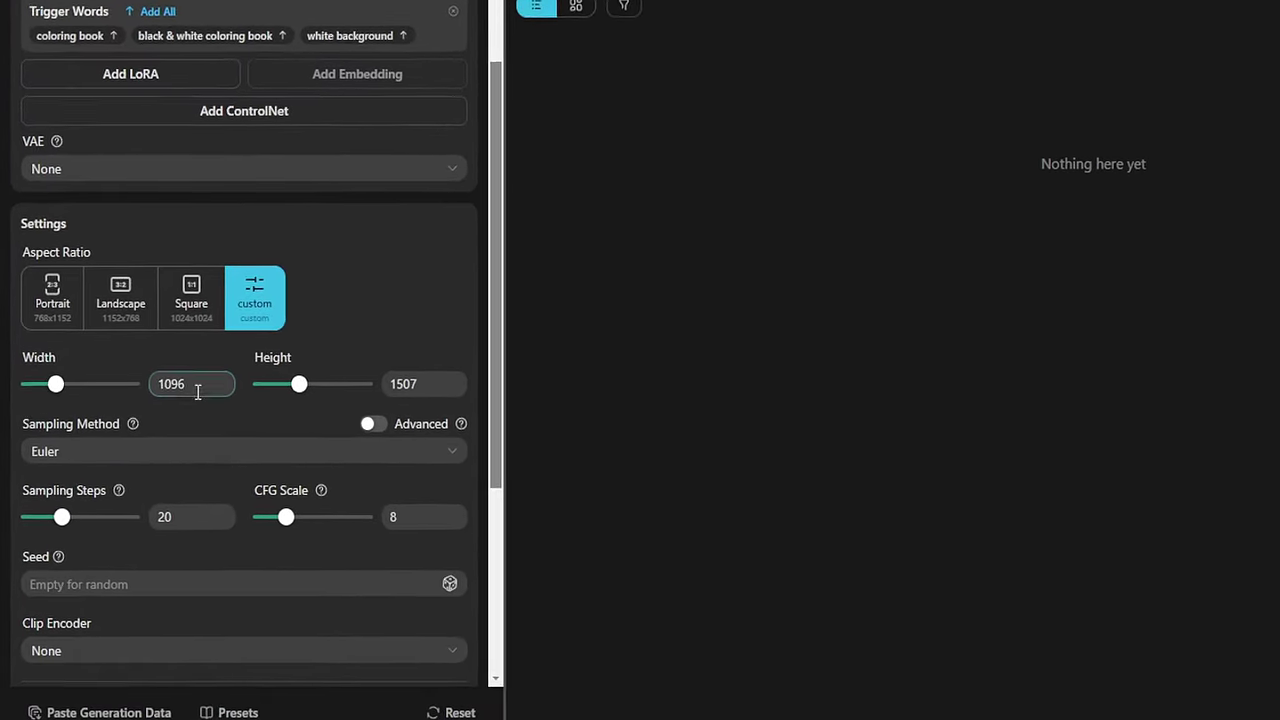
double_click(201, 393)
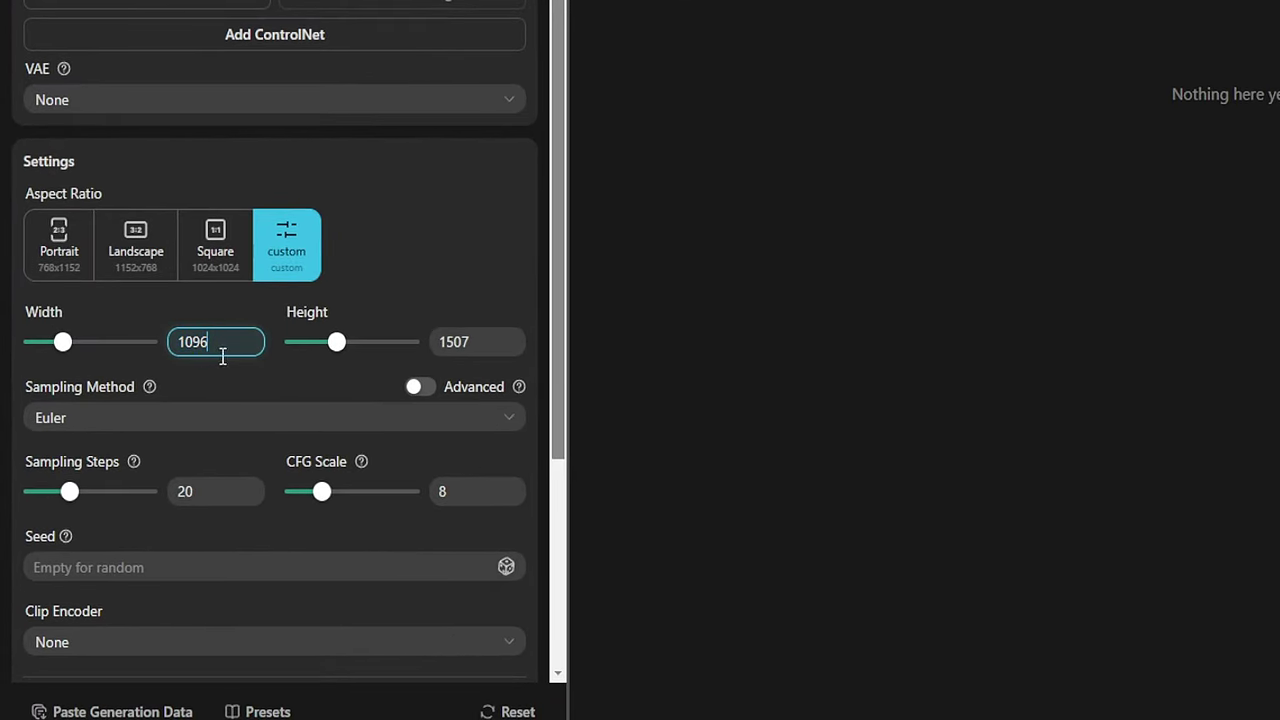
click(487, 346)
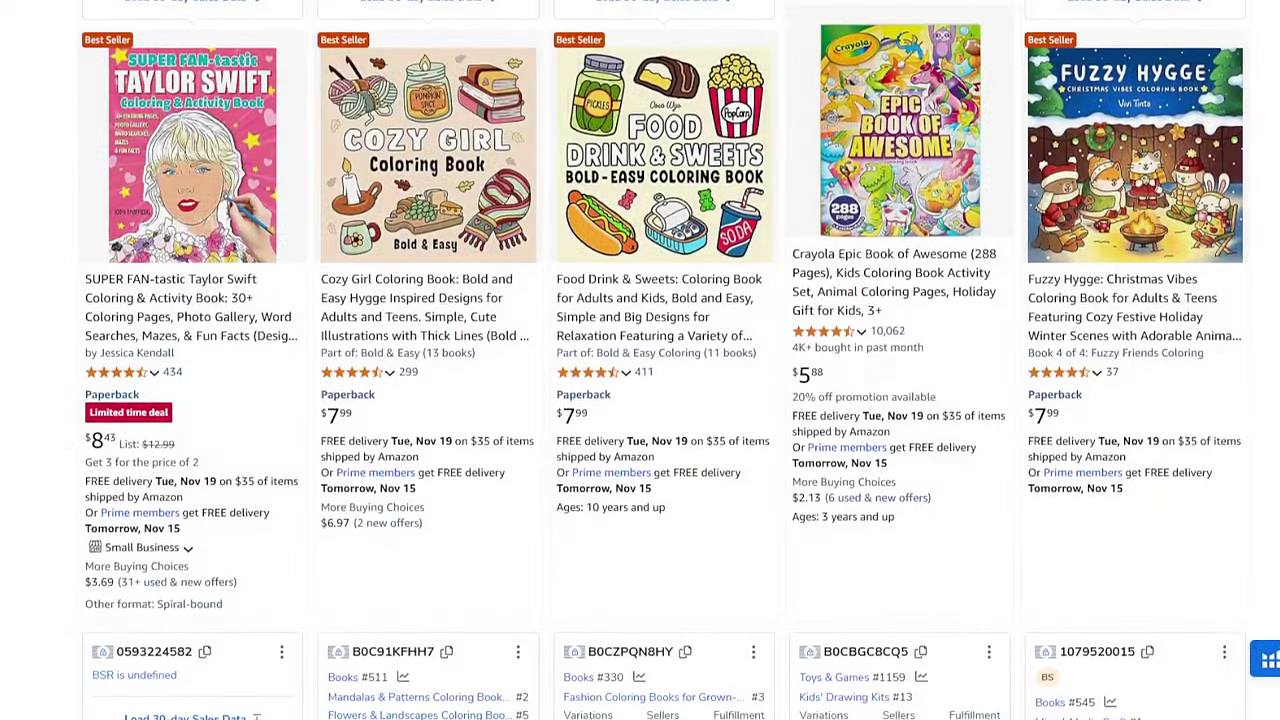
- Switch to the Amazon coloring book results and compare the cozy, food-themed and Christmas titles' prices, reviews and sales ranks
scroll(640, 360, down, 2)
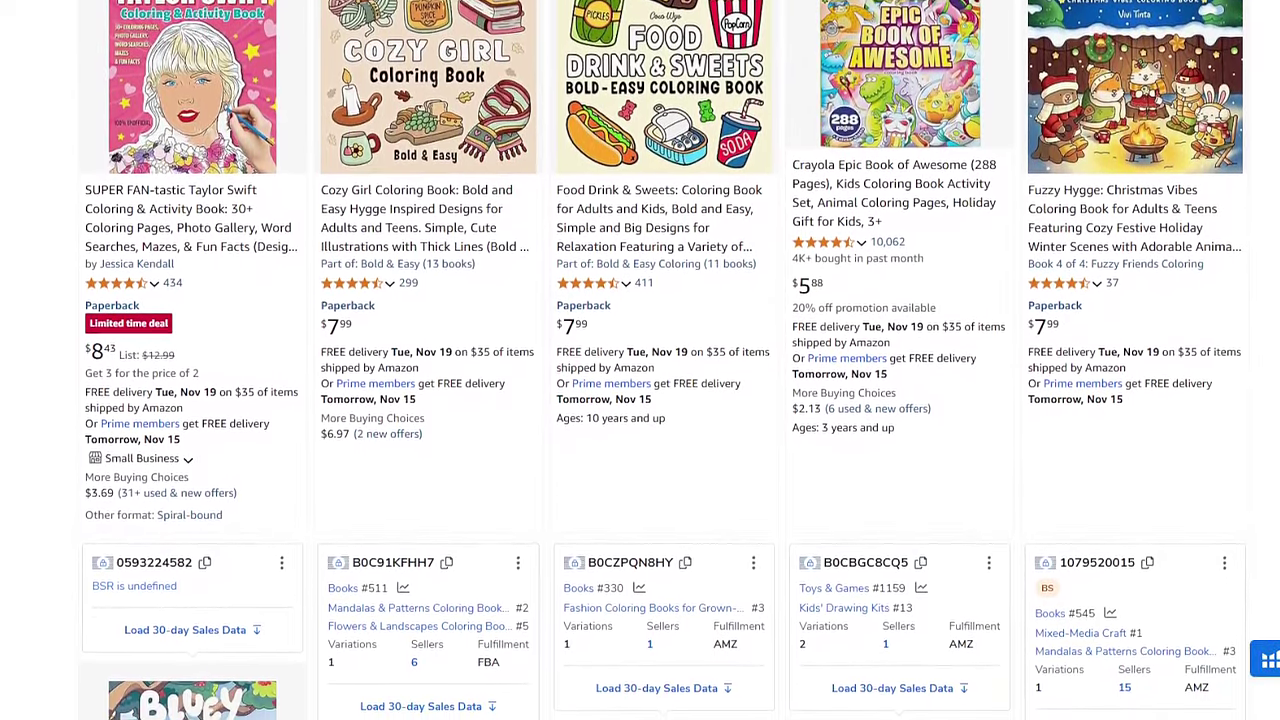
scroll(640, 360, down, 2)
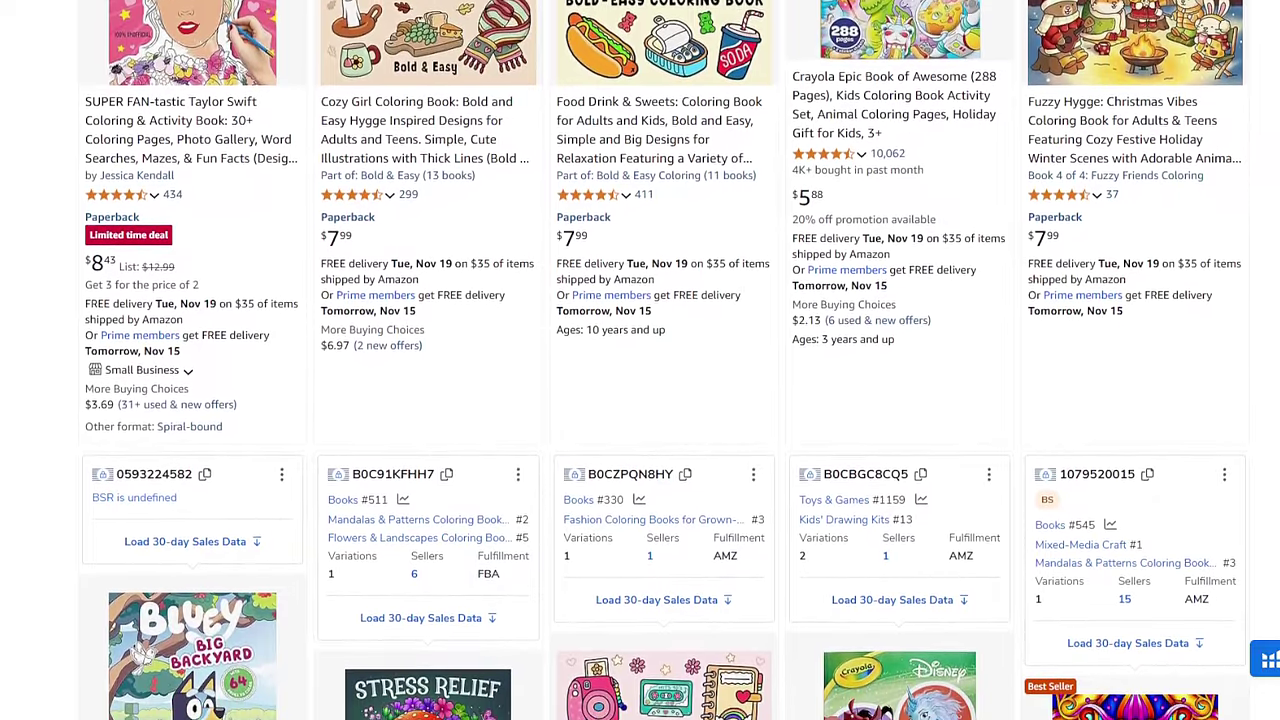
scroll(640, 360, down, 2)
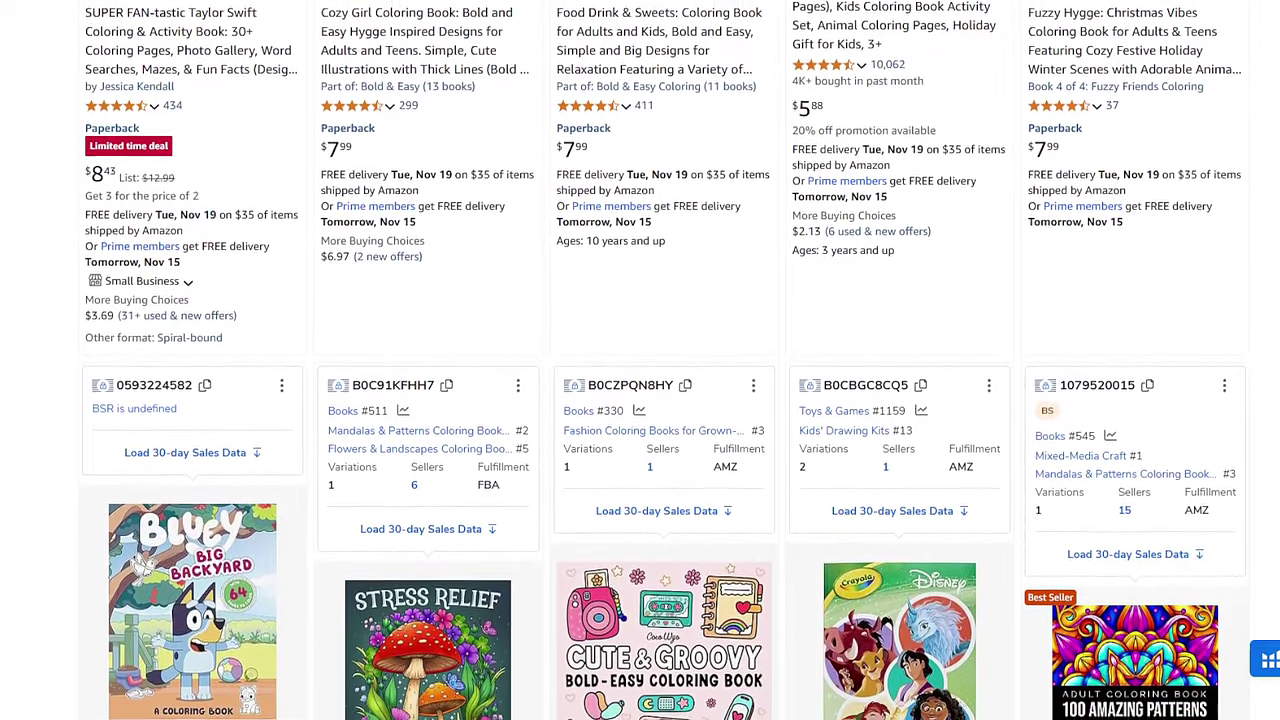
- Switch back to TensorArt and review the custom width and height values, leaving both as they are
click(222, 356)
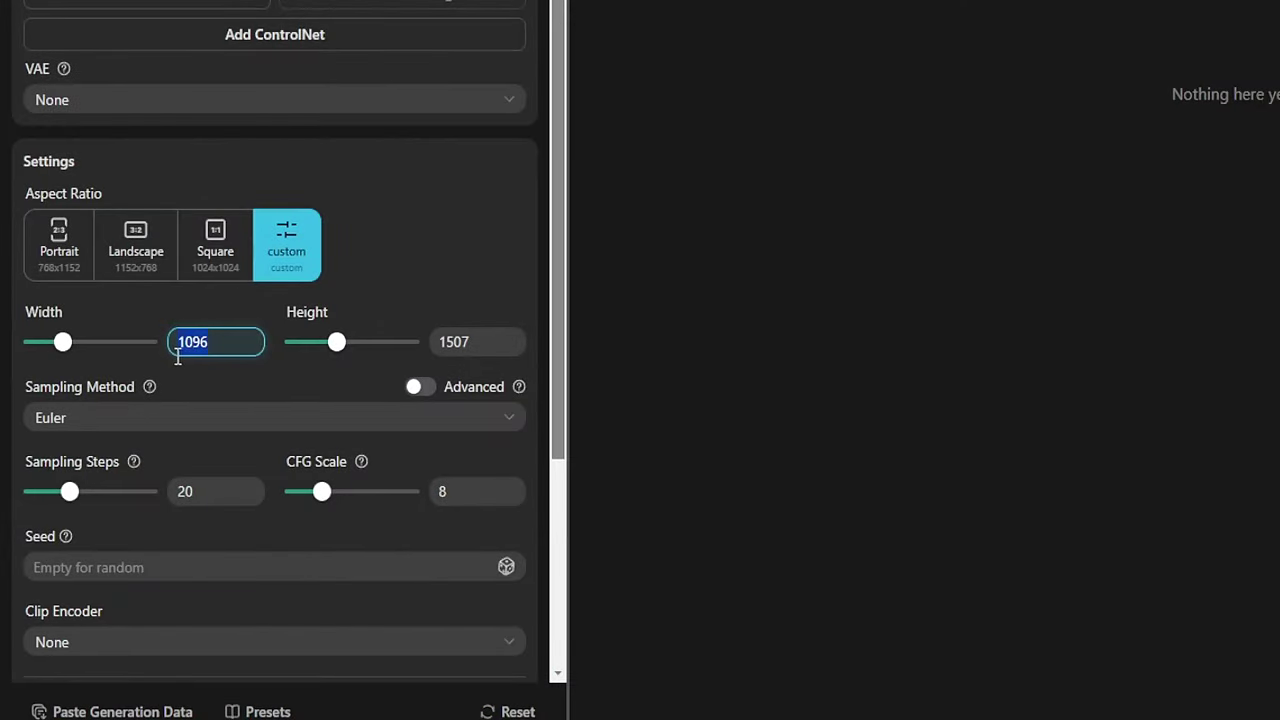
click(222, 354)
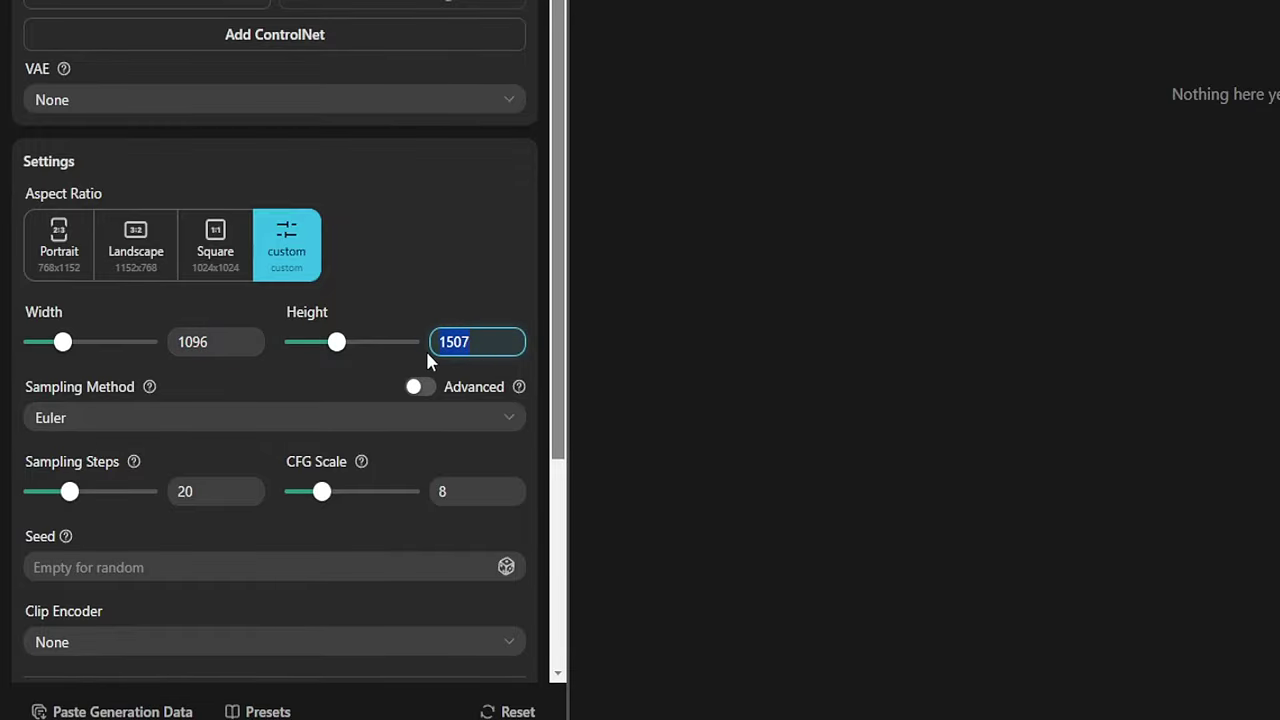
drag(486, 351, 450, 353)
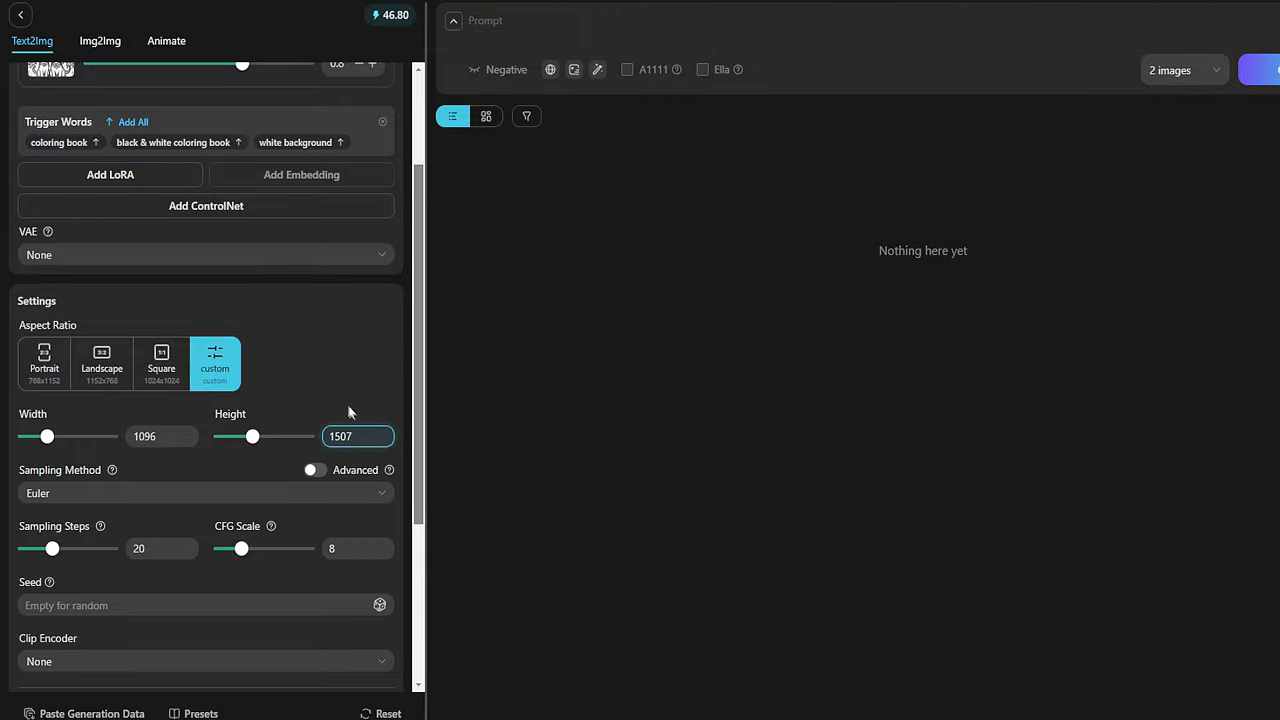
scroll(339, 390, up, 1)
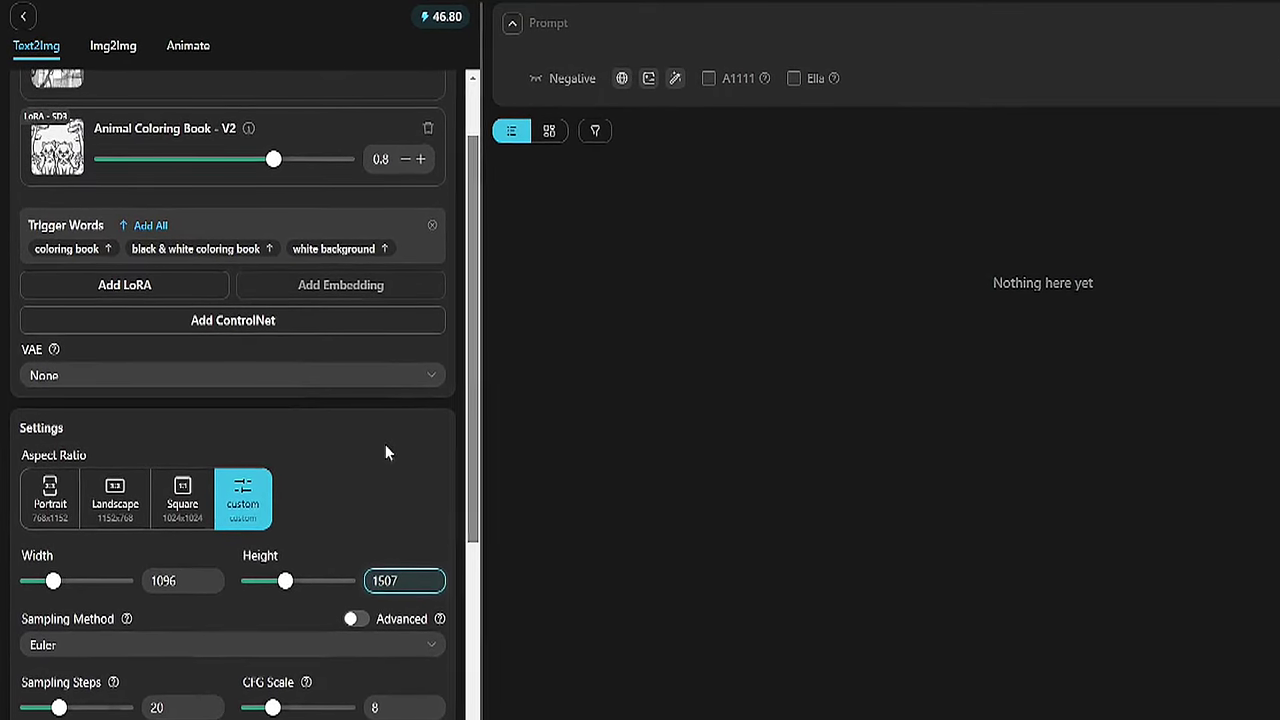
- Switch to the Amazon results and examine the Bluey, stress relief, groovy, Disney and pattern coloring books' covers, prices, reviews and ranks
scroll(768, 360, down, 2)
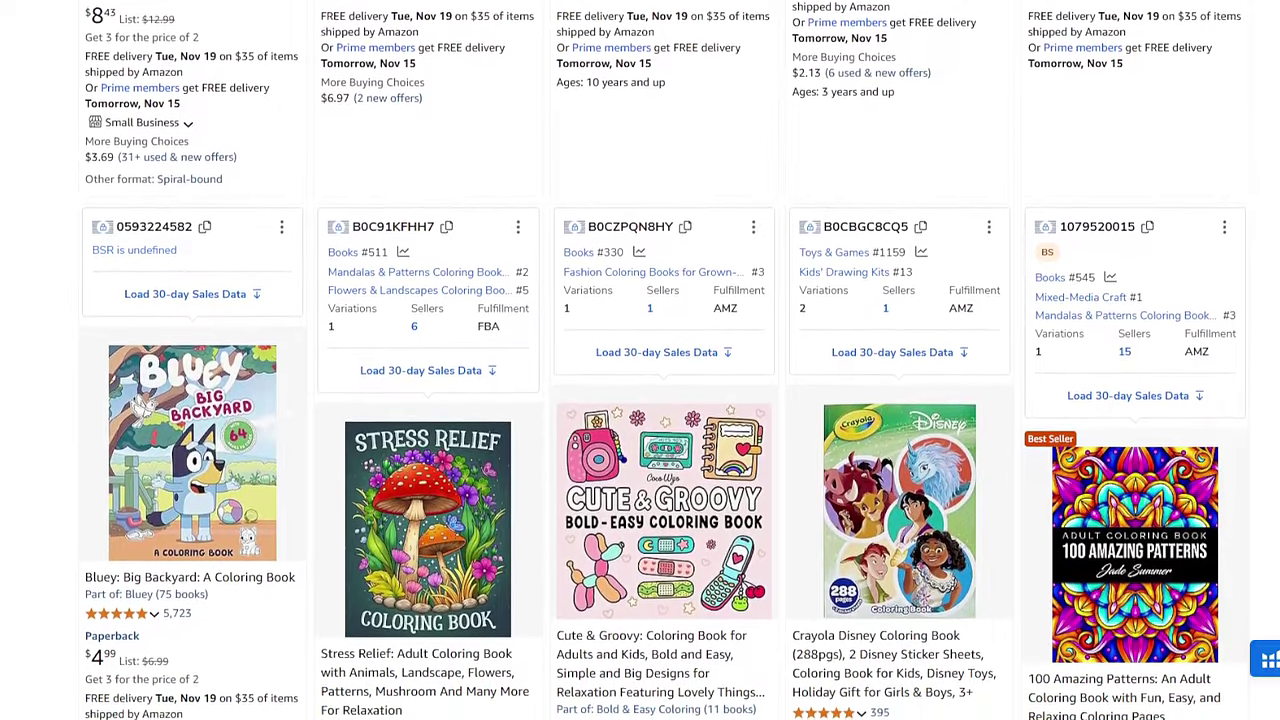
scroll(640, 360, down, 2)
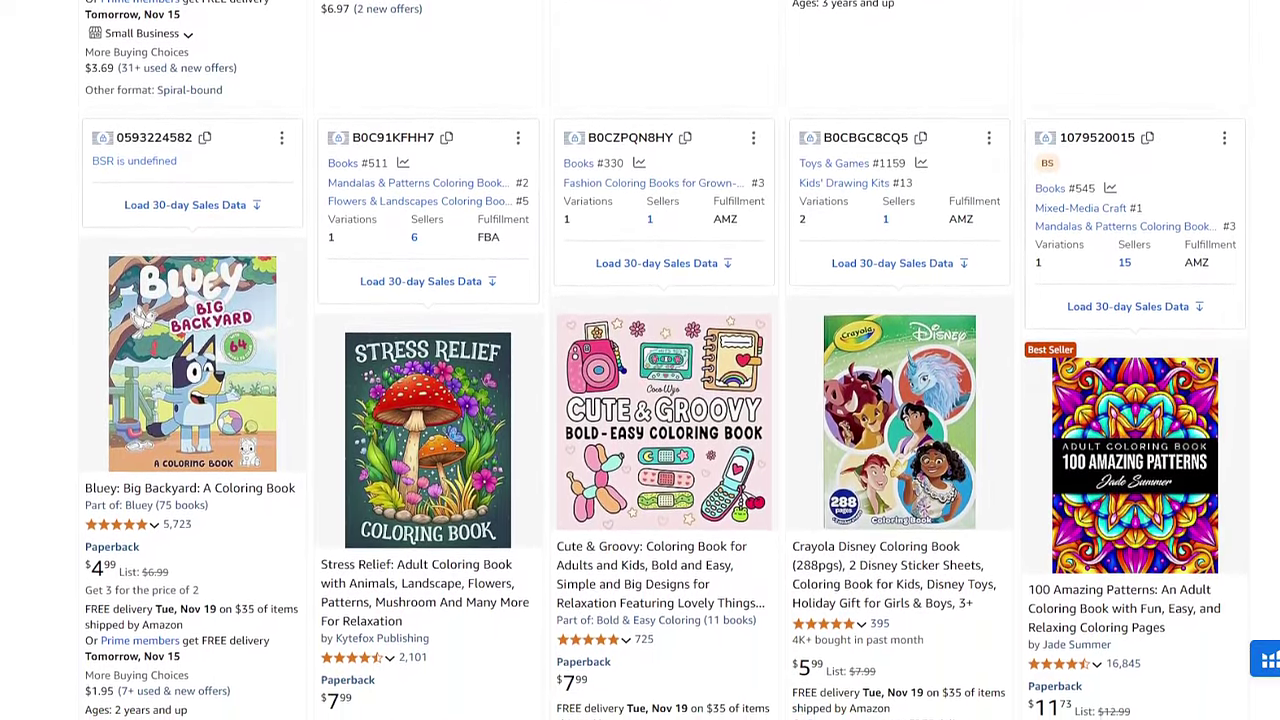
scroll(640, 360, down, 2)
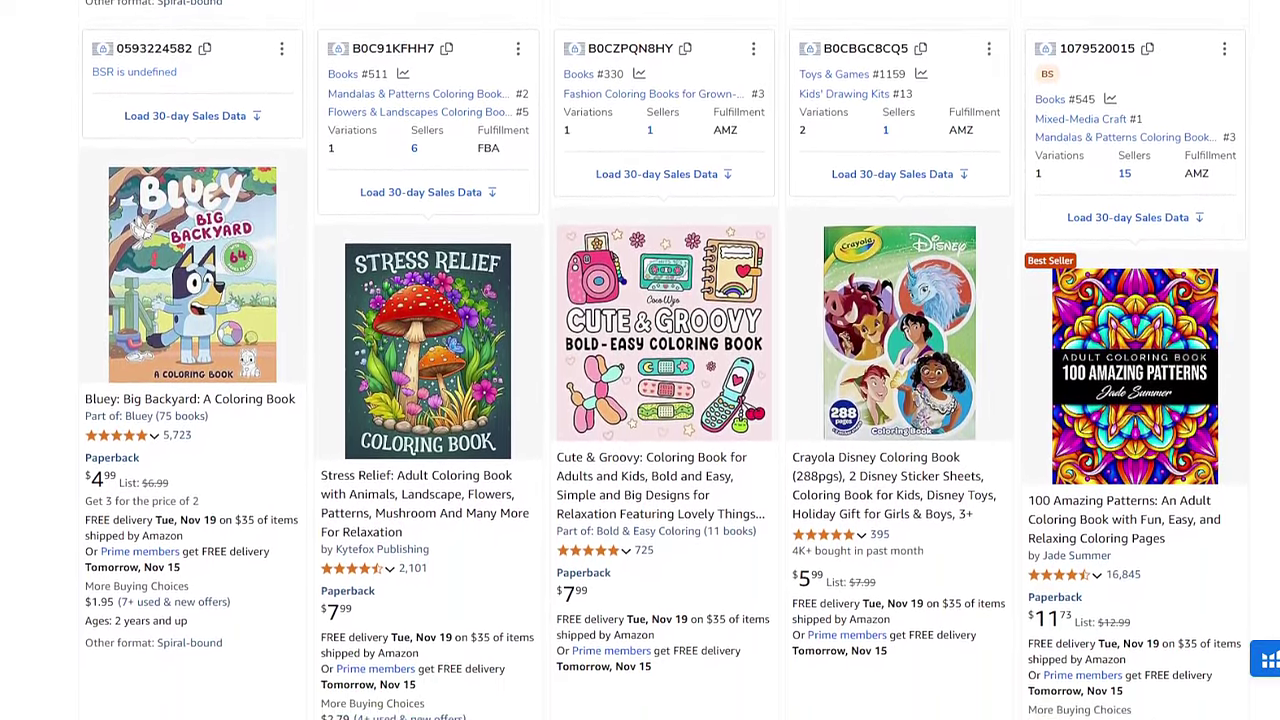
scroll(640, 360, down, 2)
scroll(640, 360, down, 2)
scroll(640, 360, down, 2)
scroll(640, 360, down, 2)
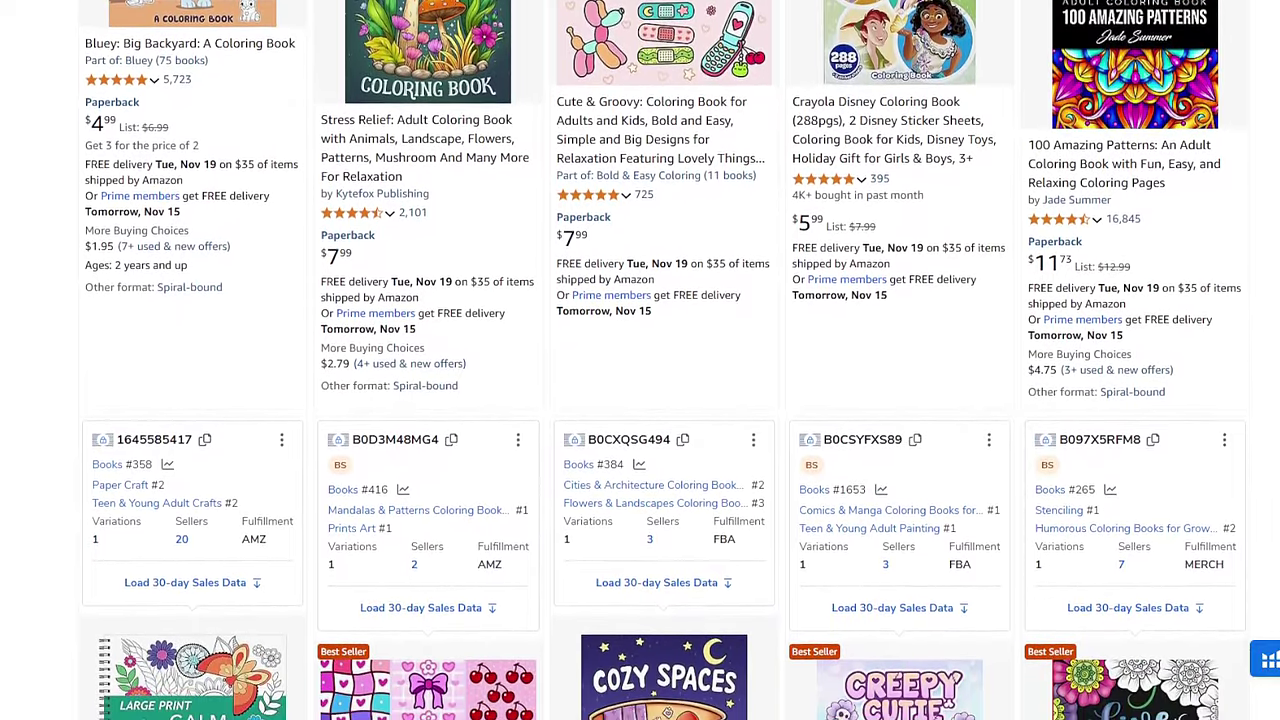
scroll(640, 360, down, 1)
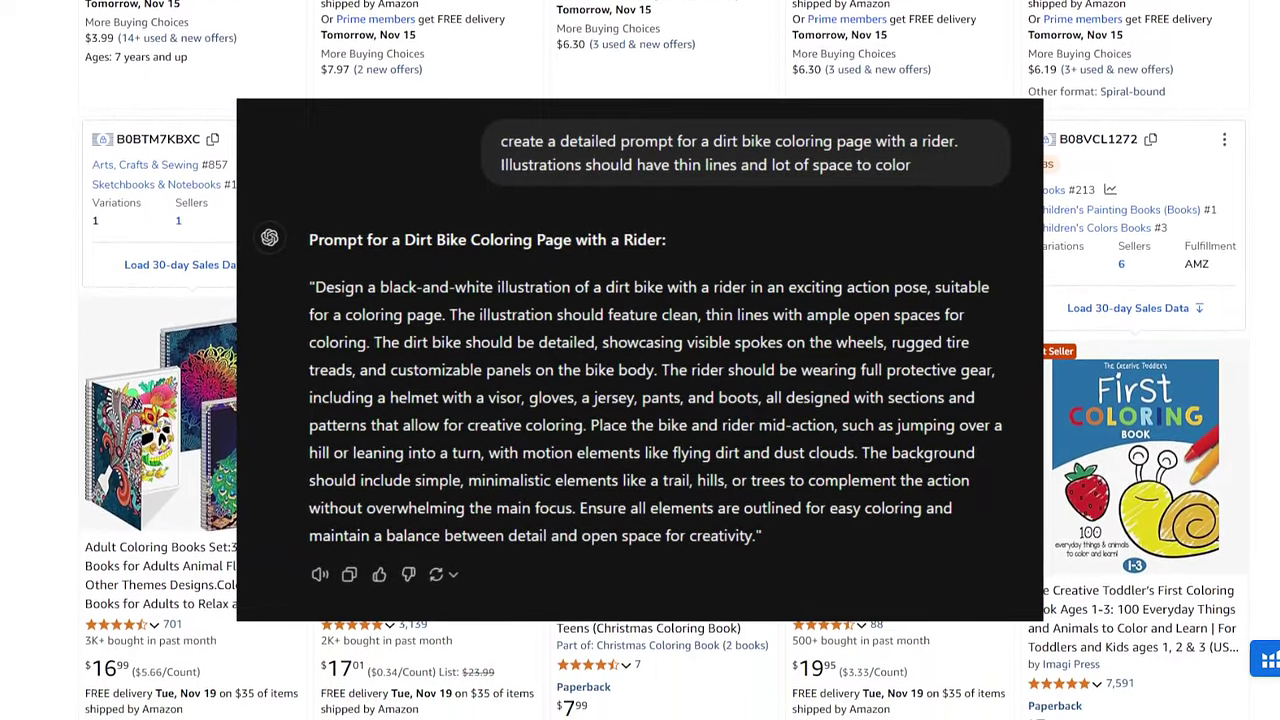
scroll(664, 380, down, 2)
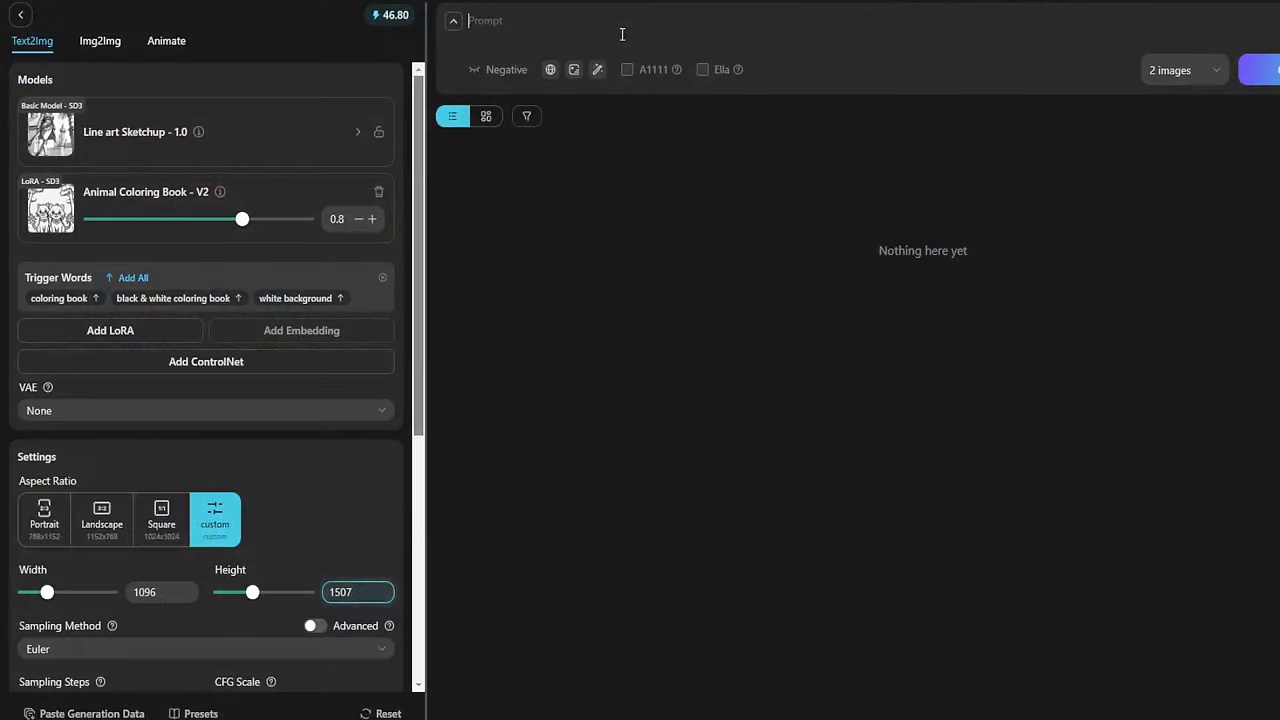
- Switch to TensorArt, paste the detailed dirt bike and rider coloring page prompt and append all of the LoRA's trigger words
click(620, 34)
key(ctrl+v)
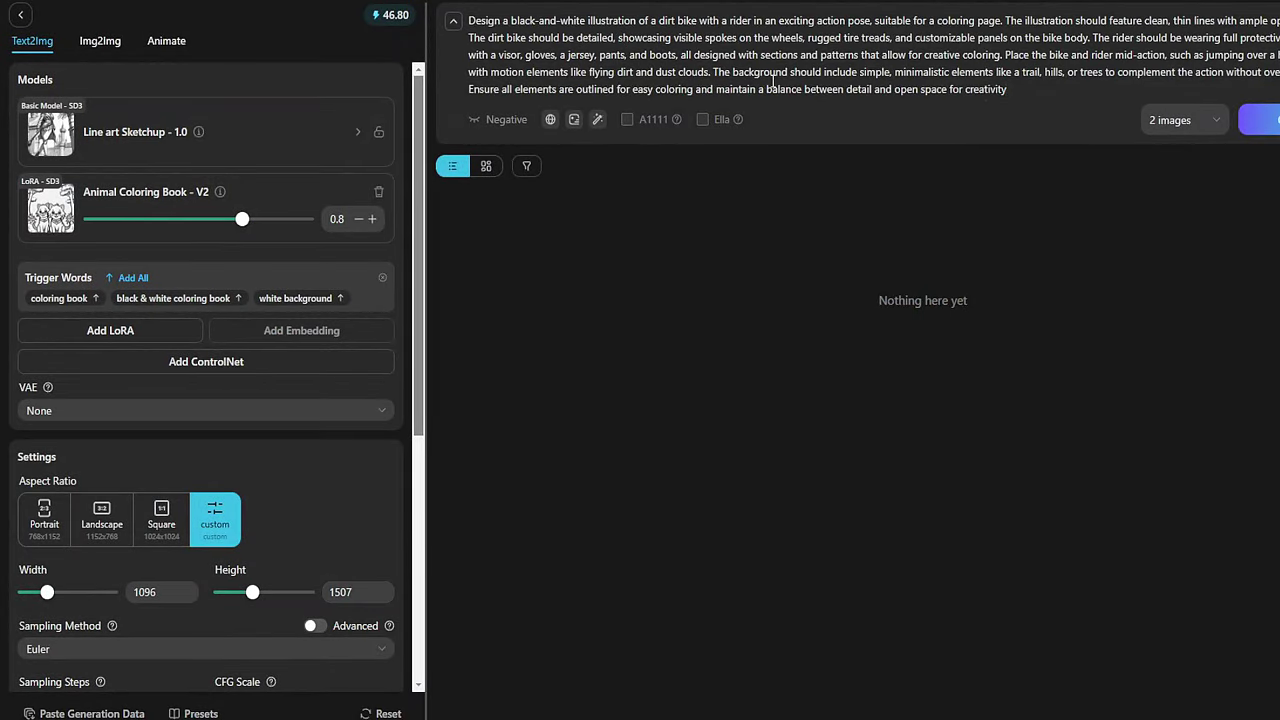
click(135, 278)
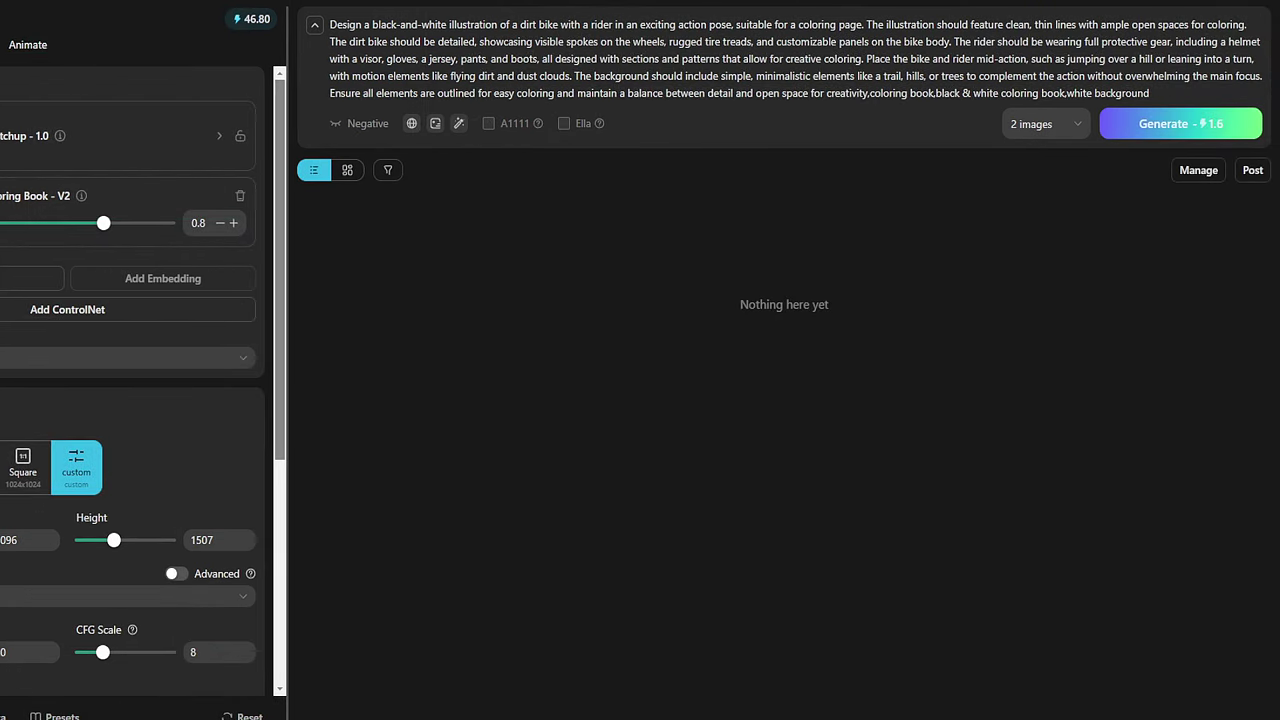
- Keep the batch size at 2 images and generate two batches from the dirt bike prompt
click(1040, 124)
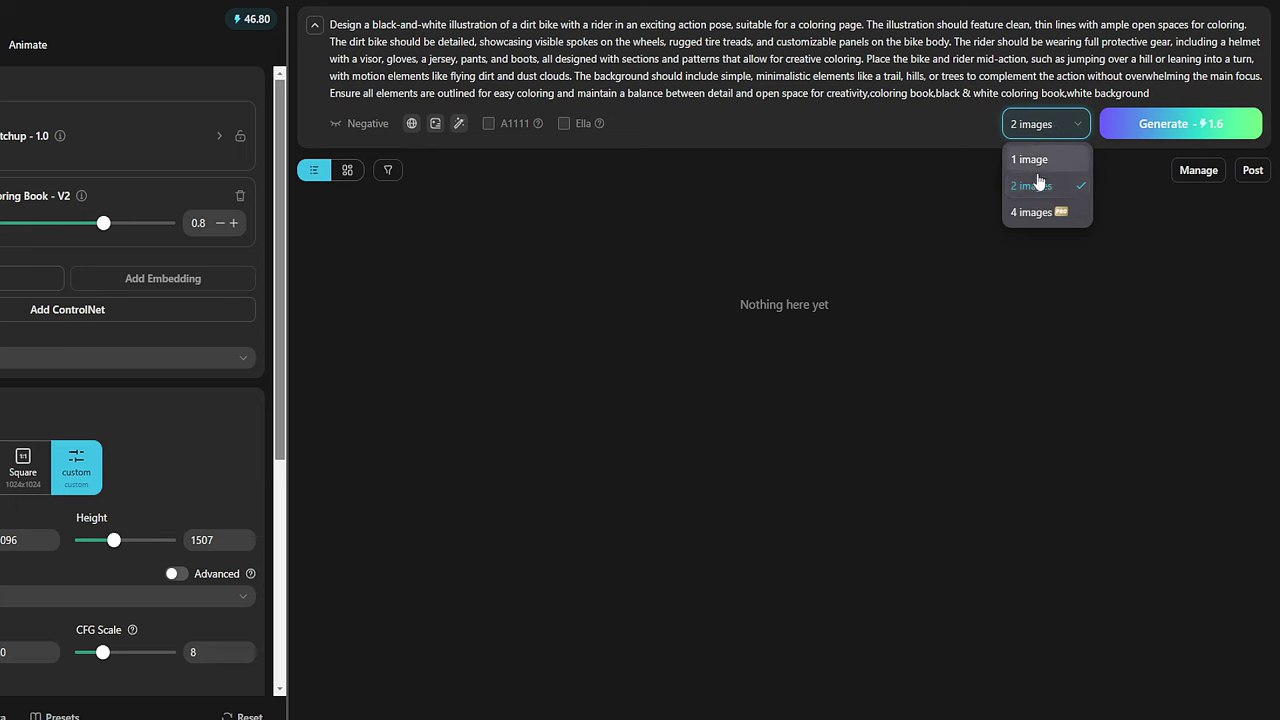
click(1038, 186)
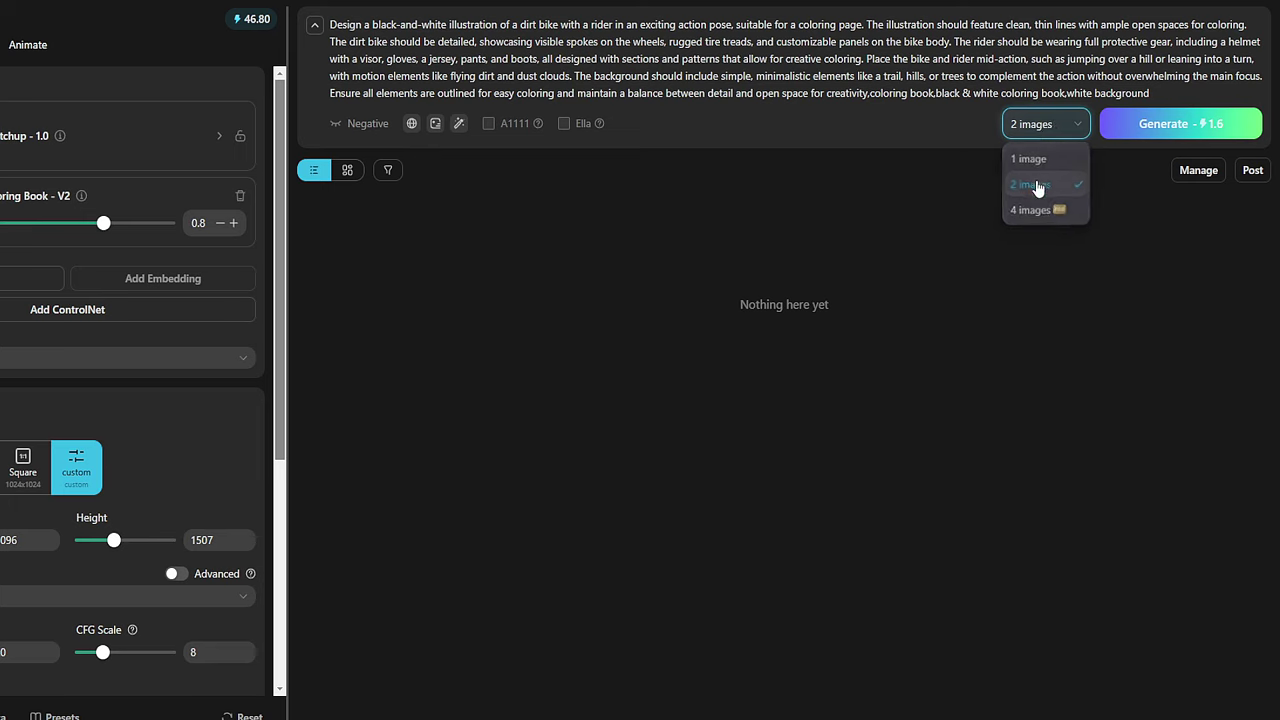
click(1160, 128)
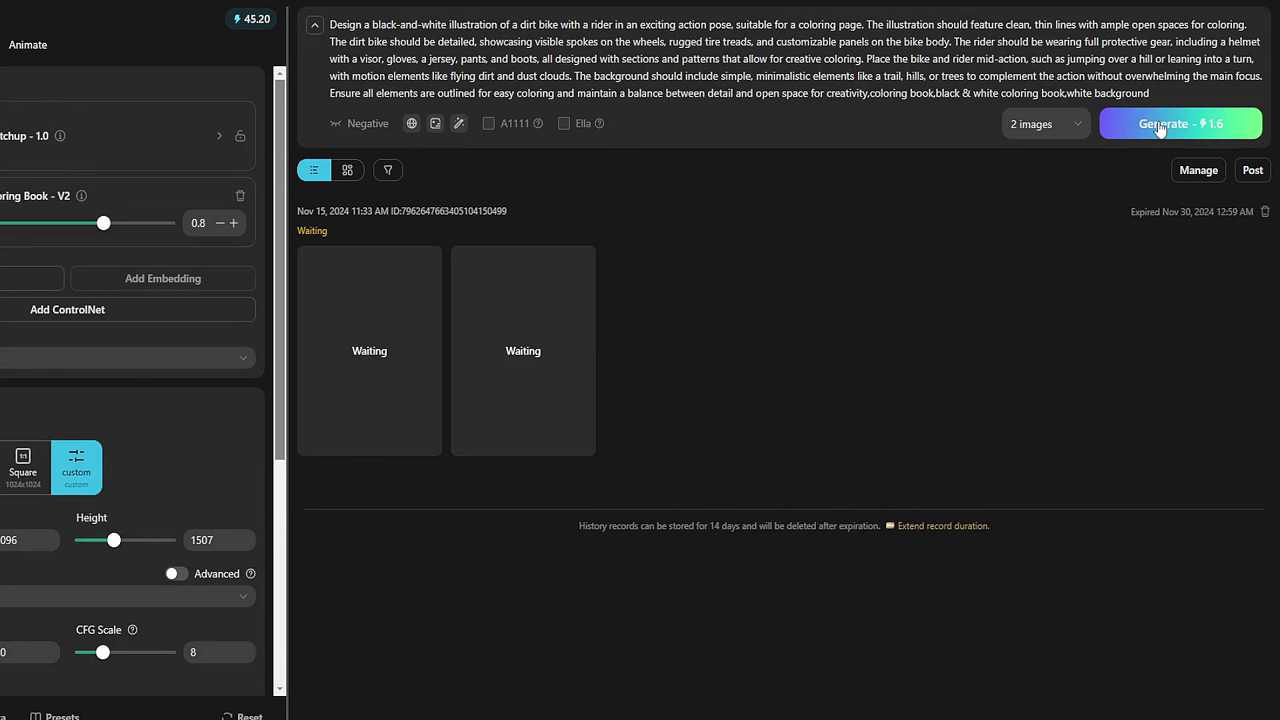
click(1159, 124)
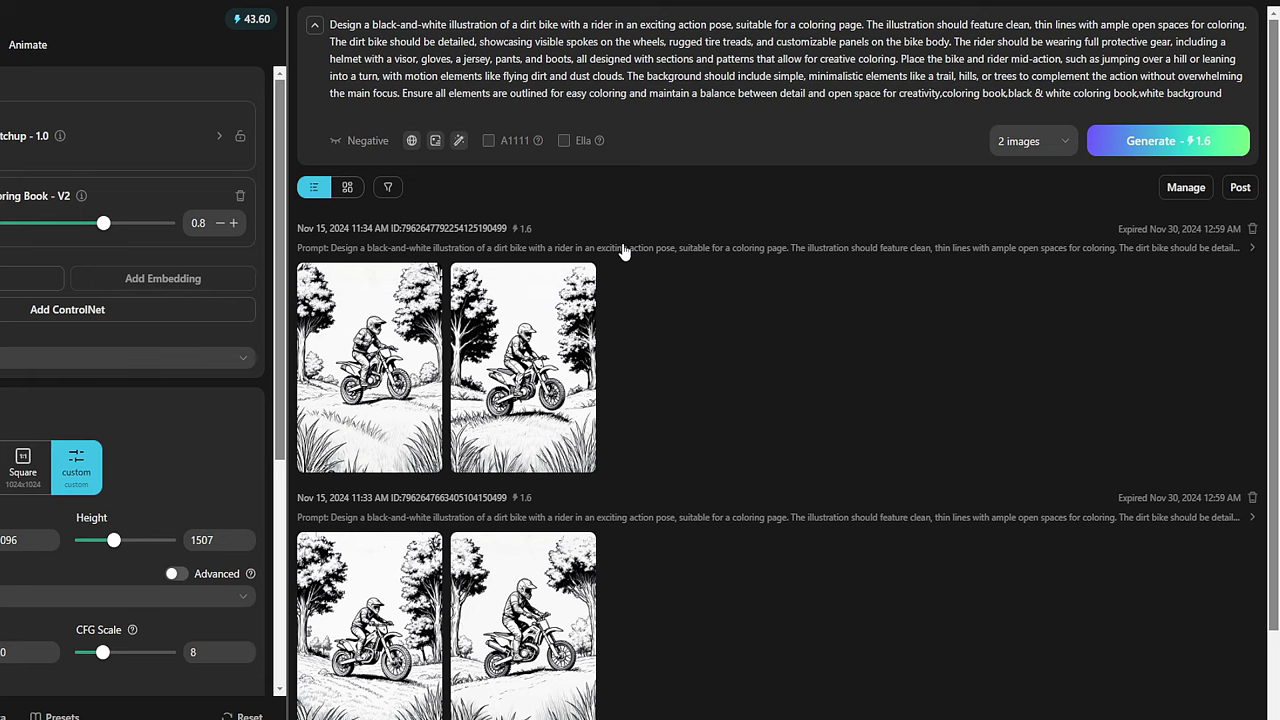
- Lower the Animal Coloring Book LoRA's weight slightly and download the generated image of the rider on a dirt bike
drag(103, 223, 92, 228)
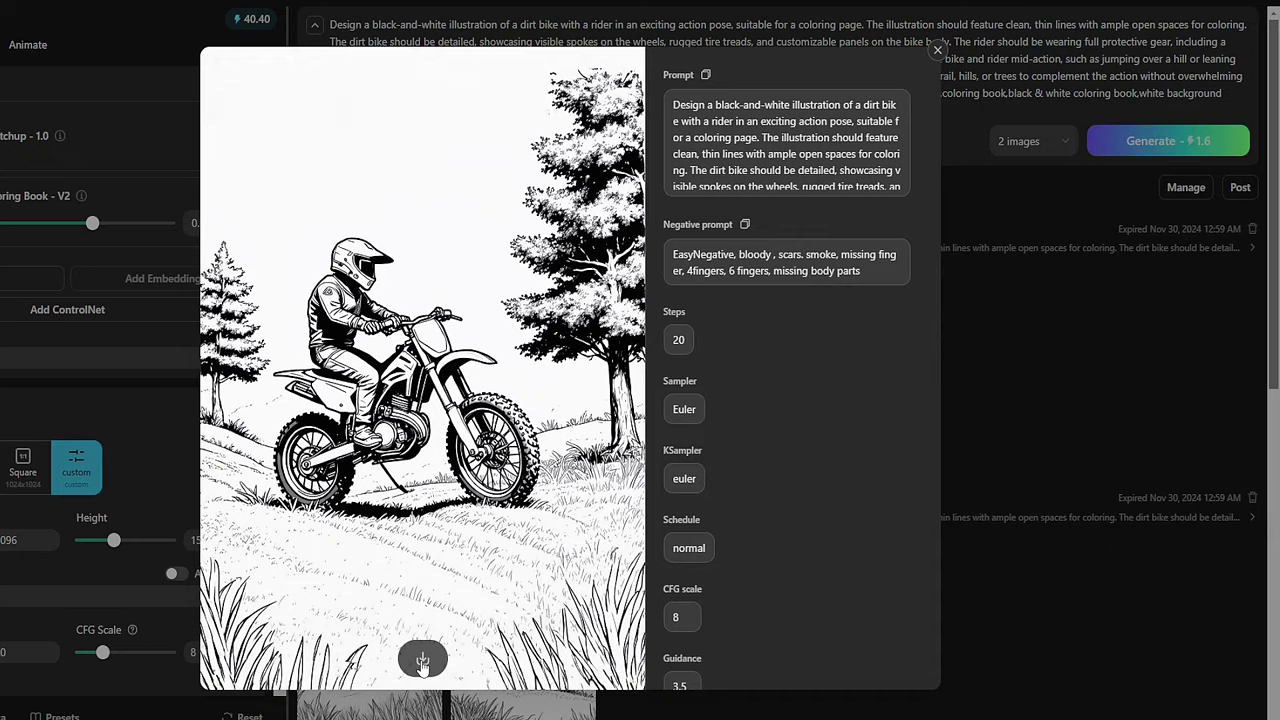
click(422, 662)
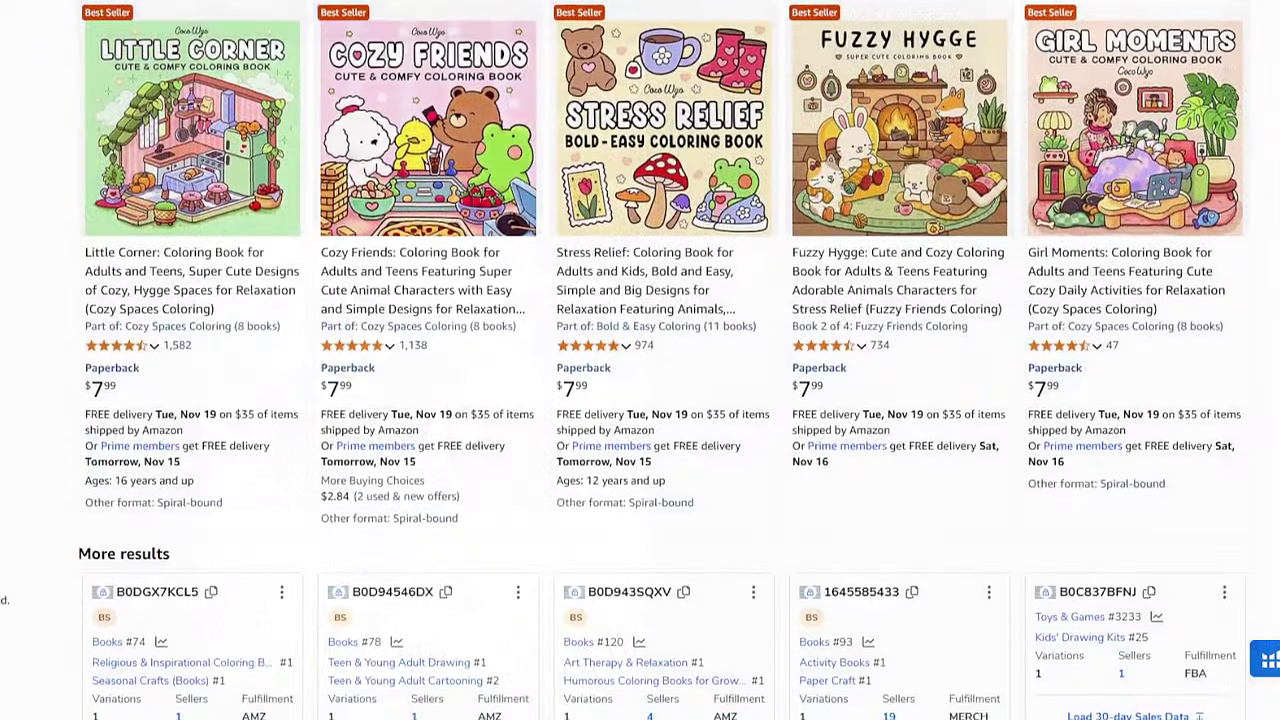
- Switch to the Amazon results and examine the best-selling cozy, Christmas, spooky and stress relief coloring books' ranks, reviews, prices and covers
scroll(640, 360, down, 2)
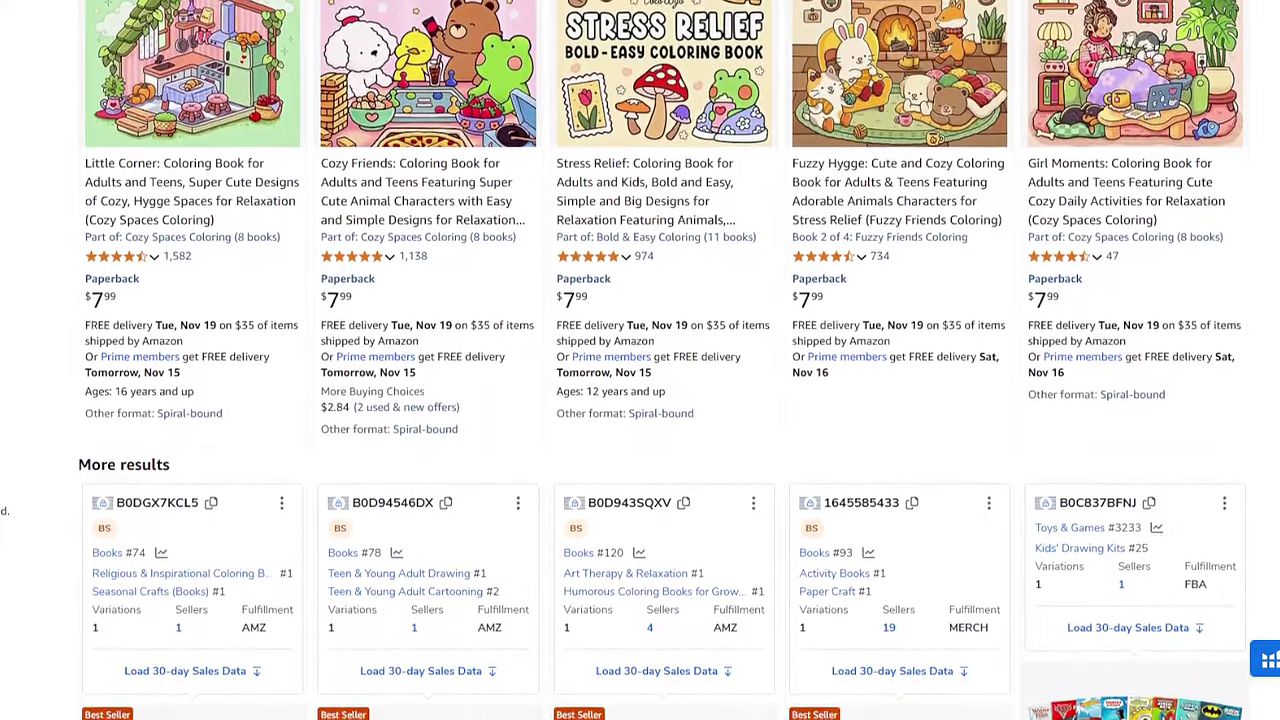
scroll(640, 360, down, 2)
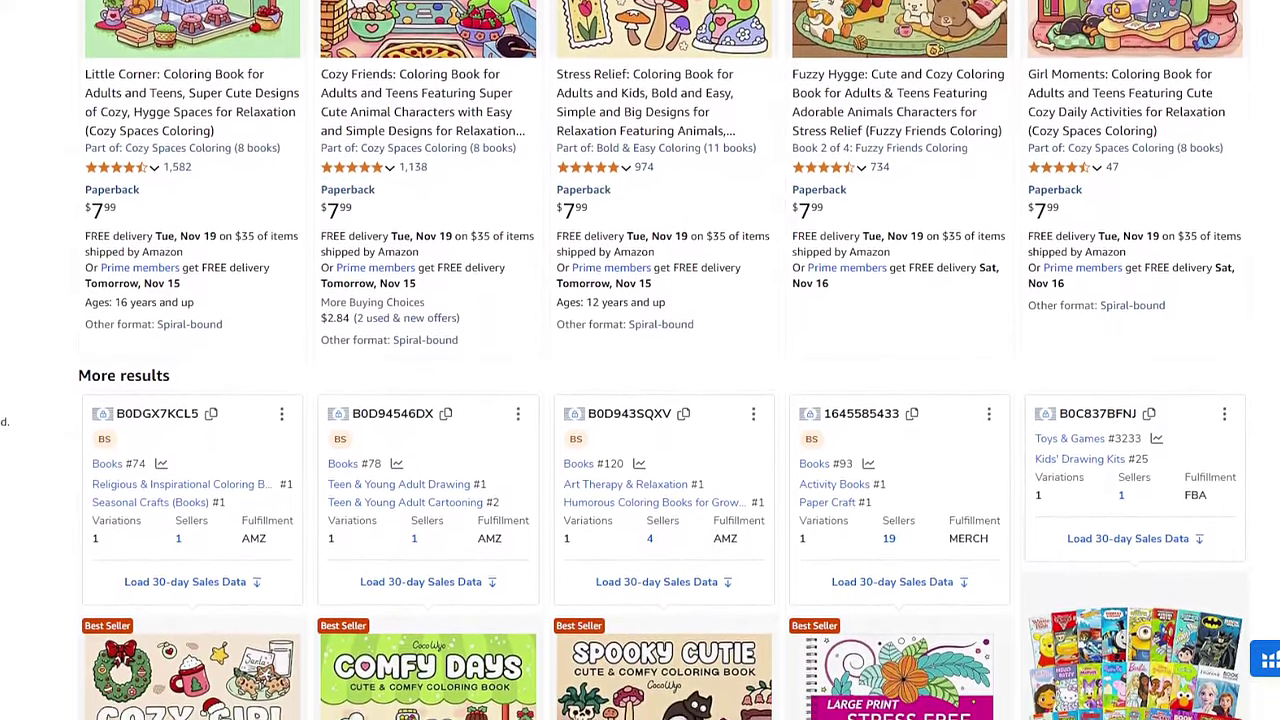
scroll(640, 360, down, 2)
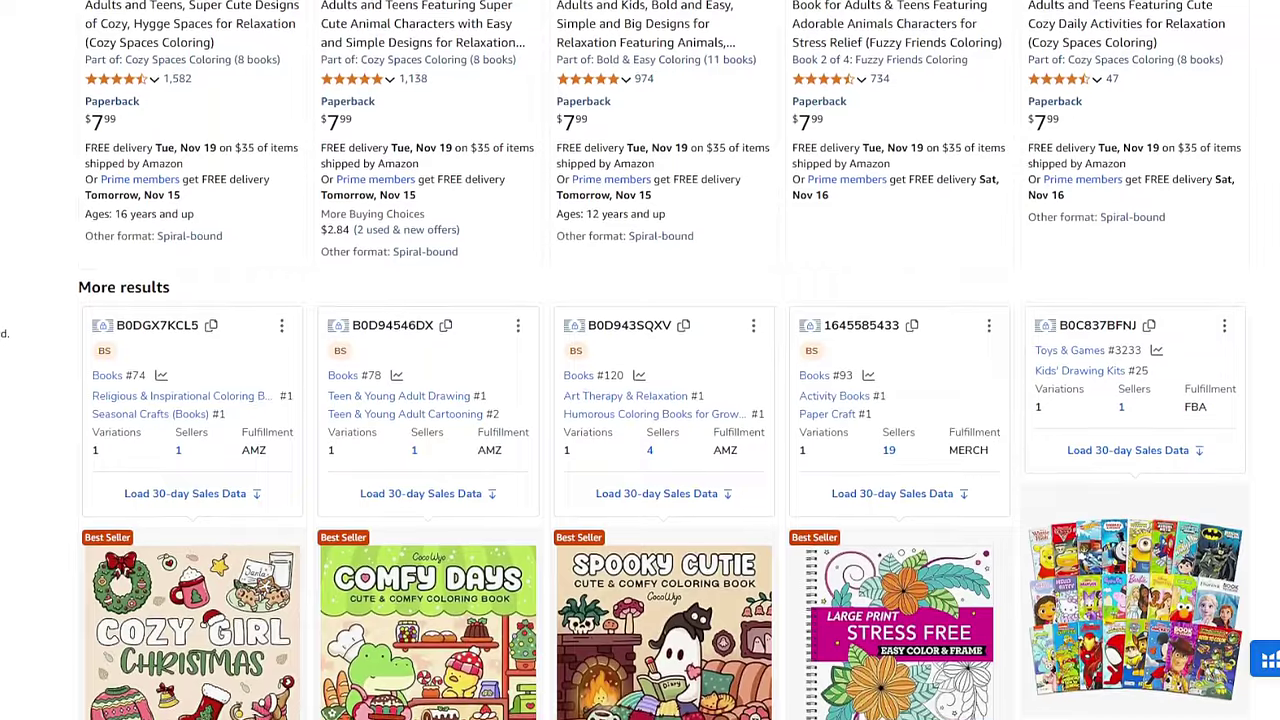
scroll(640, 360, down, 2)
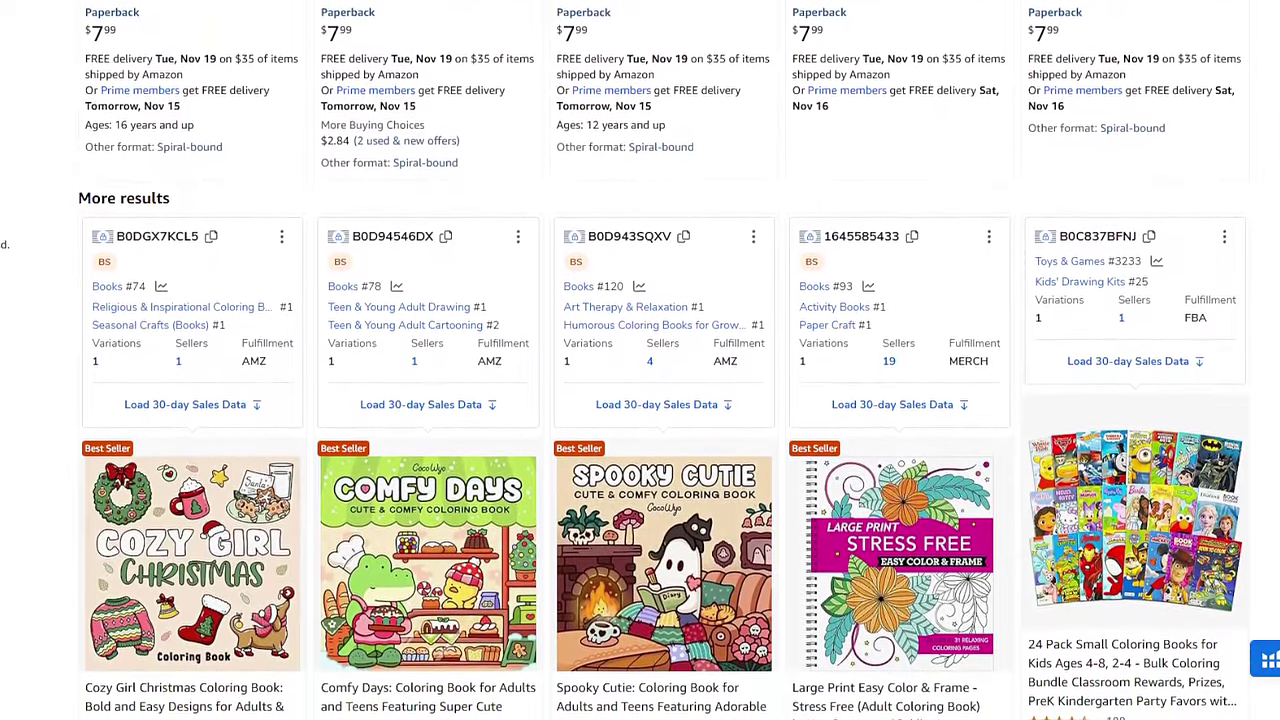
scroll(640, 360, down, 2)
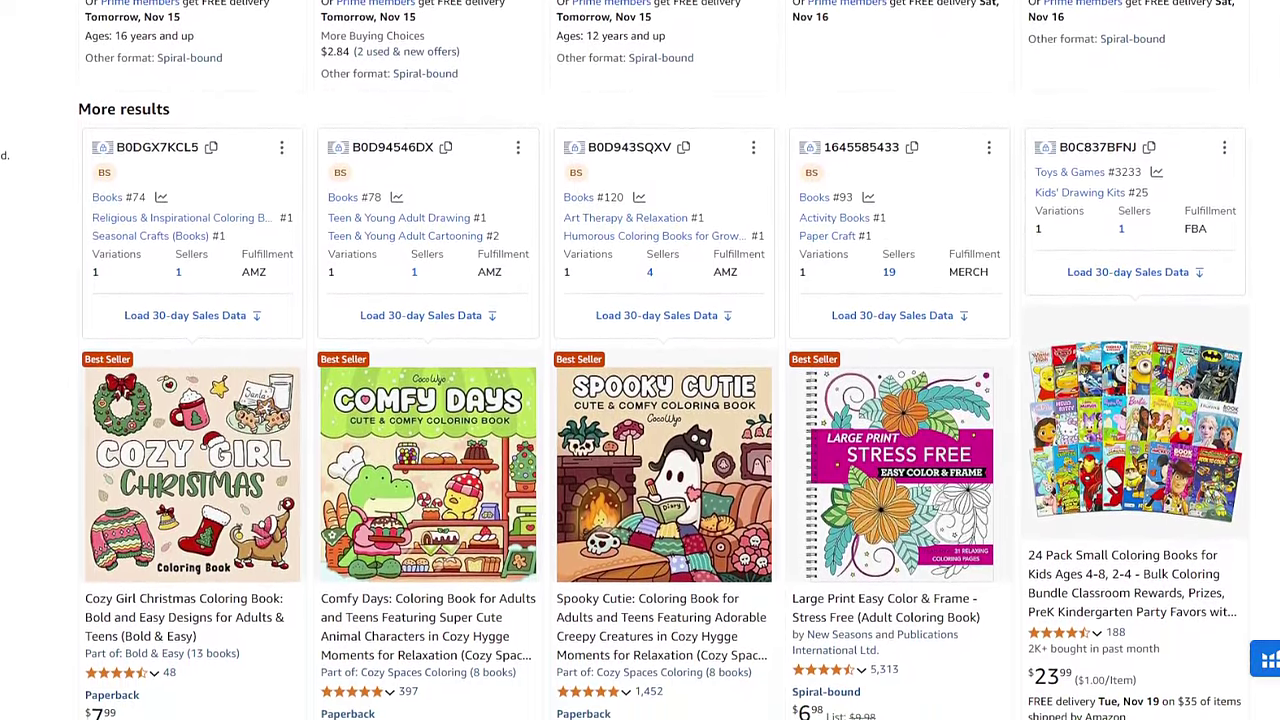
scroll(640, 360, down, 2)
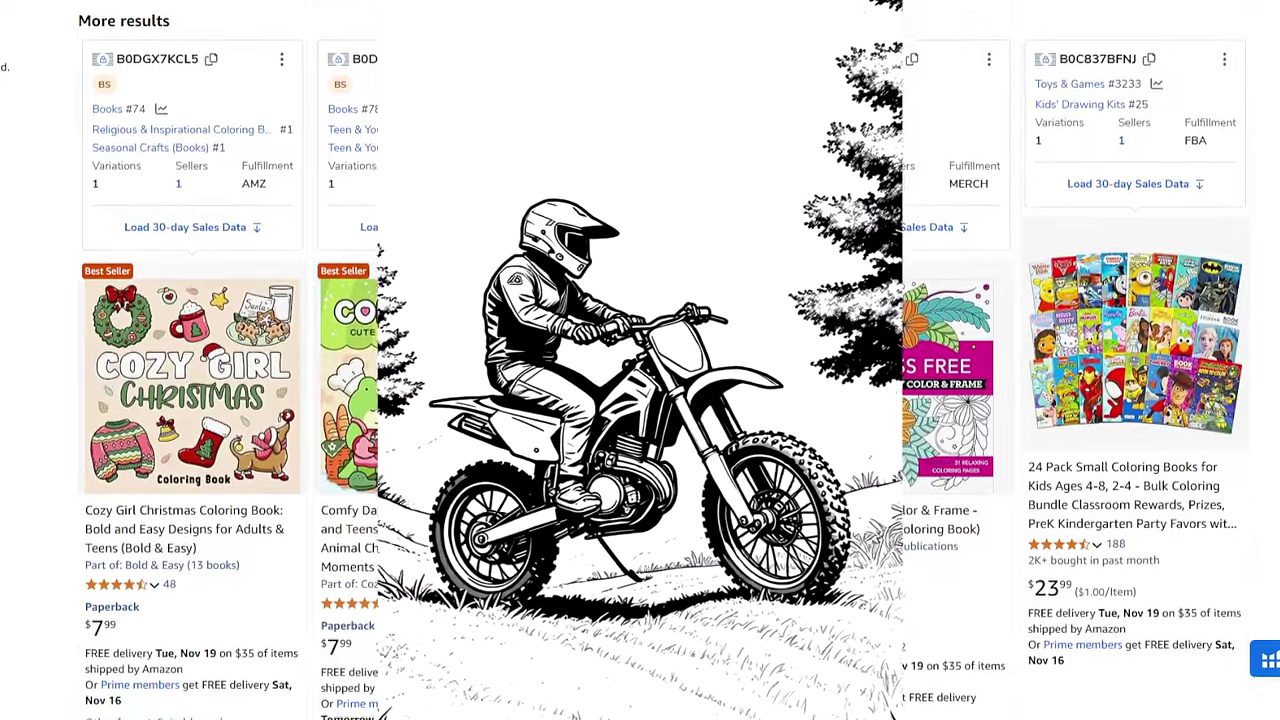
scroll(640, 360, down, 1)
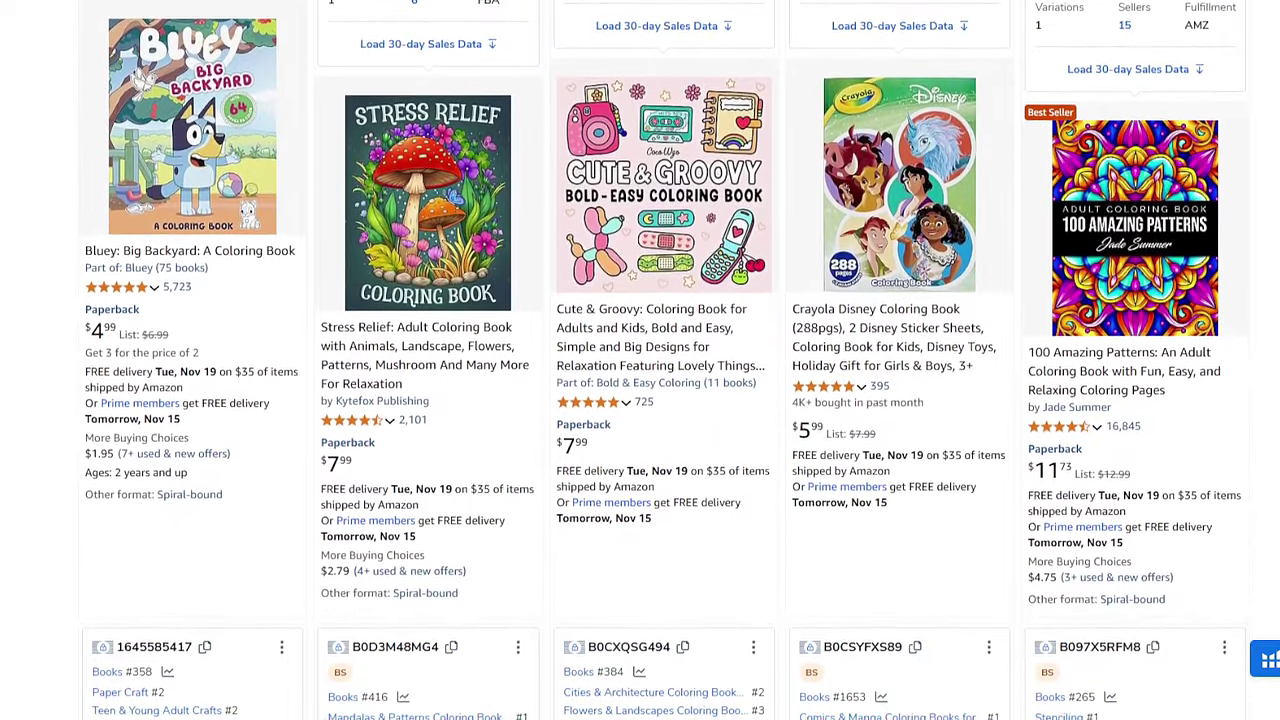
scroll(640, 360, down, 2)
scroll(640, 360, down, 2)
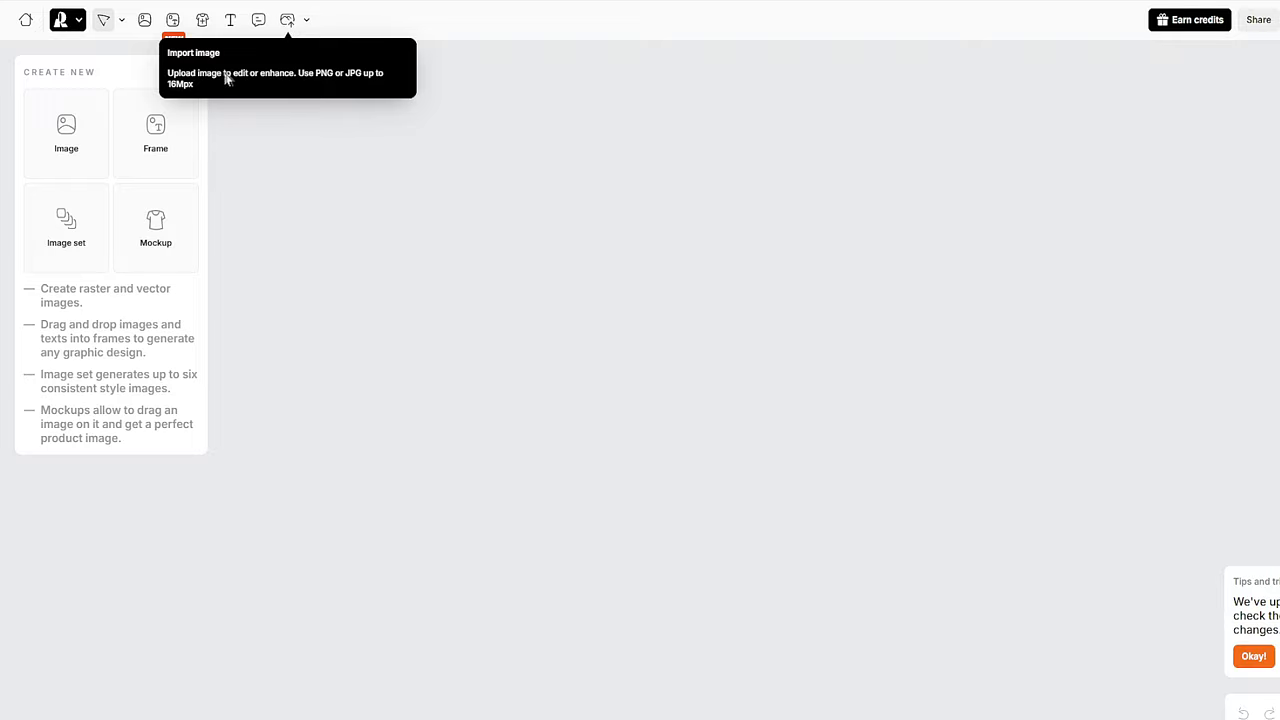
- Switch to Recraft, import the downloaded dirt bike image, inspect its line quality up close and fit it back in view
click(290, 28)
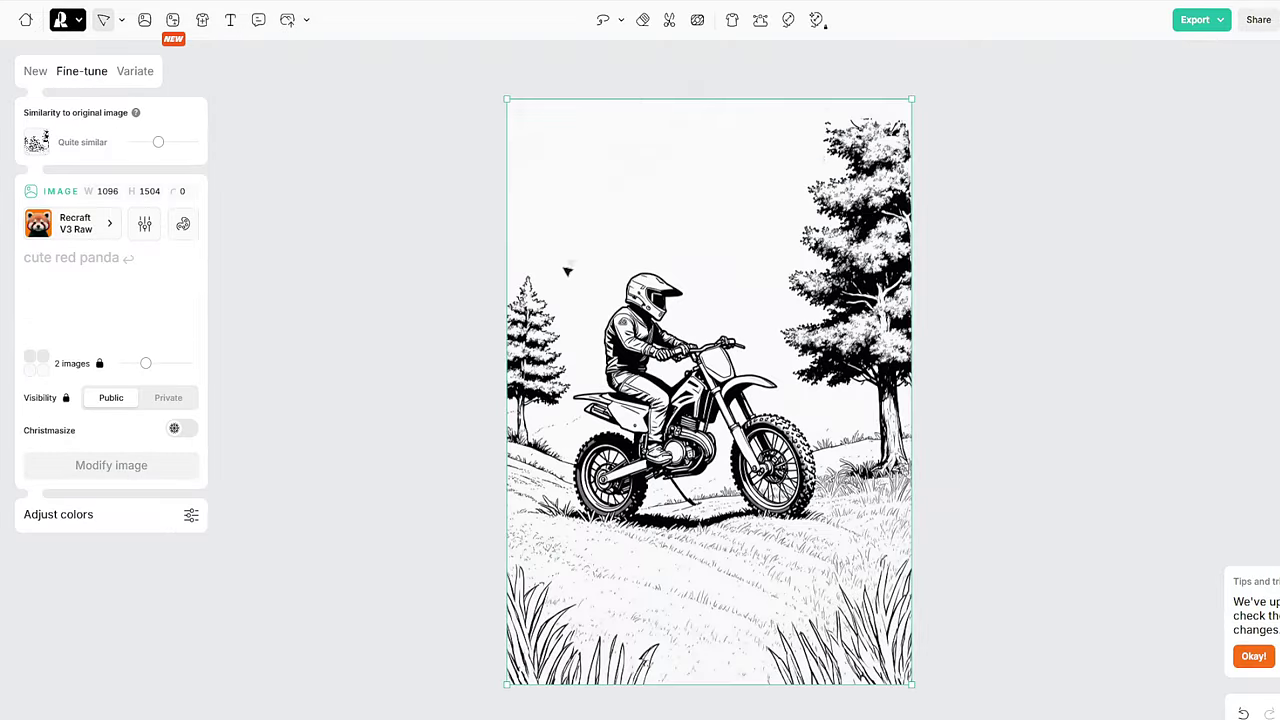
scroll(522, 296, up, 5)
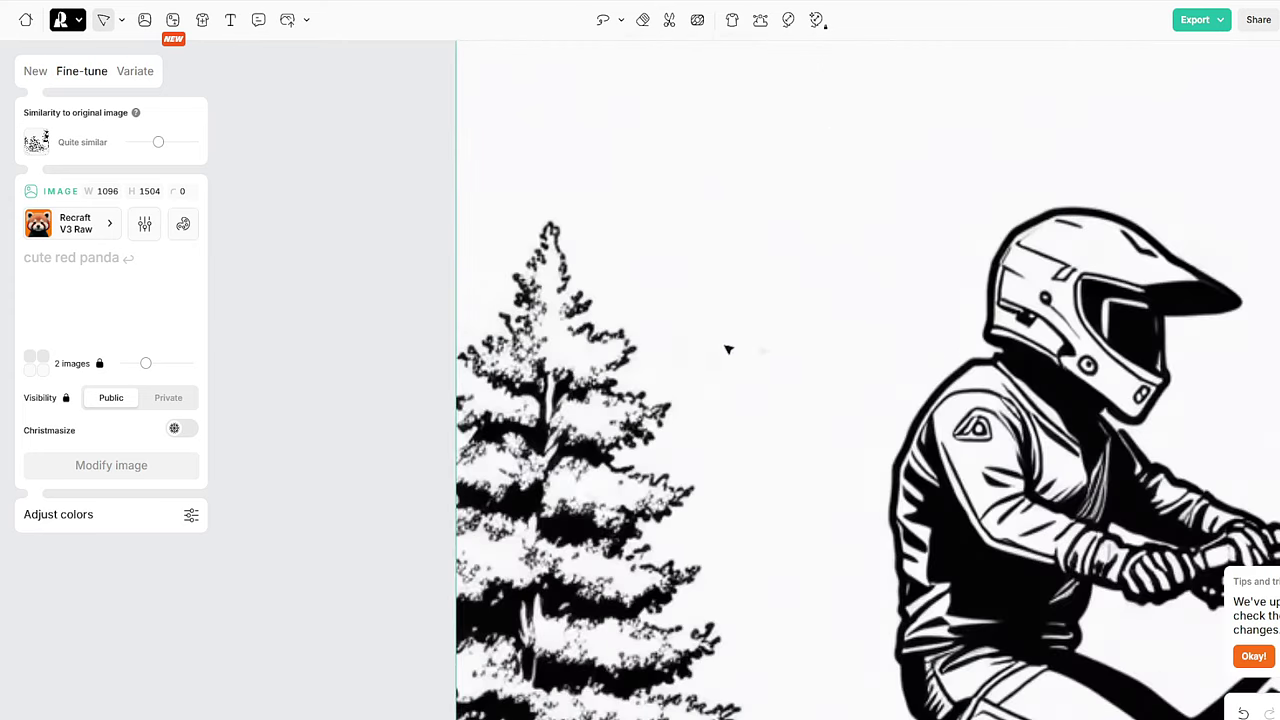
scroll(1070, 320, up, 5)
key(shift+1)
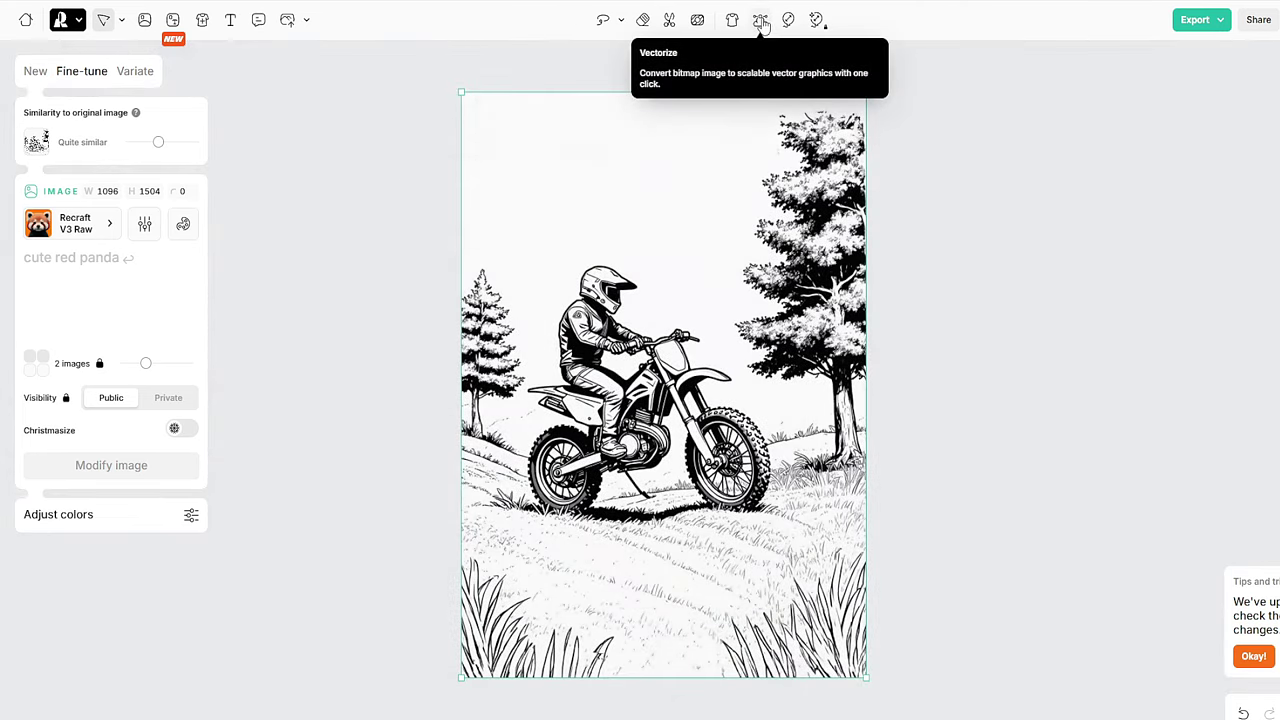
- Vectorize the dirt bike image and inspect the edge quality of the rider's helmet and visor up close
click(762, 25)
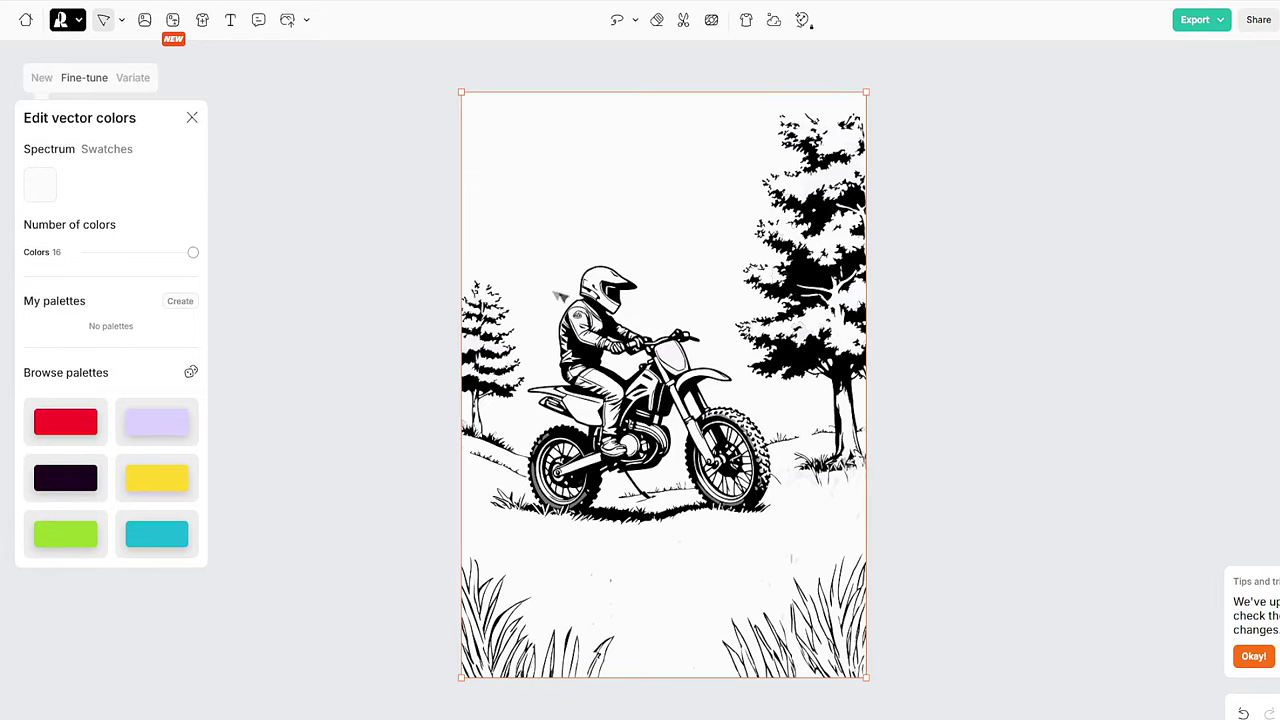
scroll(583, 307, up, 3)
scroll(675, 292, up, 6)
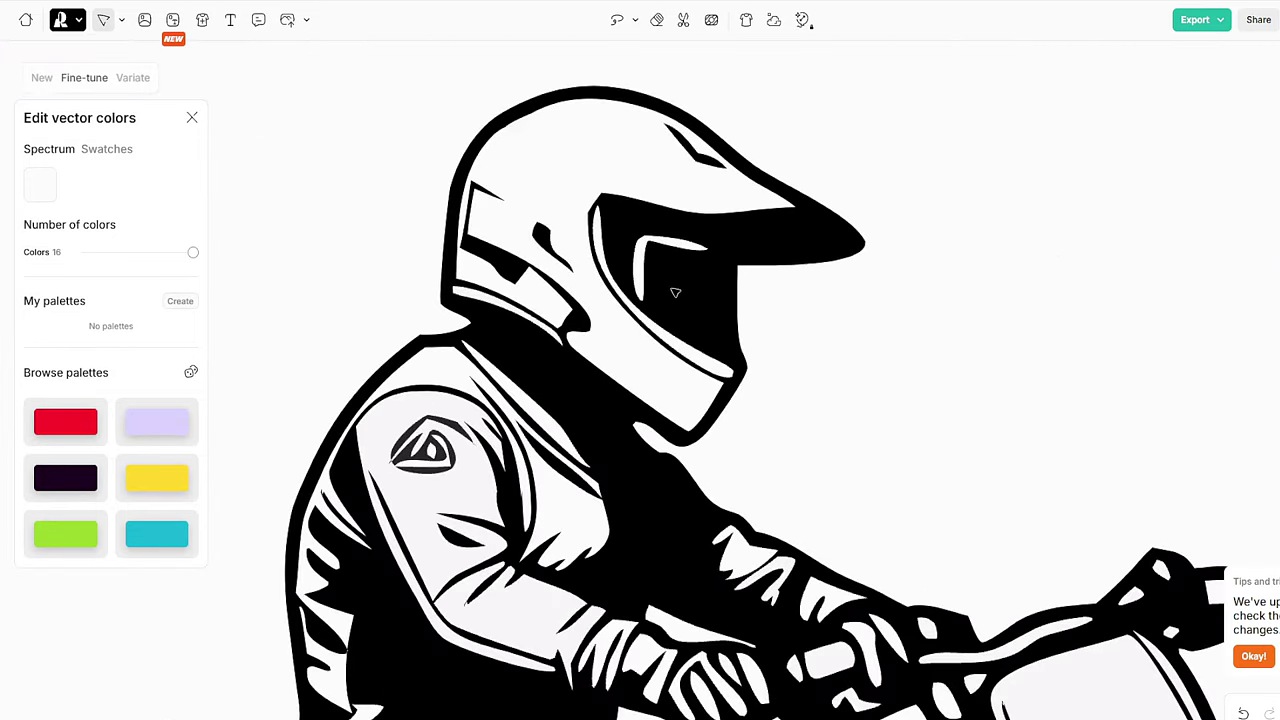
scroll(675, 292, up, 4)
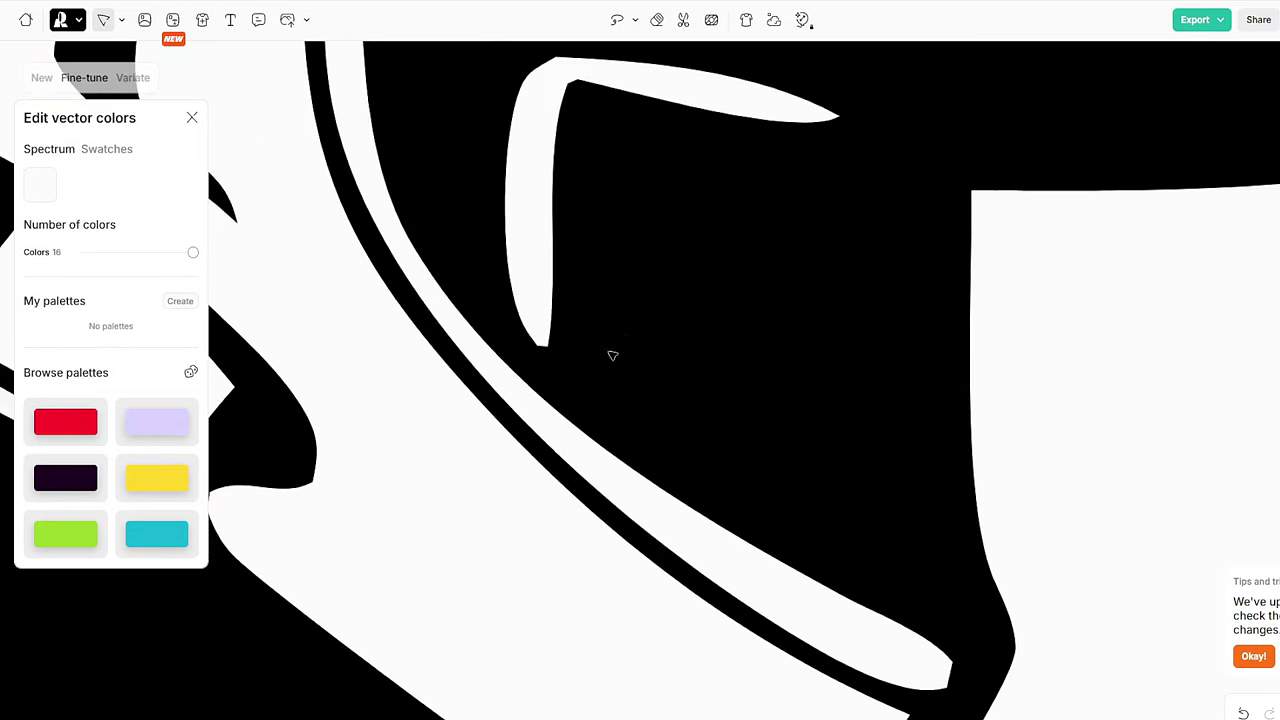
scroll(609, 354, up, 2)
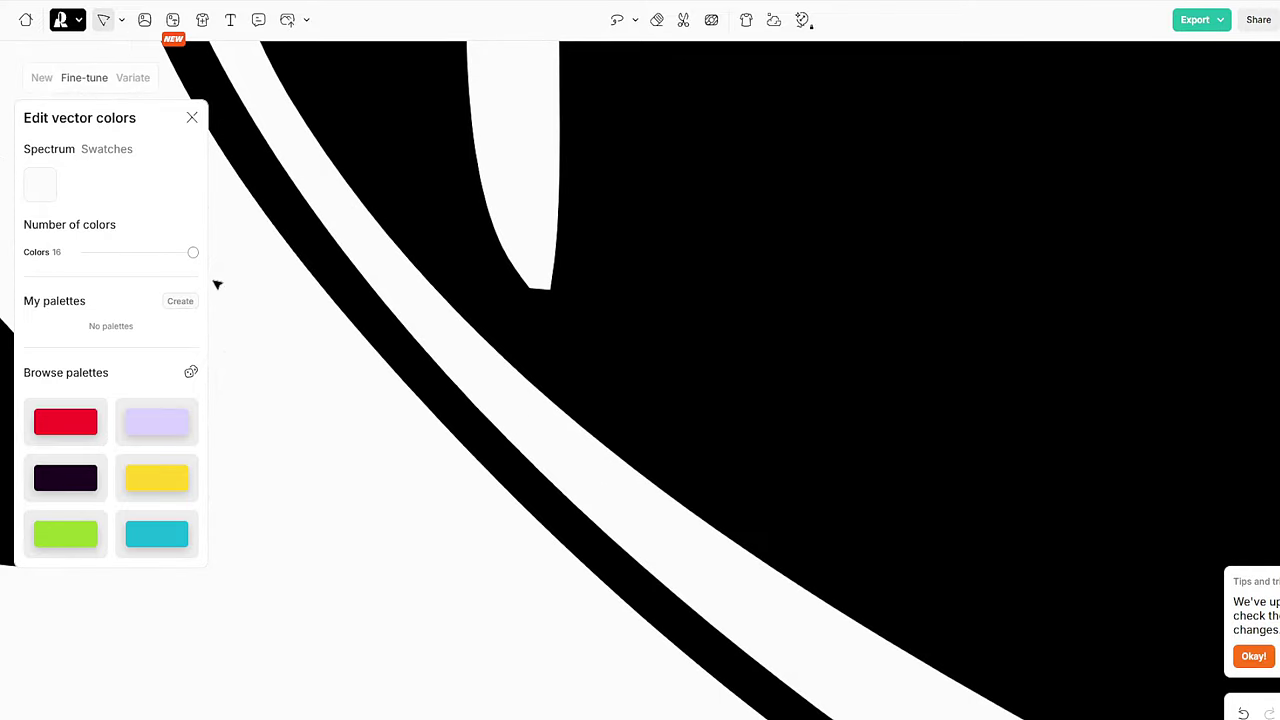
scroll(297, 280, down, 5)
scroll(297, 280, down, 6)
scroll(380, 282, up, 2)
scroll(380, 282, down, 2)
scroll(480, 296, left, 3)
scroll(480, 296, up, 2)
scroll(488, 300, down, 2)
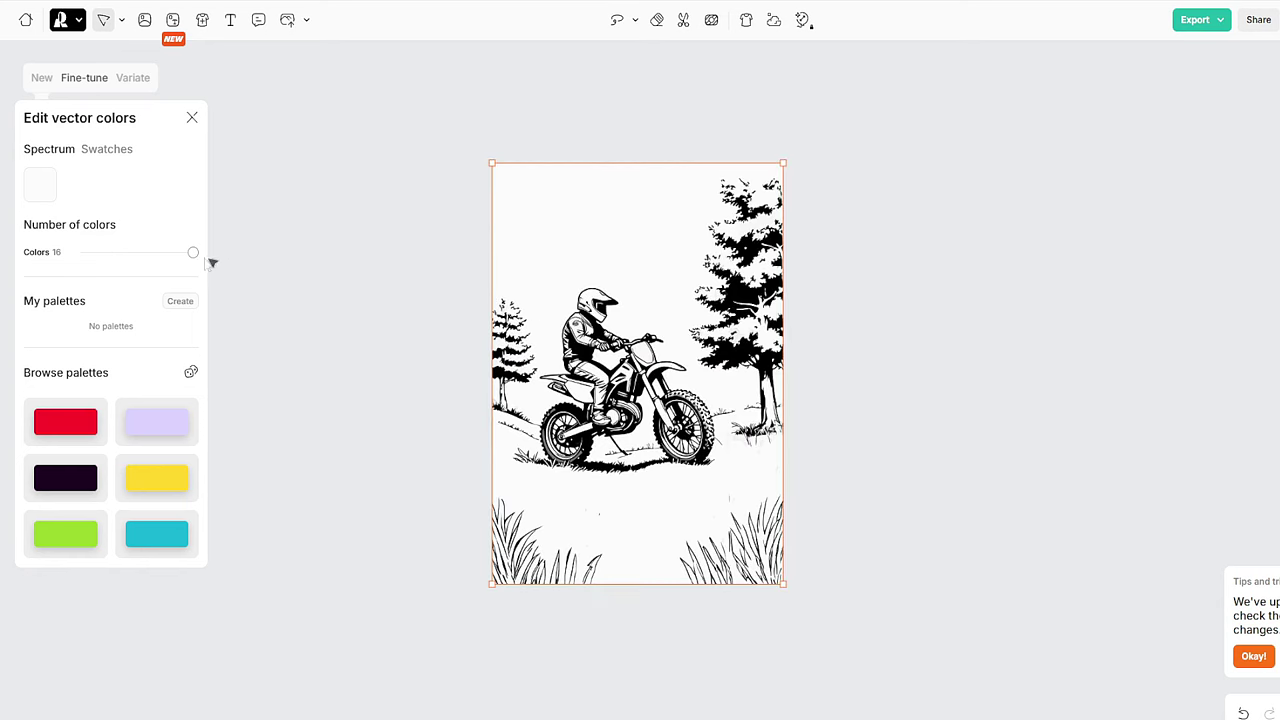
- Reduce the vectorized dirt bike image's number of colors to 2
drag(193, 256, 49, 265)
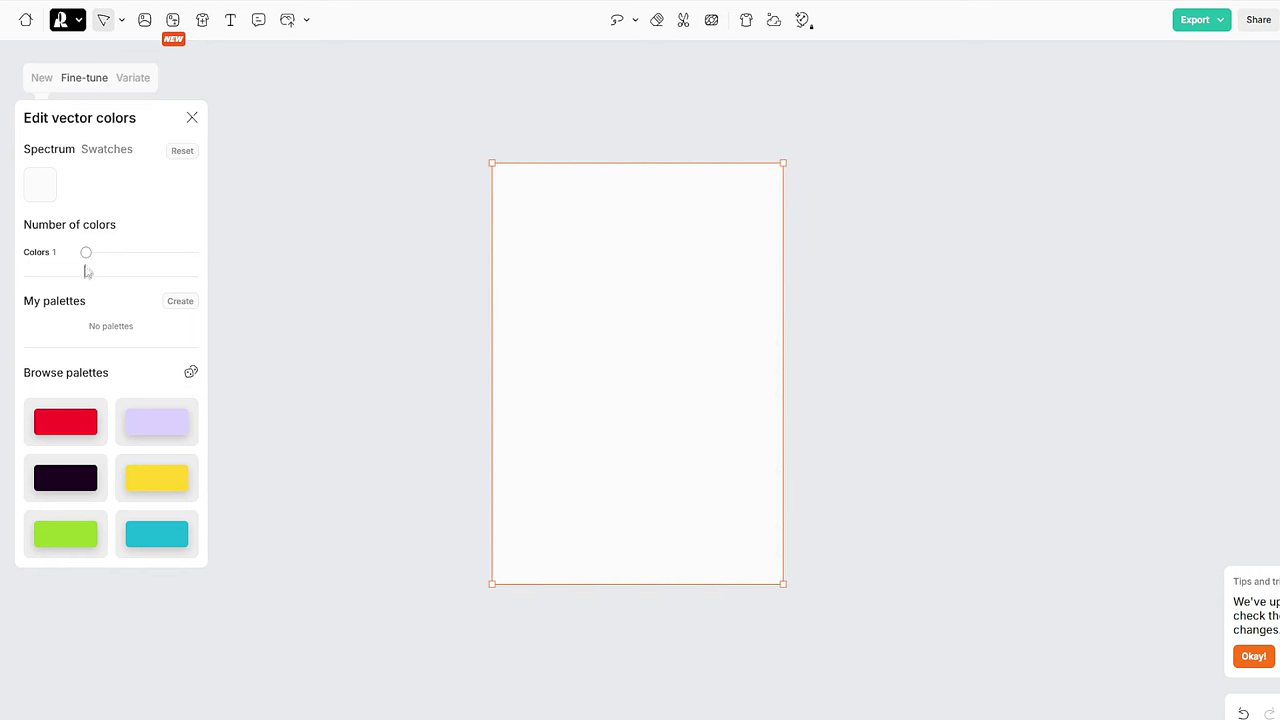
mouse_move(89, 269)
mouse_down()
mouse_move(251, 277)
mouse_move(94, 276)
mouse_up()
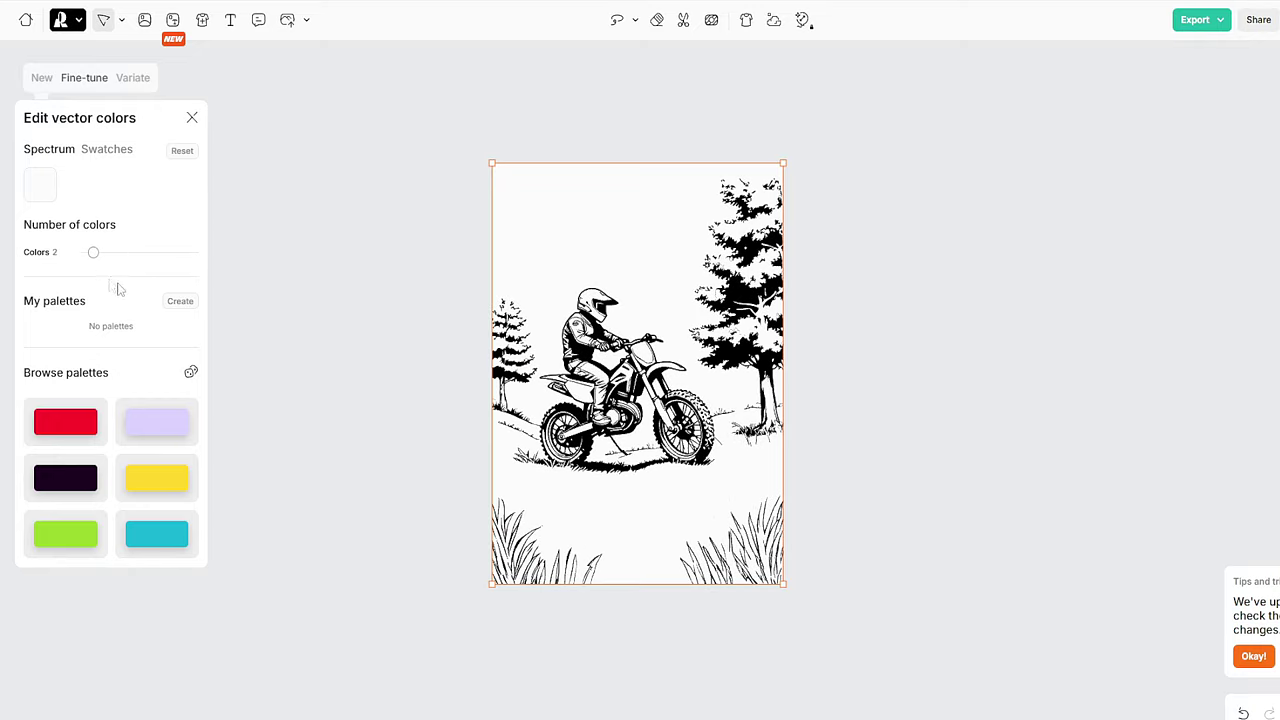
click(390, 291)
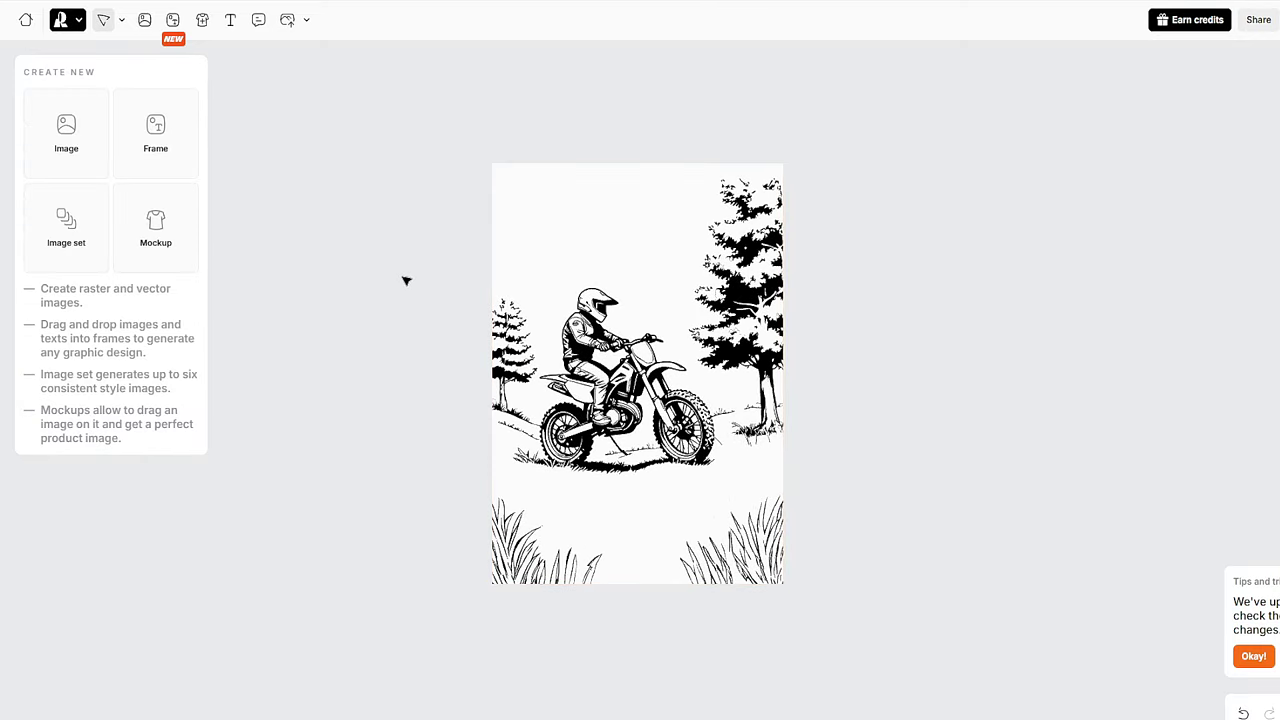
scroll(456, 274, up, 3)
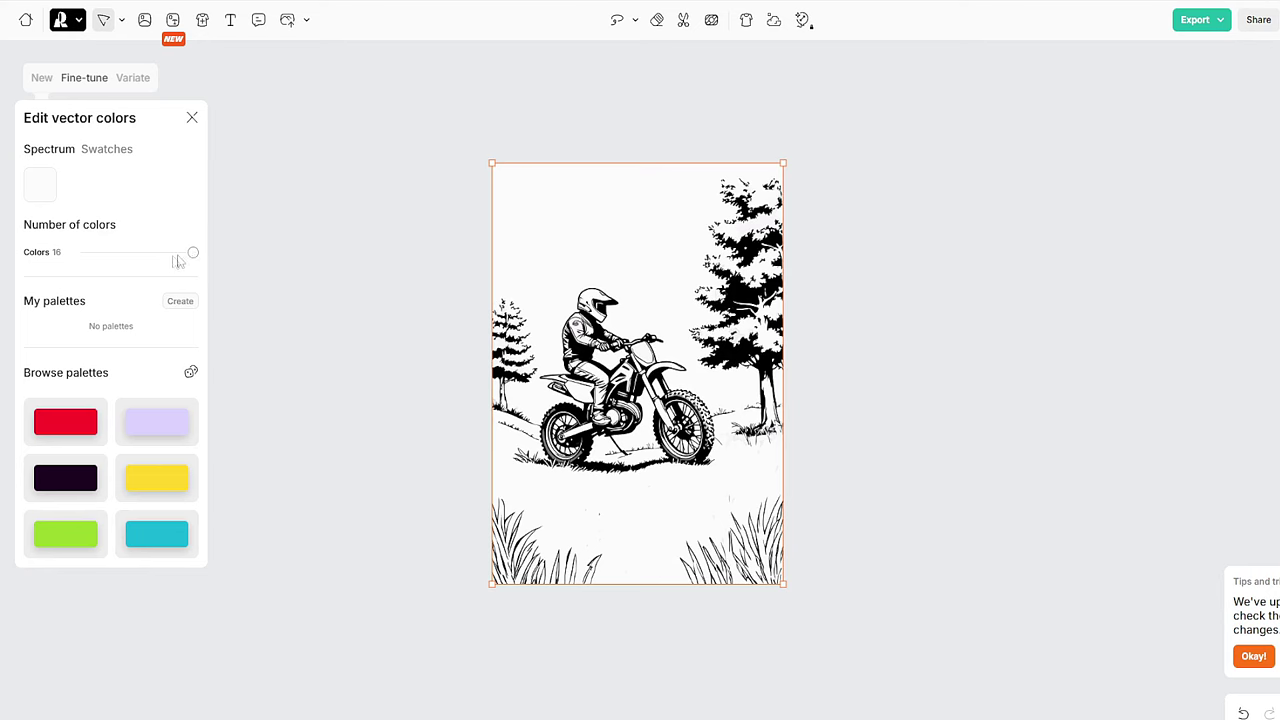
drag(189, 255, 35, 267)
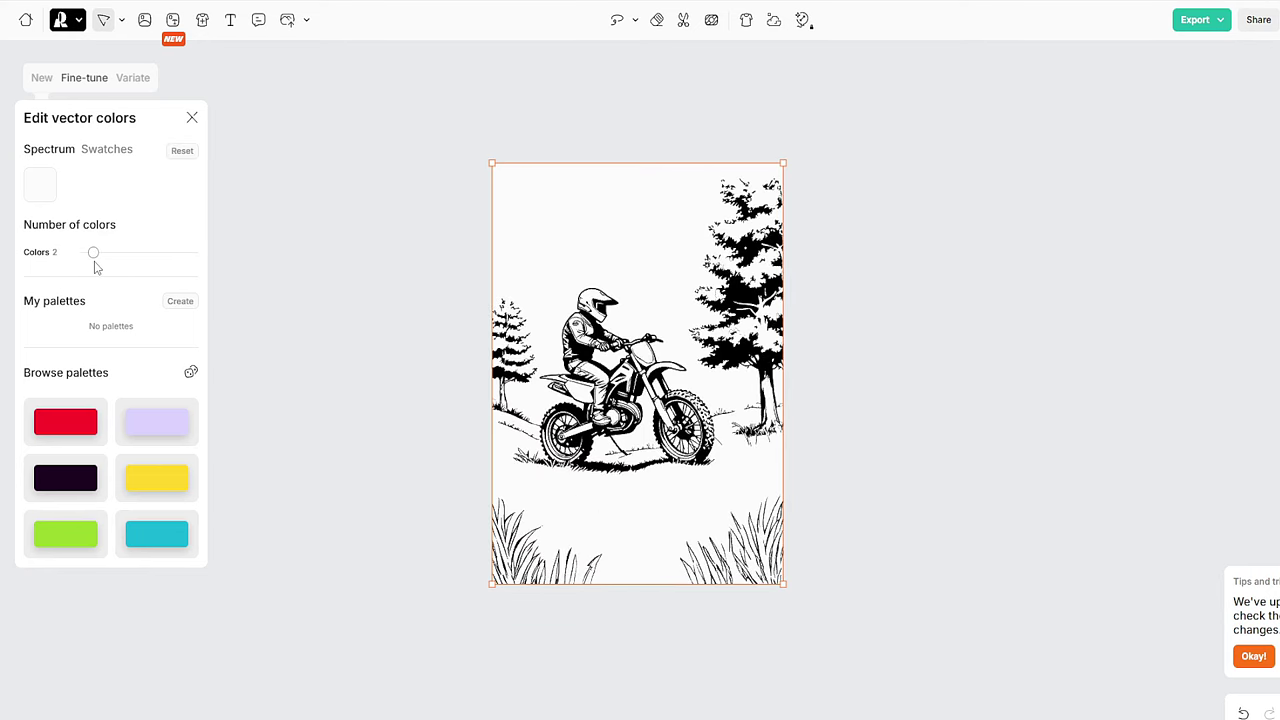
mouse_move(88, 270)
mouse_down()
mouse_move(251, 277)
mouse_move(101, 278)
mouse_up()
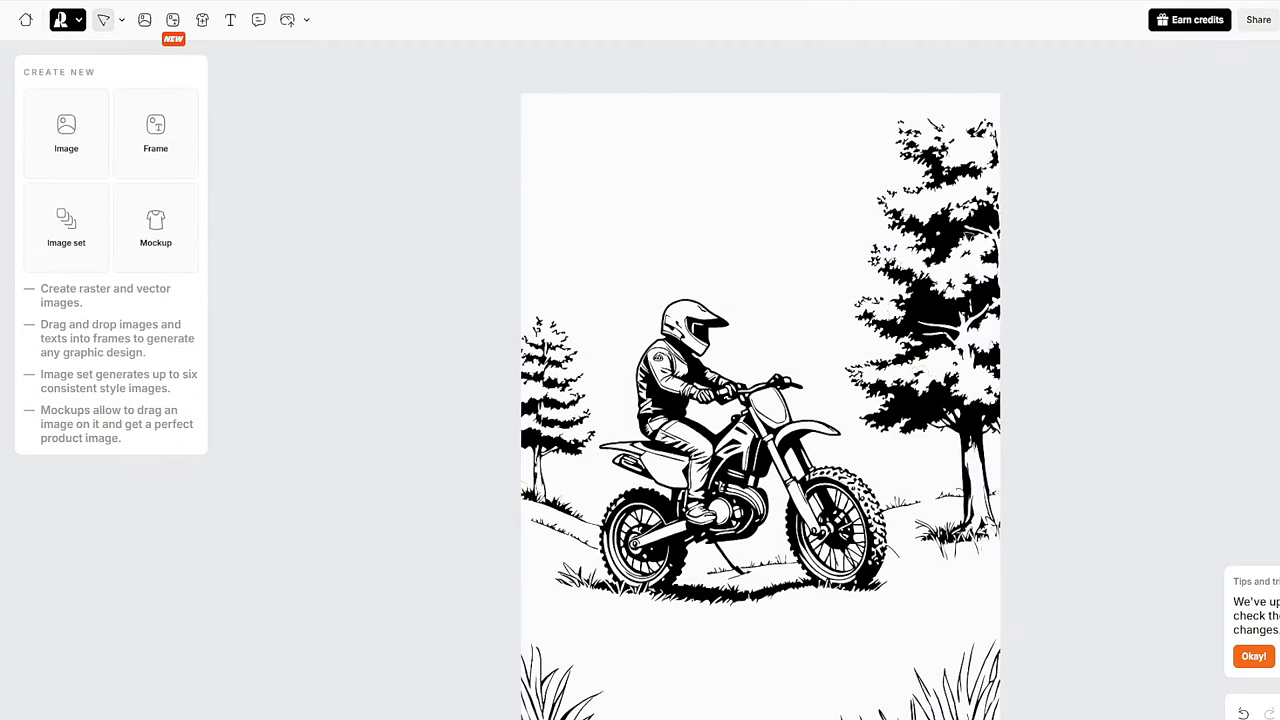
- Export the two-color dirt bike vector image as an SVG file
click(864, 250)
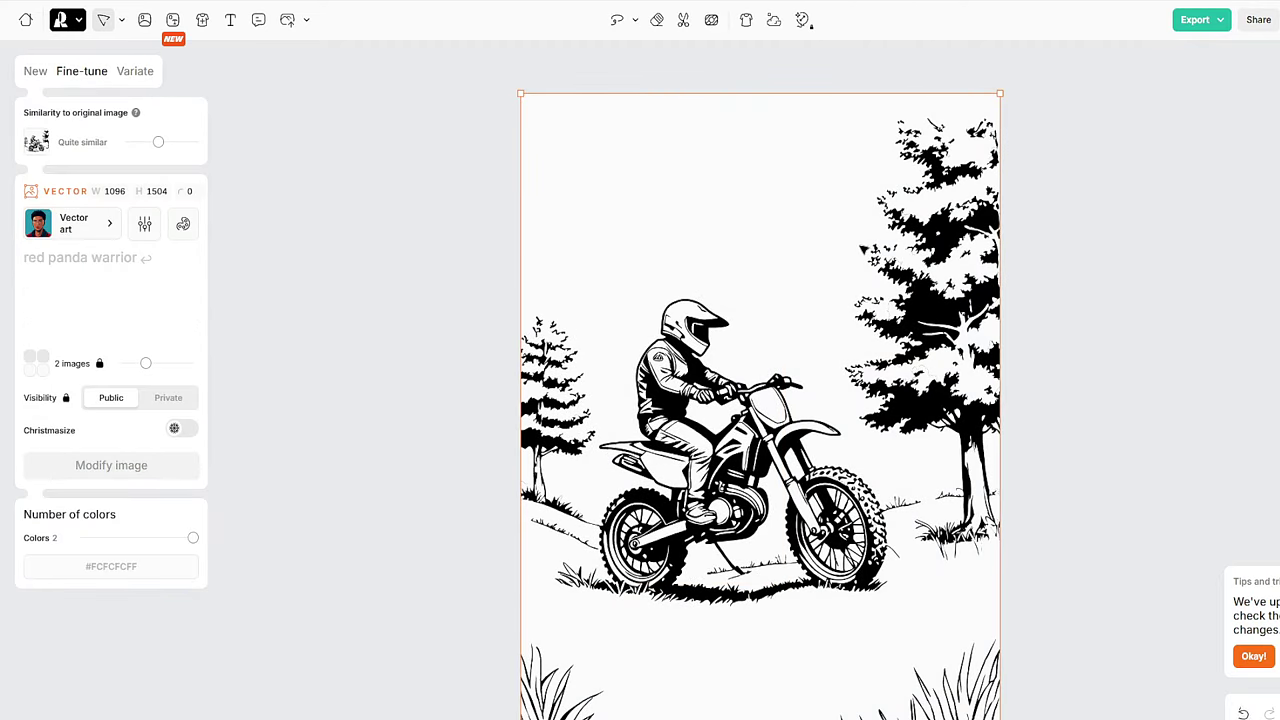
click(1181, 28)
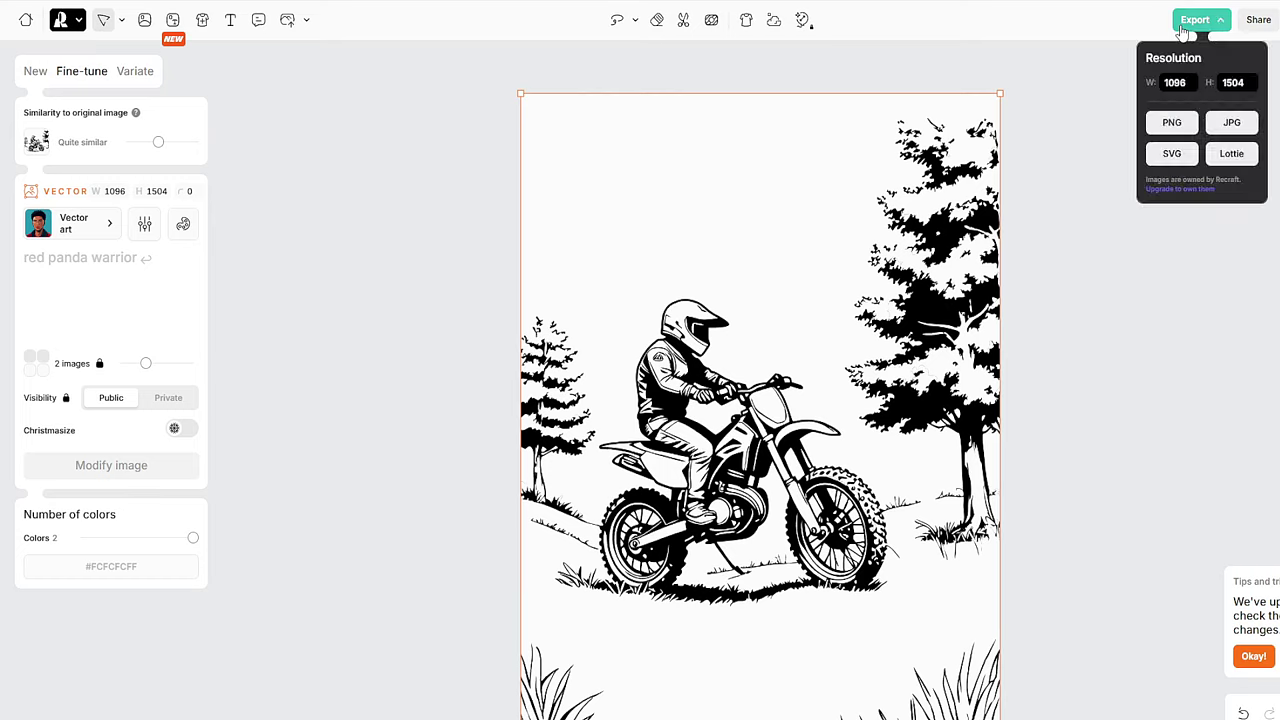
click(1173, 125)
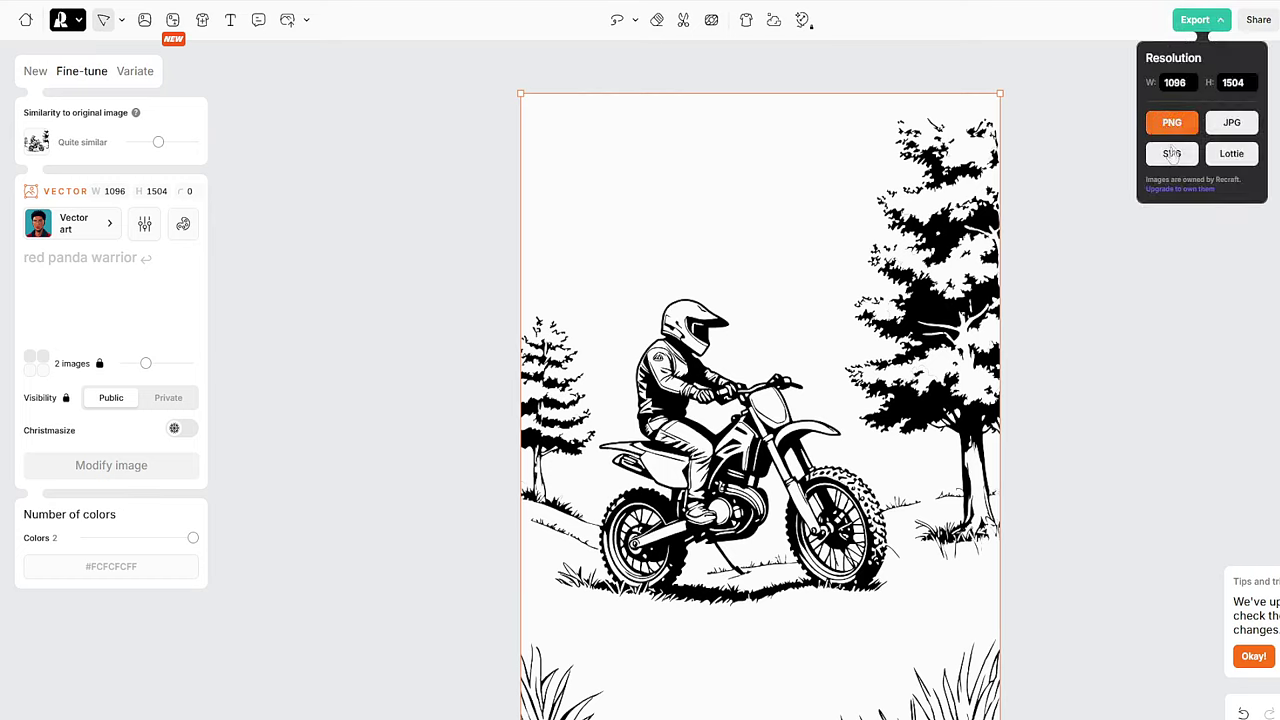
click(1171, 160)
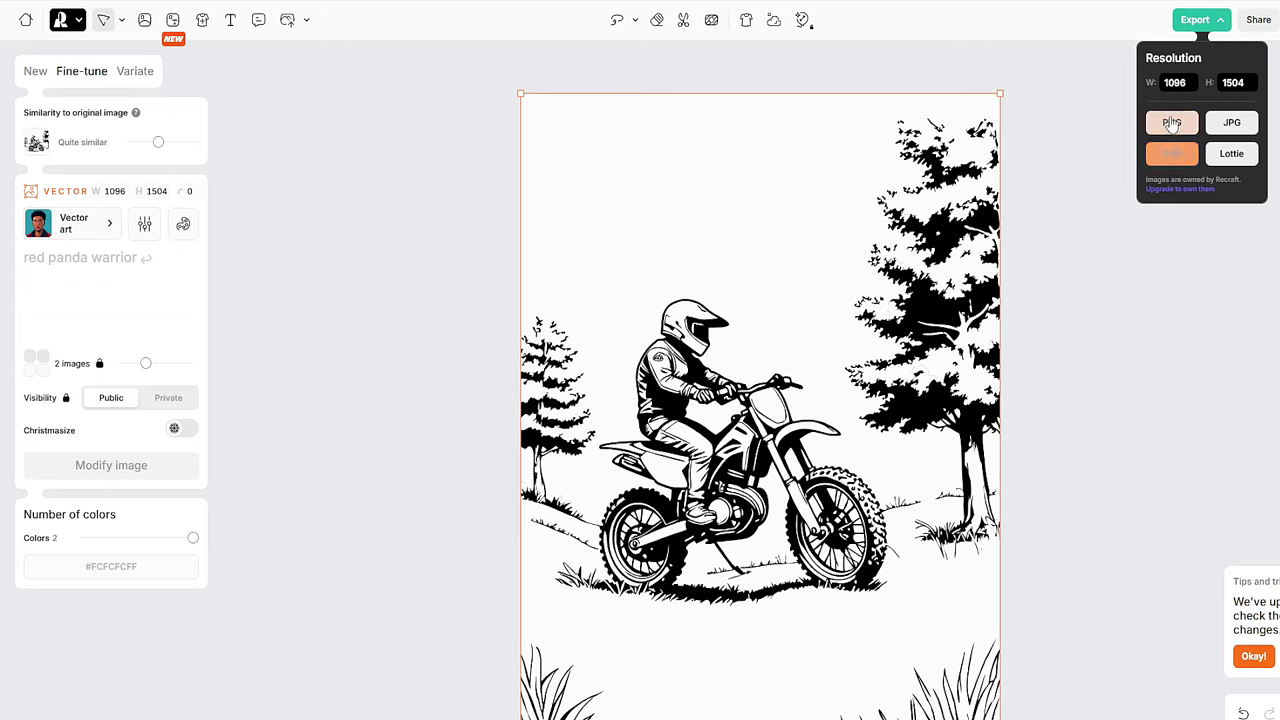
click(1173, 160)
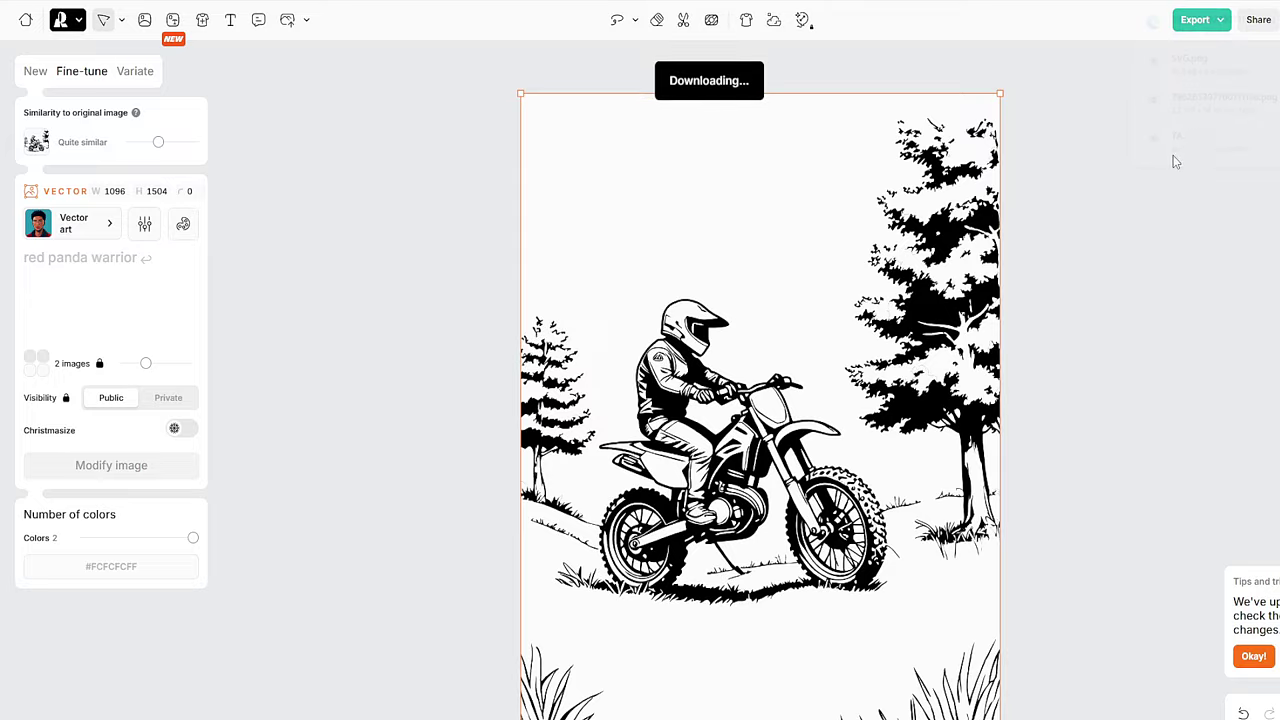
- Switch to the Amazon results and examine the ranks, reviews and prices of the cozy, Christmas, Disney and toddler coloring books
scroll(640, 360, down, 2)
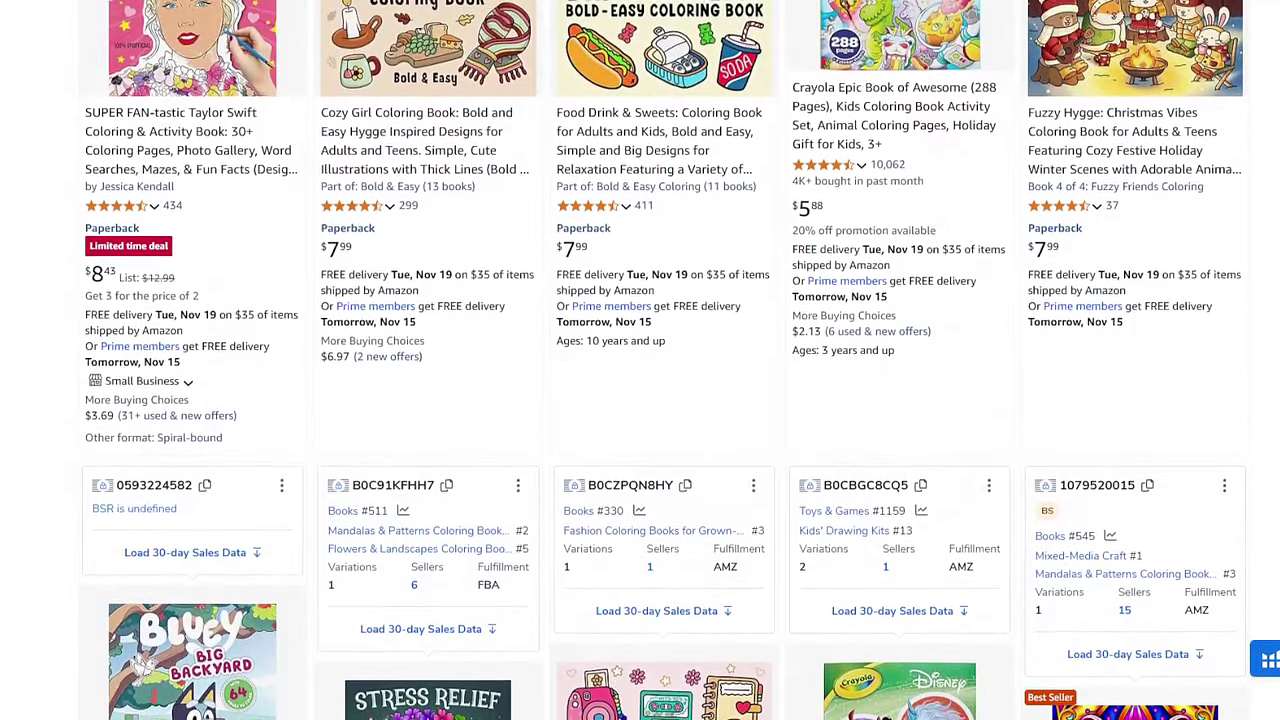
scroll(640, 360, down, 2)
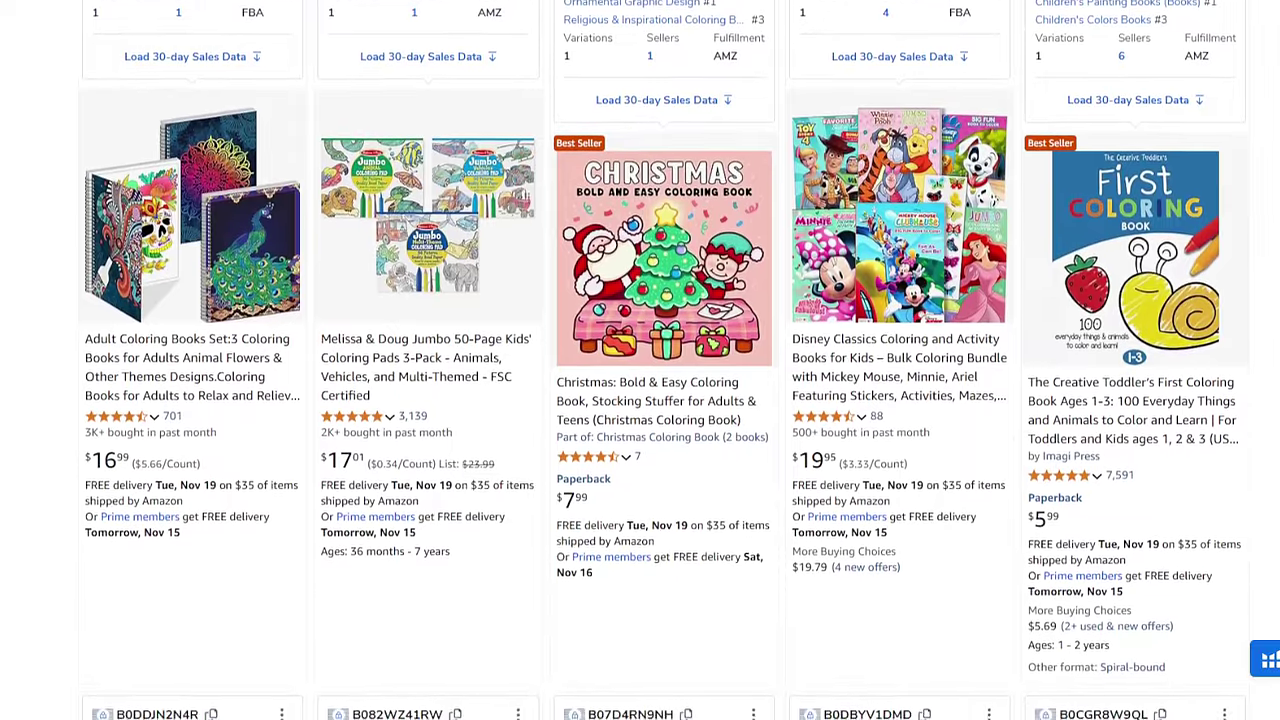
scroll(640, 360, down, 1)
scroll(640, 360, down, 4)
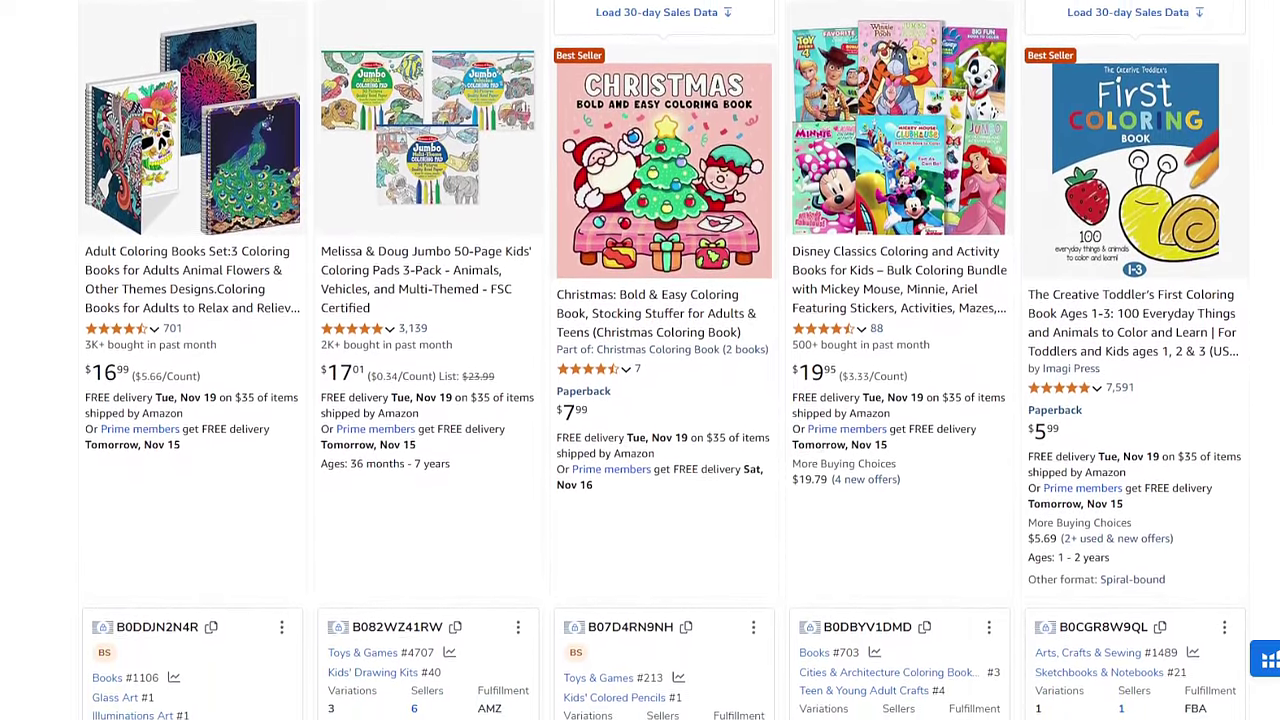
scroll(640, 360, down, 2)
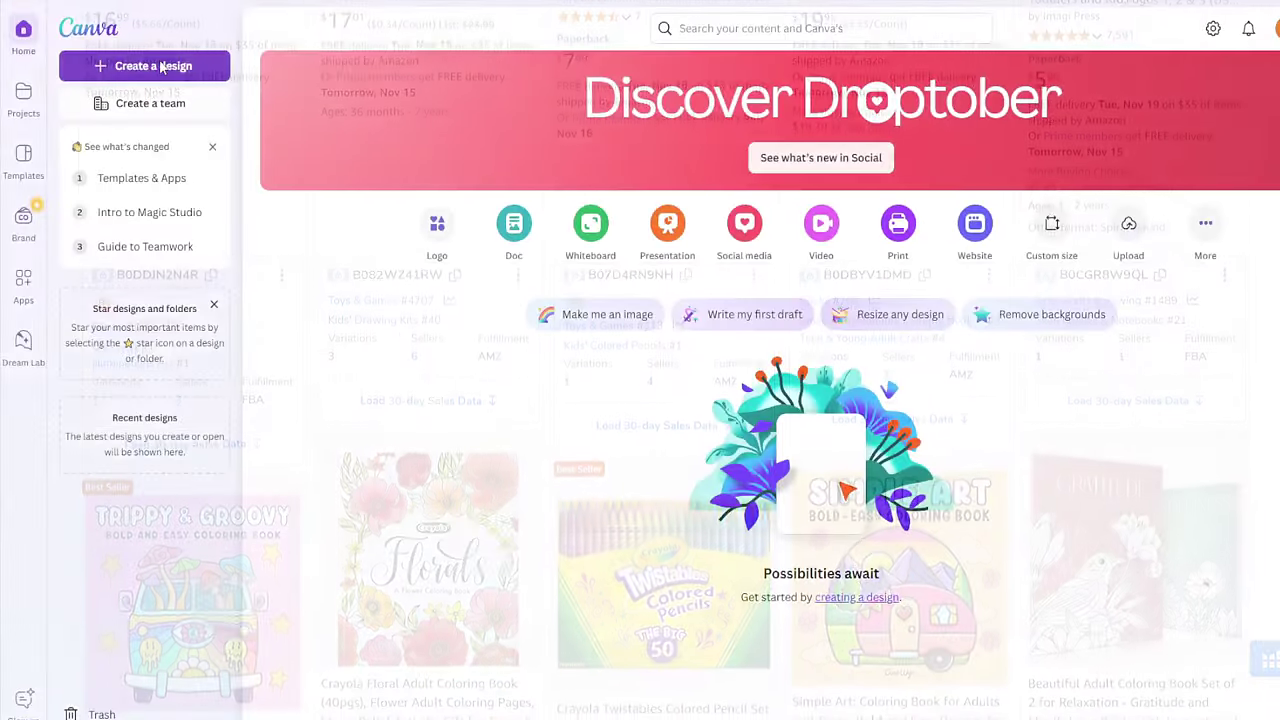
- Switch to Canva and create a new custom-size design 8.5 in wide and 11 in high
click(159, 62)
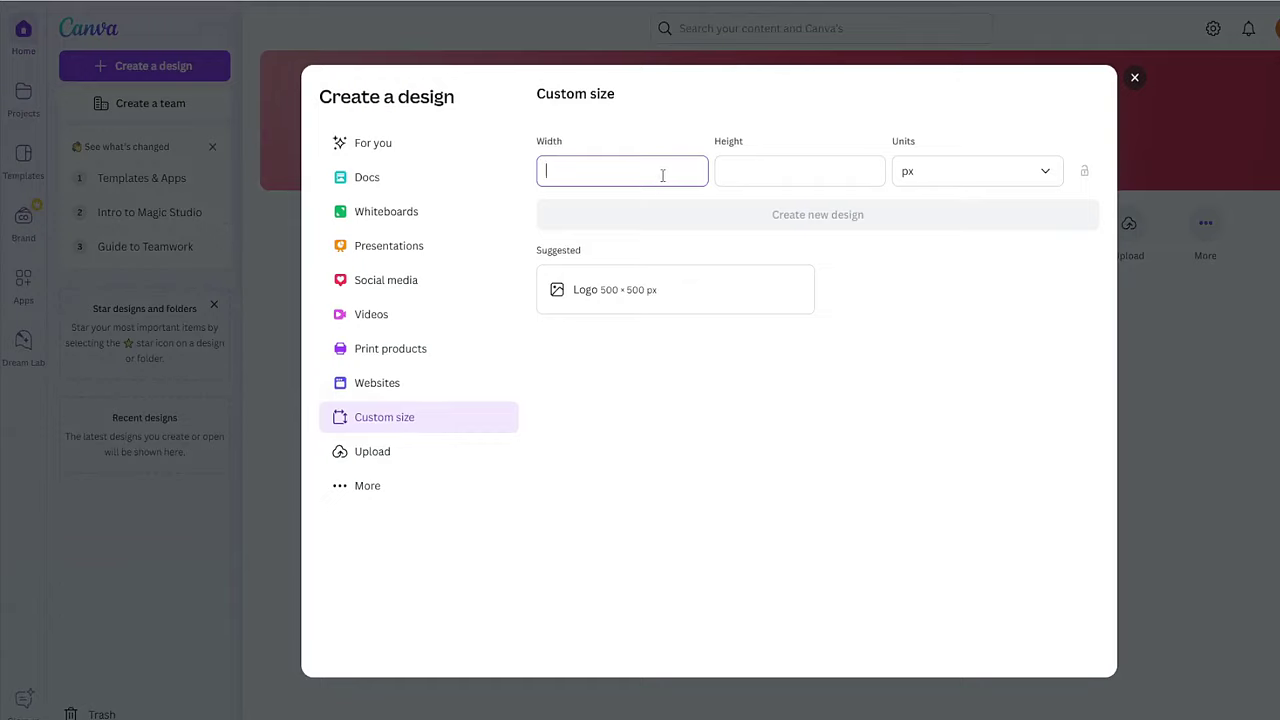
click(414, 428)
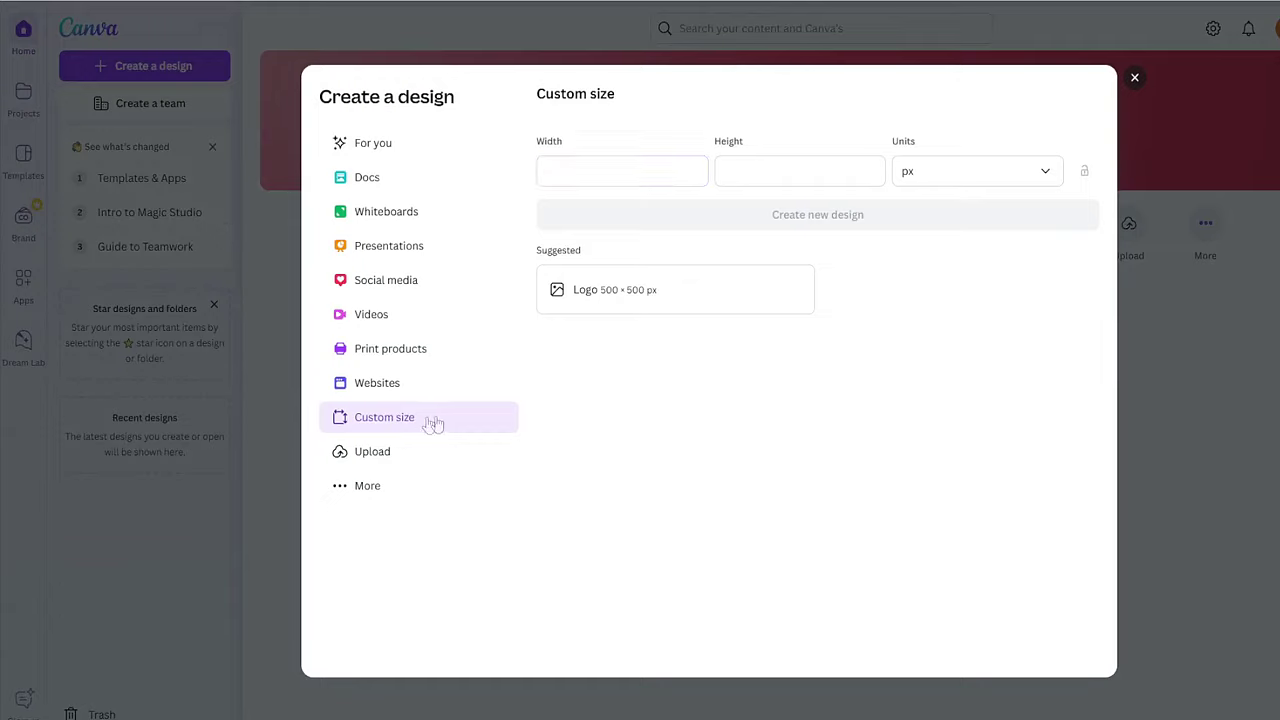
click(951, 177)
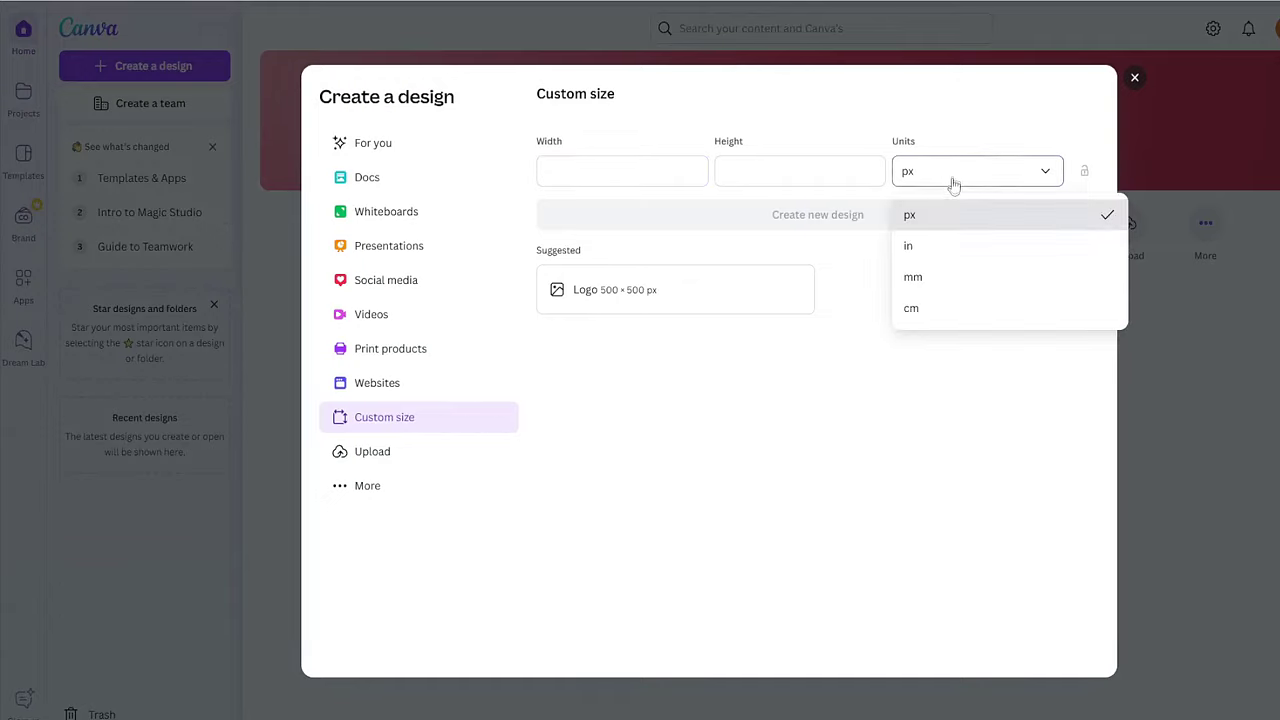
click(937, 249)
click(643, 180)
text(8.5)
click(786, 172)
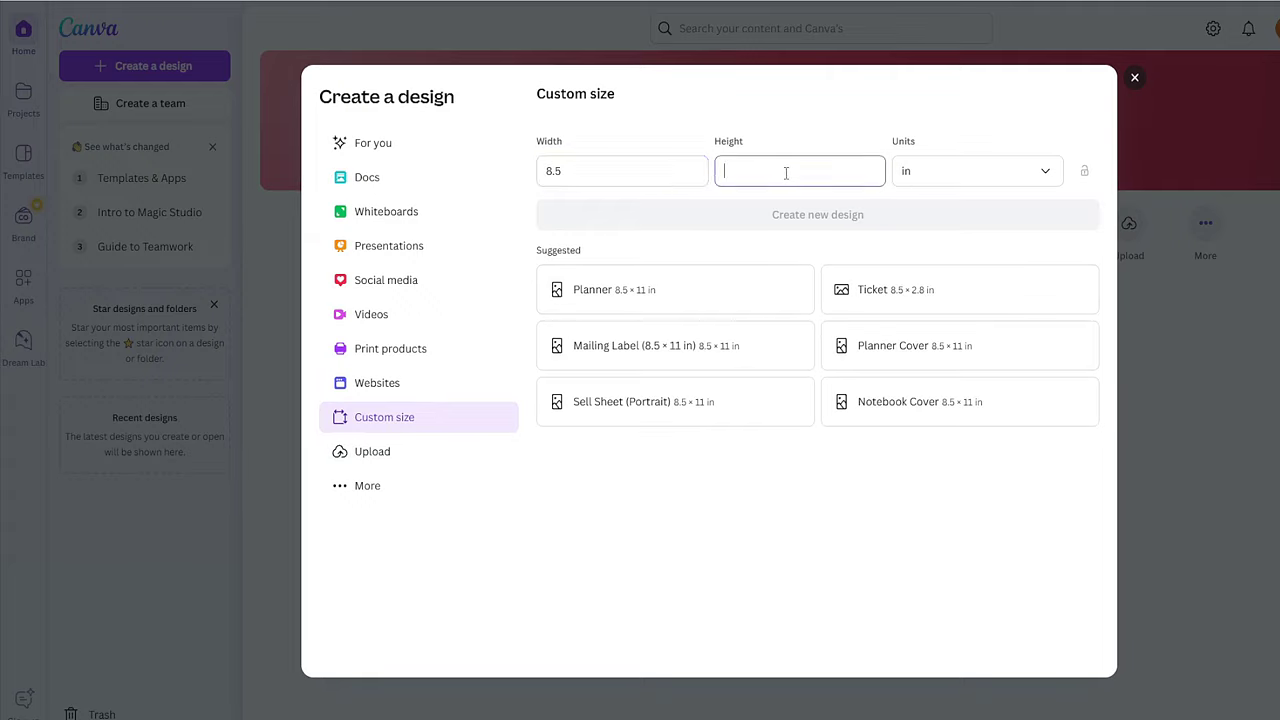
text(11)
click(816, 131)
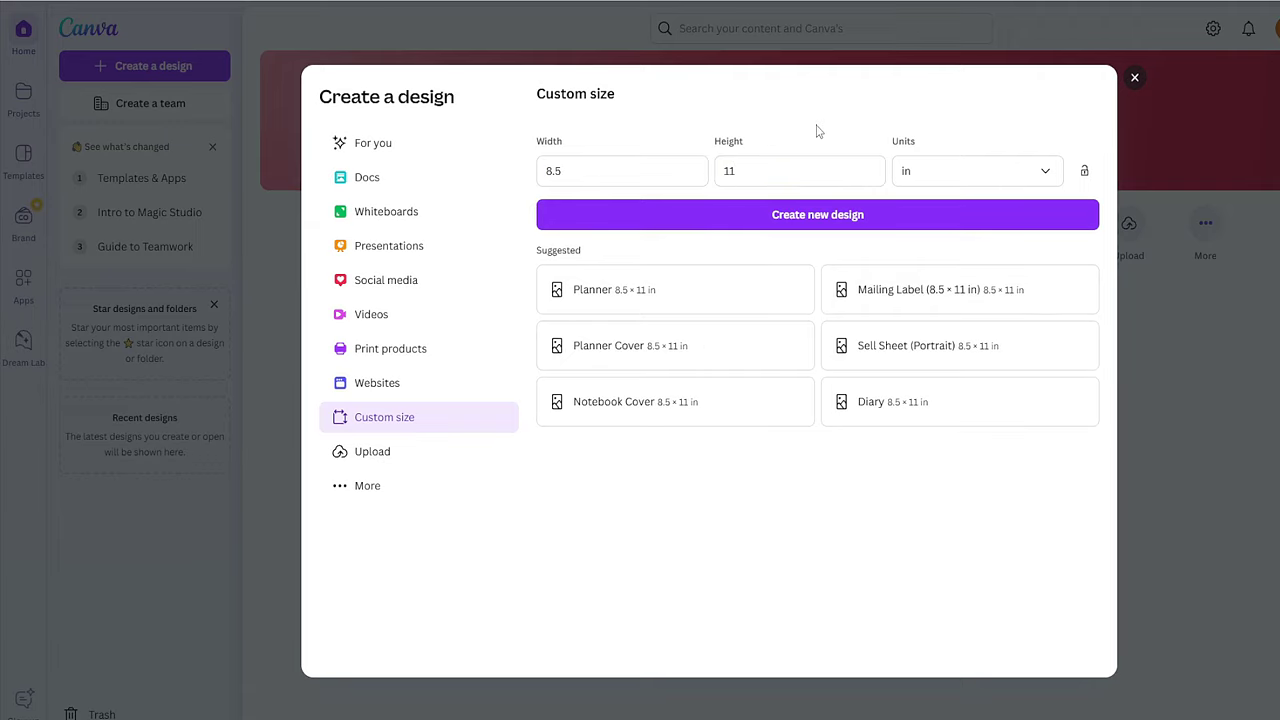
click(804, 218)
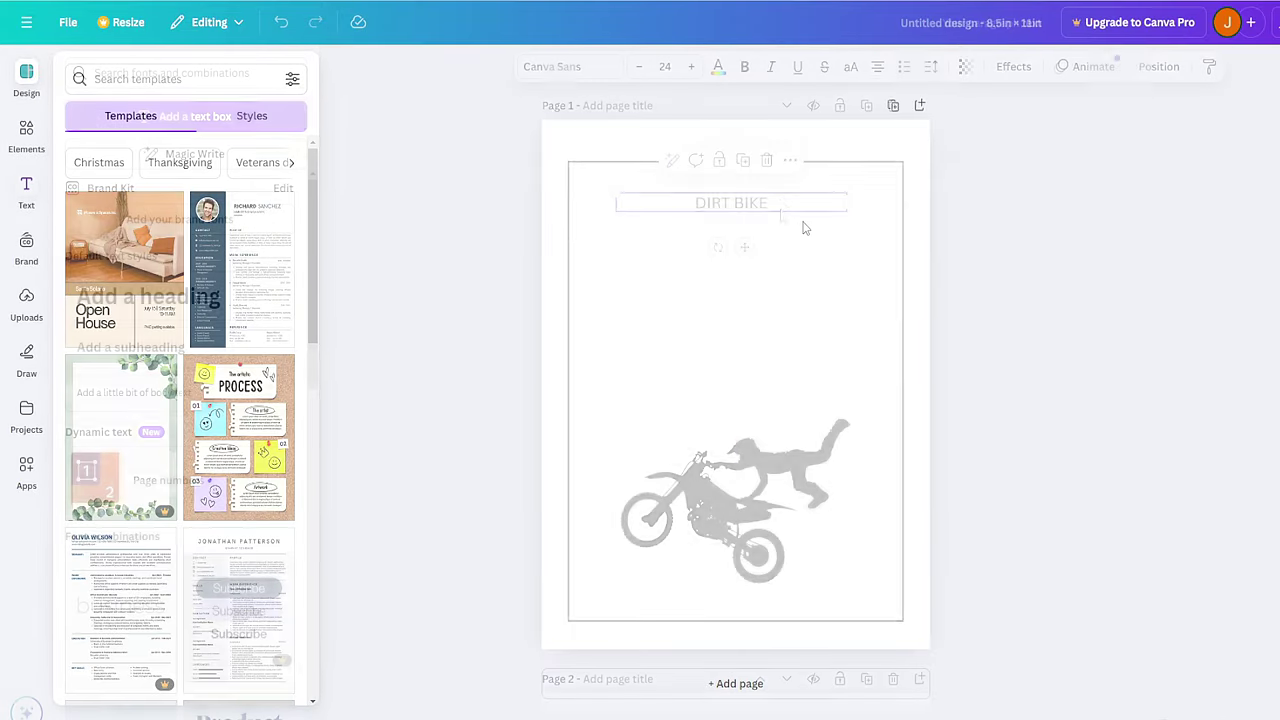
- Enter COLORING BOOK as the text below the DIRT BIKE title, and enlarge that title to size 78.8 in League Spartan
text(COLORING BOOK)
click(731, 202)
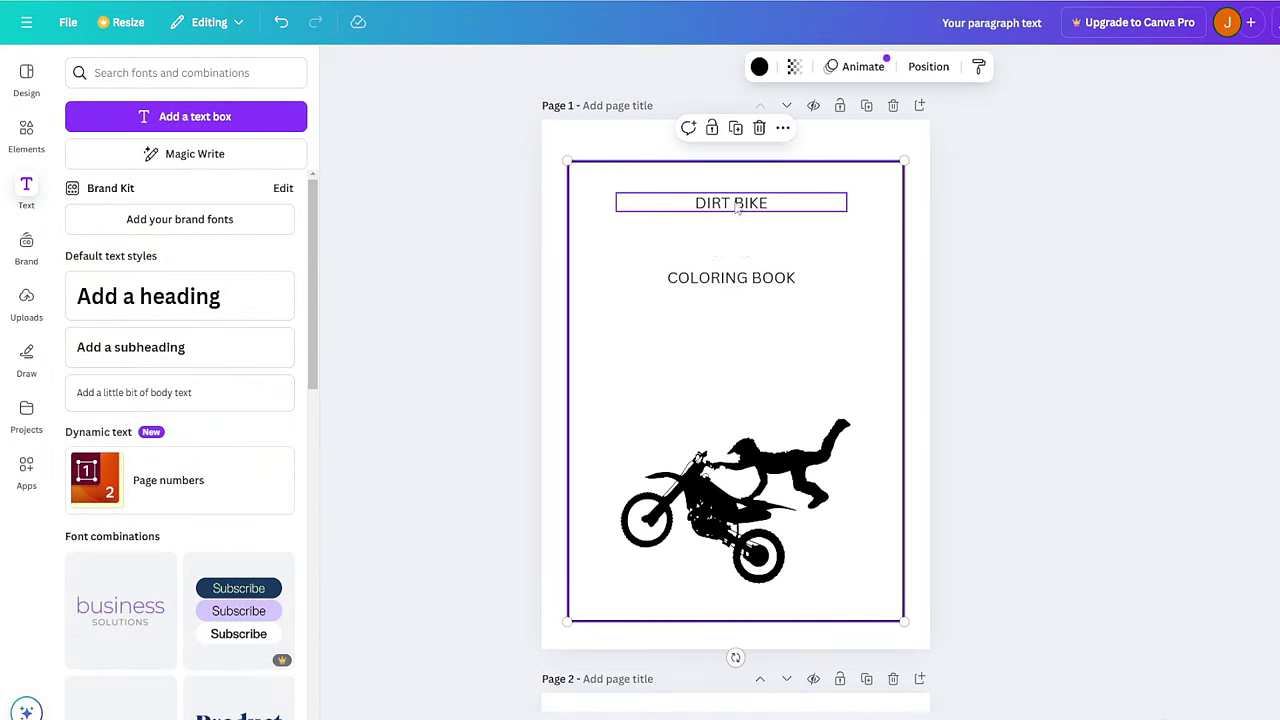
click(552, 66)
scroll(217, 381, down, 5)
scroll(217, 381, down, 1)
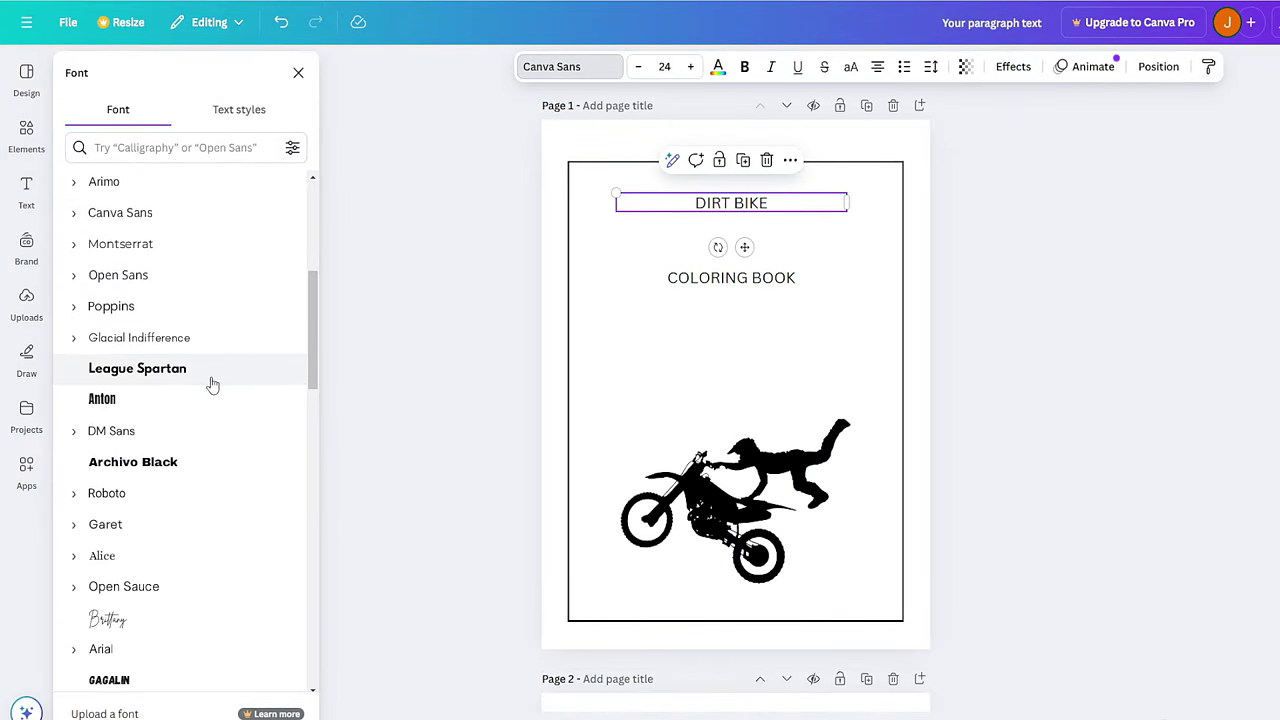
click(217, 370)
drag(847, 210, 770, 228)
- Apply a slight Curve shape effect to the DIRT BIKE title and make the COLORING BOOK text bold
click(1013, 66)
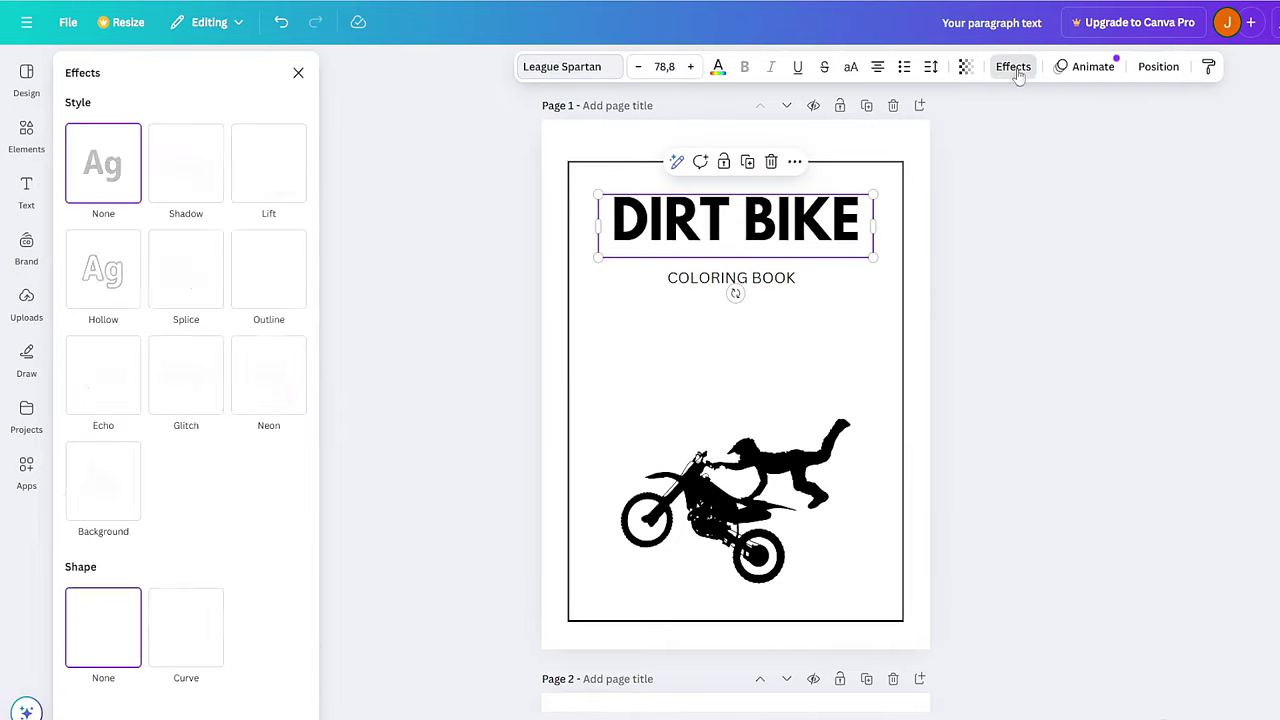
click(179, 607)
drag(166, 701, 147, 701)
click(731, 277)
click(744, 66)
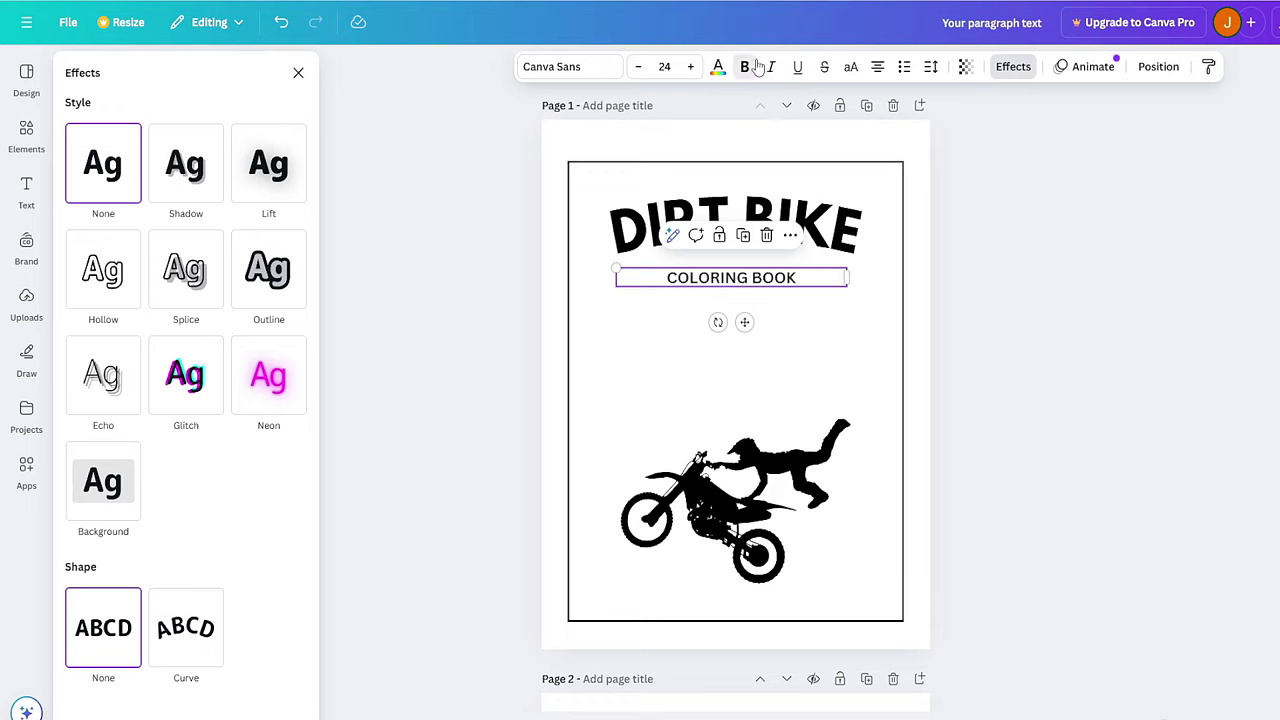
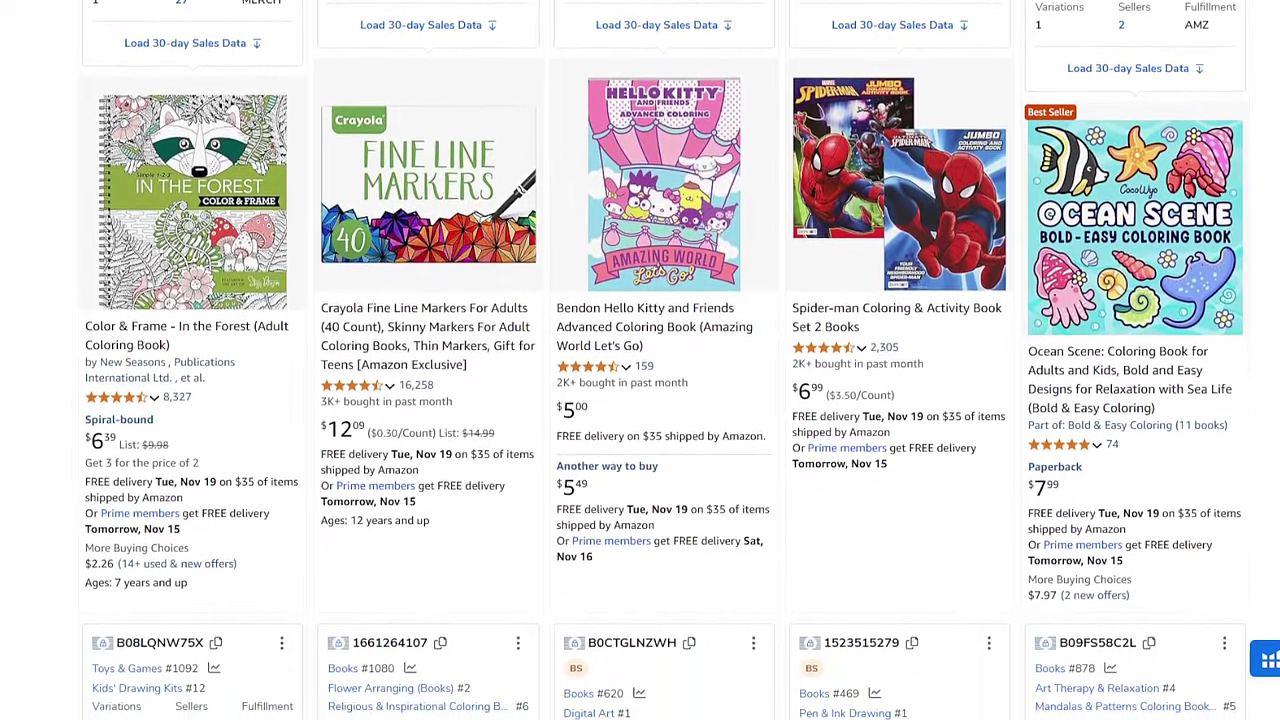
- Switch to the Amazon results and examine the ranks, sellers, prices and covers of the ocean, flower and mindfulness coloring books
scroll(640, 360, down, 2)
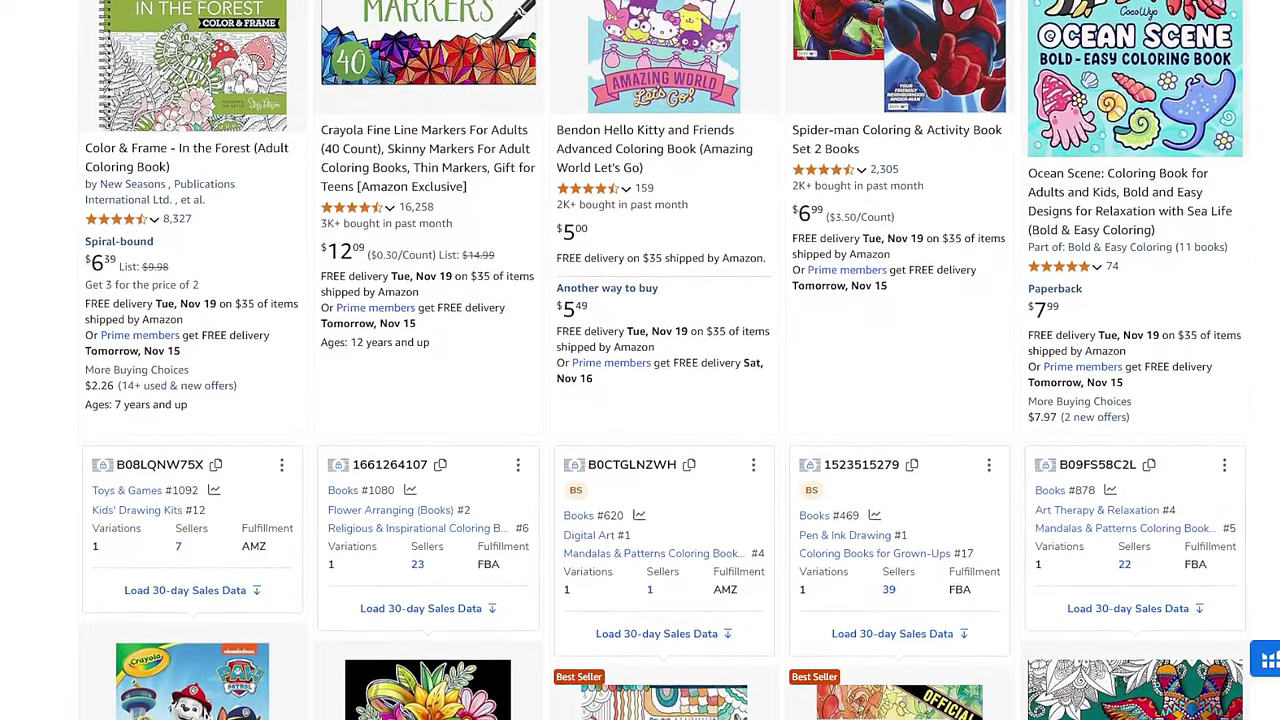
scroll(640, 360, down, 2)
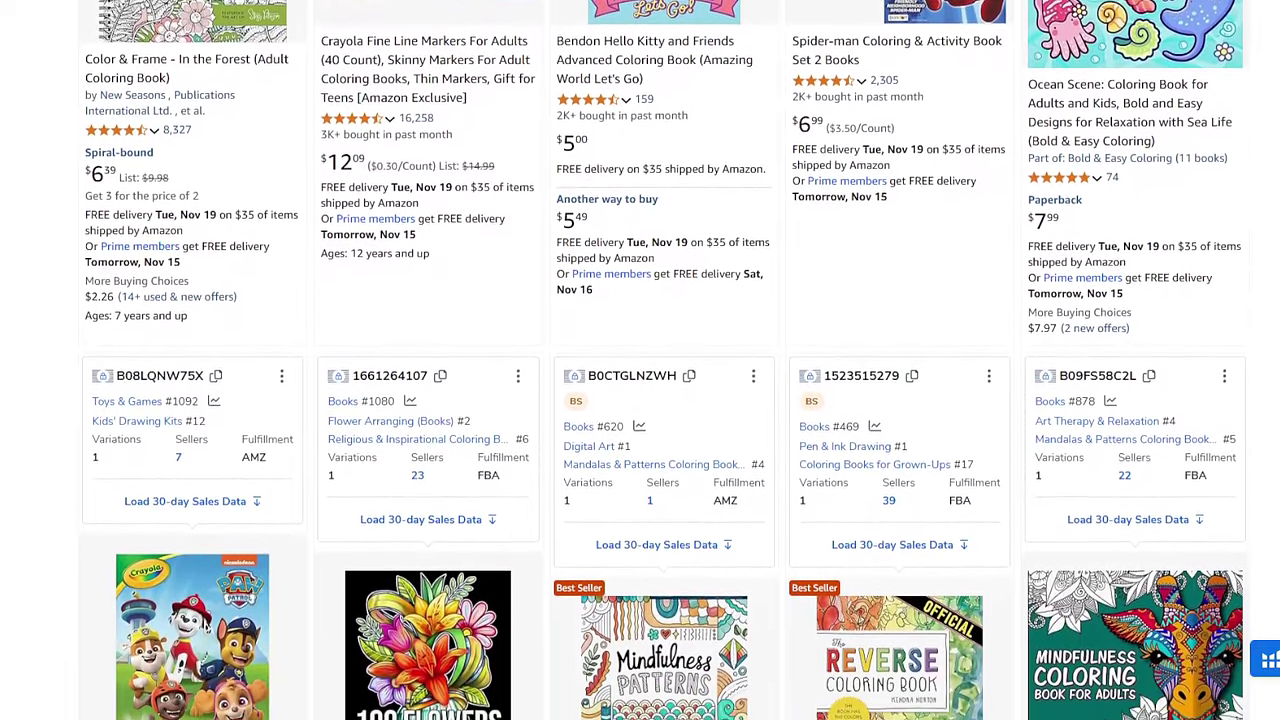
scroll(640, 360, down, 2)
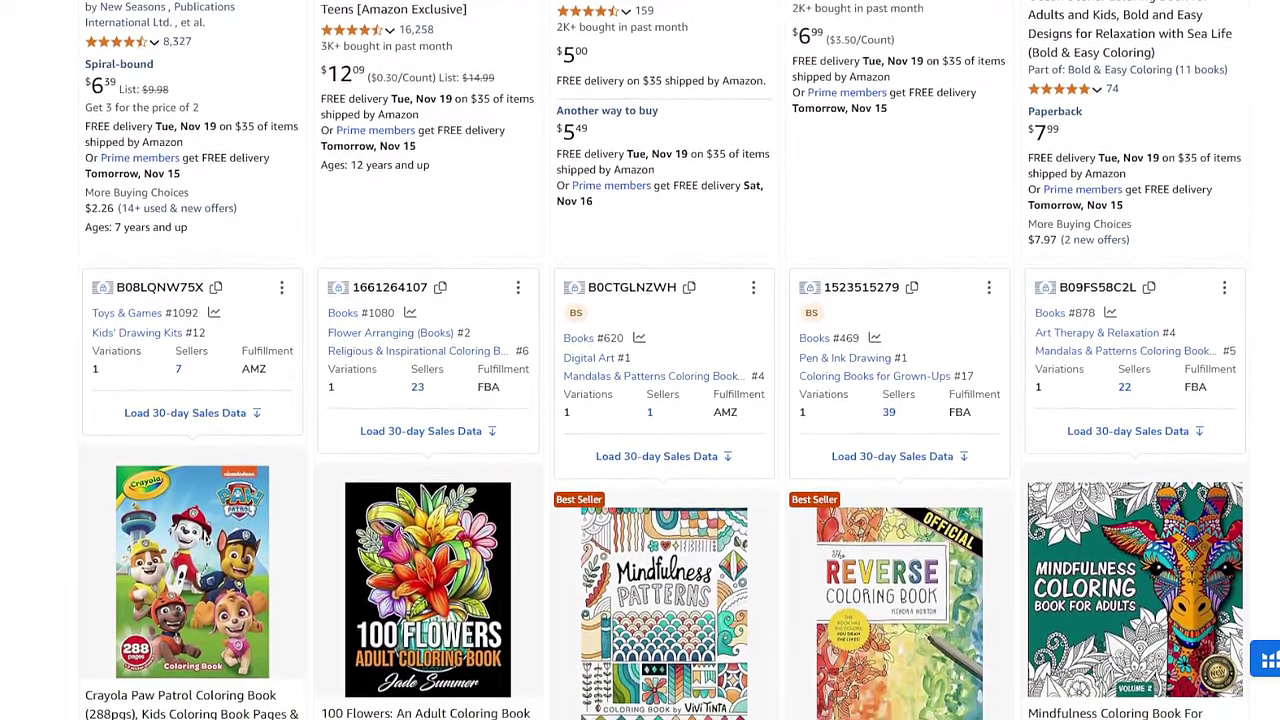
scroll(640, 360, down, 2)
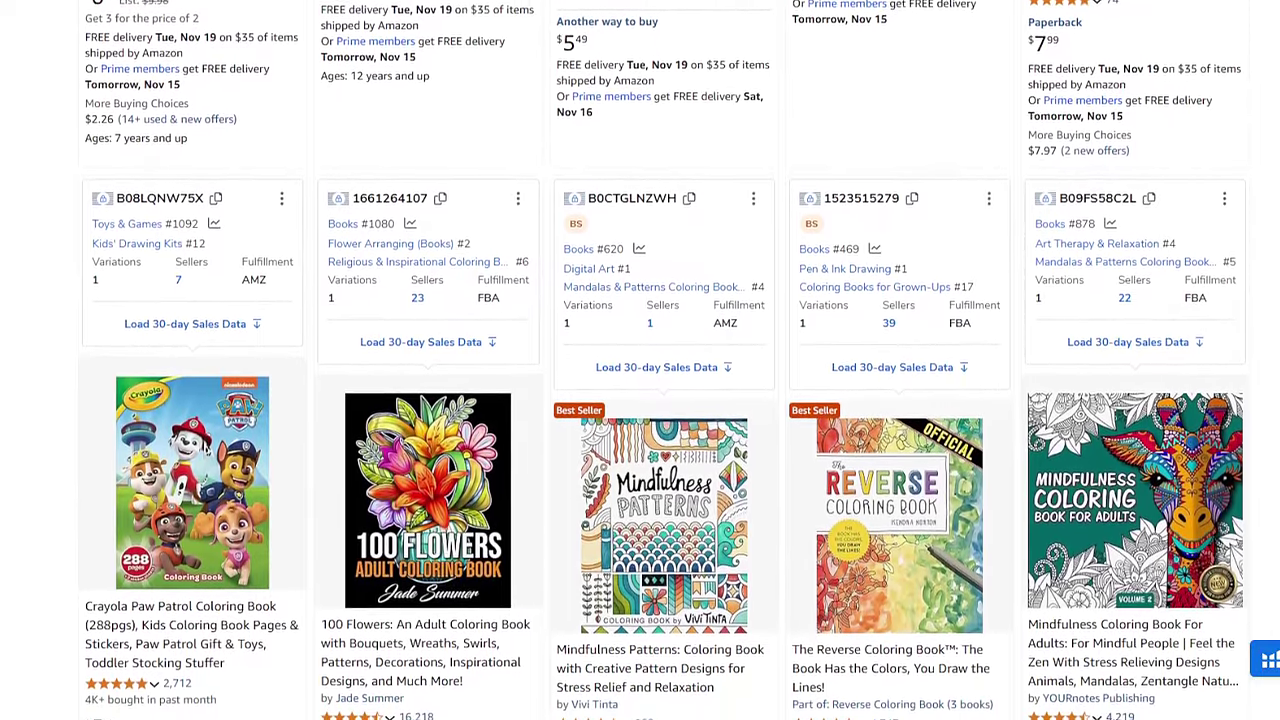
- Examine the Paw Patrol, 100 Flowers, Mindfulness Patterns and Reverse Coloring Book listings for their titles, ratings, prices and used offers
scroll(640, 360, down, 2)
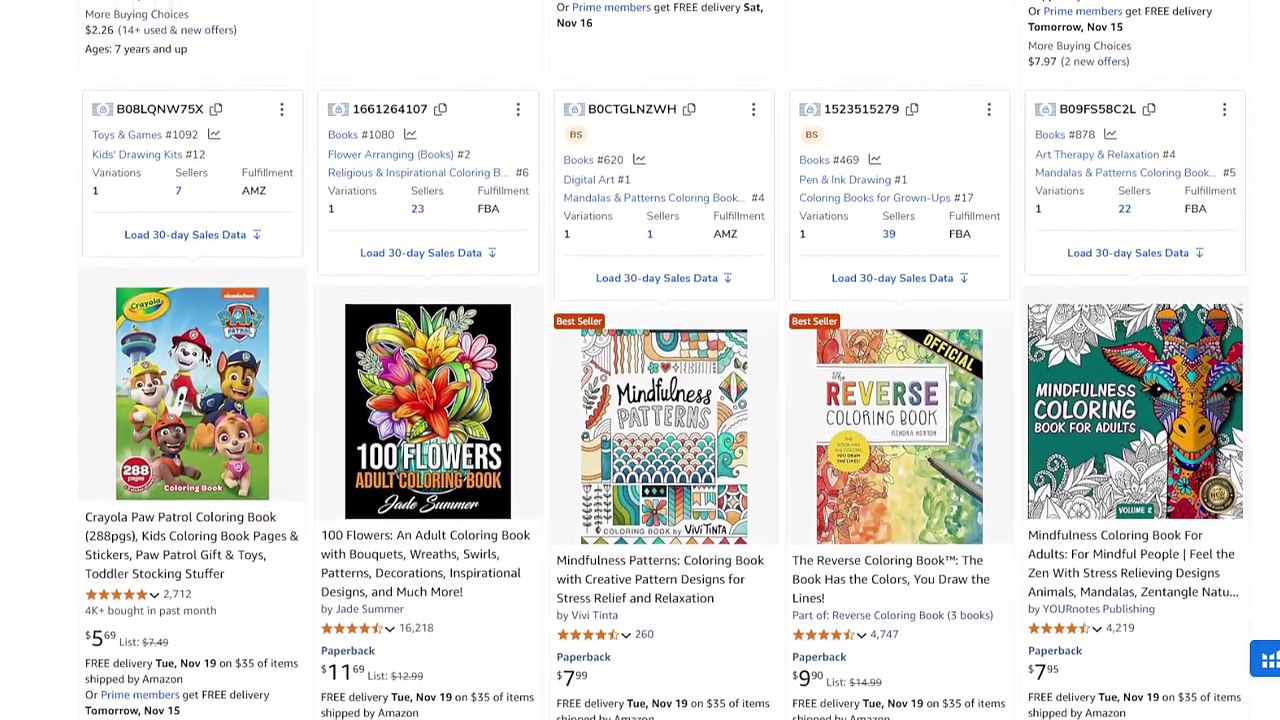
scroll(640, 360, down, 2)
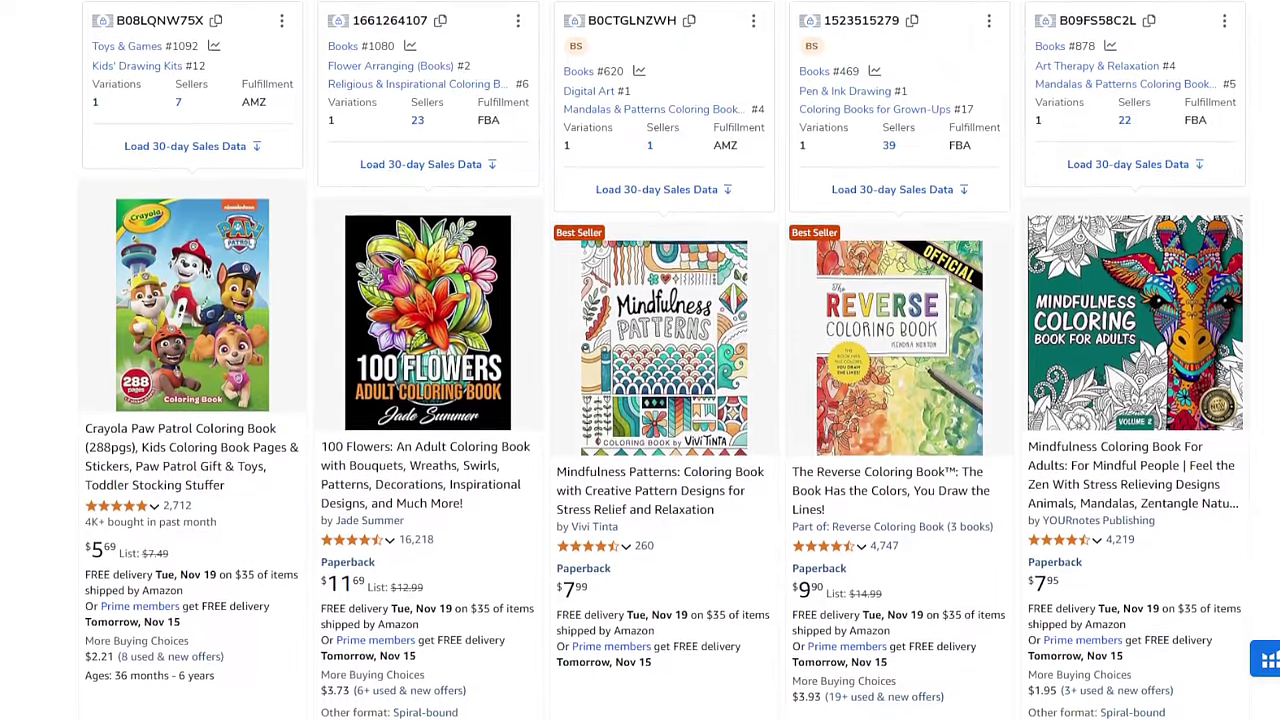
scroll(640, 360, down, 2)
scroll(640, 360, down, 1)
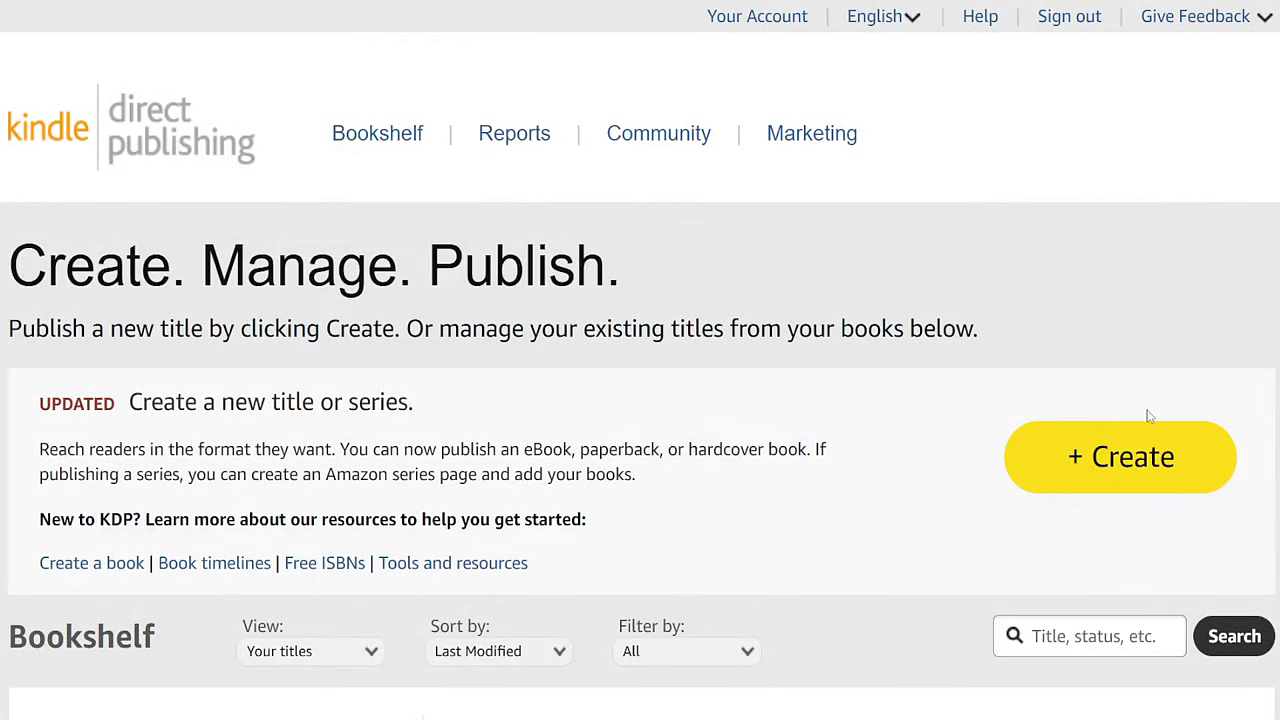
- Switch to Kindle Direct Publishing and start a new paperback title, opening its details form
click(1112, 455)
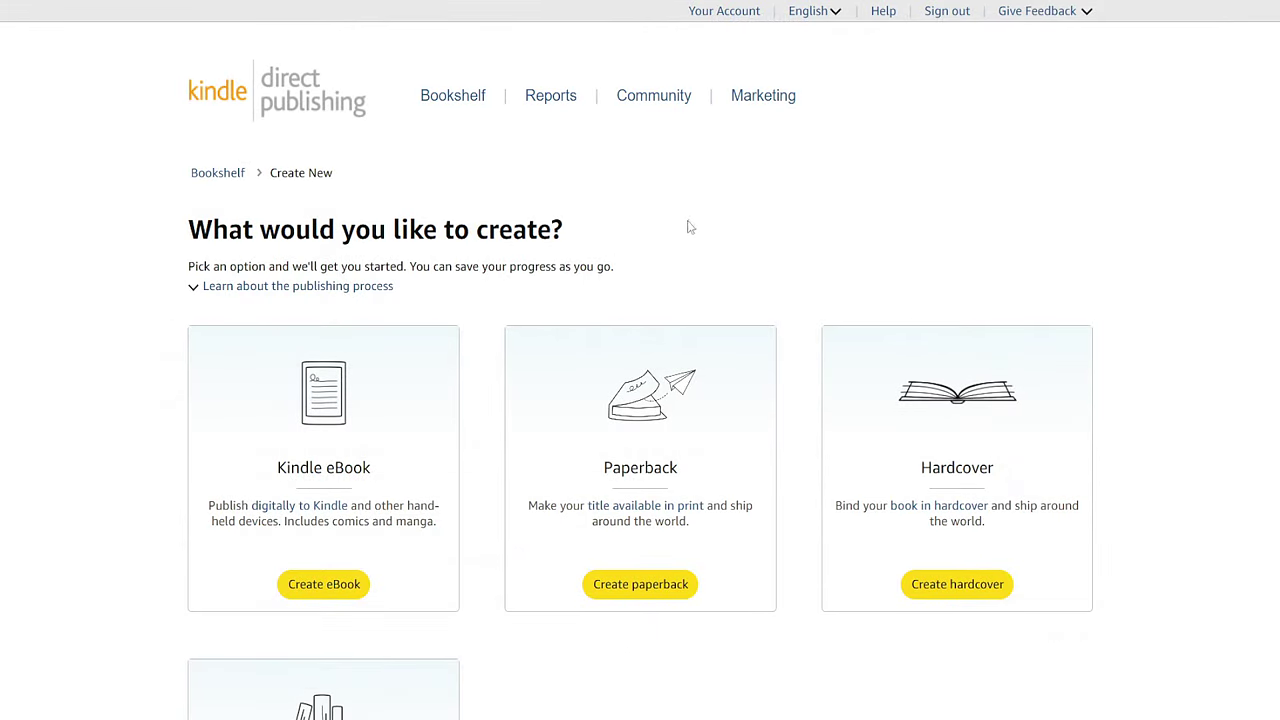
scroll(657, 367, down, 1)
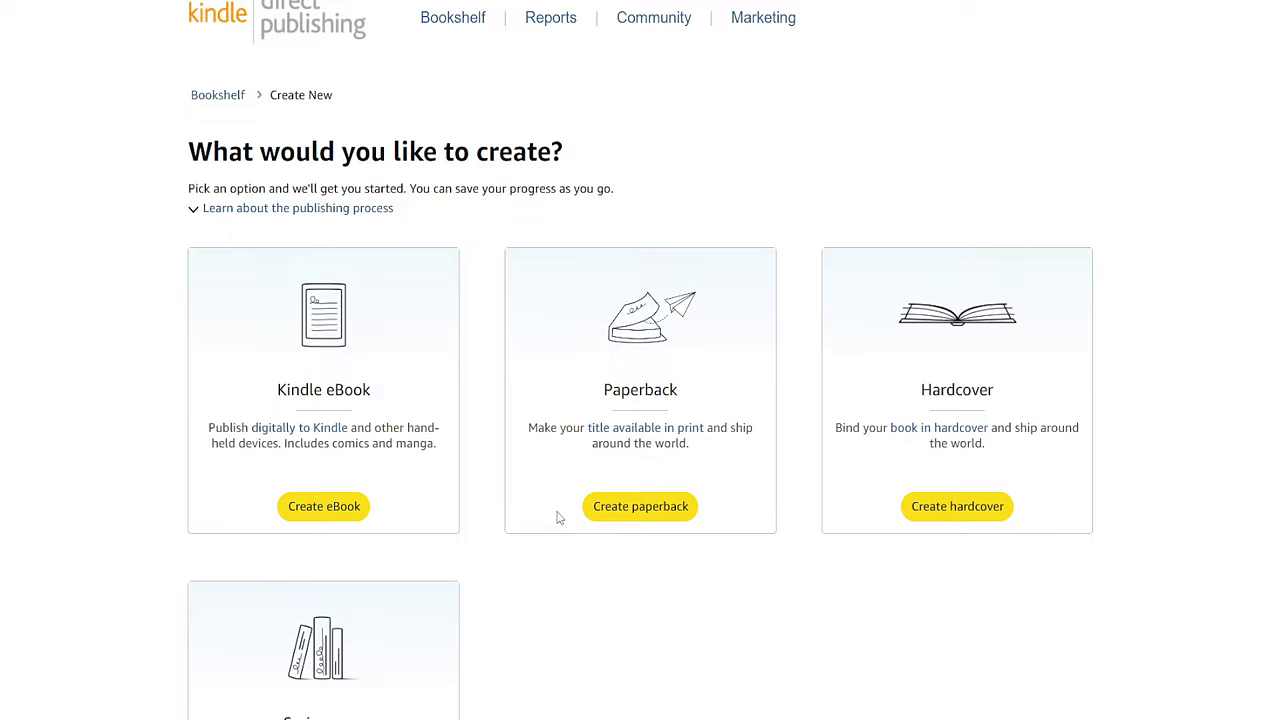
click(640, 506)
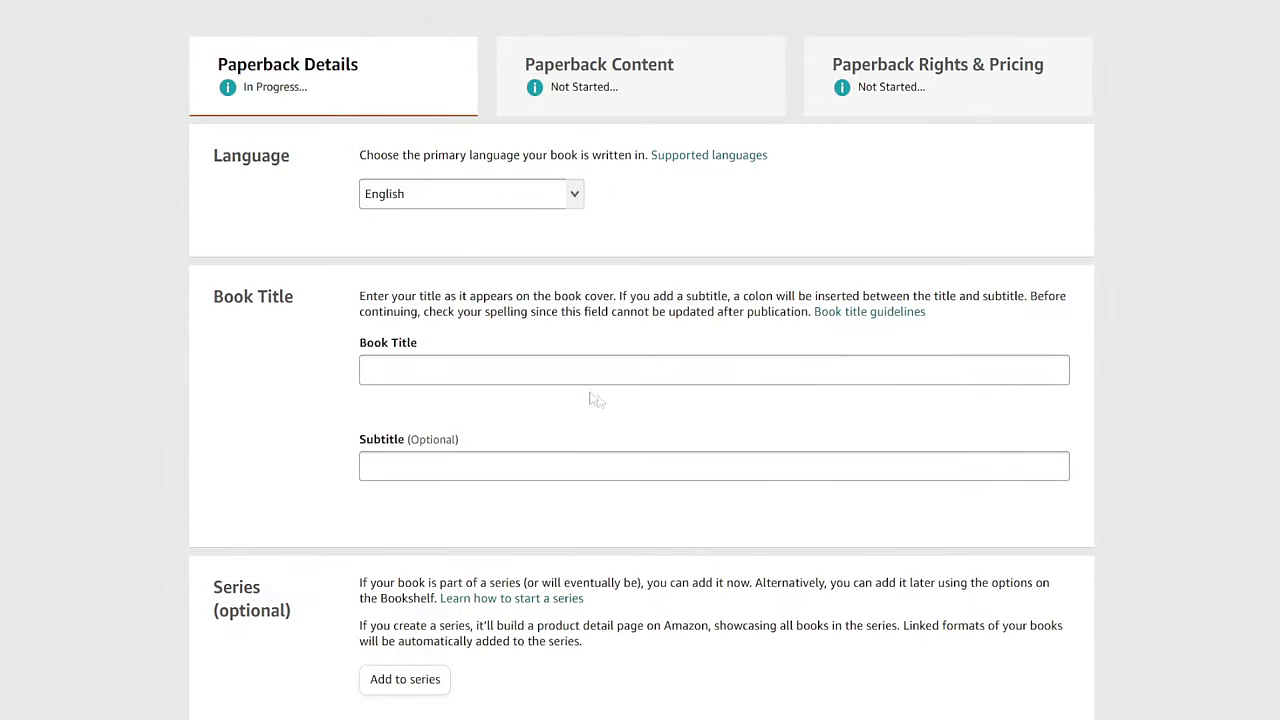
key(Tab)
key(Tab)
key(shift+Tab)
key(Tab)
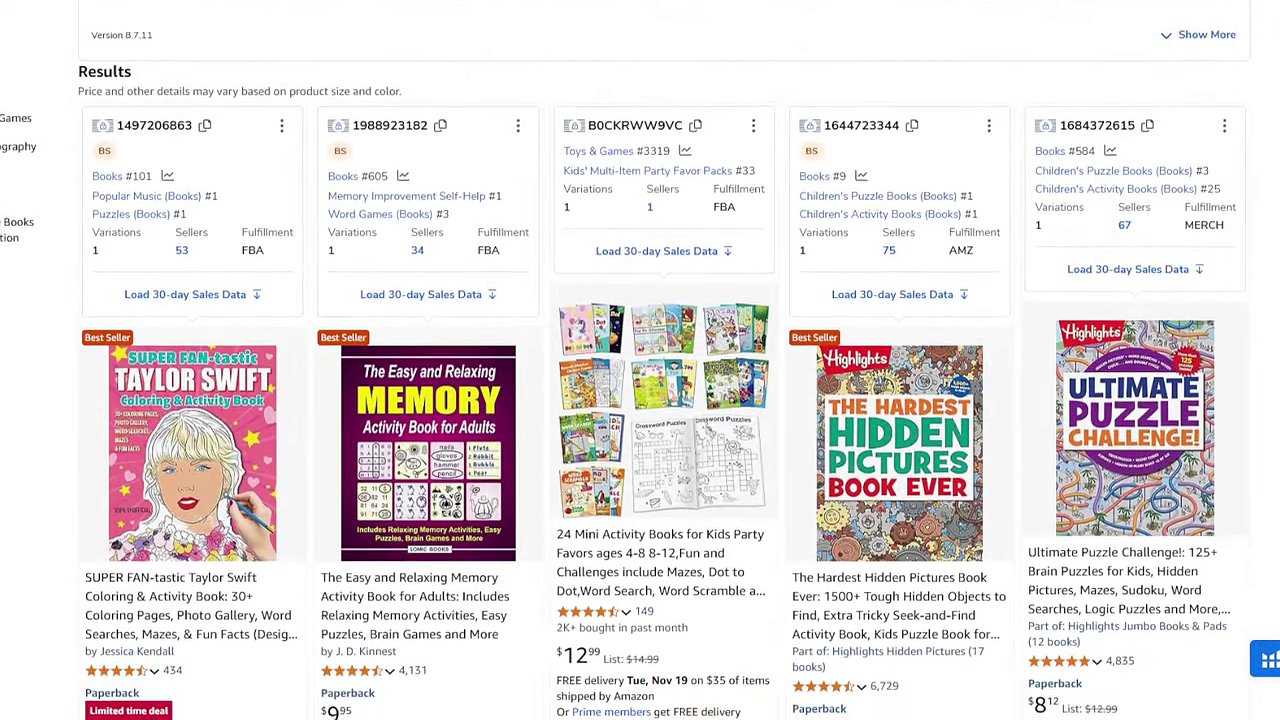
- Switch to the Amazon activity book results and examine the ranks, sellers, titles and prices of the puzzle, memory, hidden pictures and kindergarten books
scroll(640, 360, down, 2)
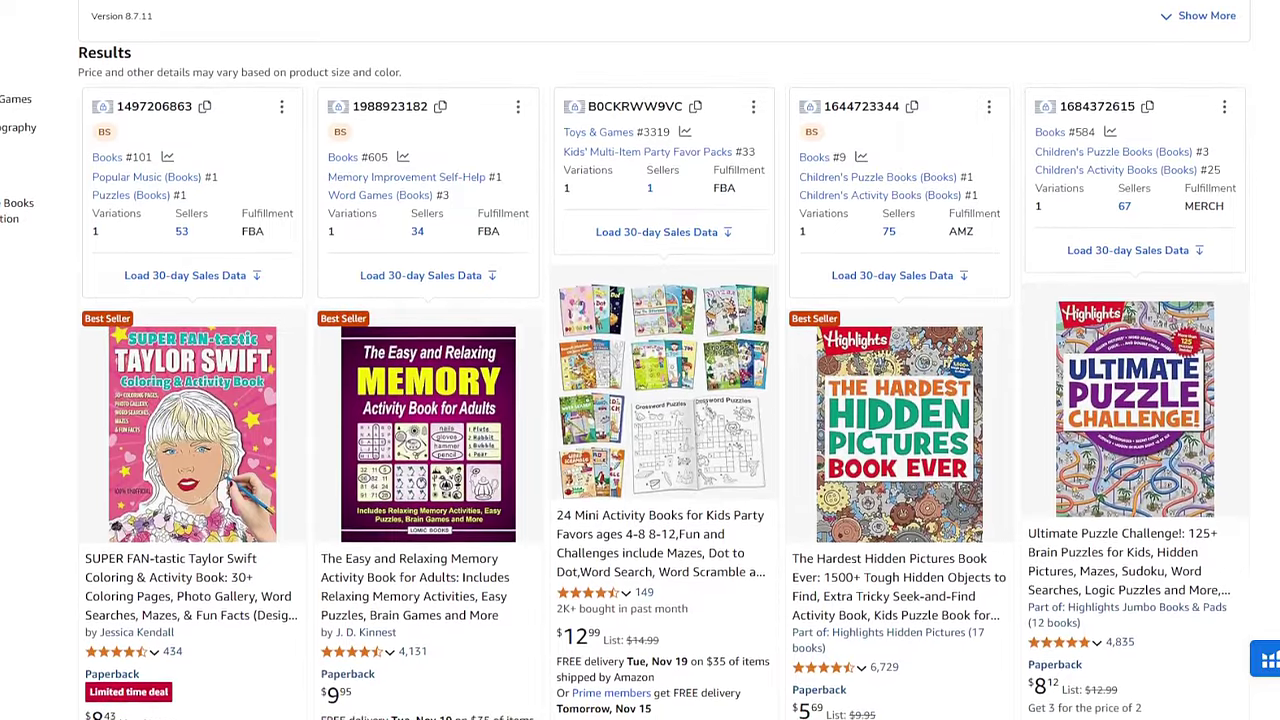
scroll(640, 360, down, 2)
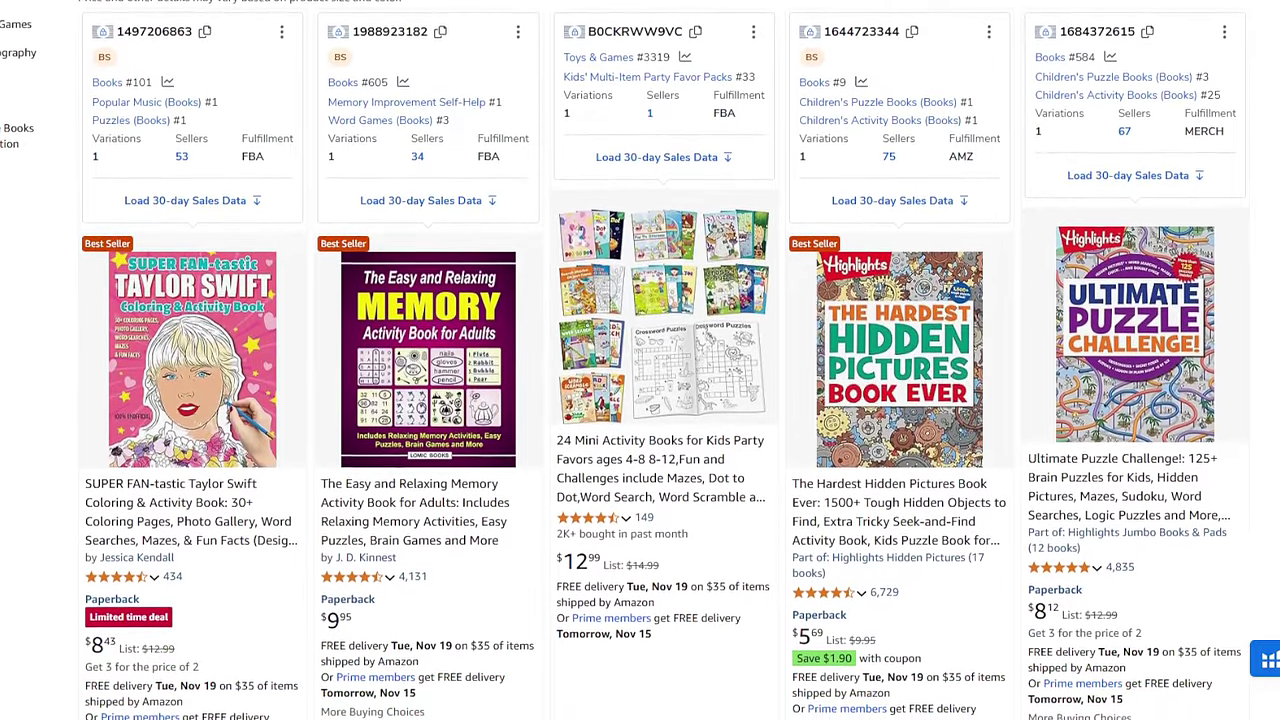
scroll(640, 360, down, 1)
scroll(640, 360, down, 1)
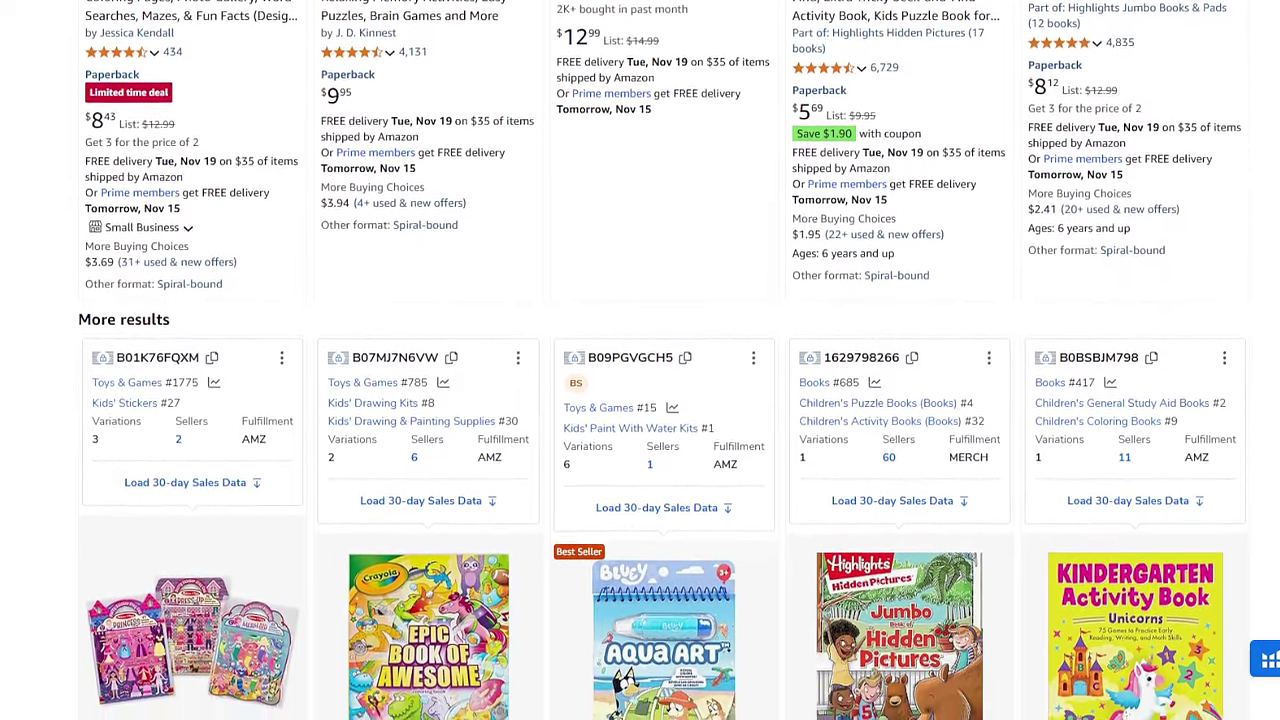
scroll(640, 360, down, 1)
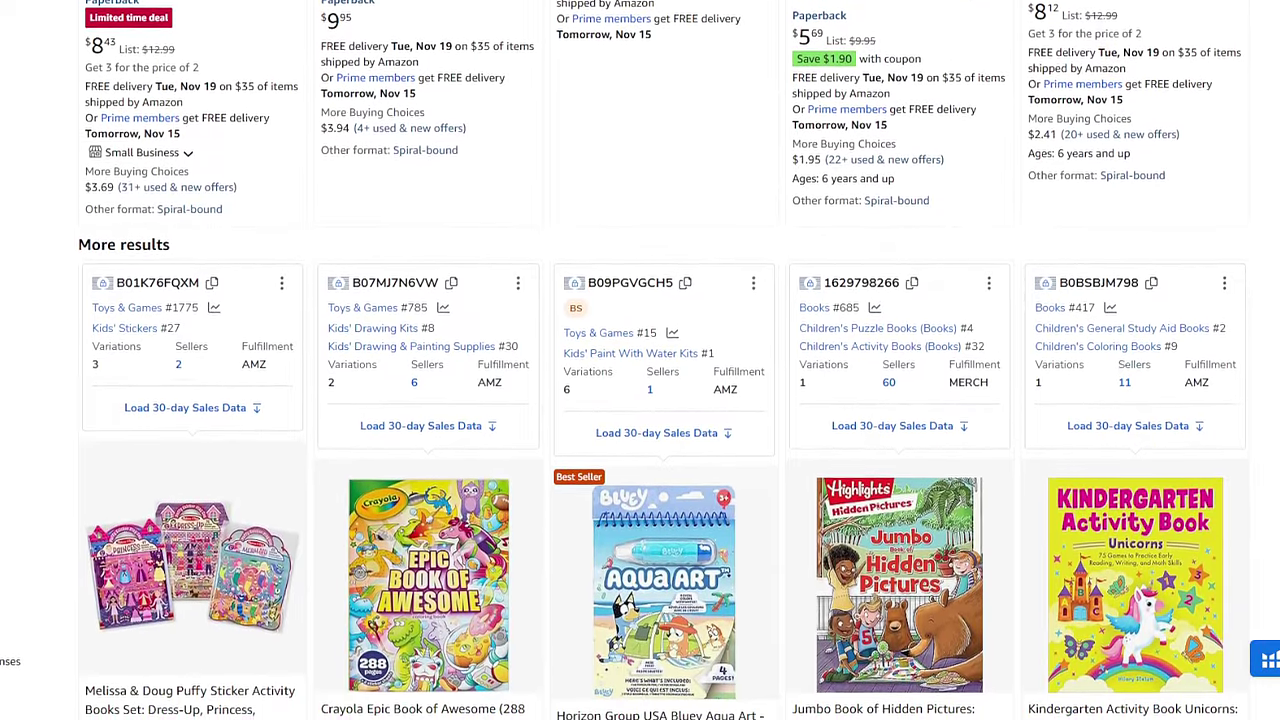
scroll(640, 360, down, 1)
scroll(640, 360, down, 2)
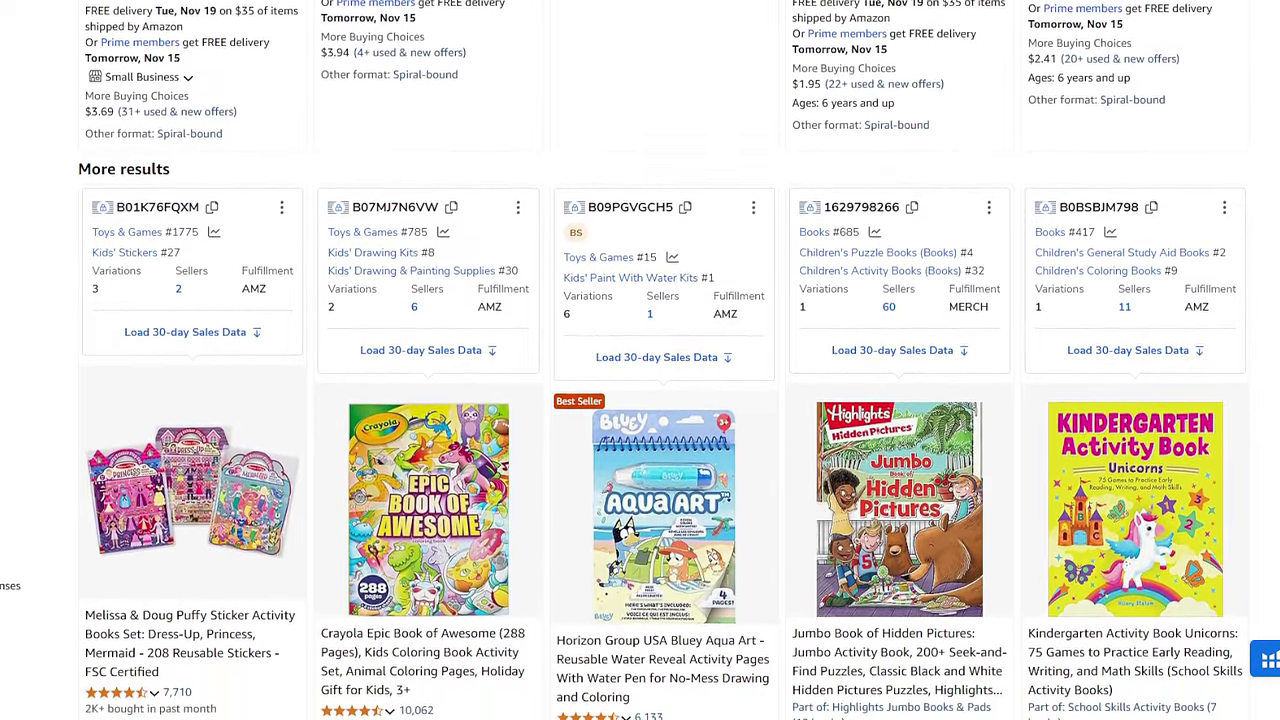
scroll(640, 360, down, 1)
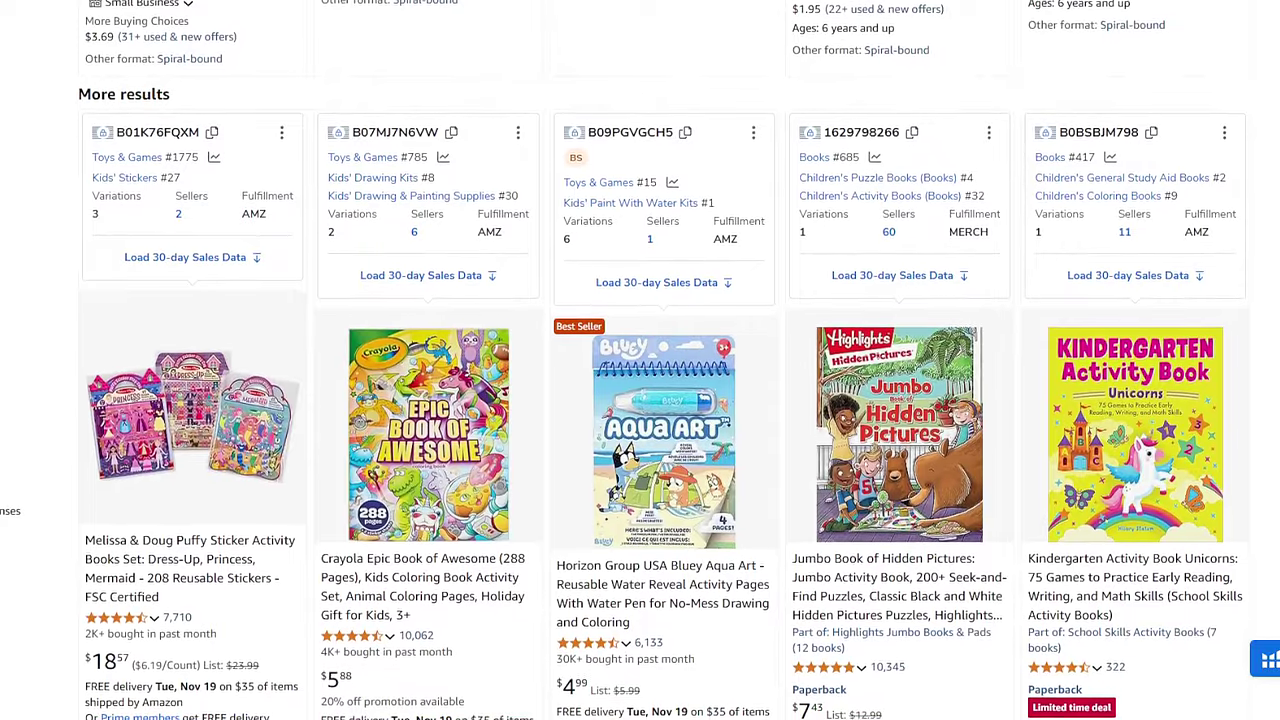
scroll(640, 360, down, 1)
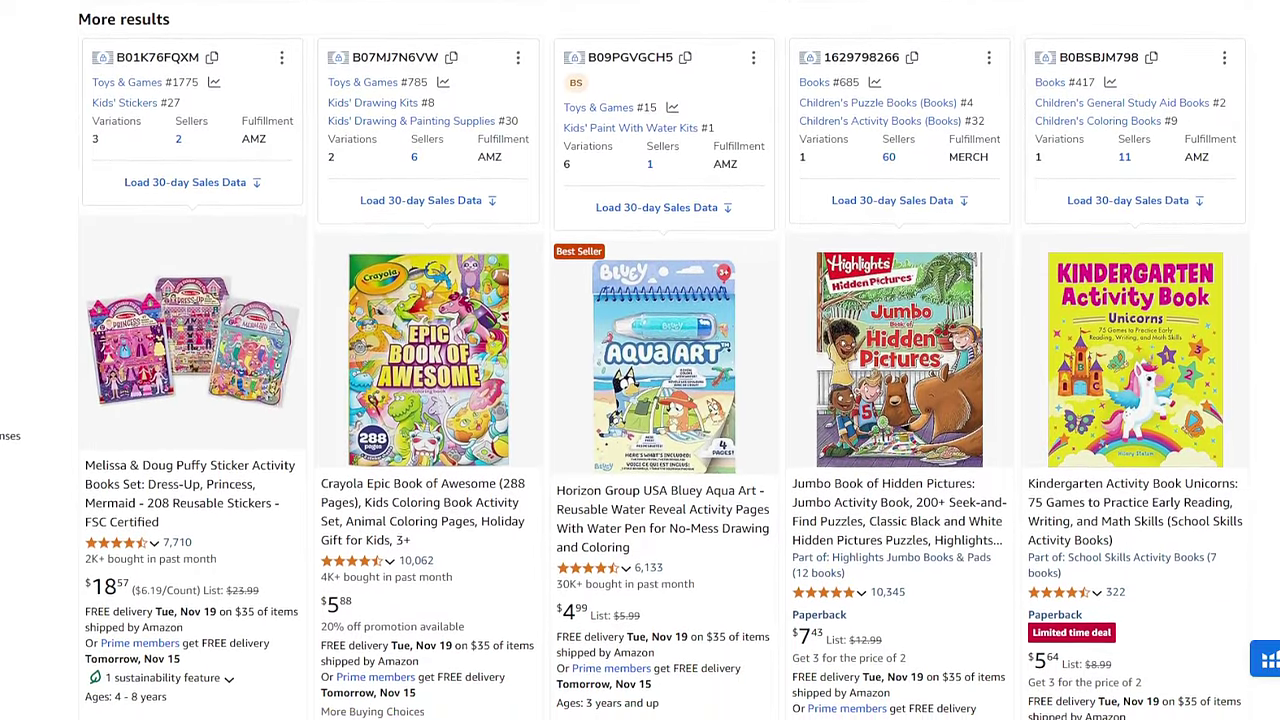
scroll(640, 360, down, 1)
scroll(640, 360, down, 1)
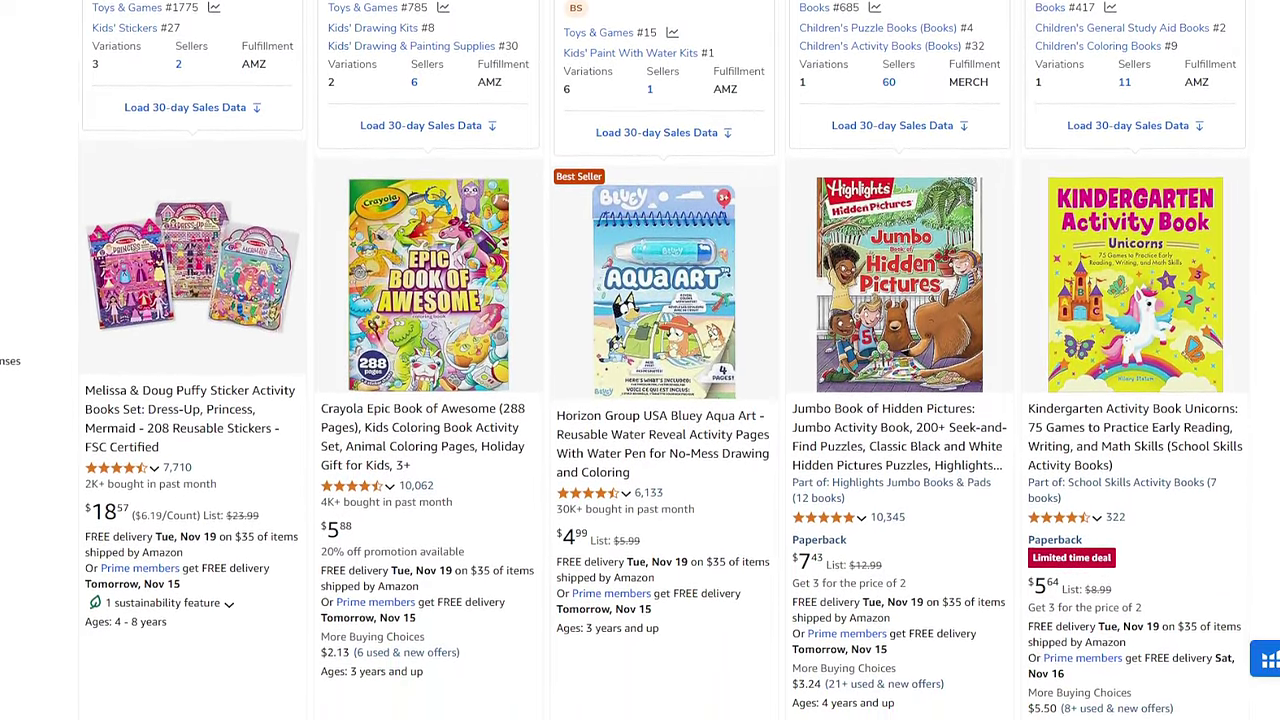
scroll(640, 360, down, 2)
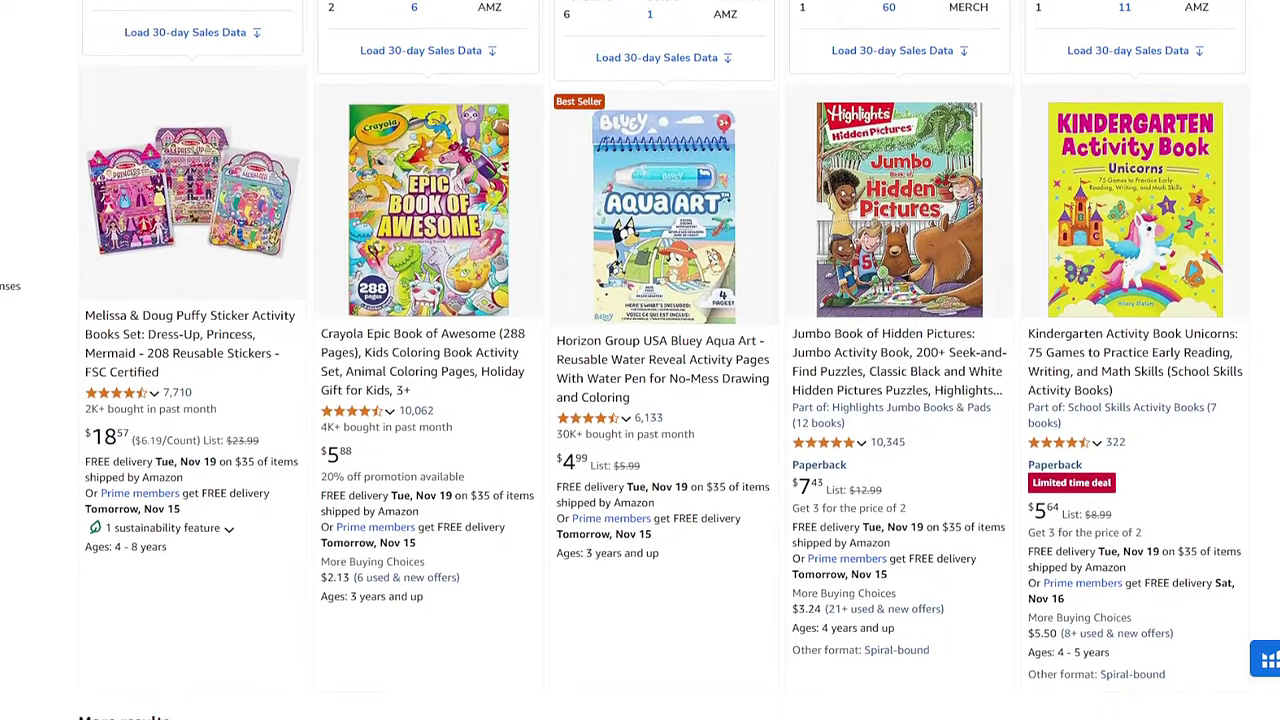
scroll(640, 360, down, 4)
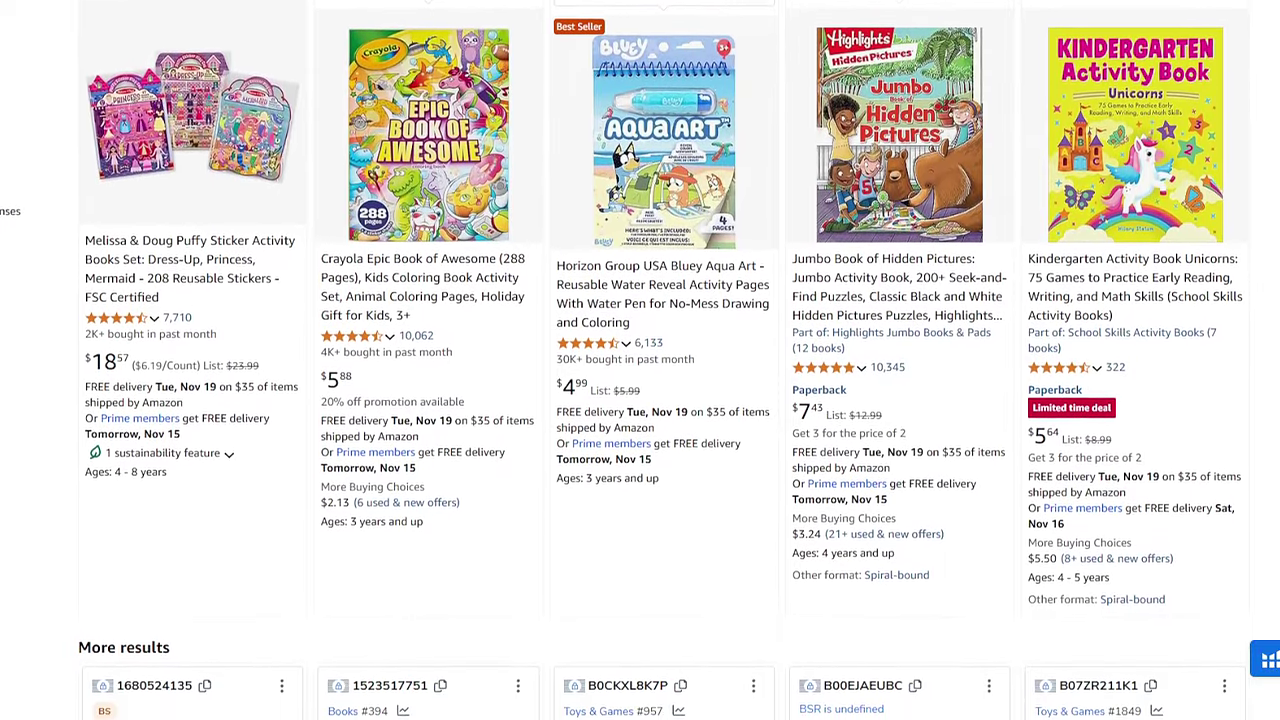
scroll(640, 360, down, 4)
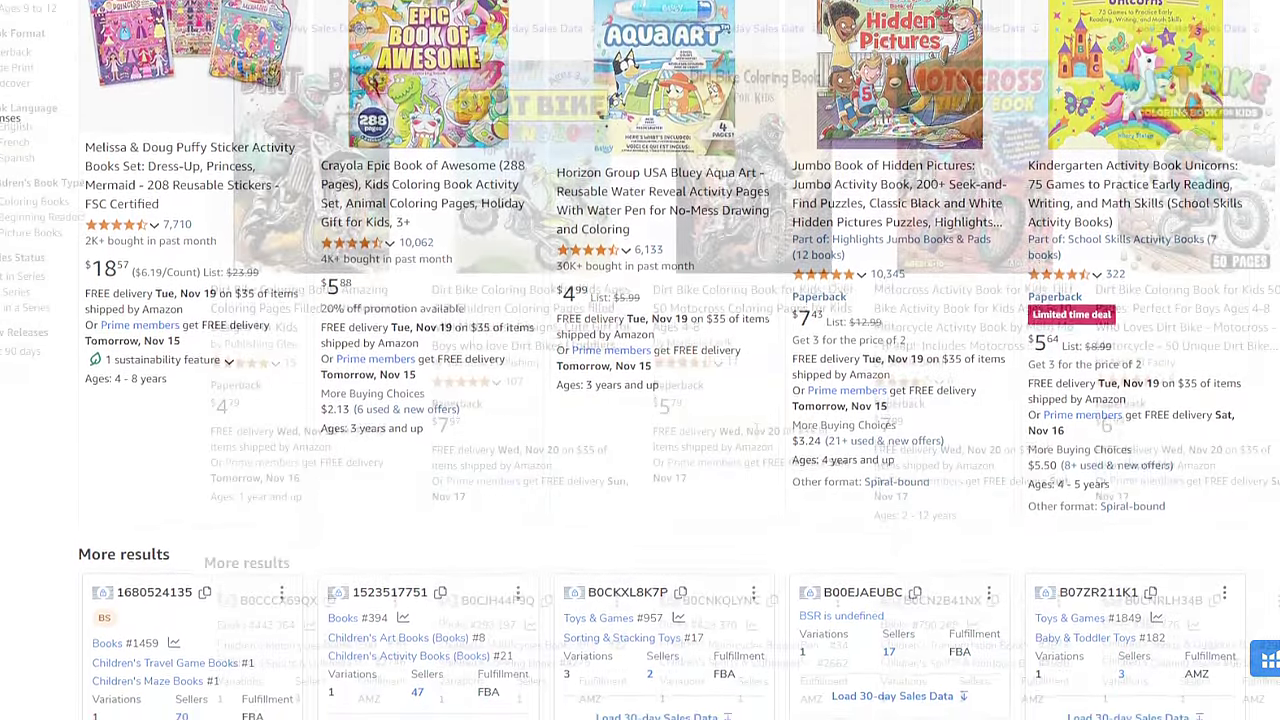
scroll(752, 425, down, 5)
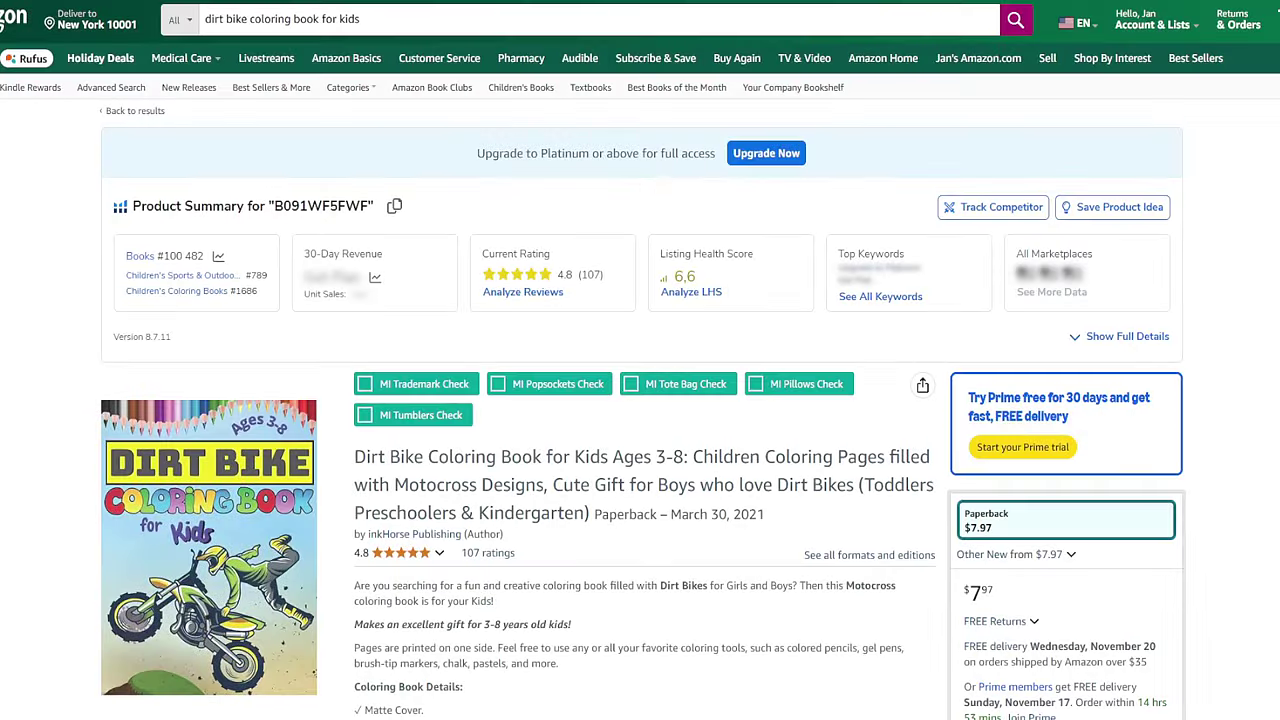
- Review the competing dirt bike book's title on Amazon, and enter Dirt Bike Coloring Book for Kids as the KDP book title
scroll(495, 290, down, 2)
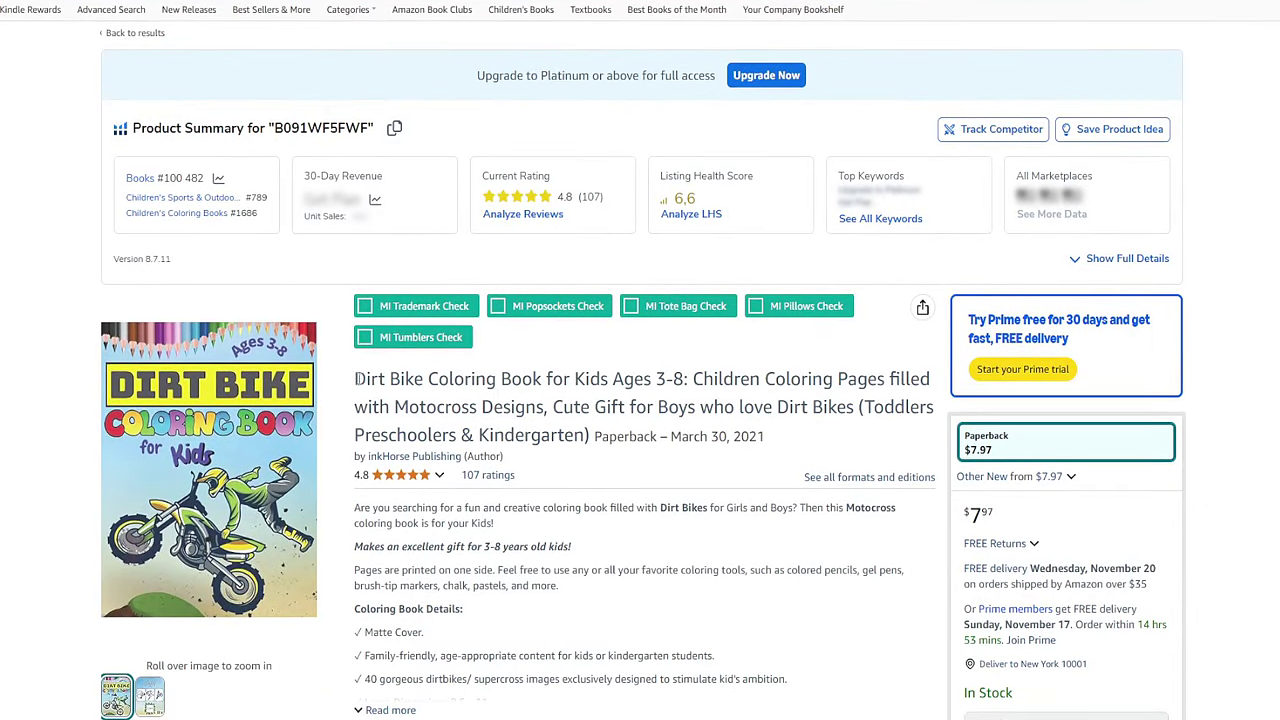
drag(358, 378, 580, 435)
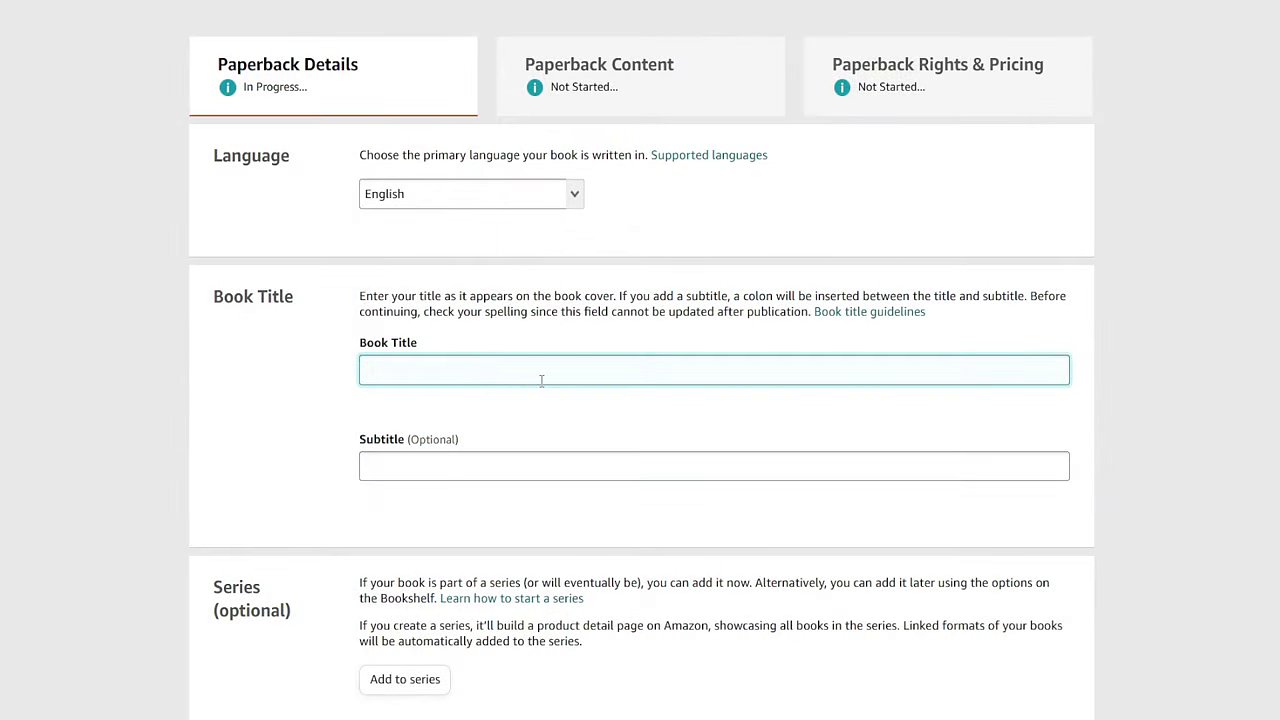
text(Dirt Bike Coloring Book for Kids)
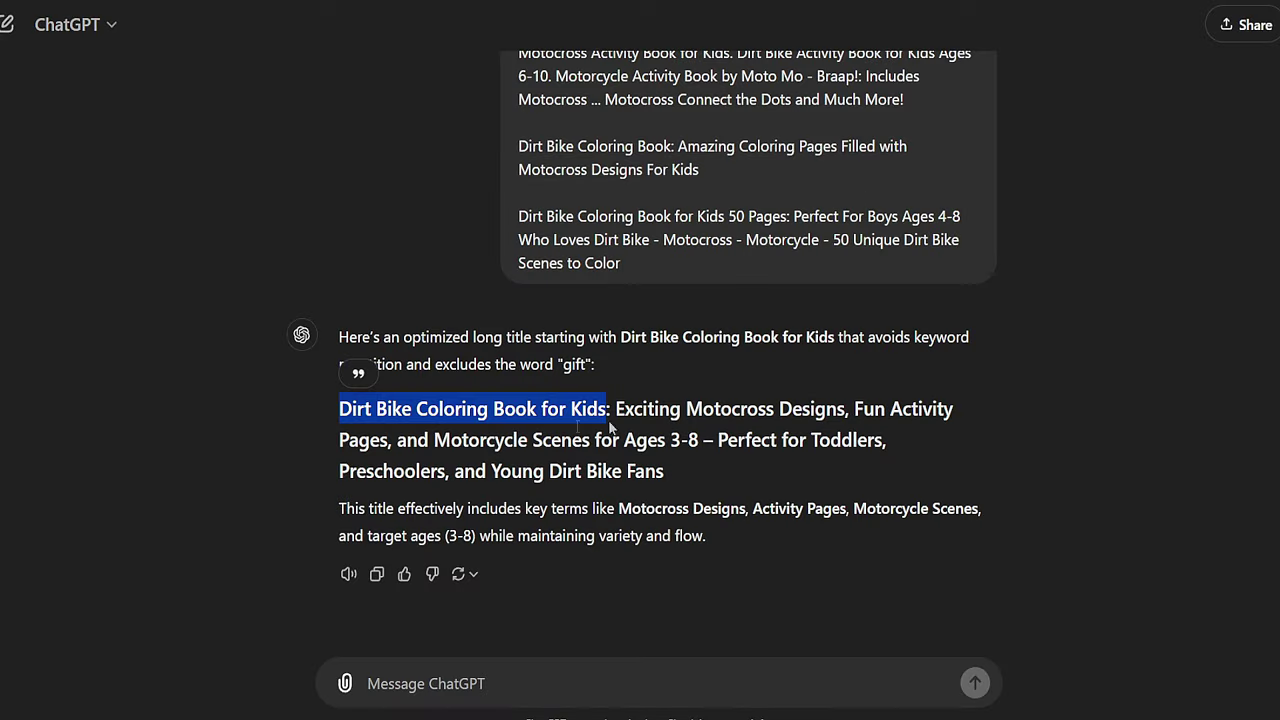
- Copy the rest of ChatGPT's suggested title, from Exciting Motocross Designs through Young Dirt Bike Fans, into the paperback's subtitle
drag(617, 408, 664, 471)
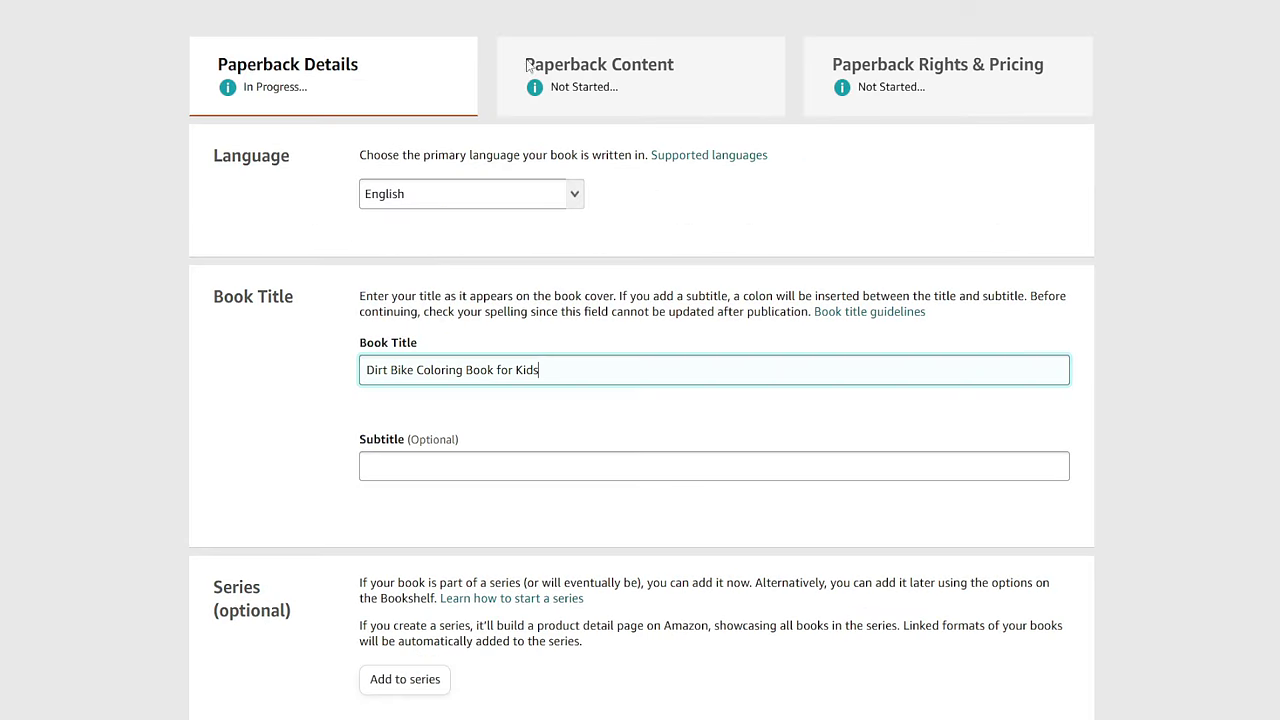
click(597, 466)
key(ctrl+v)
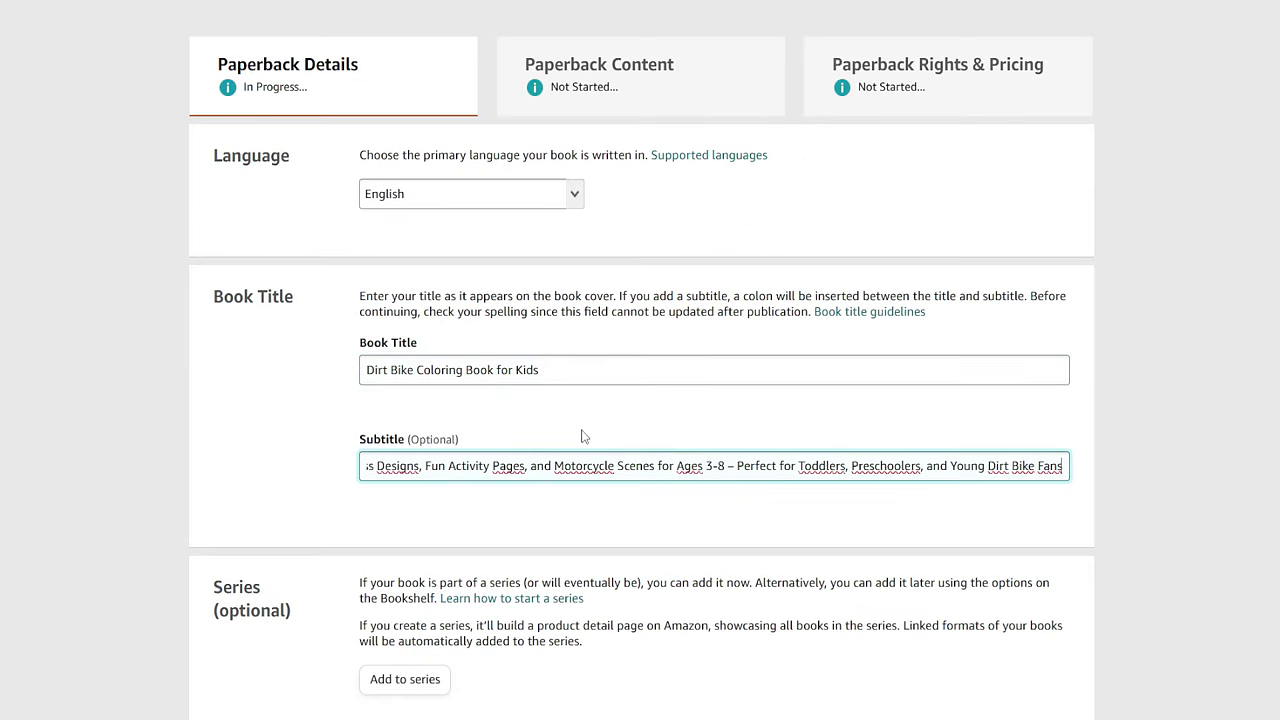
drag(447, 466, 362, 476)
click(458, 468)
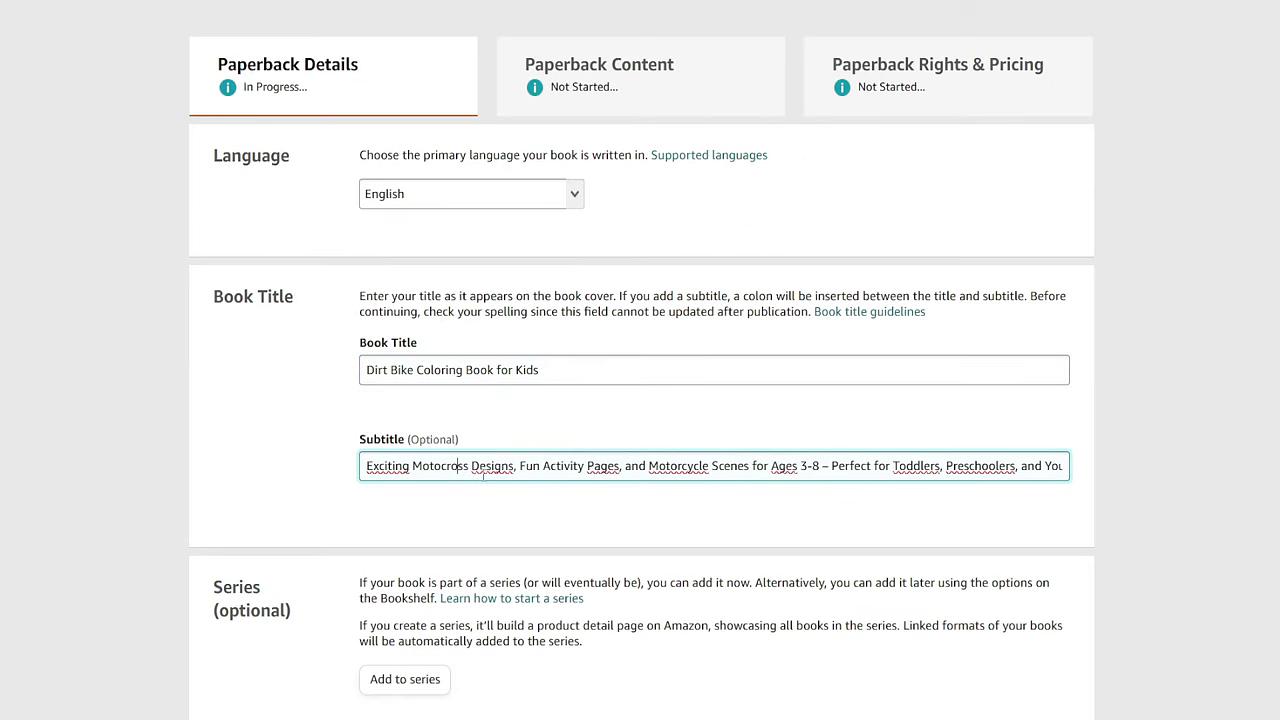
- Replace the dash and the word Perfect after Ages 3-8 in the subtitle with a comma and Illustrations, and review the wording
drag(517, 471, 832, 474)
click(827, 474)
key(BackSpace)
key(BackSpace)
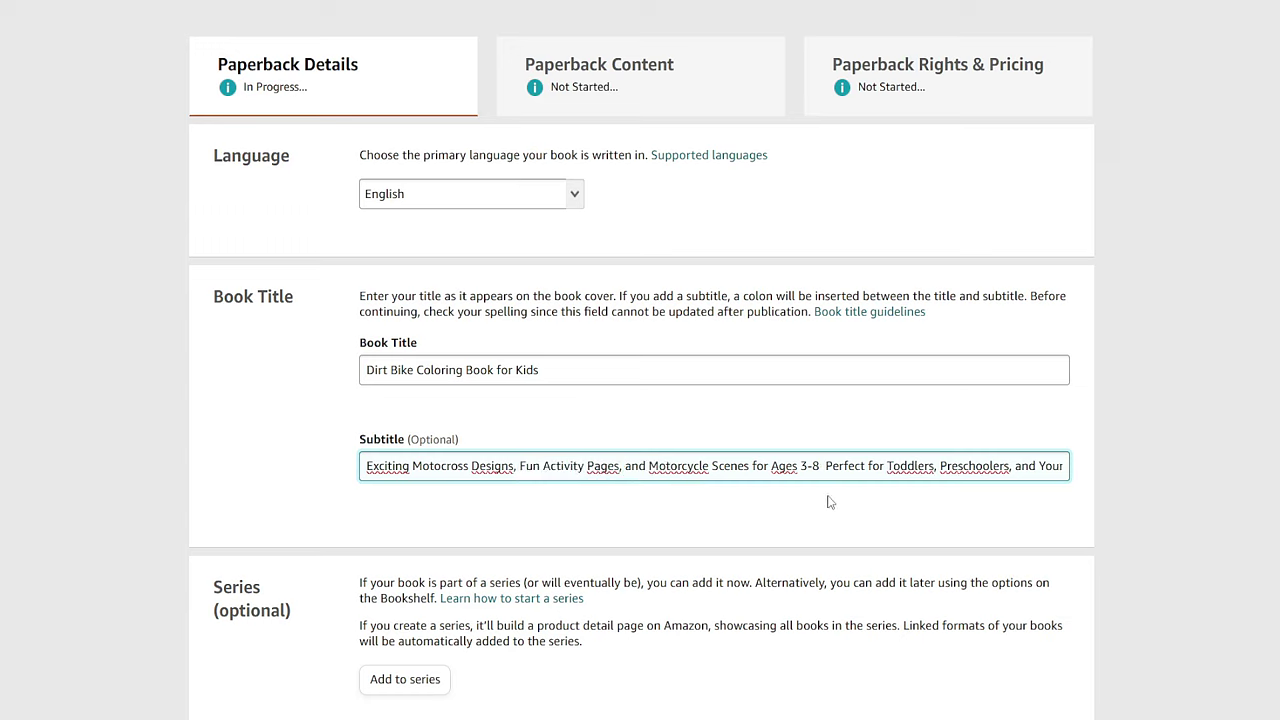
text(,)
text(Illustrations)
key(BackSpace)
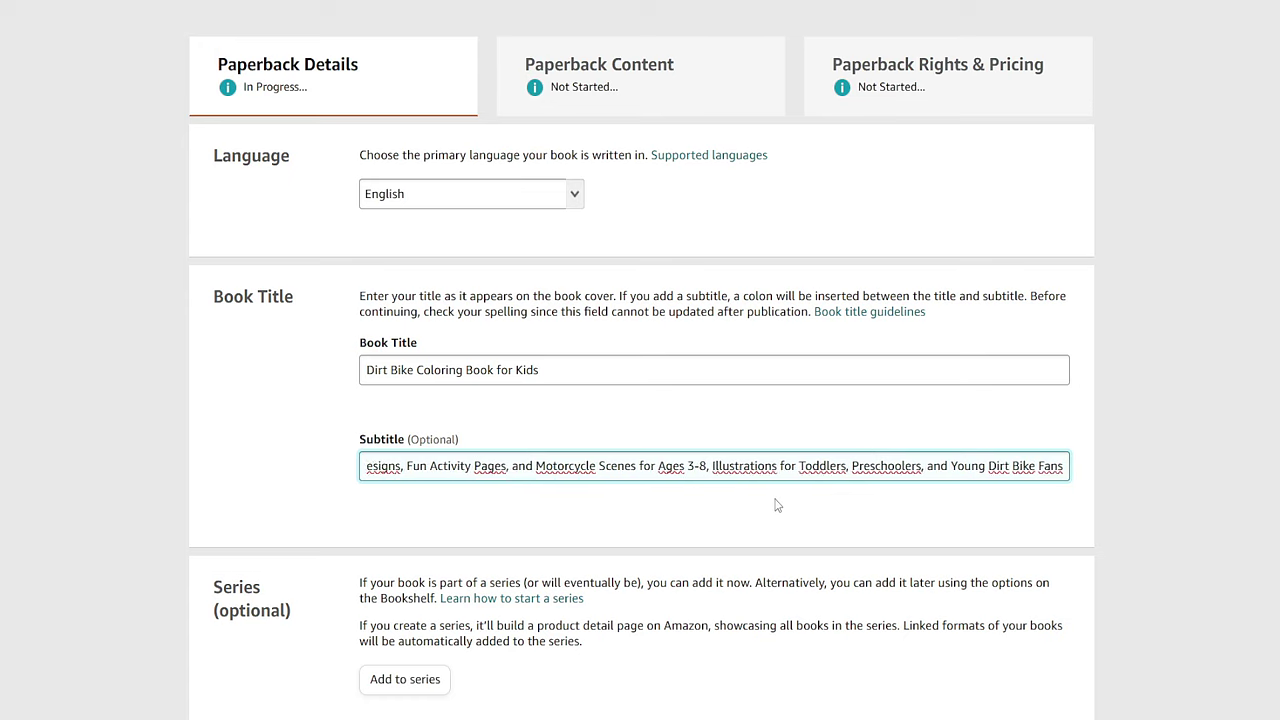
drag(792, 466, 557, 480)
click(575, 466)
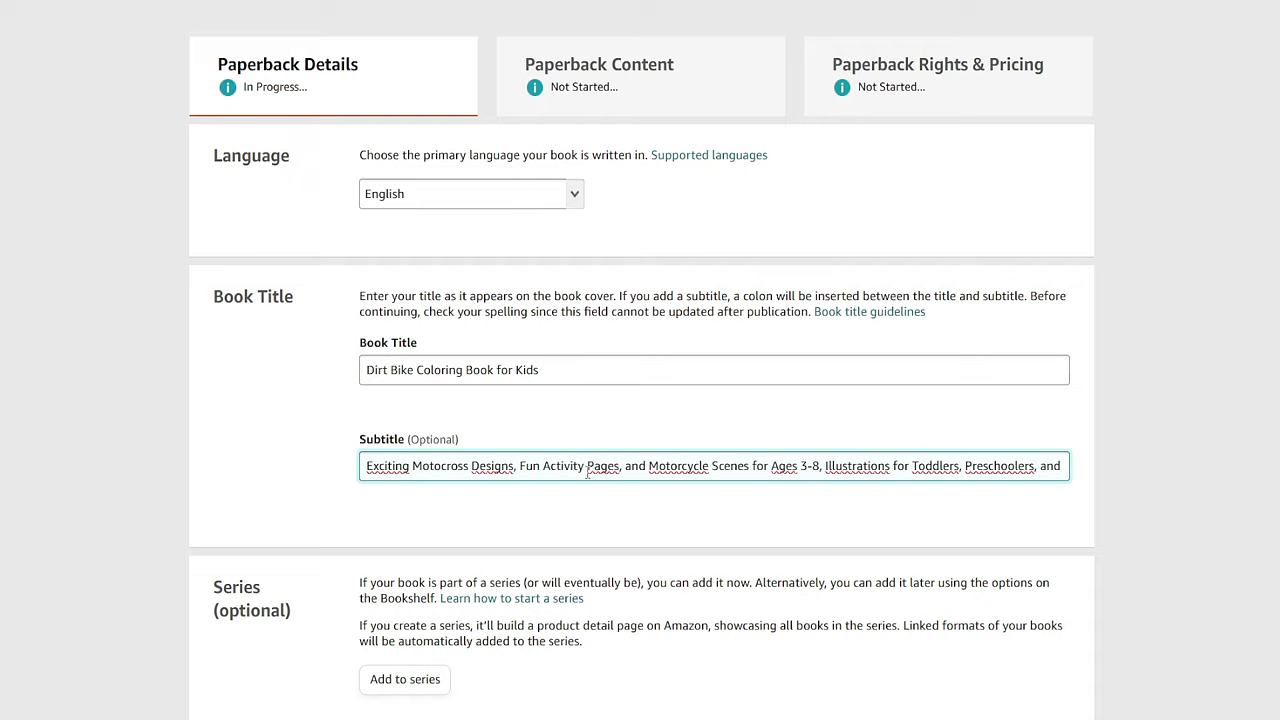
- Enter the pen name's first and last name for the primary author of the paperback
scroll(588, 480, down, 1)
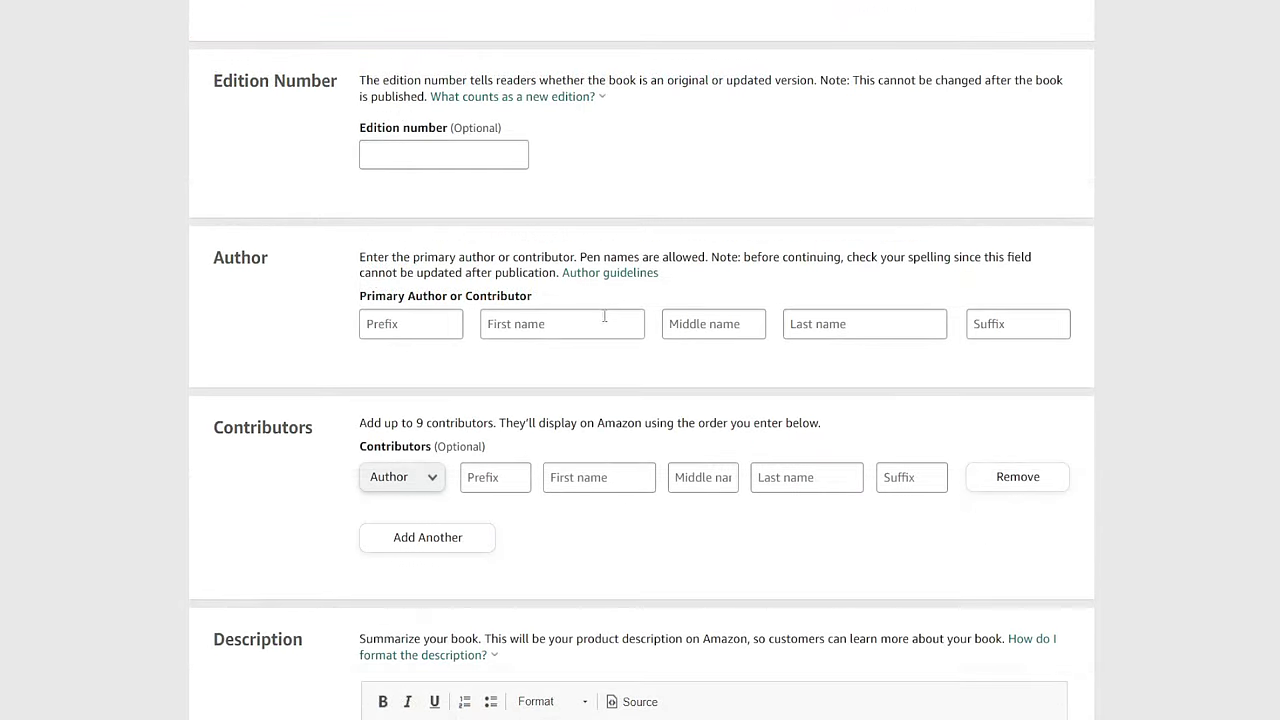
click(598, 319)
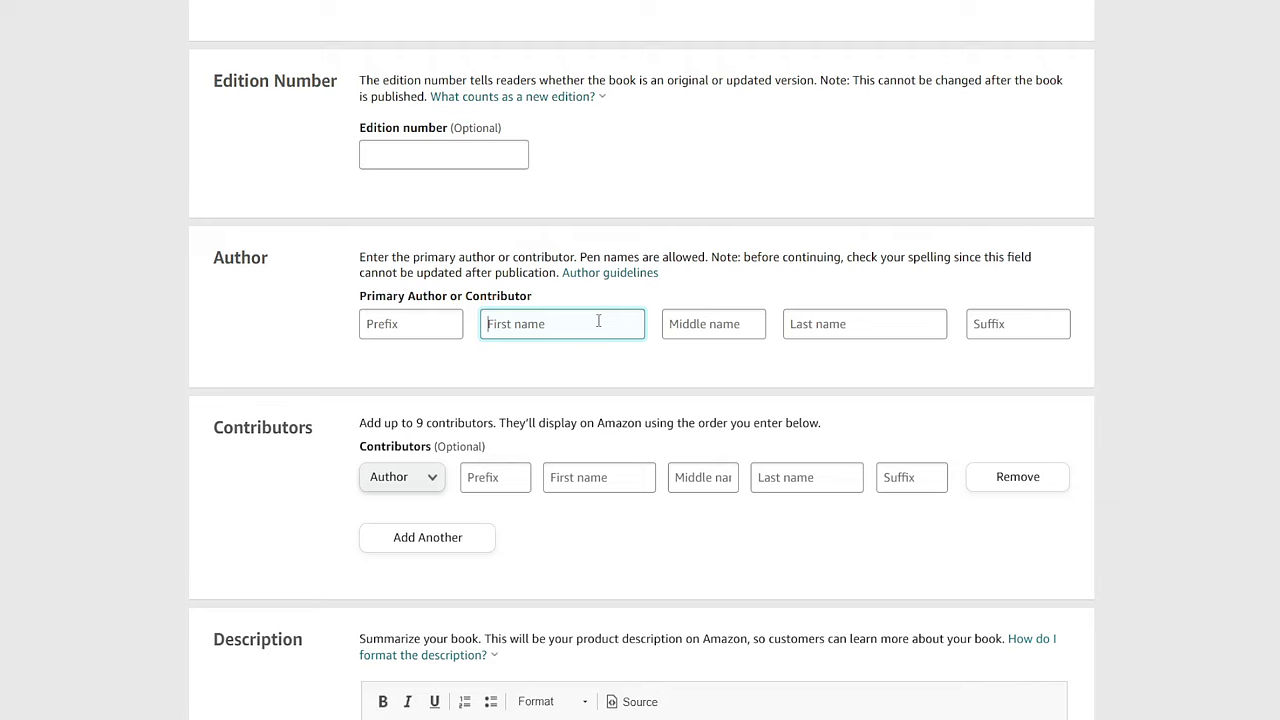
text(Golden)
click(838, 323)
text(Motorbike)
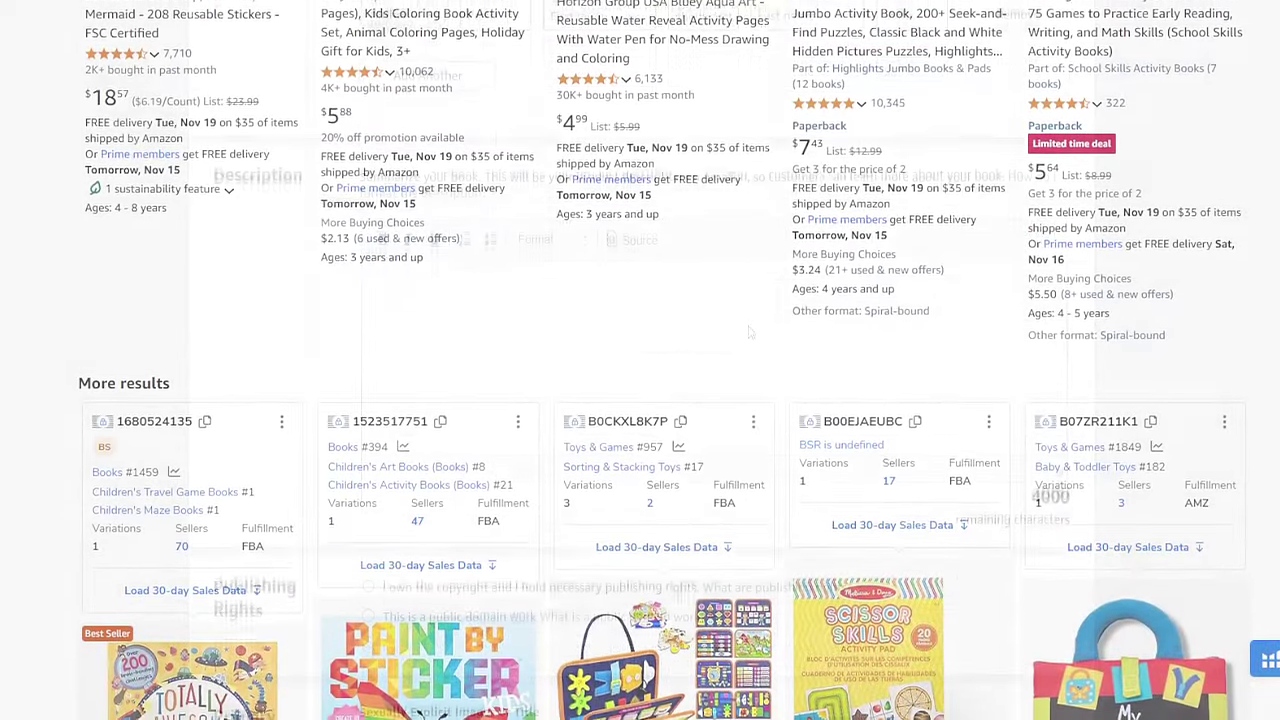
- Return to the Amazon activity book results and examine the maze, sticker, busy board and scissor skills listings
scroll(640, 360, down, 2)
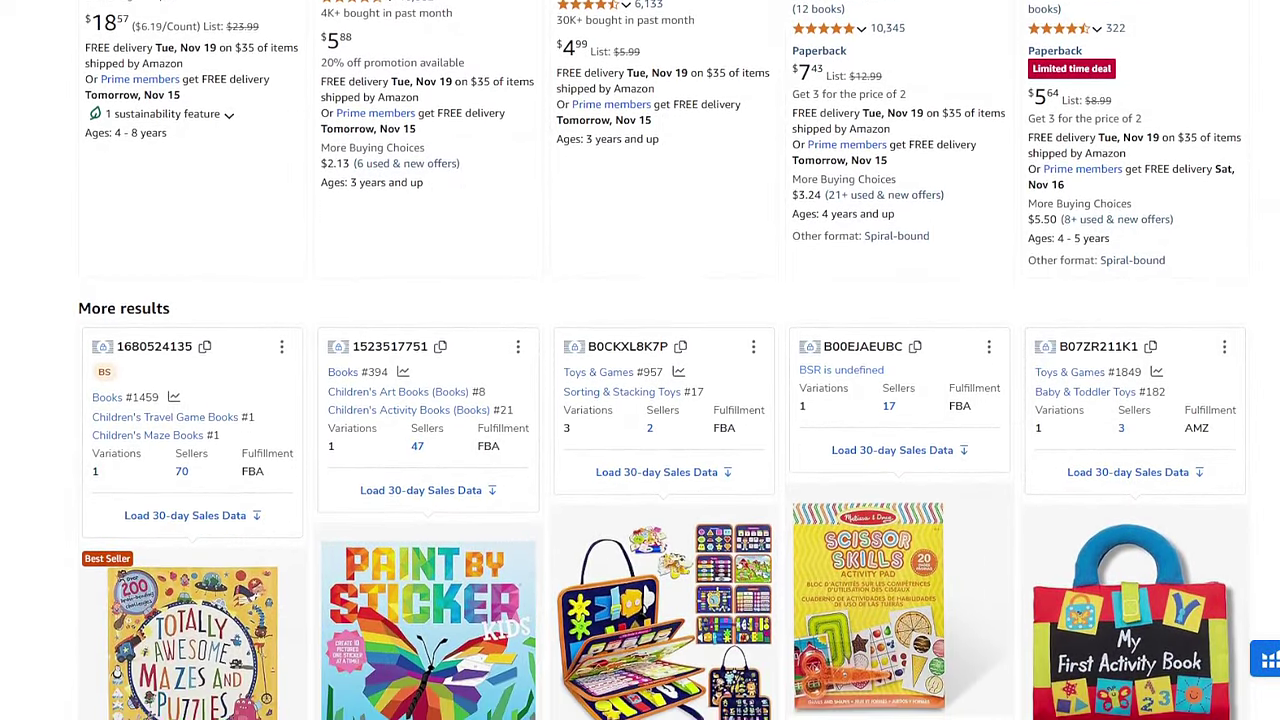
scroll(640, 360, down, 1)
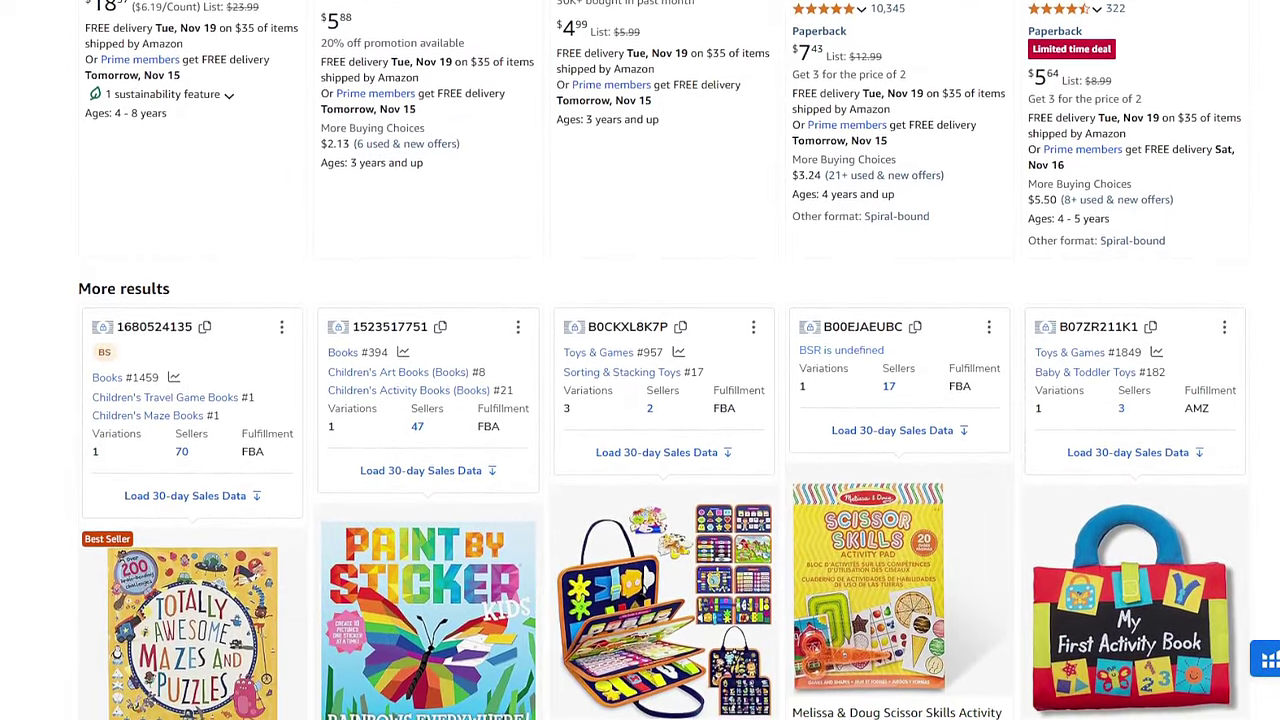
scroll(640, 360, down, 2)
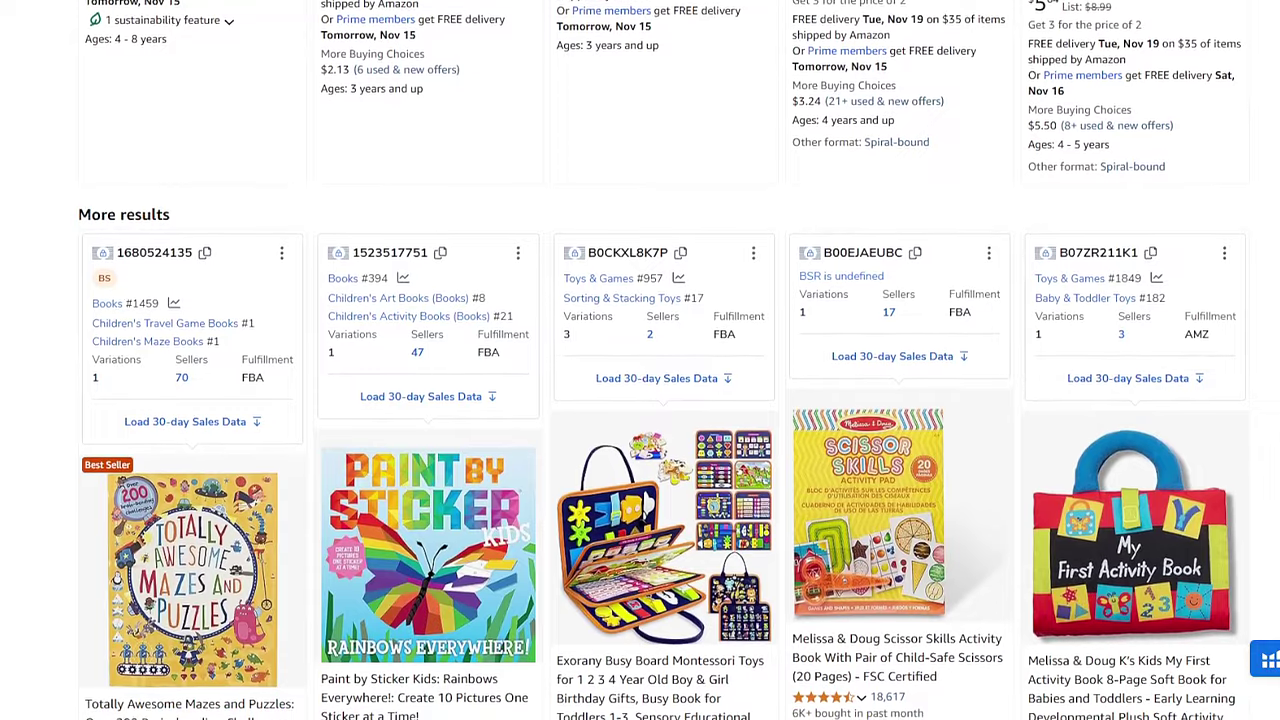
scroll(640, 360, down, 2)
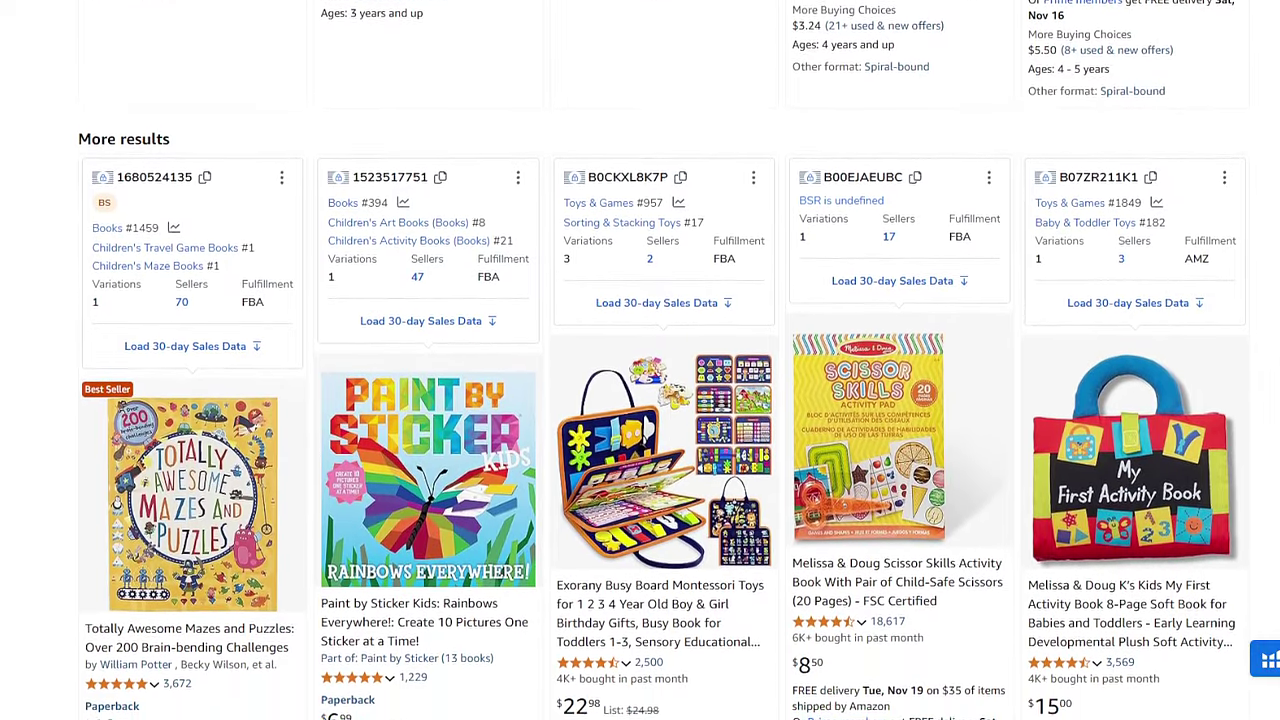
- Examine the activity book listings under More results, from the maze and sticker books to the first activity book
scroll(640, 360, down, 2)
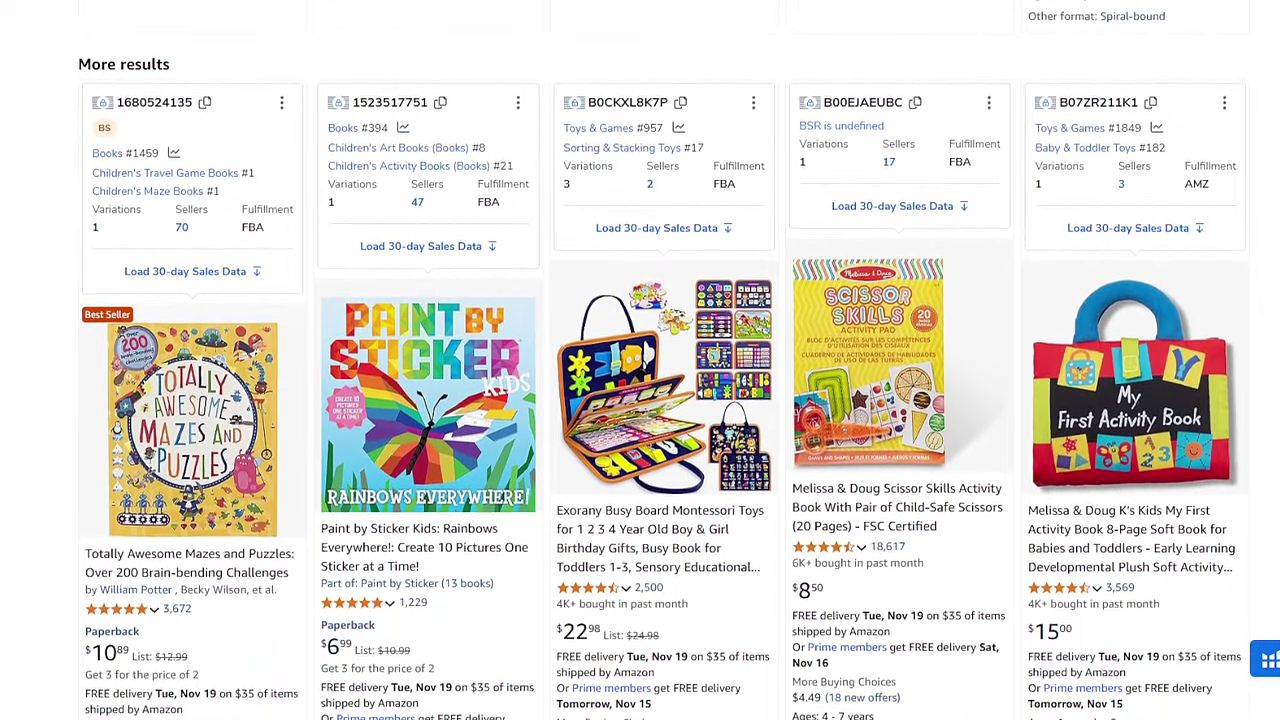
scroll(640, 360, down, 2)
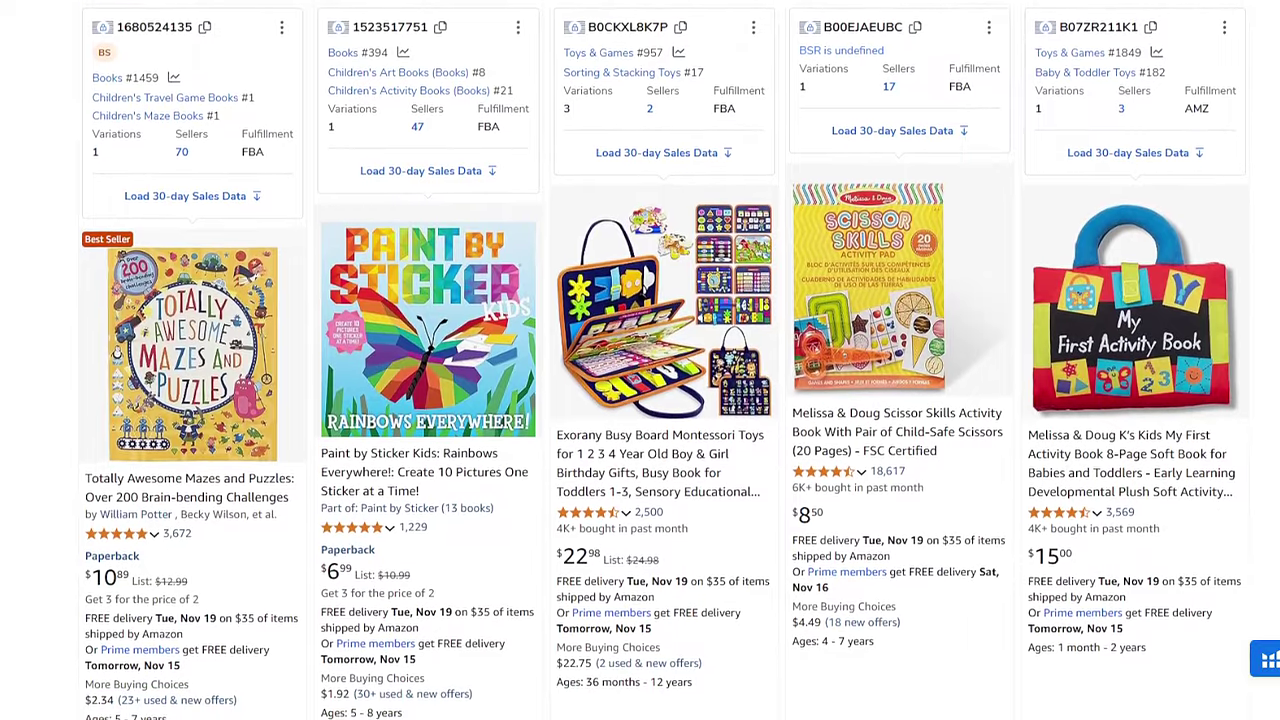
scroll(640, 360, down, 2)
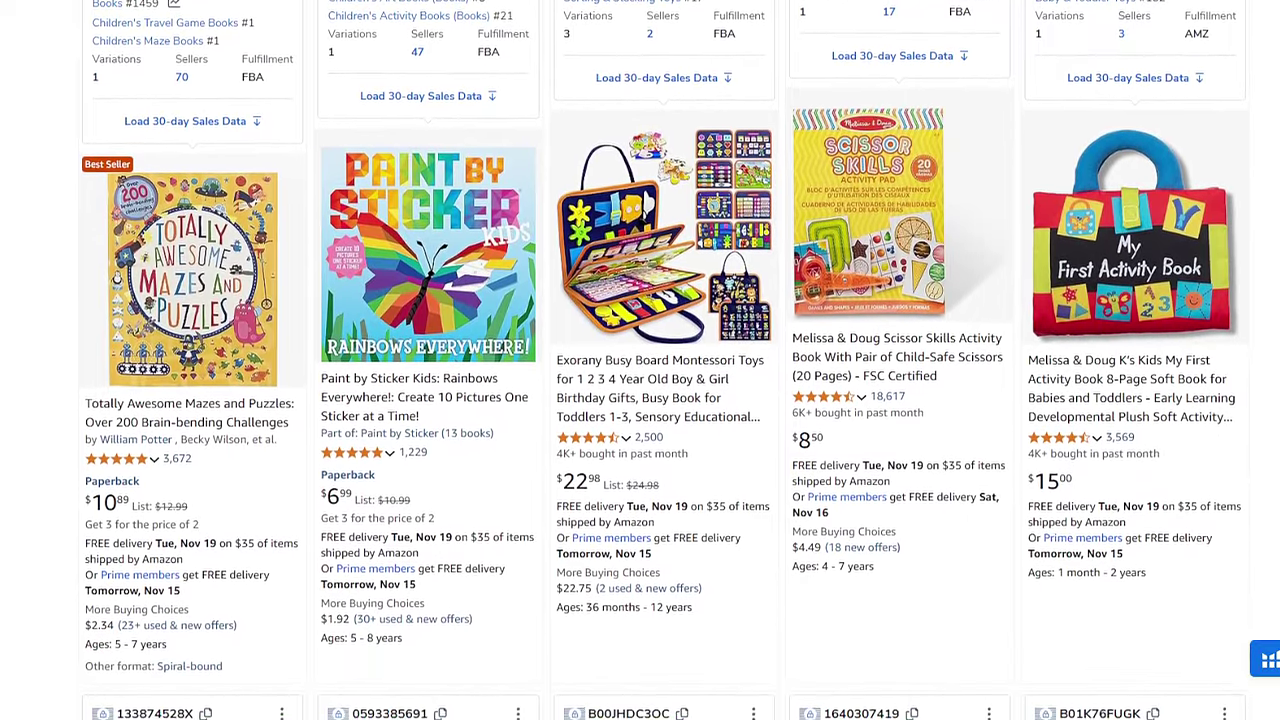
scroll(640, 360, down, 2)
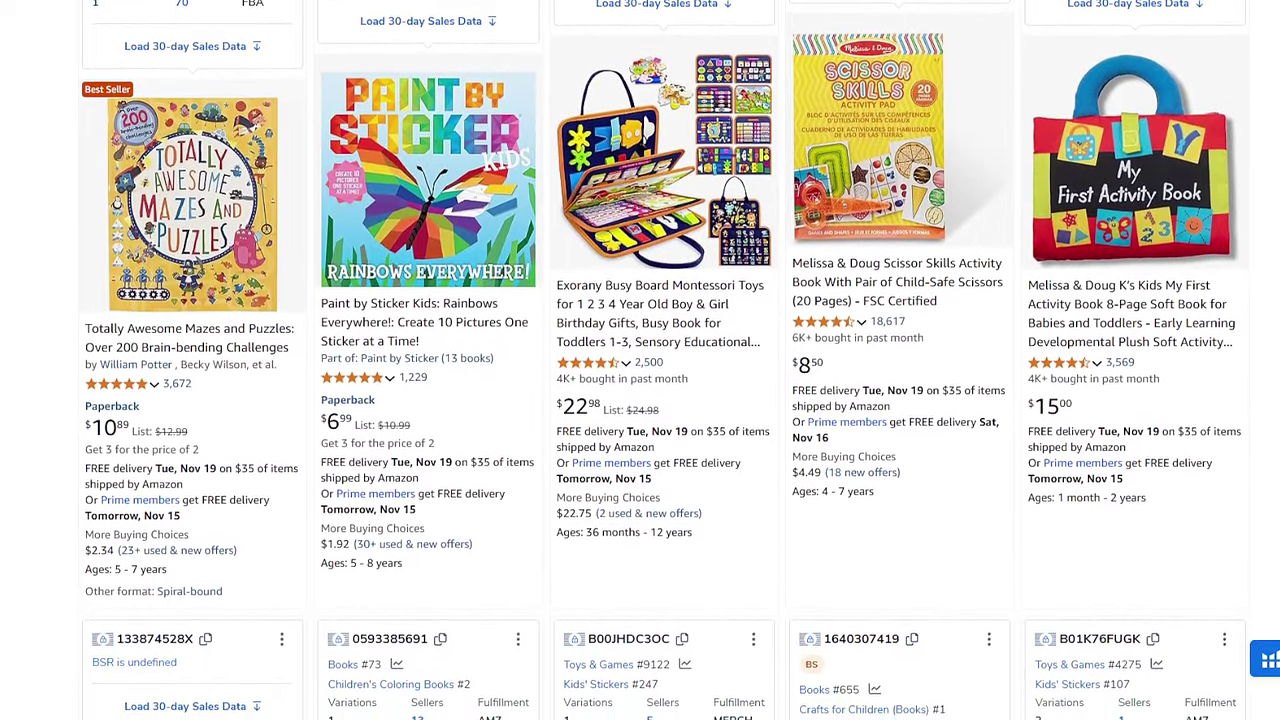
scroll(640, 360, down, 2)
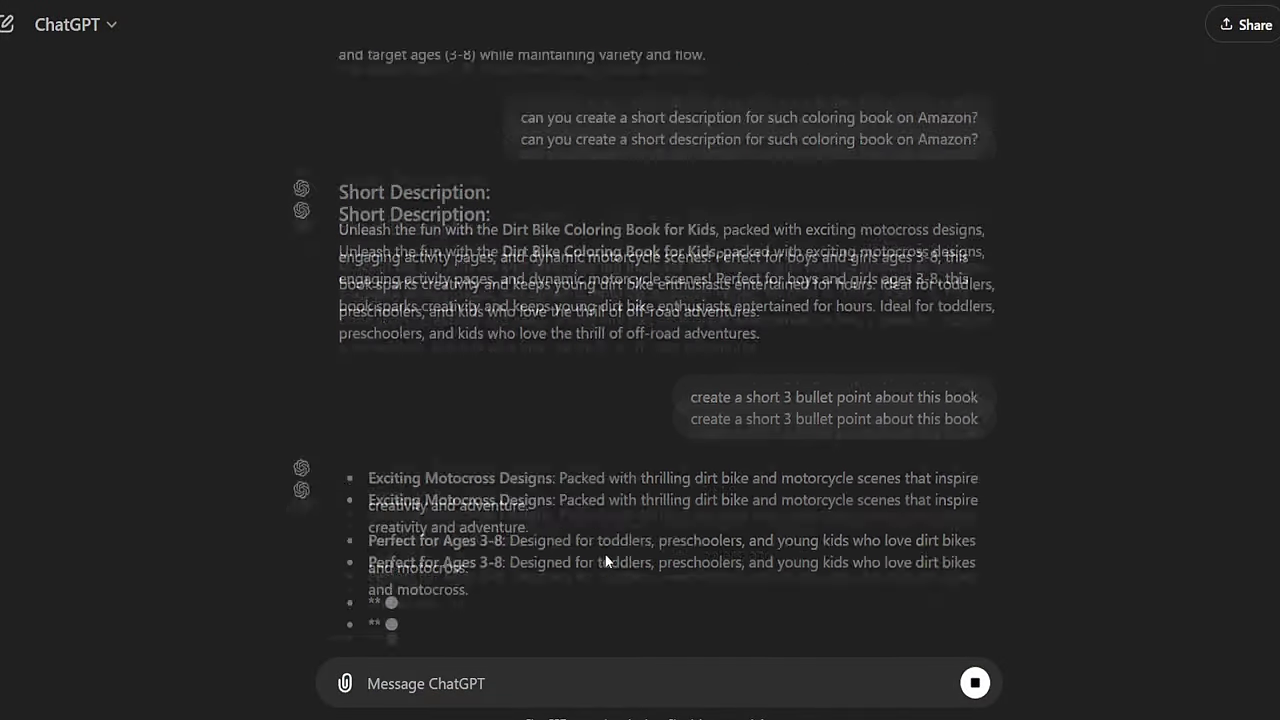
- Copy ChatGPT's three bullet points about the book into the KDP description beneath the line About this book
drag(565, 535, 370, 462)
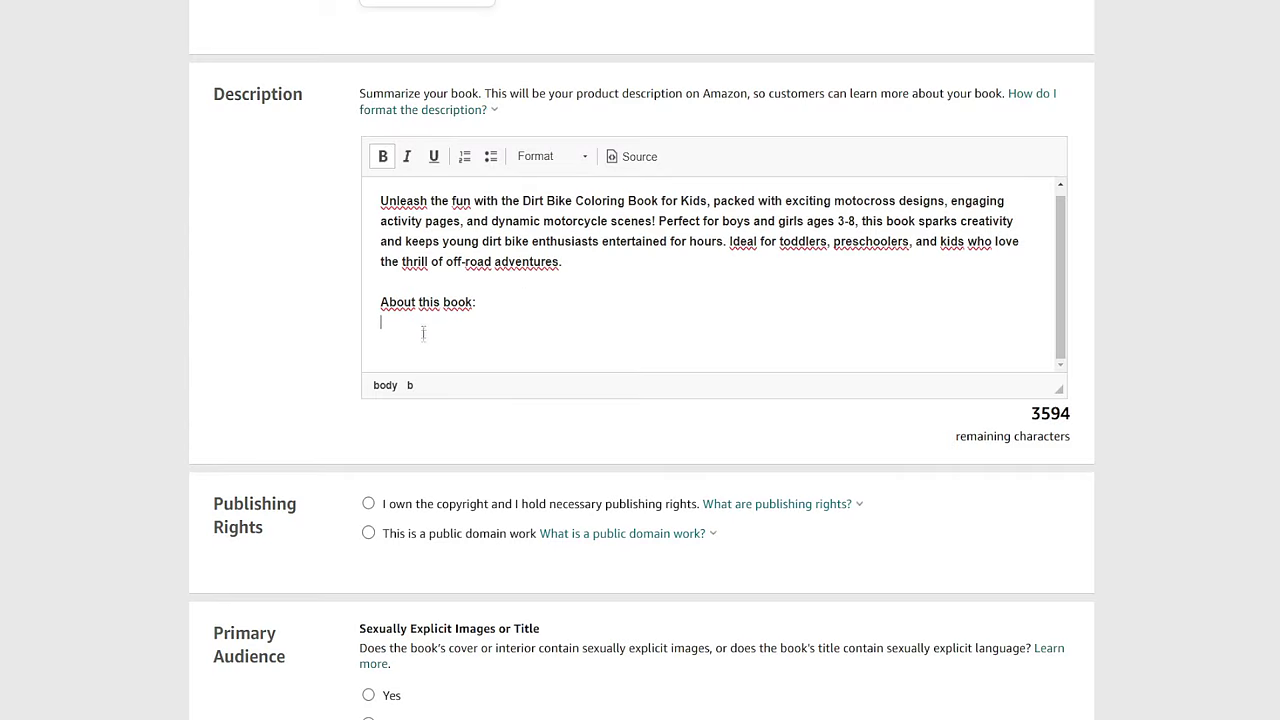
text(Exciting Motocross Designs: Packed with thrilling dirt bike and motorcycle scenes that inspire creativity and adventure. Perfect for Ages 3-8: Designed for toddlers, preschoolers, and young kids who love dirt bikes and motocross. Fun and Engaging Activities: Includes a variety of pages that keep kids entertained while developing fine motor skills.)
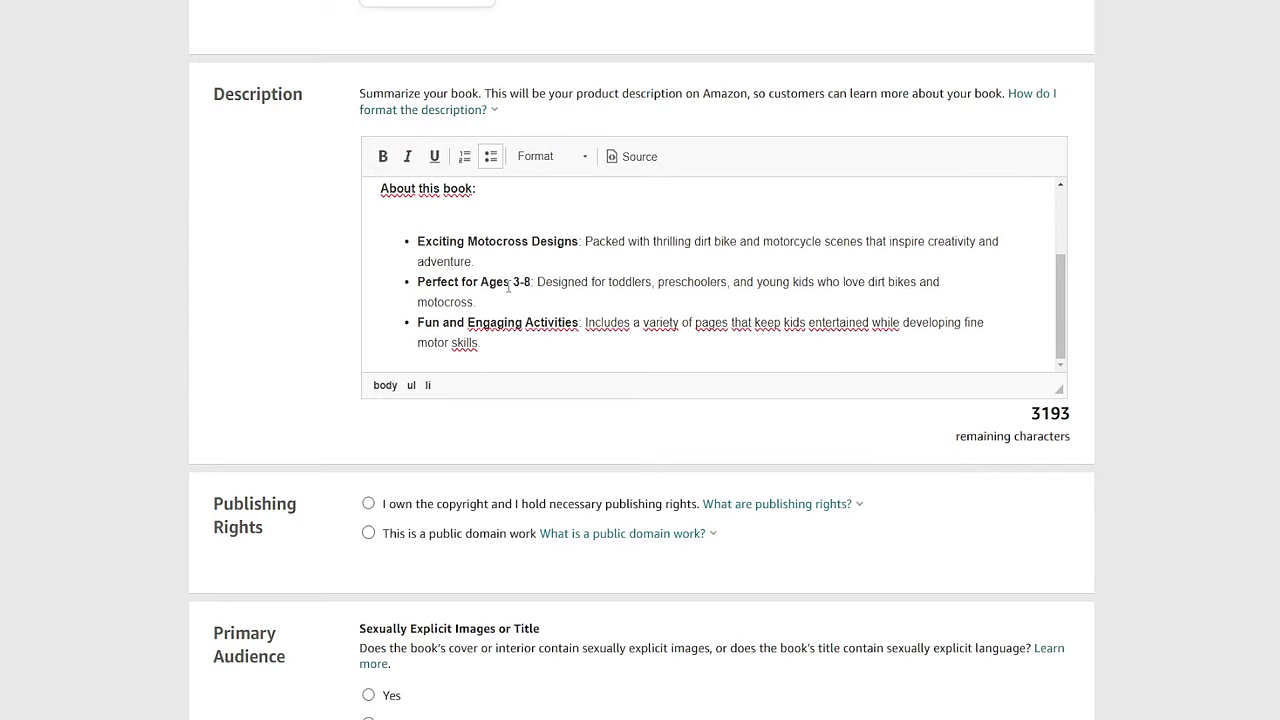
- Replace the heading Fun and Engaging Activities in the description's third bullet with 50 pages with 20 illustrations
drag(579, 322, 417, 322)
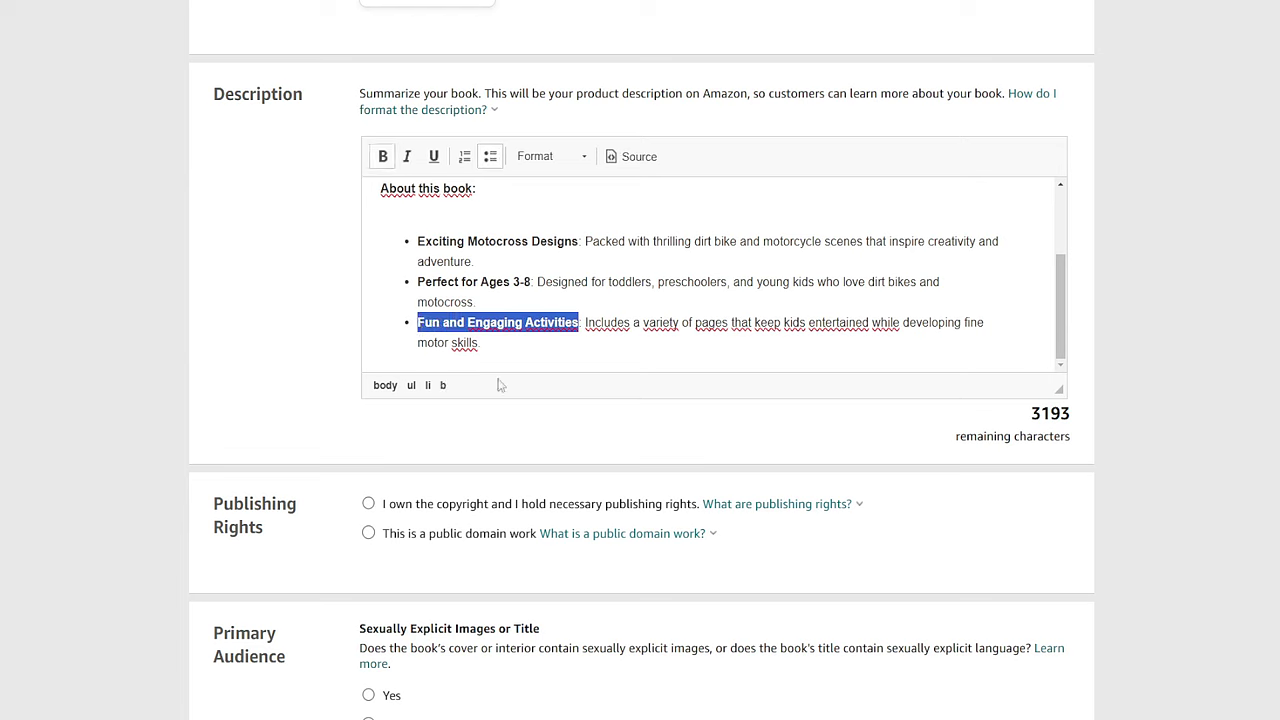
text(50 pages with 25)
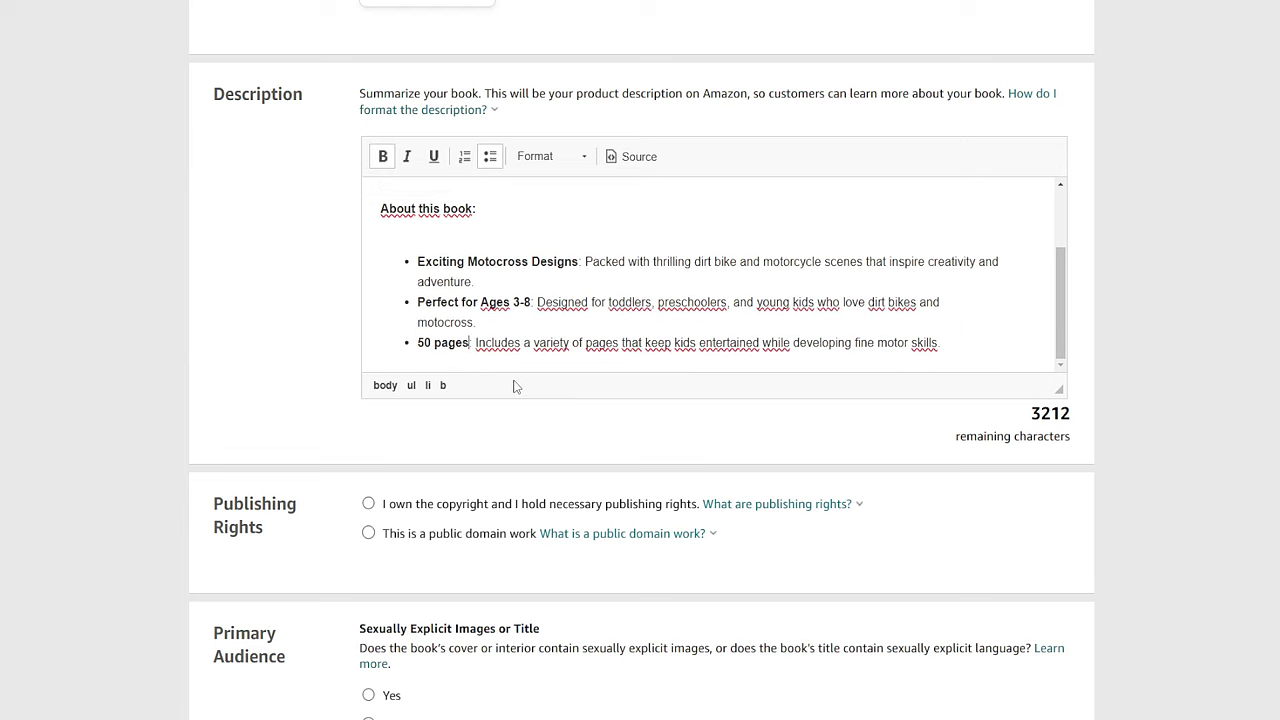
key(BackSpace)
key(BackSpace)
key(BackSpace)
text(20 illustrations)
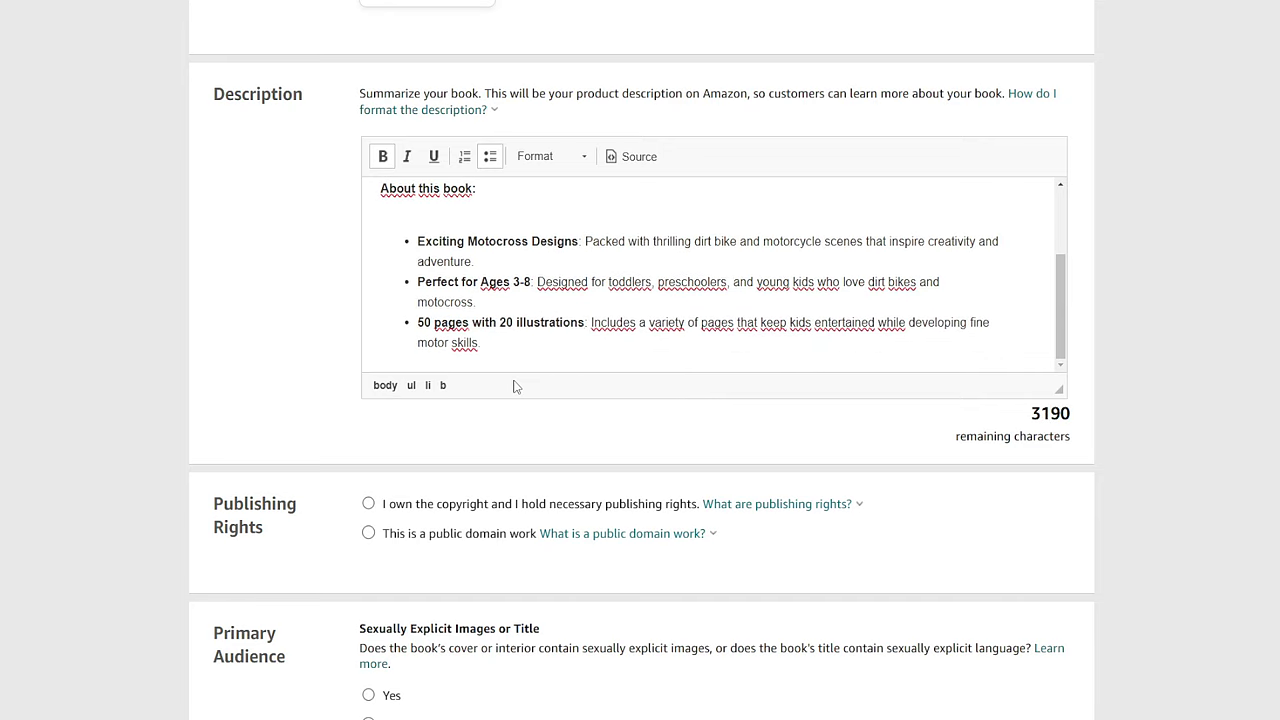
click(576, 362)
- Switch to ChatGPT and request: also create a simple call to action
key(alt+Tab)
click(576, 679)
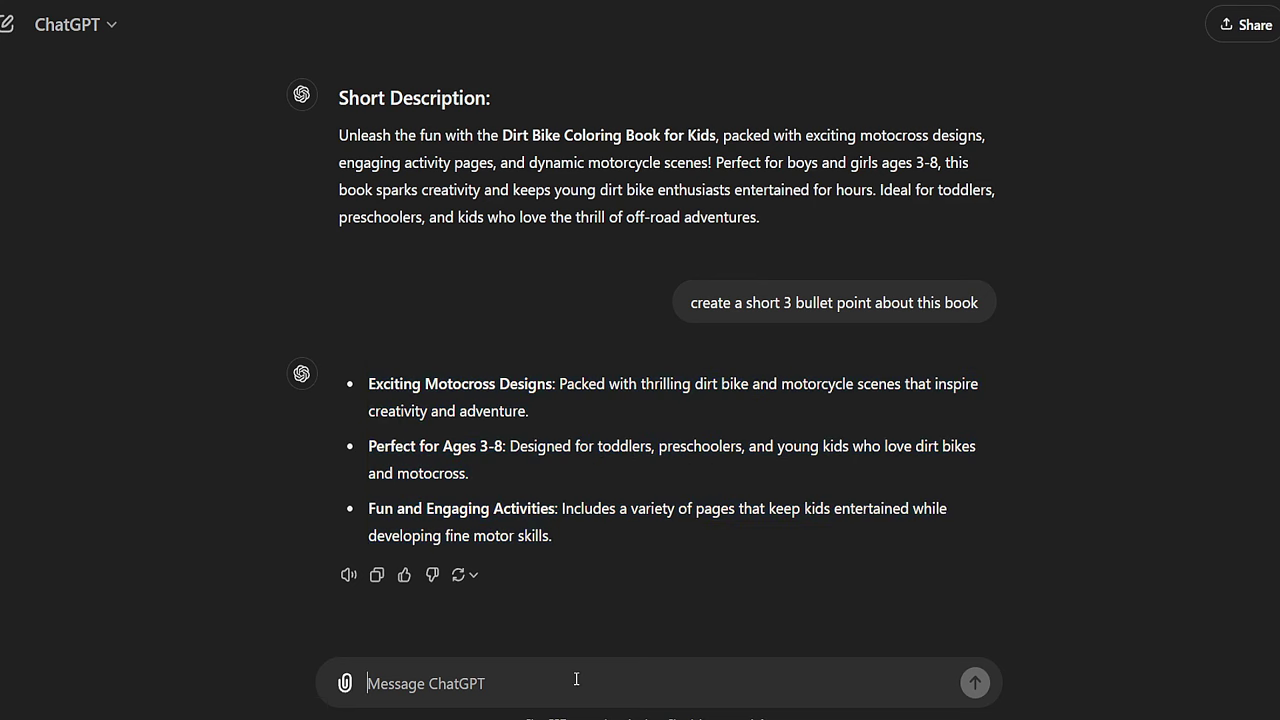
text(also create a simple call to action)
key(Return)
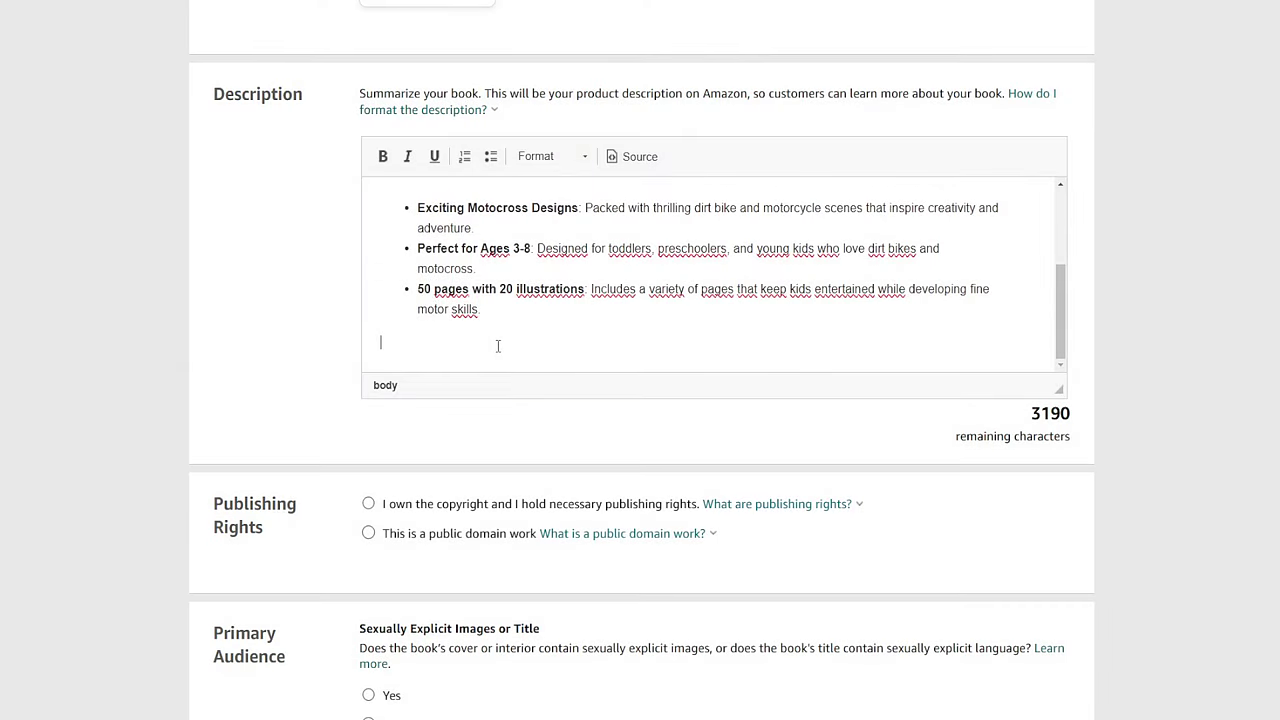
- Add the bold closing line Grab your copy today and let the dirt bike adventures begin! below the description's bullets
key(Return)
text(Grab your copy today and let the dirt bike adventures begin!)
drag(748, 371, 361, 356)
click(382, 156)
click(660, 316)
- Enlarge the description editor to show the whole text and review the intro, bullets and closing line
scroll(660, 315, up, 5)
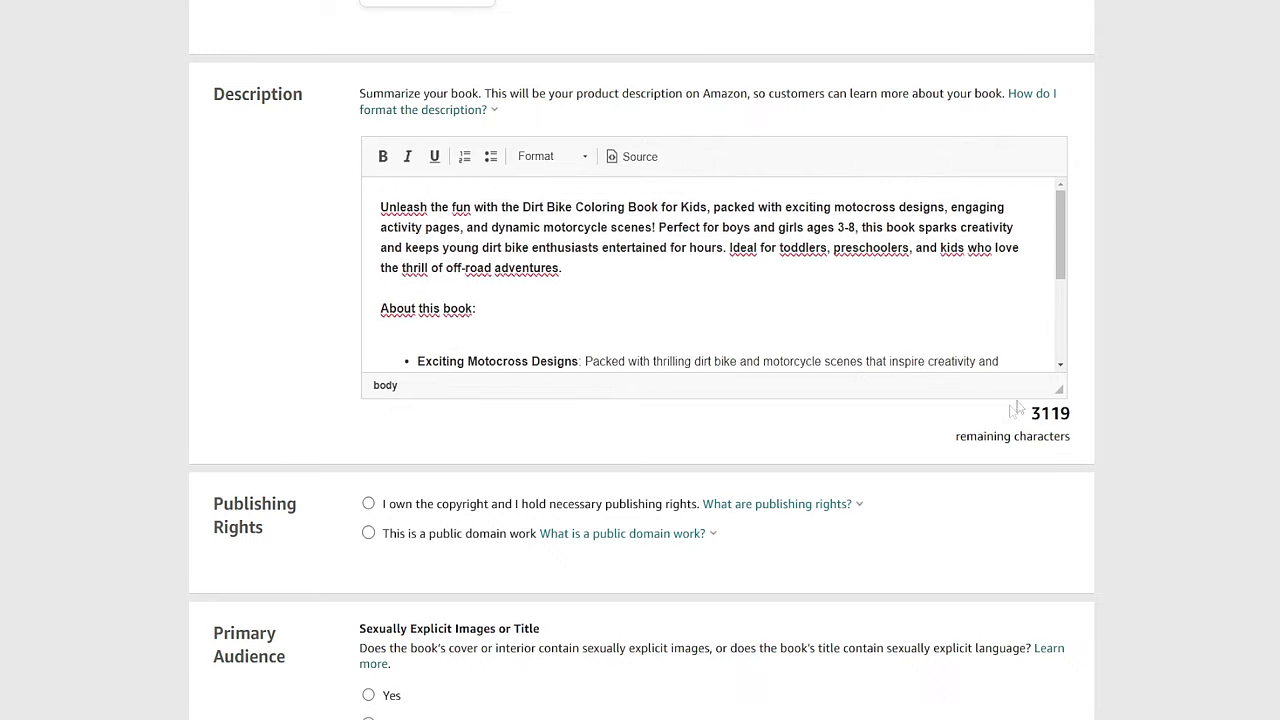
drag(1060, 388, 1068, 468)
scroll(994, 508, up, 2)
scroll(693, 390, down, 2)
scroll(555, 337, up, 1)
scroll(555, 337, down, 1)
click(464, 350)
click(467, 336)
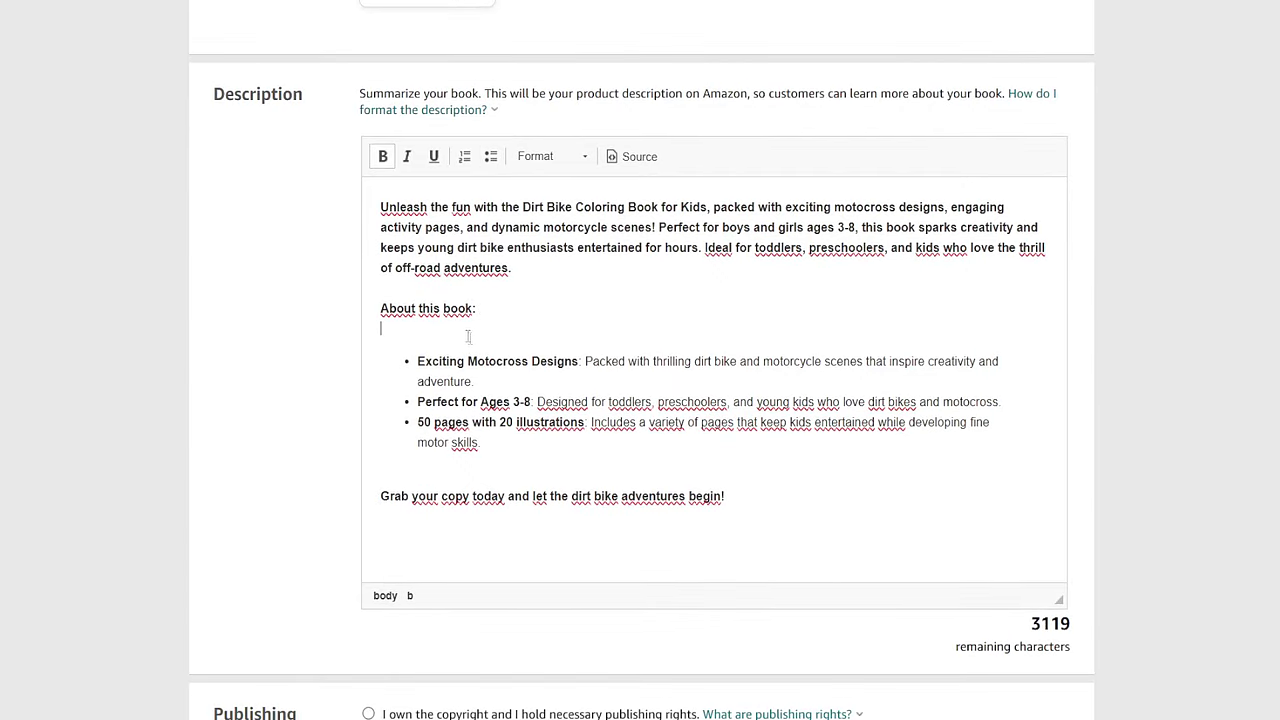
- Declare ownership of the copyright and publishing rights, and answer No to sexually explicit images or title
scroll(338, 374, down, 1)
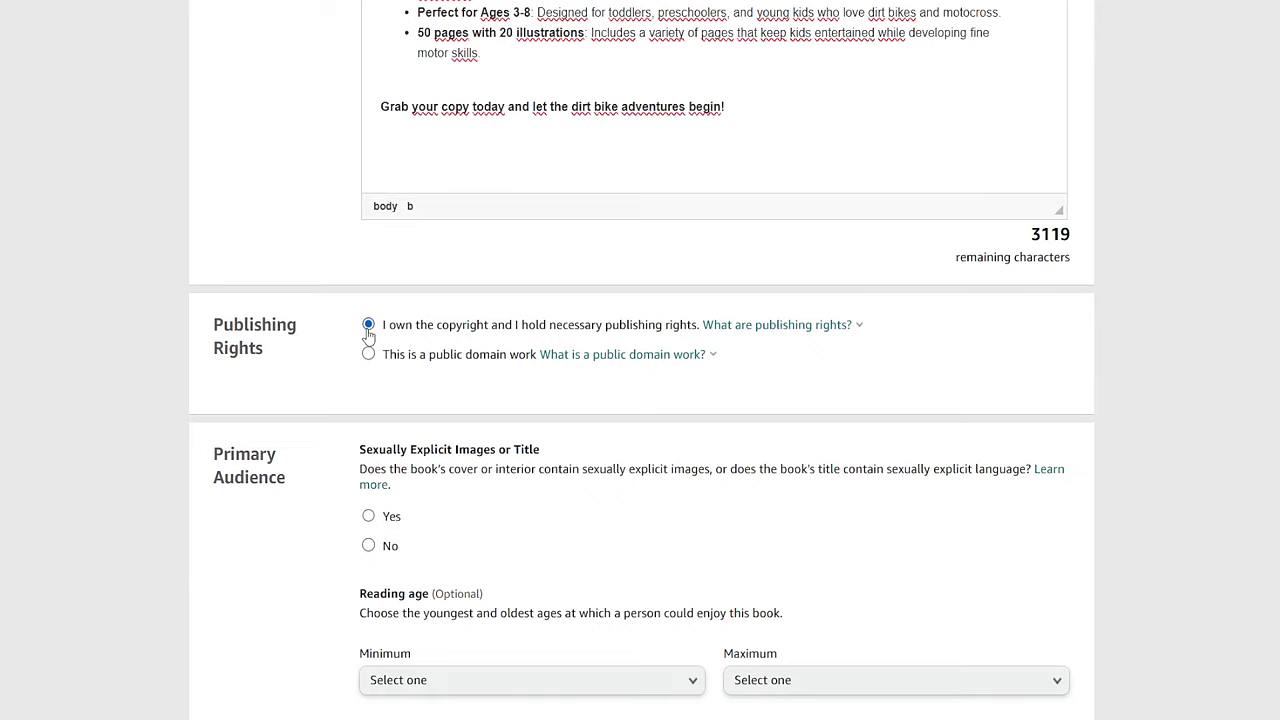
scroll(250, 434, down, 2)
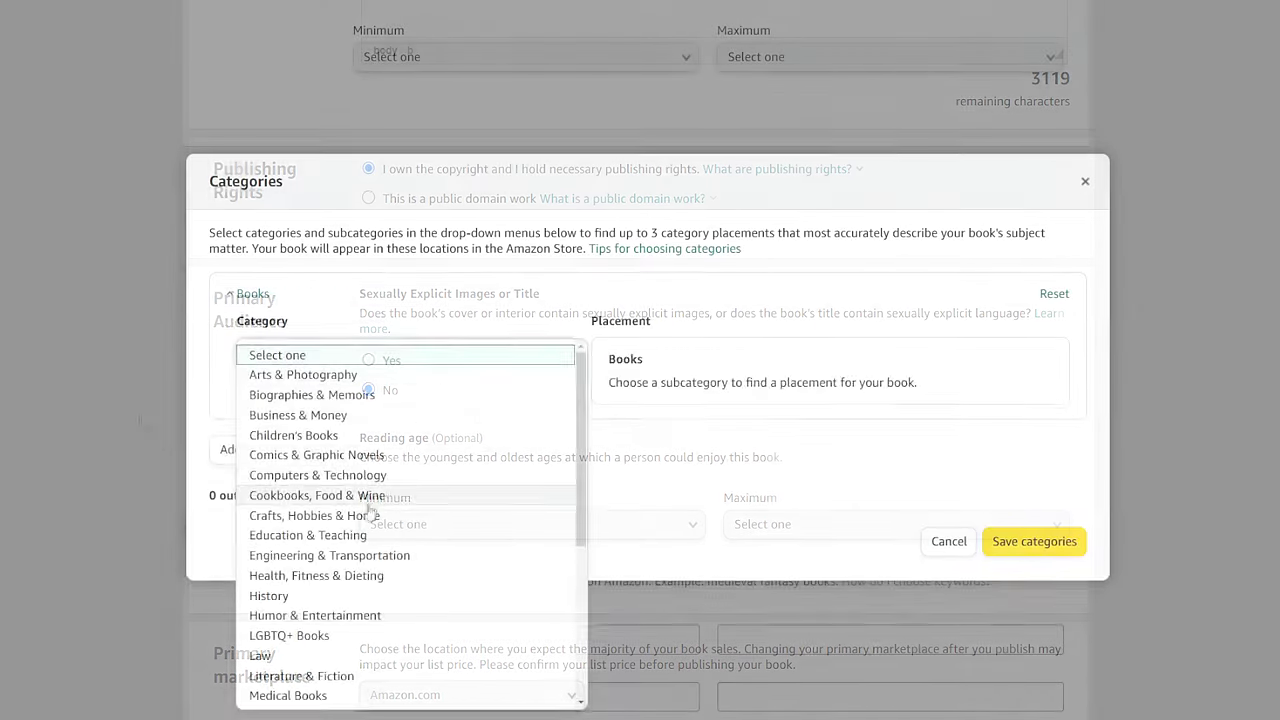
- Try the category Crafts, Hobbies & Home with the subcategories Crafts & Hobbies and Coloring Books for Grown-Ups
click(371, 512)
click(405, 412)
click(330, 451)
click(405, 410)
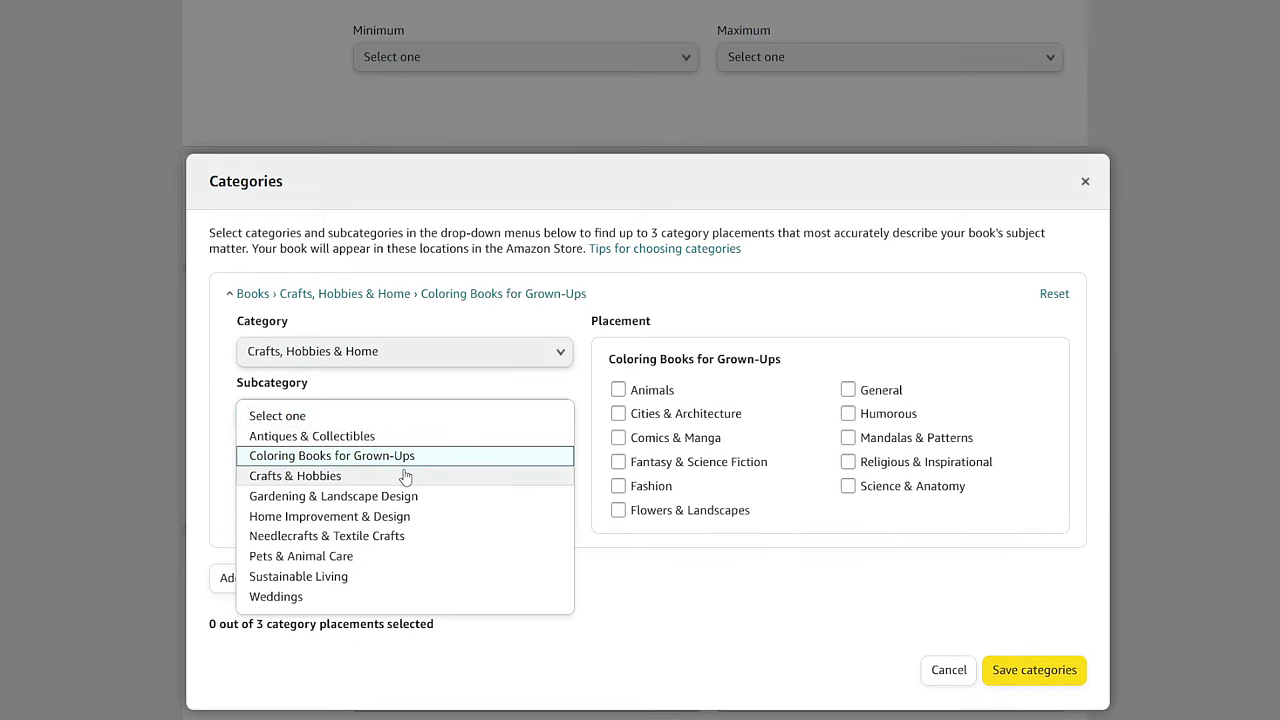
click(405, 476)
click(403, 476)
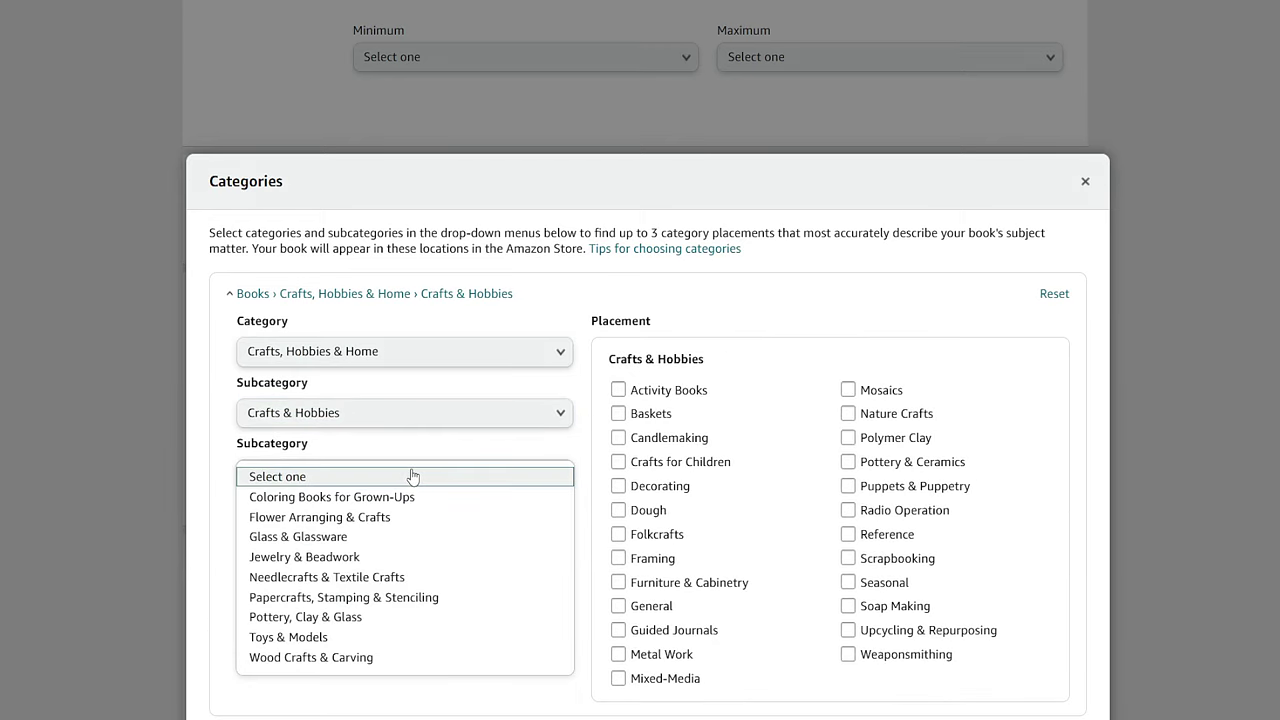
click(369, 500)
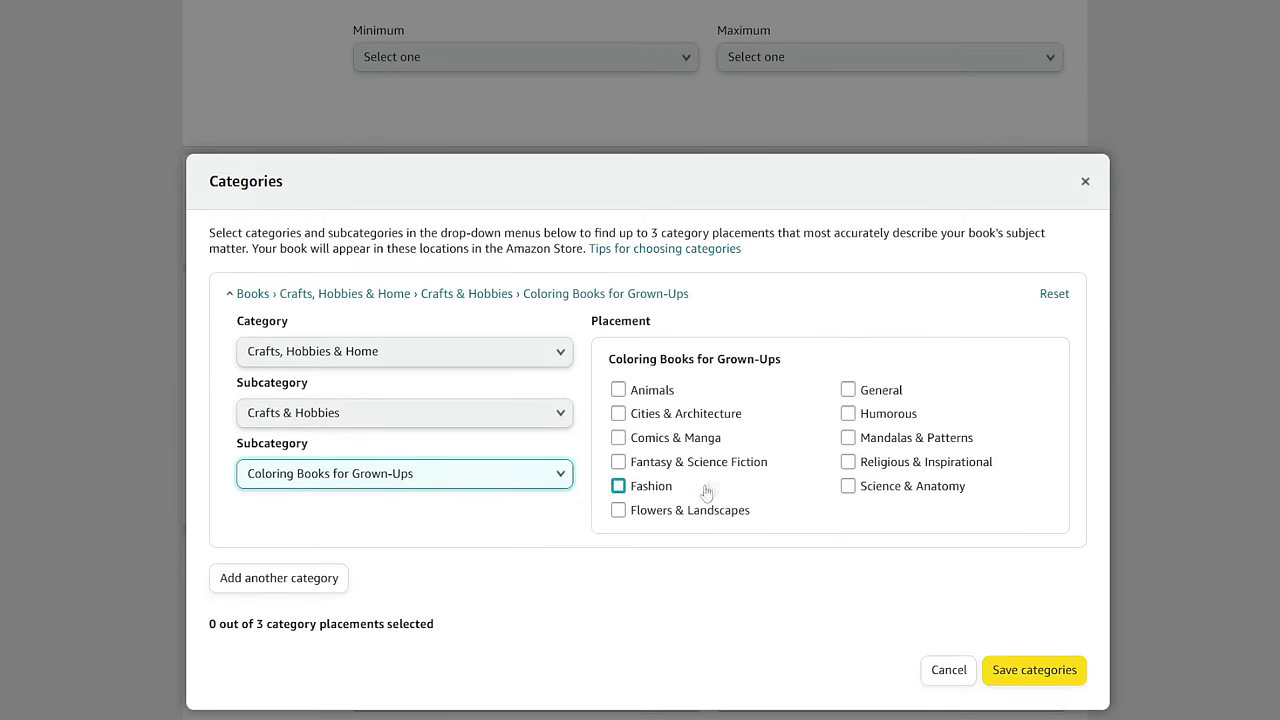
- Set the first category to Sports & Outdoors and select its Extreme Sports placement
click(380, 360)
scroll(405, 520, down, 5)
click(330, 654)
click(618, 416)
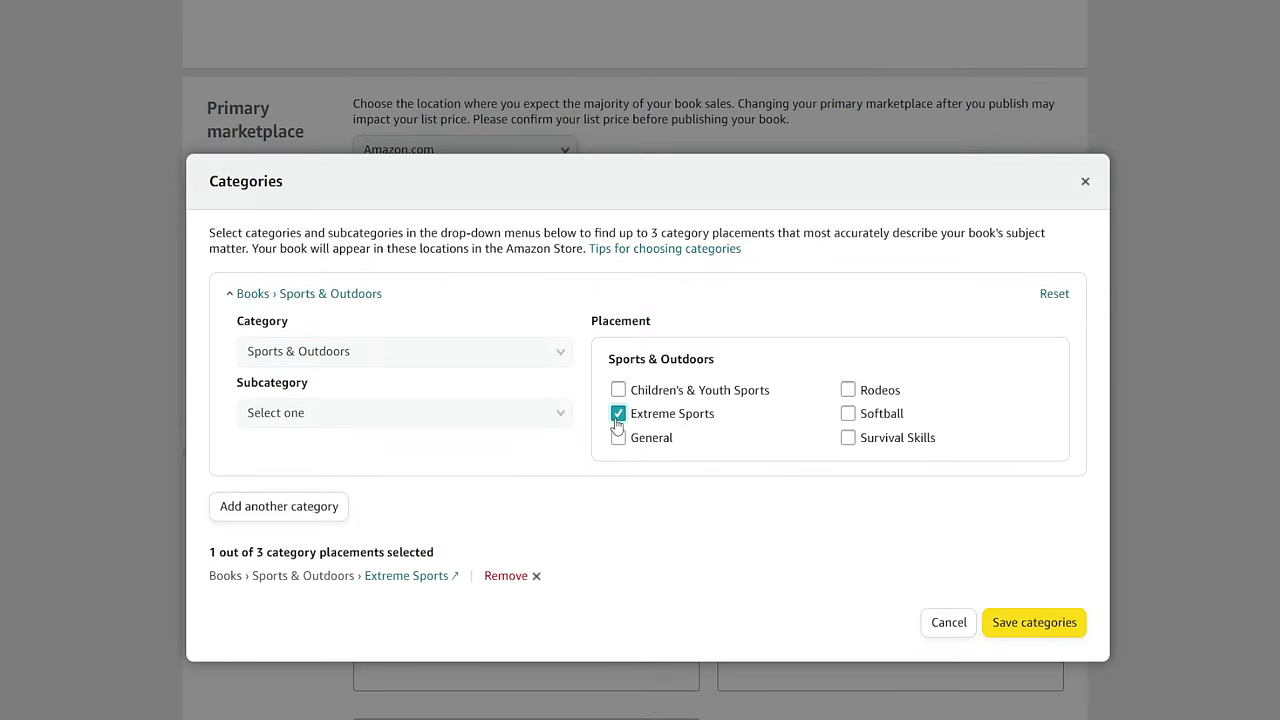
- Add a second category, Children's Books with the Sports & Outdoors subcategory, and select its Motor Sports placement
click(330, 512)
click(437, 391)
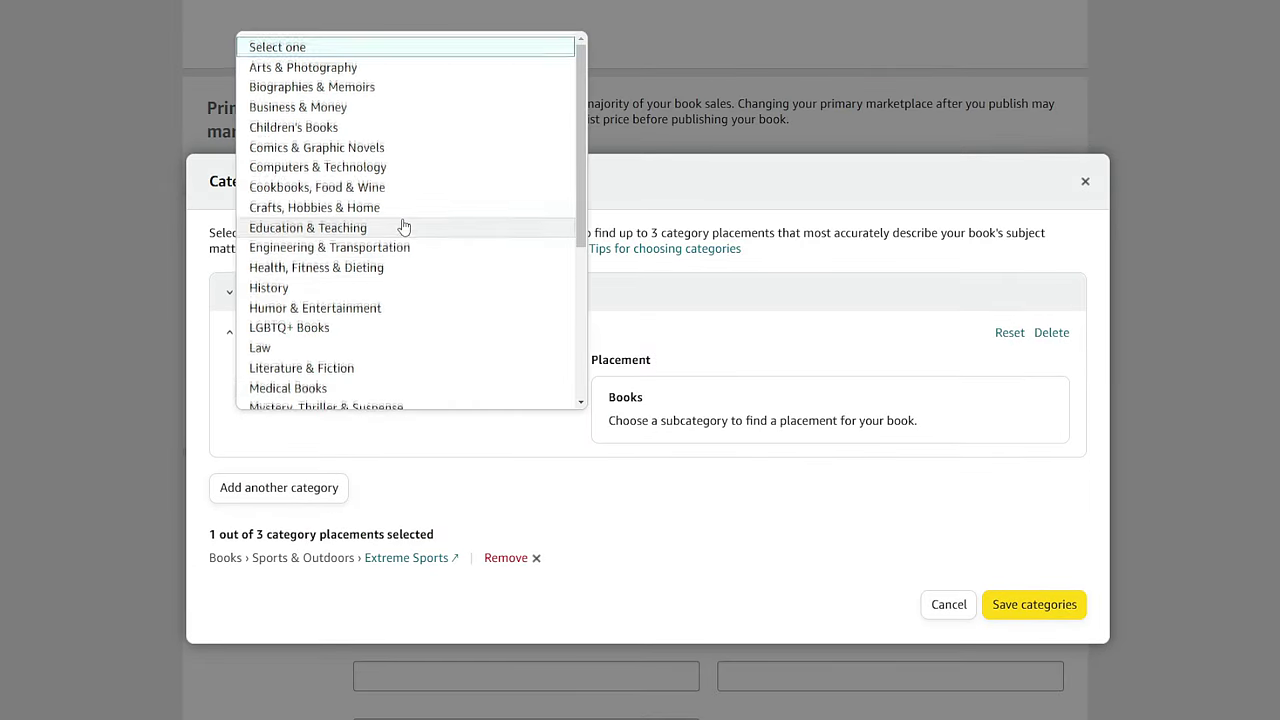
scroll(397, 160, down, 2)
click(290, 42)
click(400, 451)
click(356, 457)
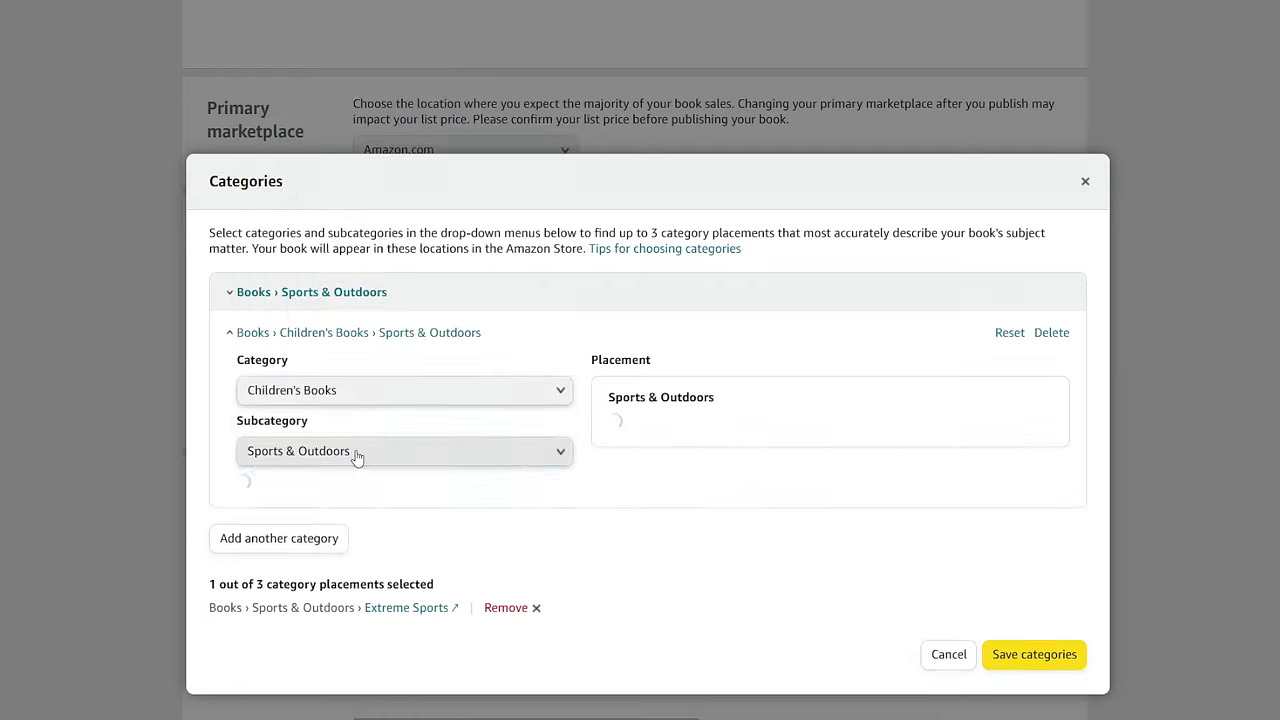
click(880, 460)
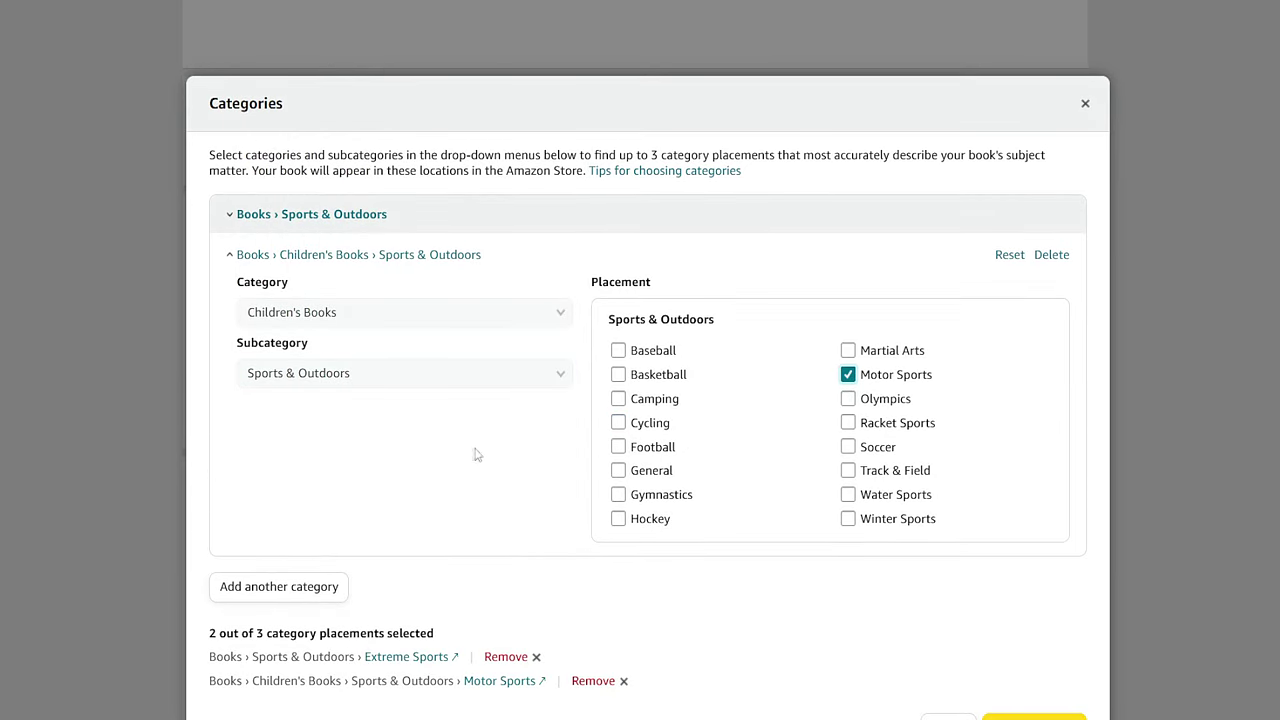
- Add a third category and try Humor & Entertainment with Performing Arts, followed by Sports & Outdoors
click(281, 588)
click(420, 428)
click(410, 314)
click(356, 492)
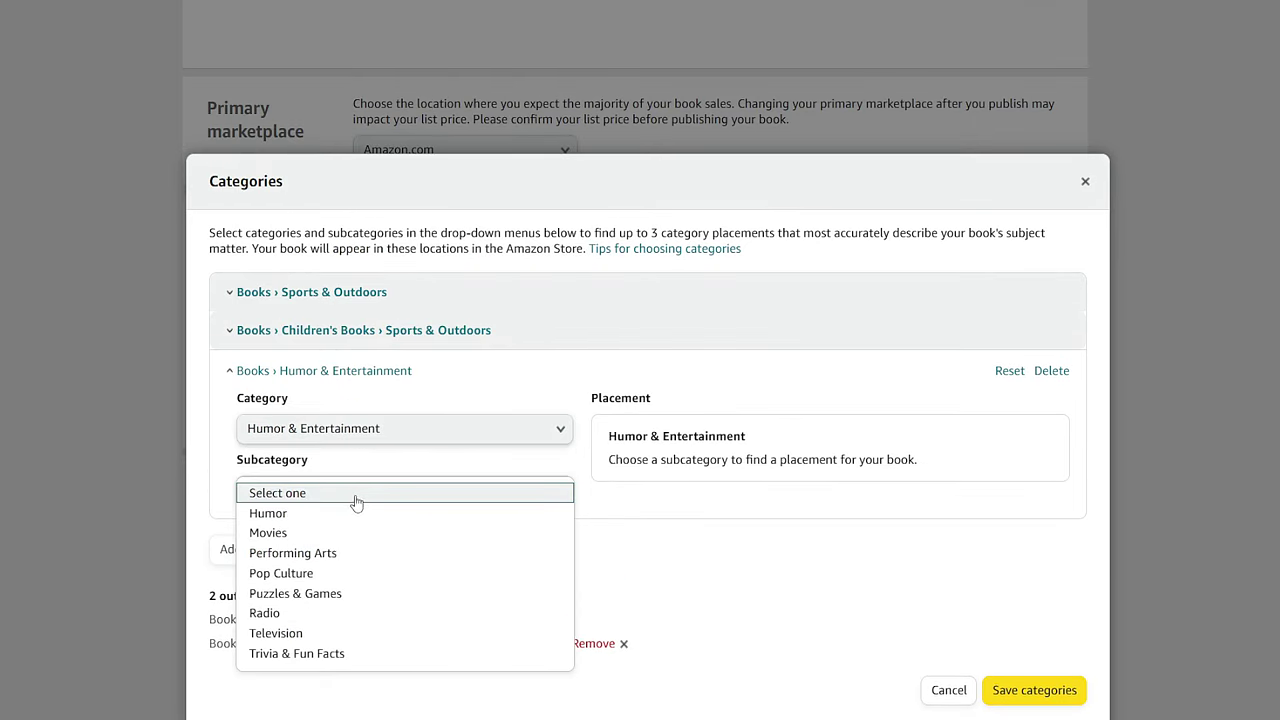
click(337, 552)
click(402, 428)
scroll(393, 393, down, 3)
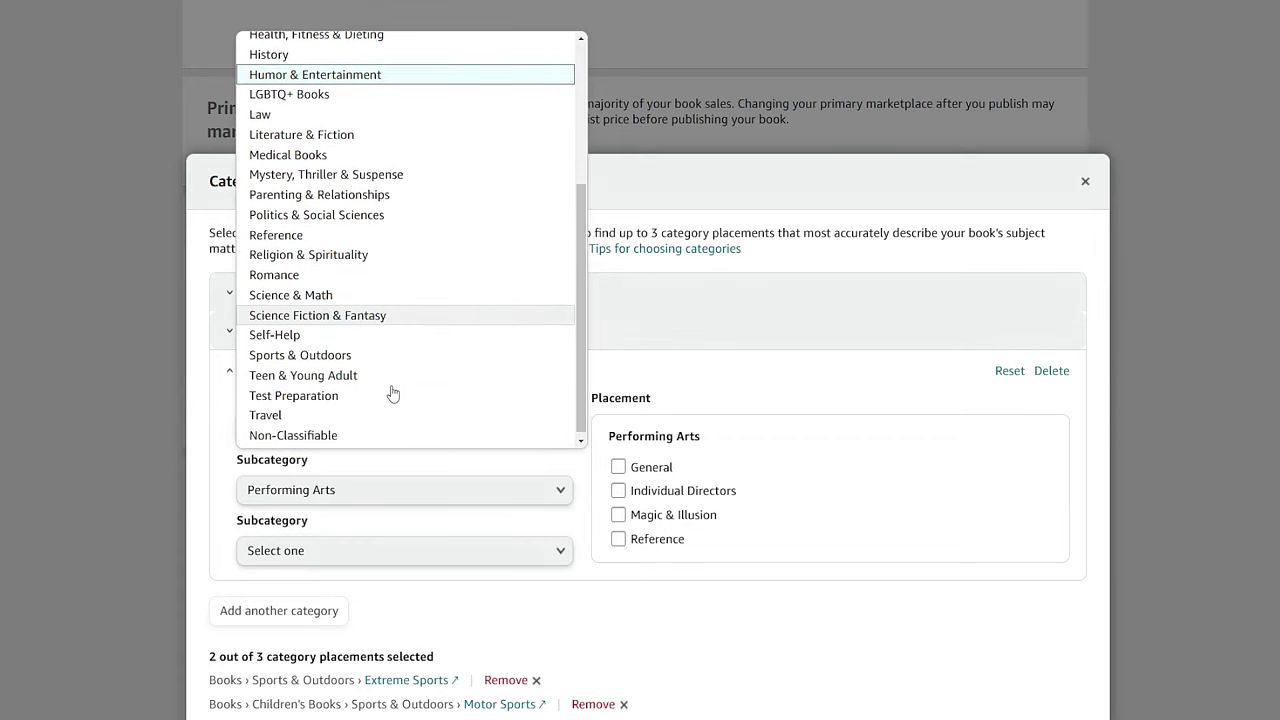
click(380, 352)
- Set the third category to Children's Books with the Sports & Outdoors subcategory
click(402, 429)
scroll(348, 87, up, 3)
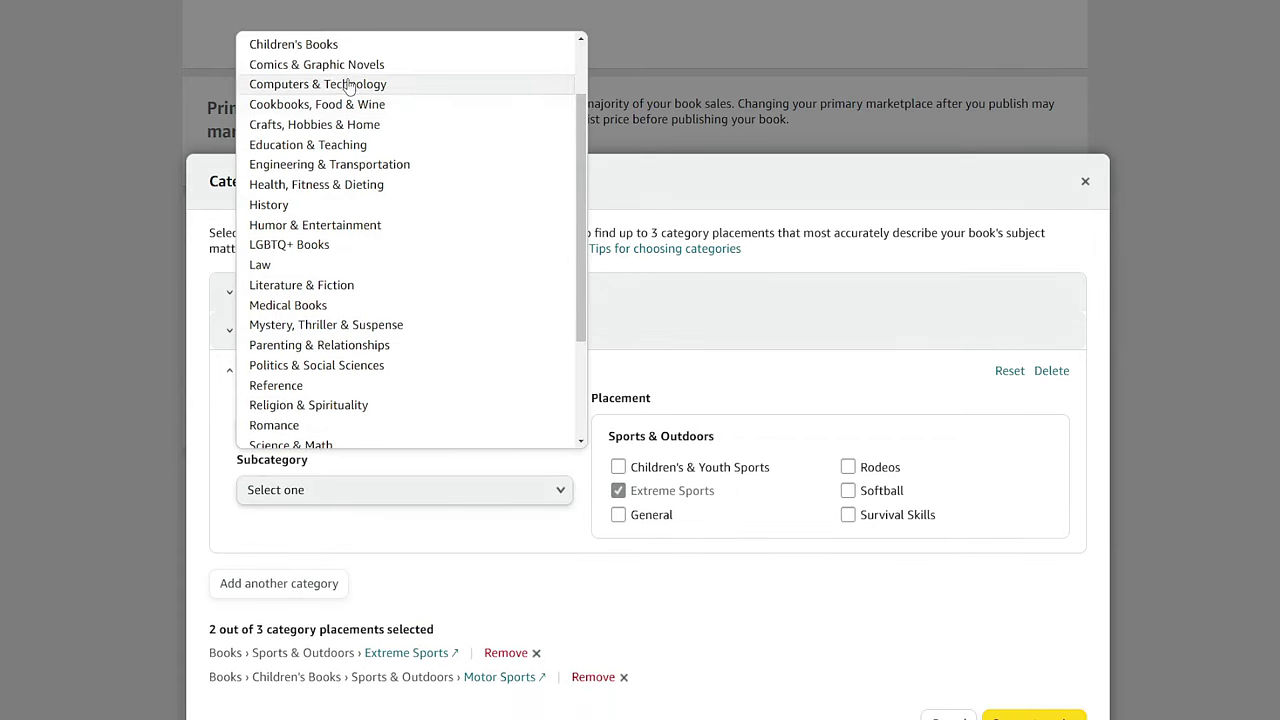
click(300, 44)
click(509, 490)
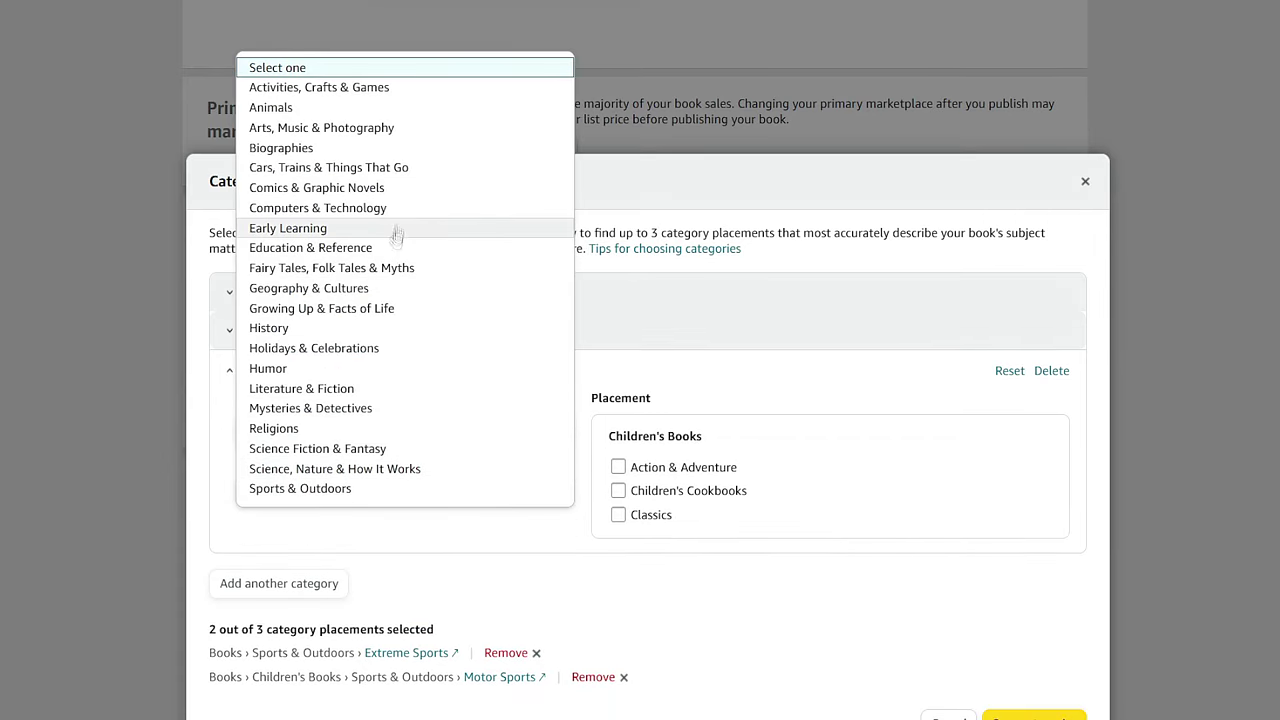
click(343, 489)
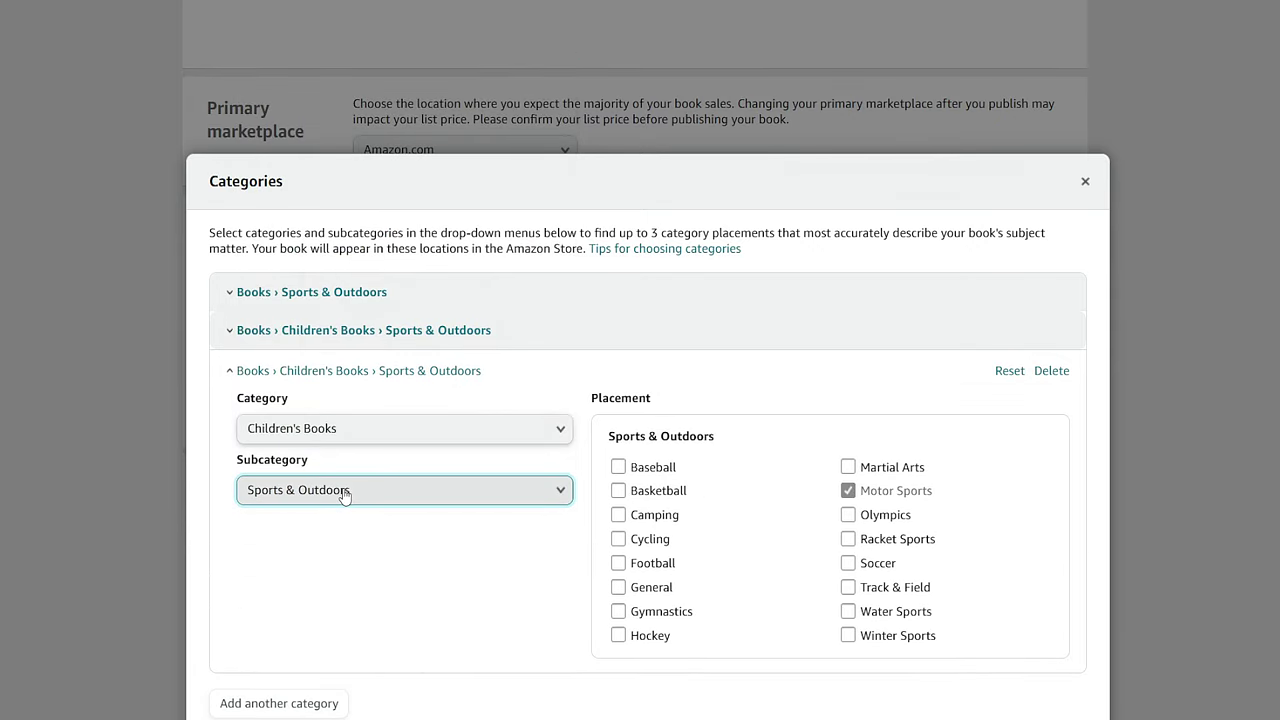
click(366, 496)
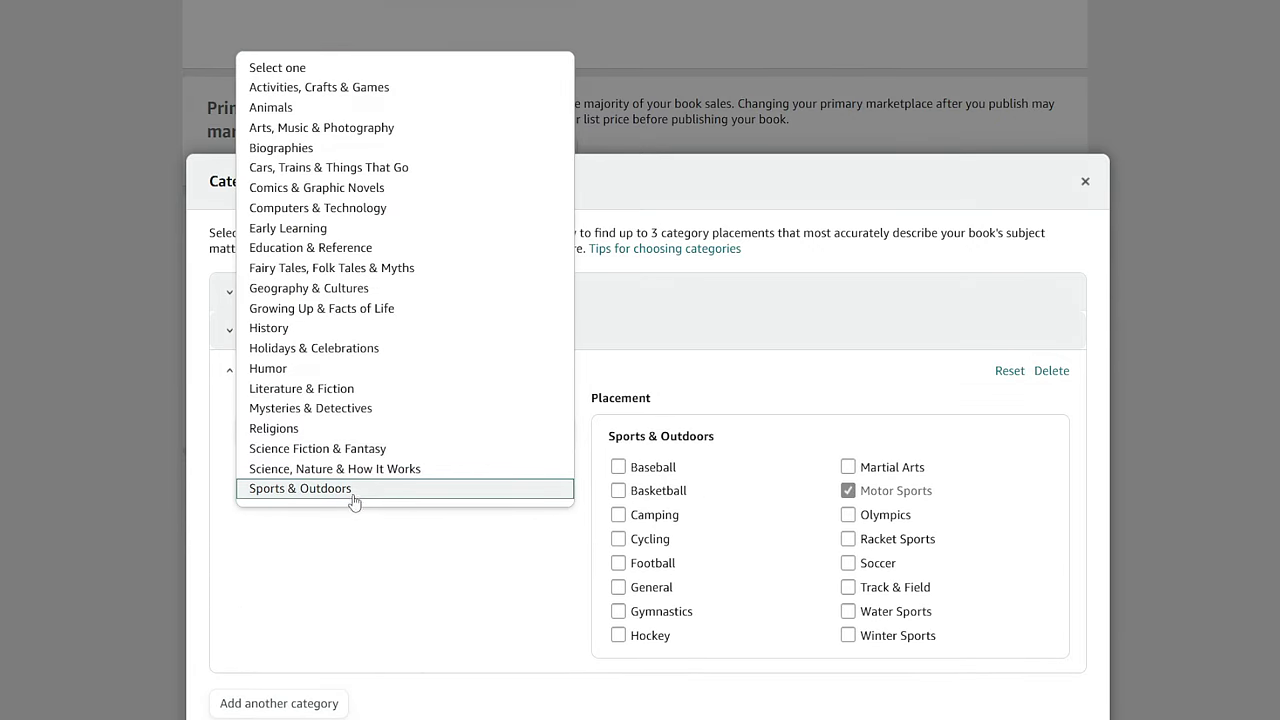
click(353, 489)
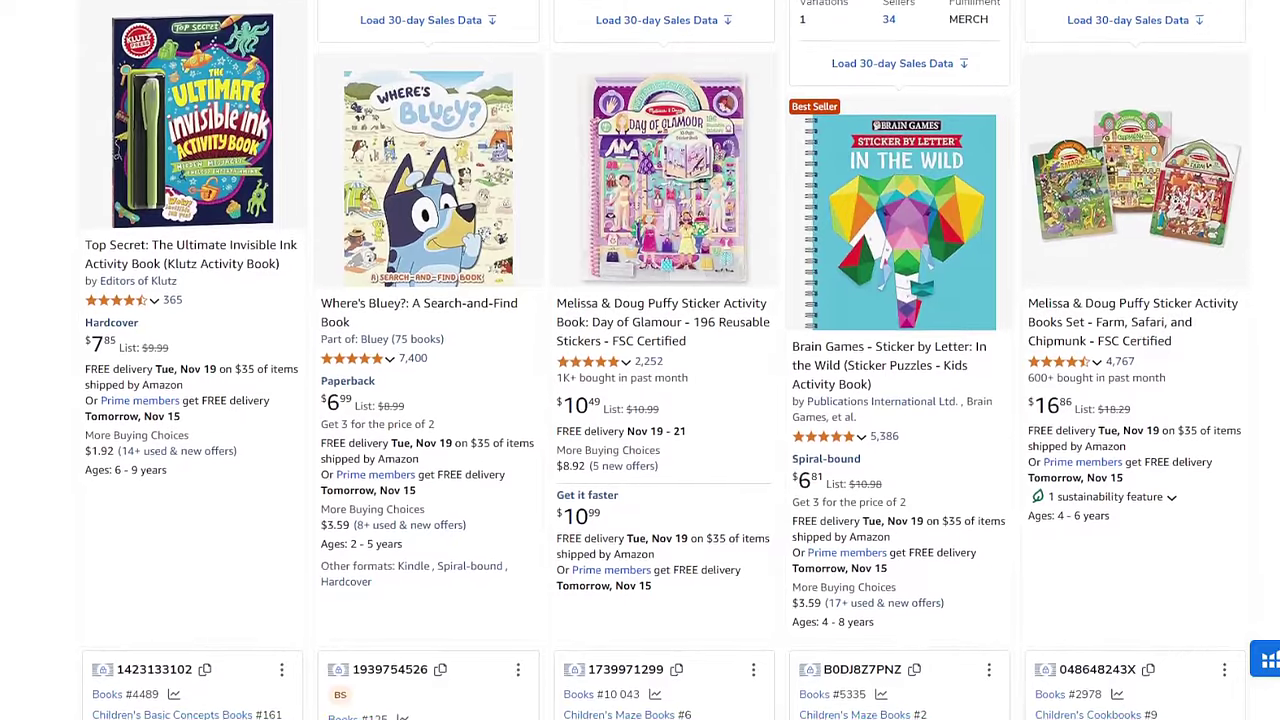
scroll(664, 360, down, 1)
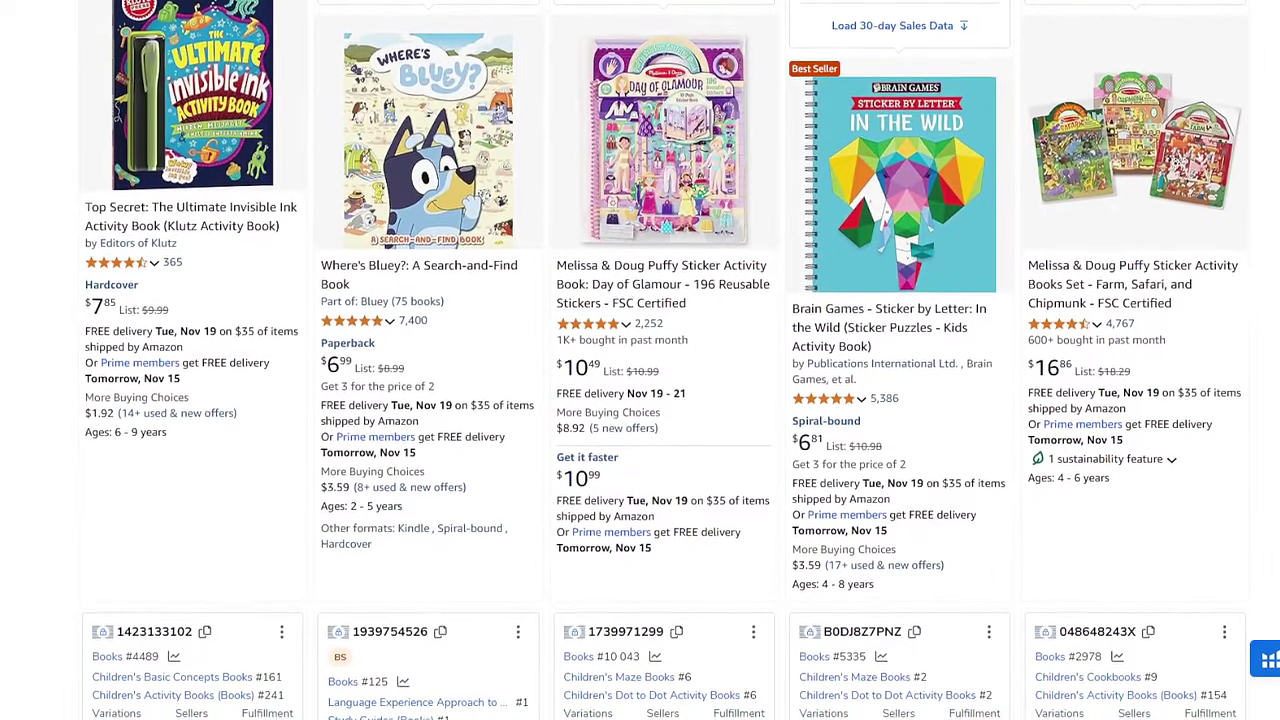
scroll(664, 360, down, 1)
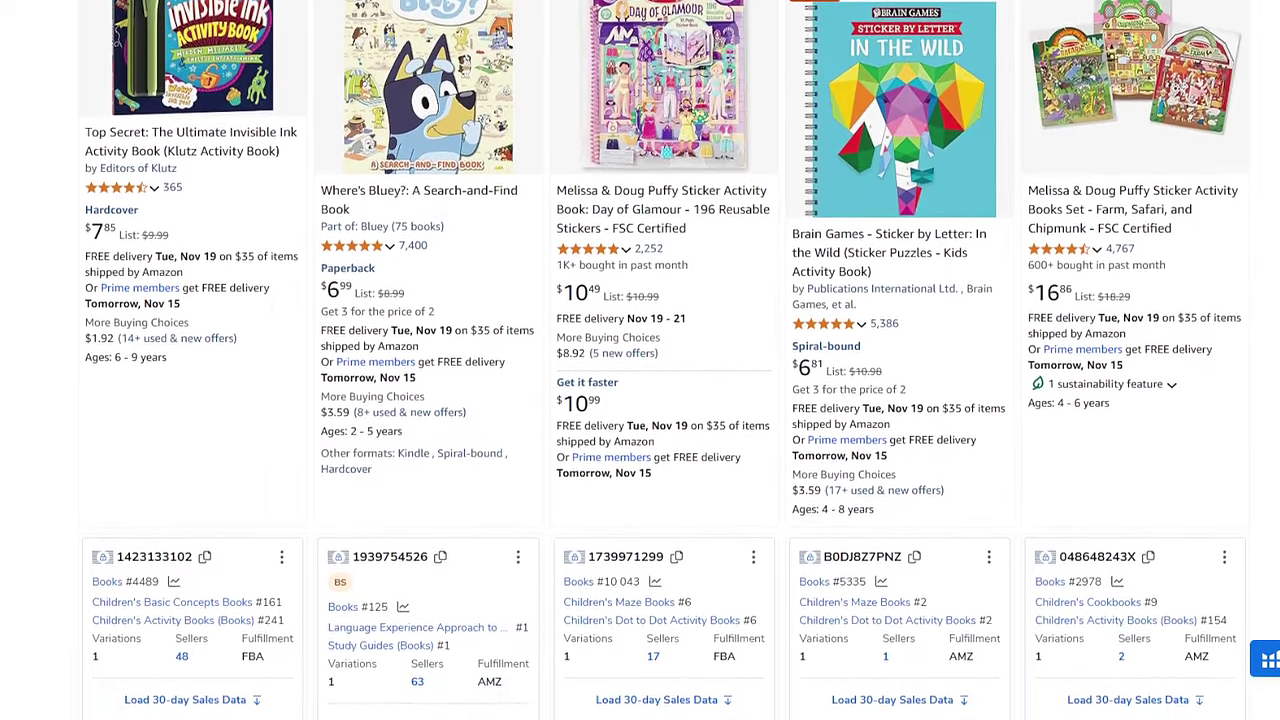
scroll(664, 360, down, 1)
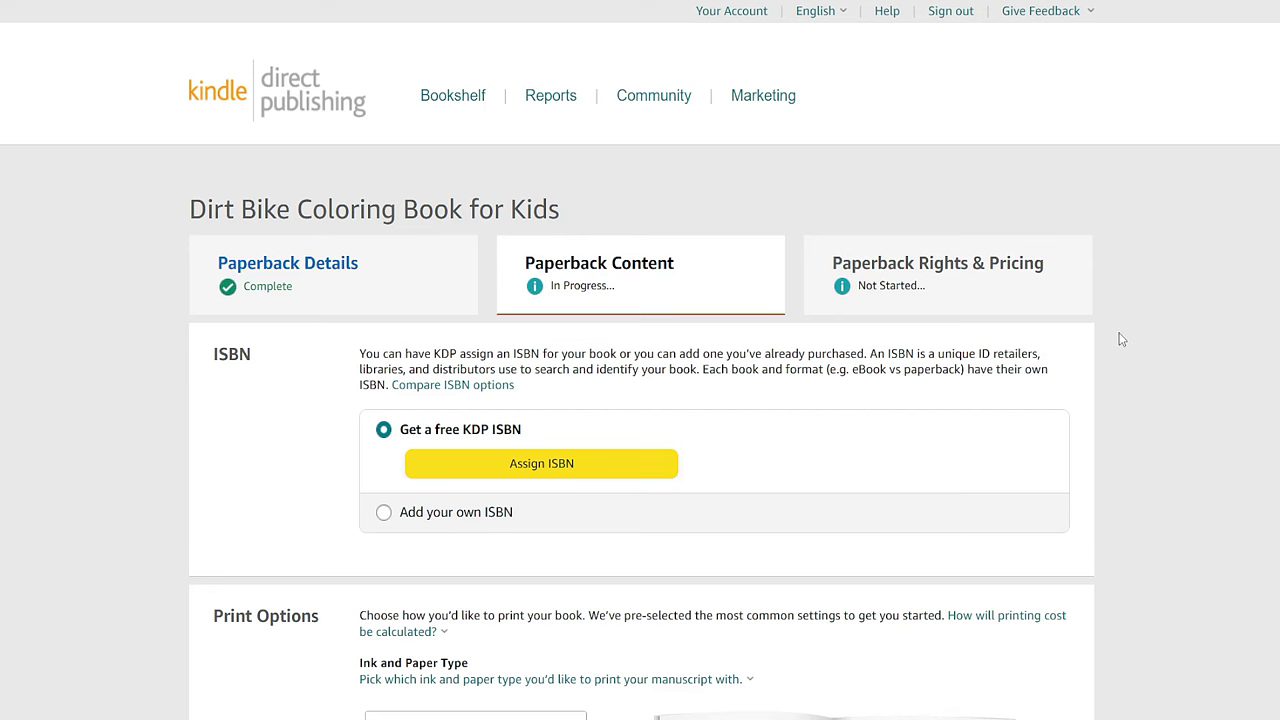
- Assign a free KDP ISBN to the paperback and choose the black & white interior with white paper
scroll(1100, 329, down, 1)
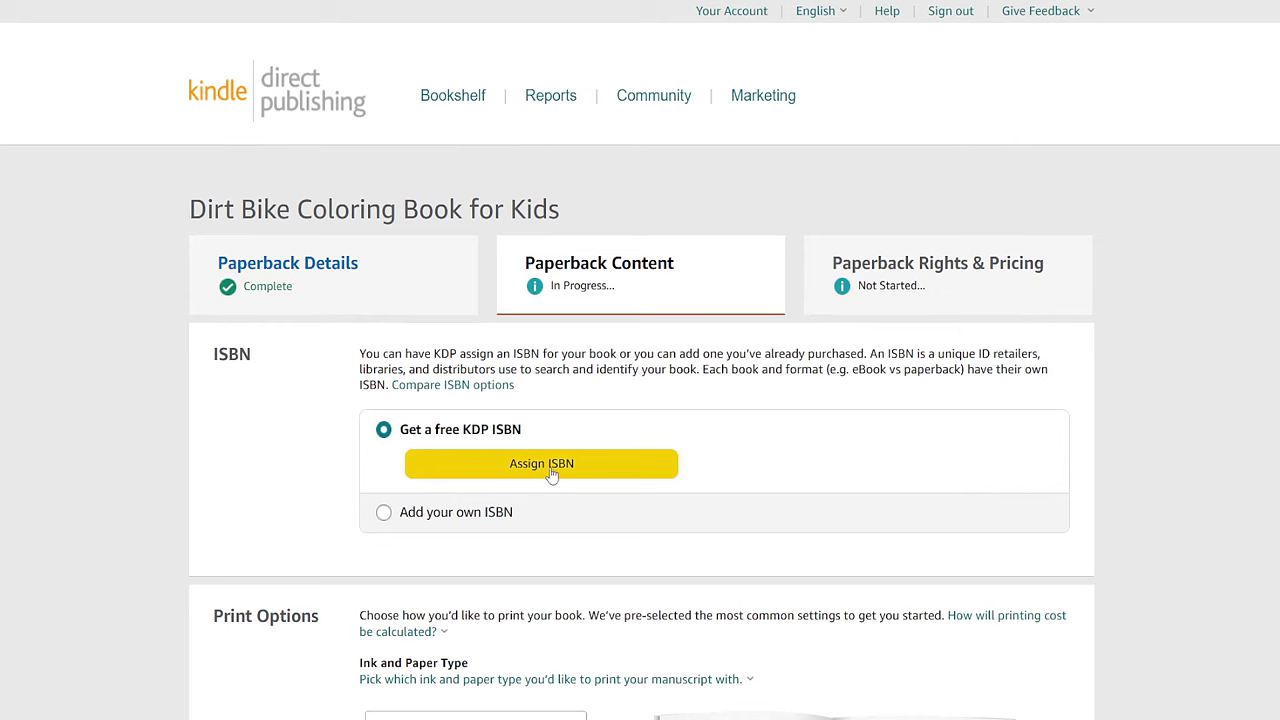
click(551, 468)
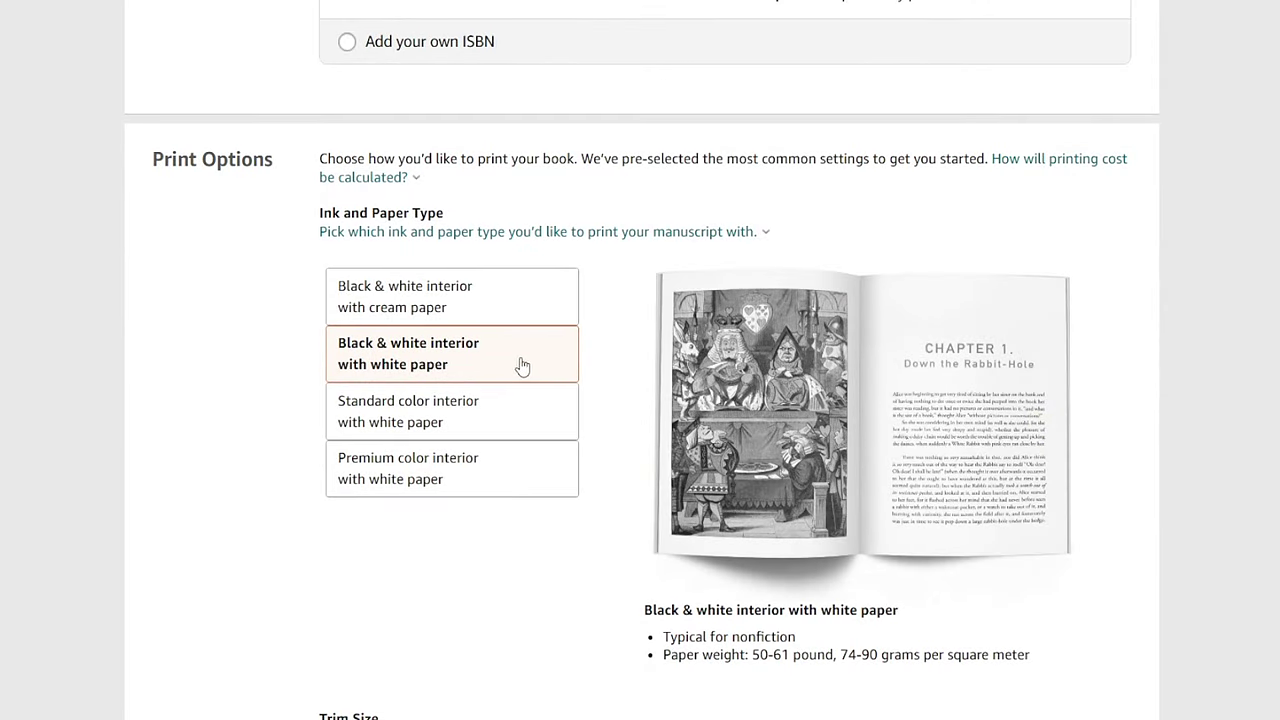
click(471, 318)
click(521, 371)
- Open the selection of different trim sizes for the paperback
scroll(731, 378, down, 5)
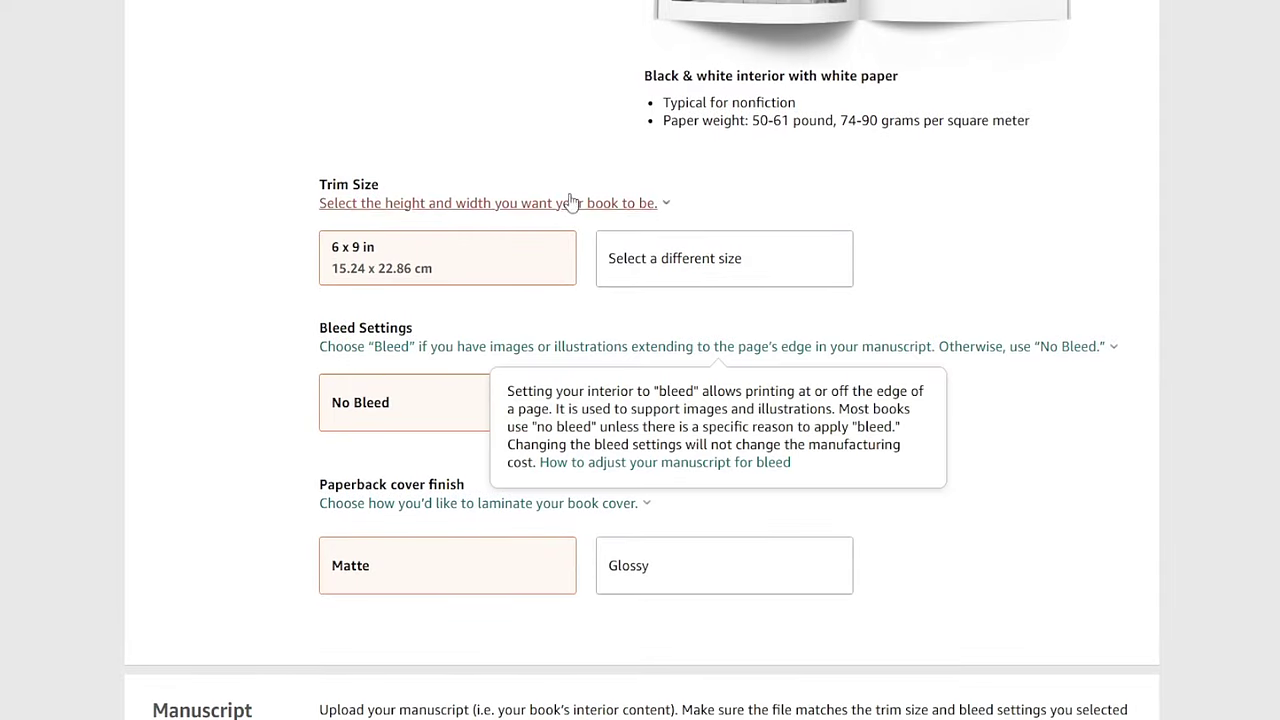
click(716, 270)
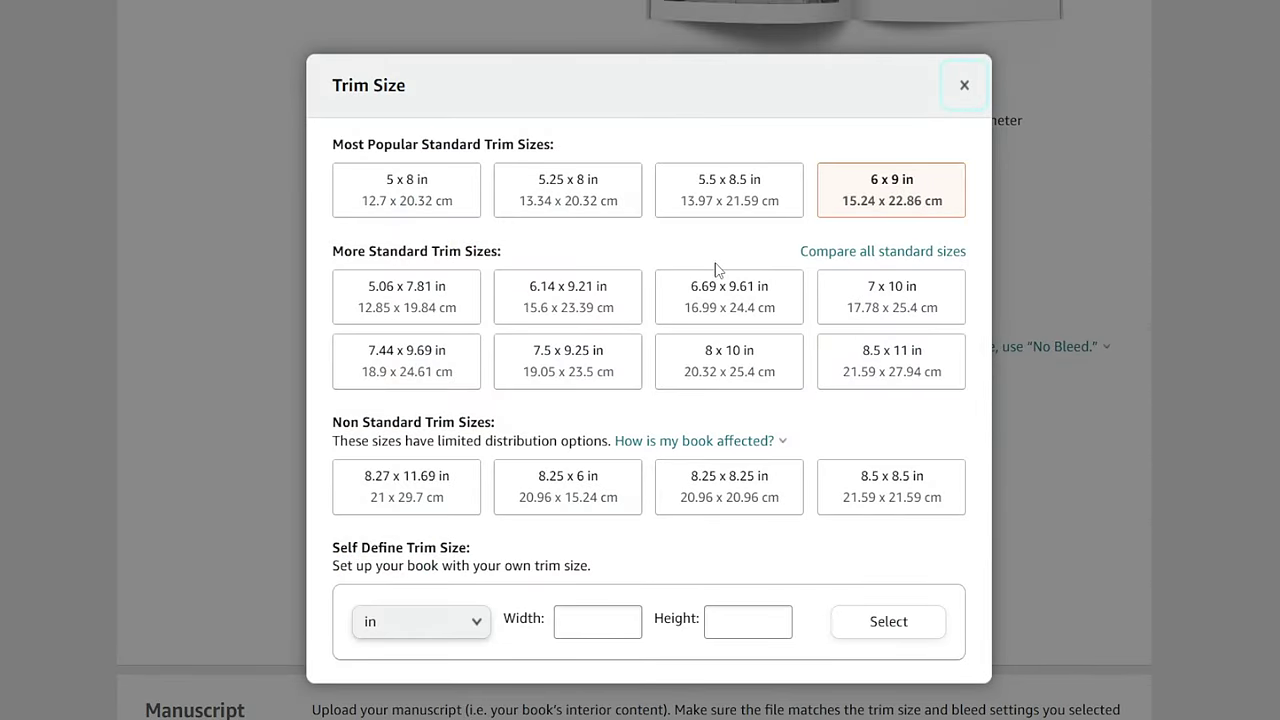